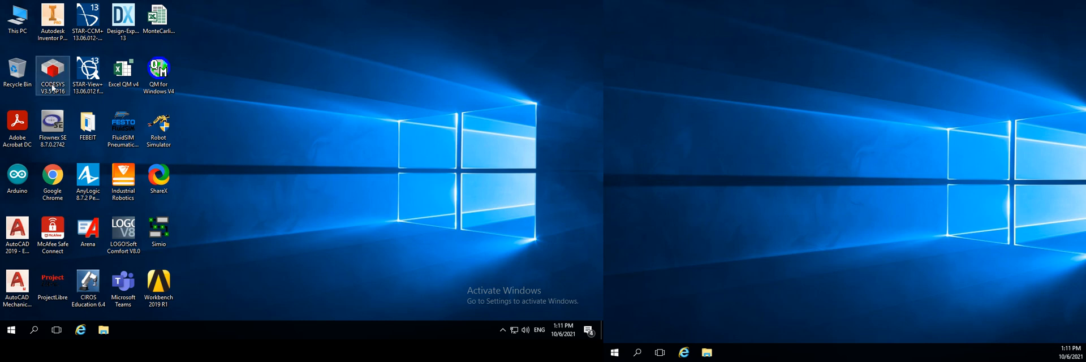
Launch CODESYS V3.5 SP16 and CIROS Education, and close the CIROS help window
double_click(55, 72)
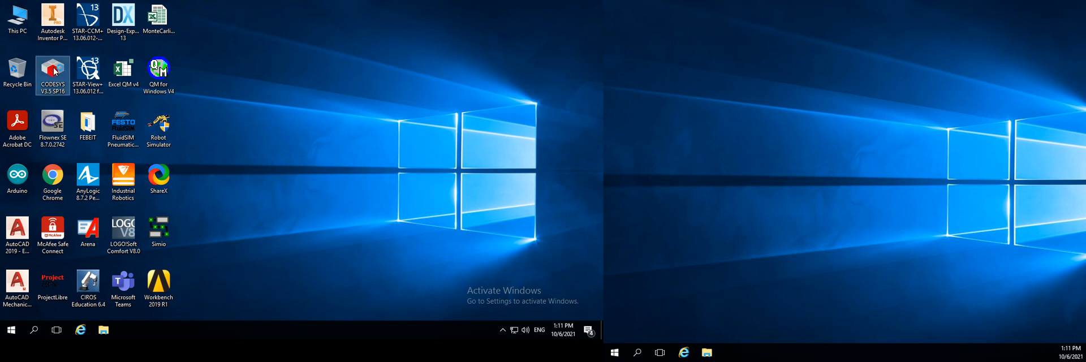
double_click(89, 283)
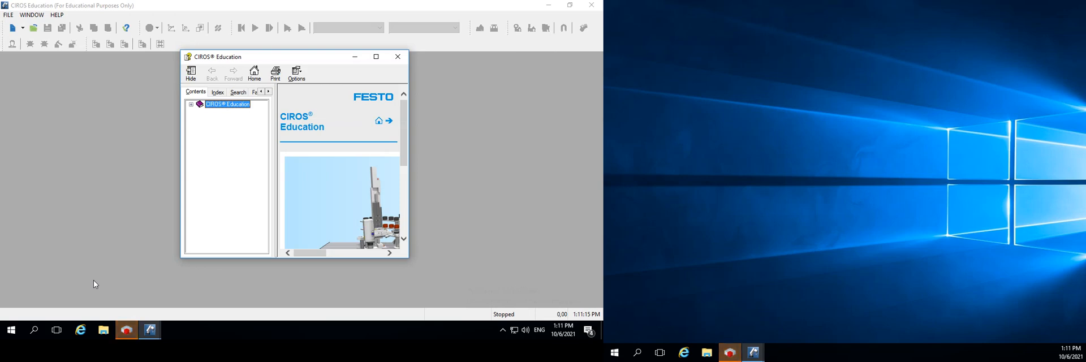
click(397, 58)
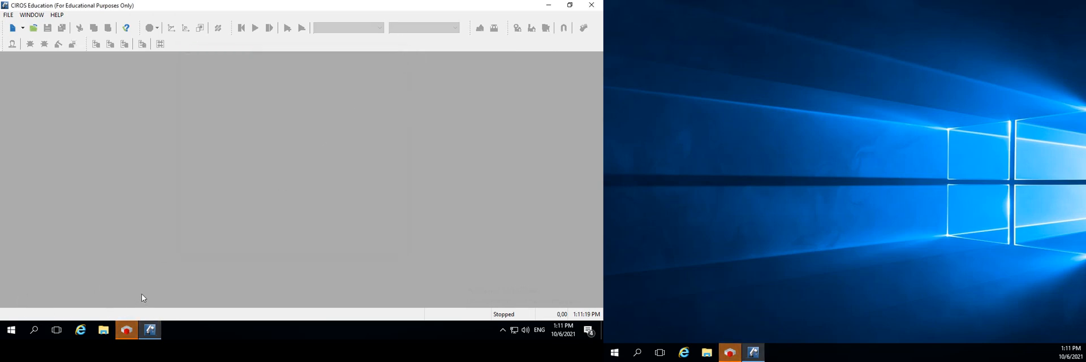
Switch to CODESYS, dismiss the product rating request and start a new project
click(125, 331)
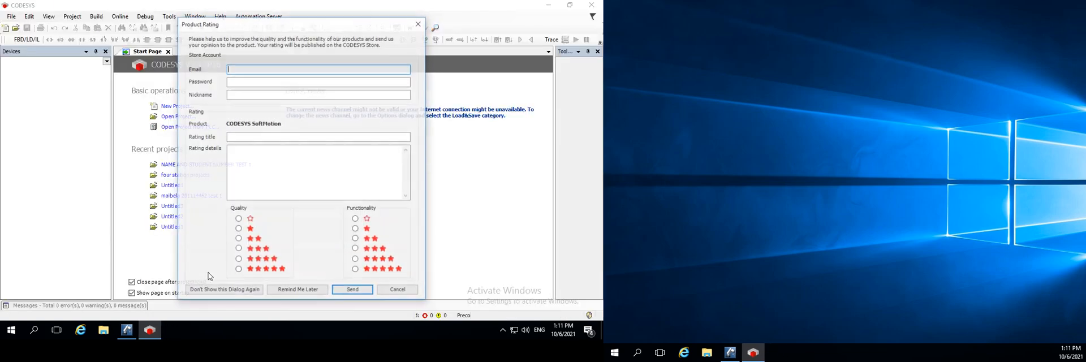
click(399, 291)
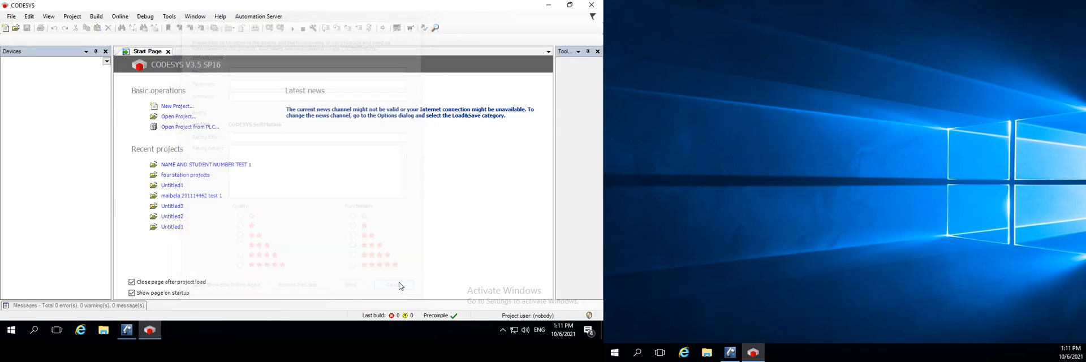
click(181, 108)
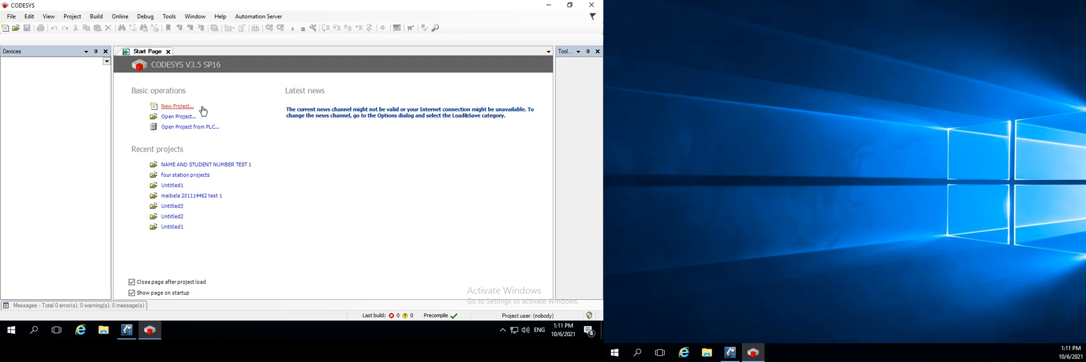
click(250, 211)
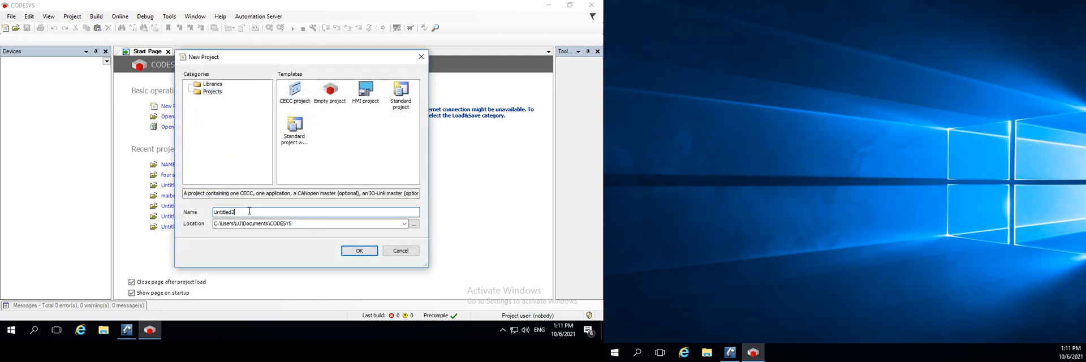
double_click(246, 211)
Browse for the project location and make a new folder inside Documents\CODESYS
click(414, 224)
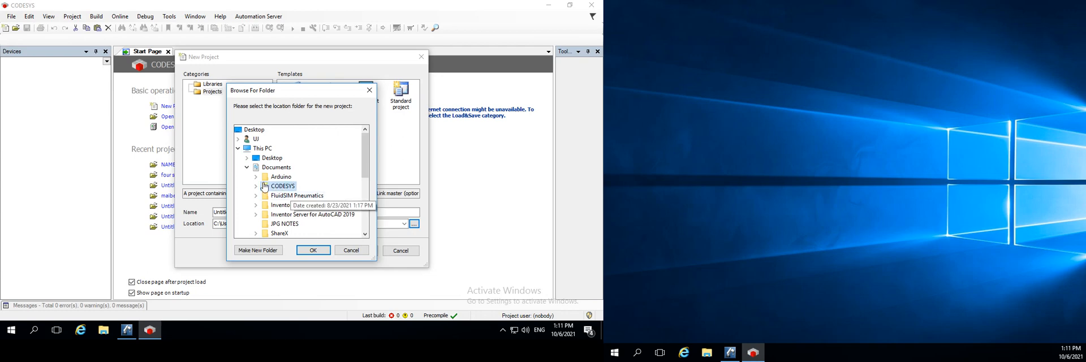
double_click(265, 187)
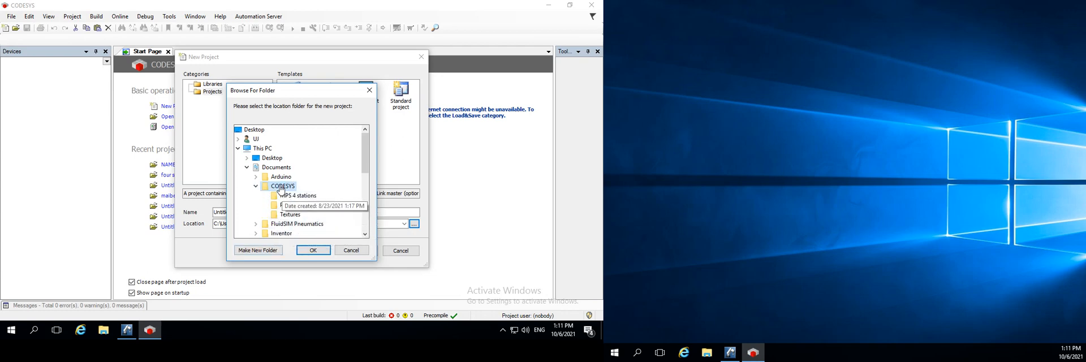
click(266, 252)
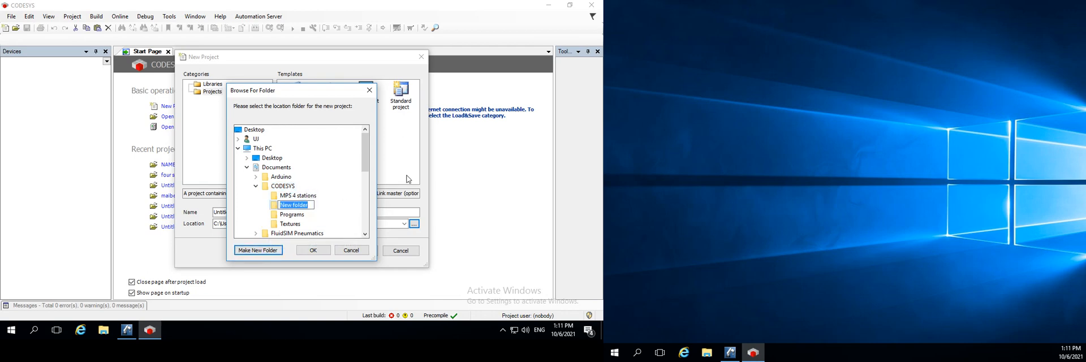
Name the new folder SURNAME AND STUDENT ID and accept it as the project location
text(we)
text(PROJECT)
text(NAME)
key(BackSpace)
key(BackSpace)
key(BackSpace)
key(BackSpace)
key(BackSpace)
text(SURNAME AND)
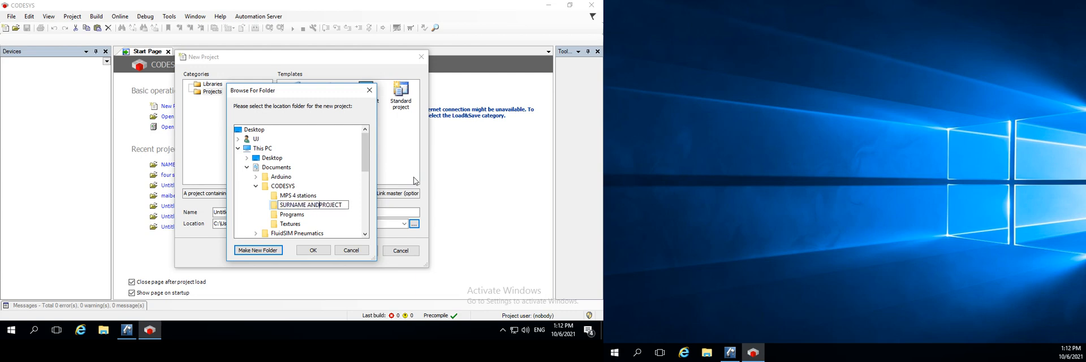
text( SU)
key(BackSpace)
text(TUDENT ID)
key(shift+Right)
key(shift+Right)
key(shift+Right)
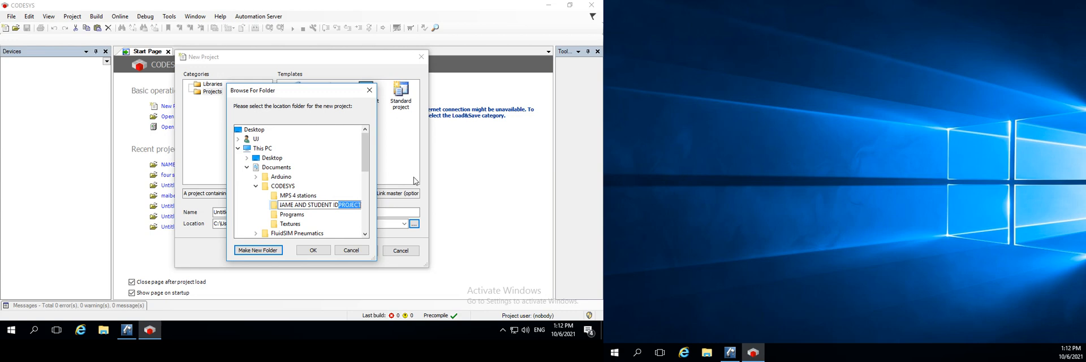
key(BackSpace)
click(314, 250)
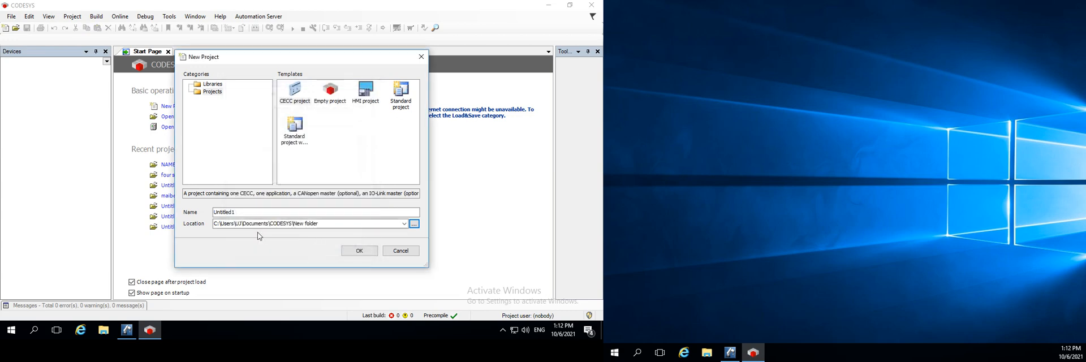
Name the project STUDENT ID AND YOUR SURNAME and create it, allowing the missing location folder to be created
drag(250, 212, 106, 212)
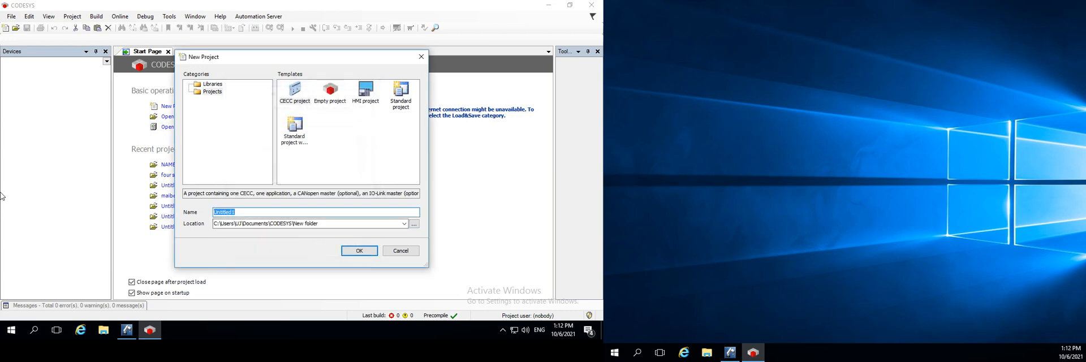
text(S)
text(TUDENT ID AND YOUR SURNA)
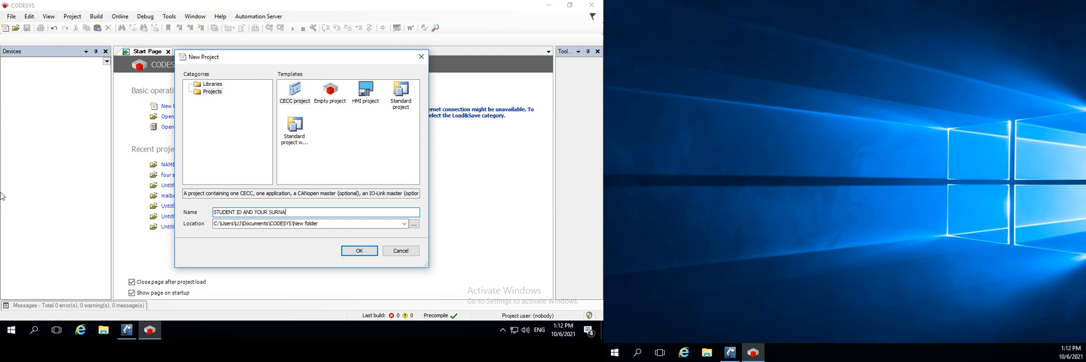
text(ME)
click(358, 253)
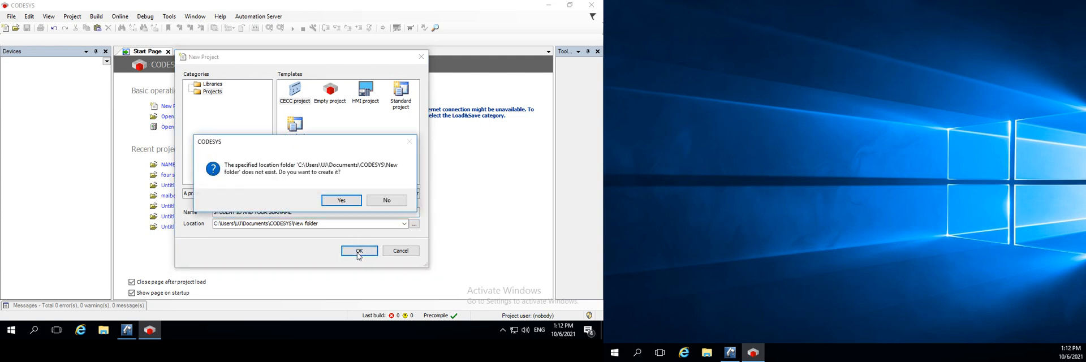
click(340, 203)
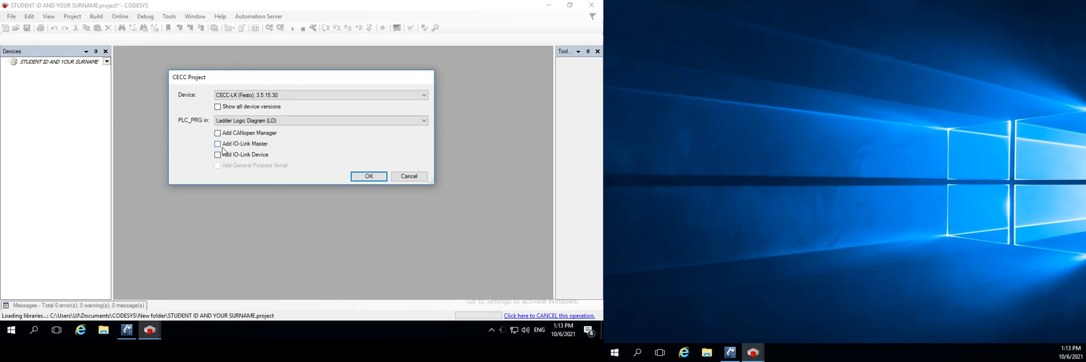
Examine the SURNAME AND STUDENT ID folder and New folder in Documents\CODESYS using File Explorer
click(104, 331)
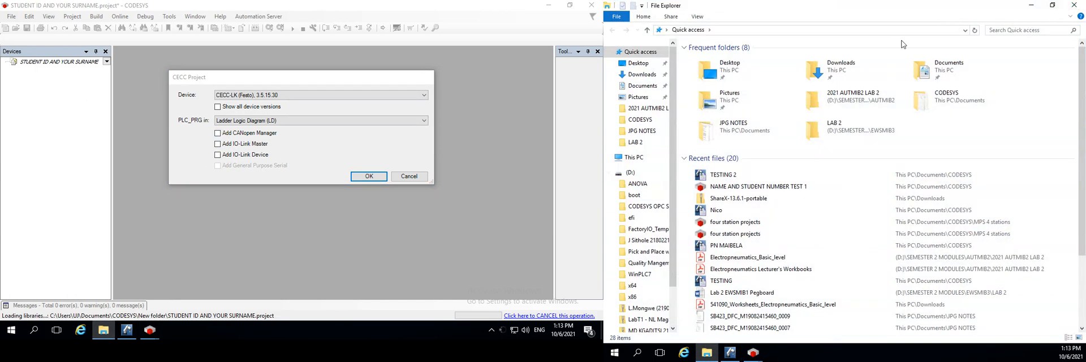
drag(892, 4, 917, 1)
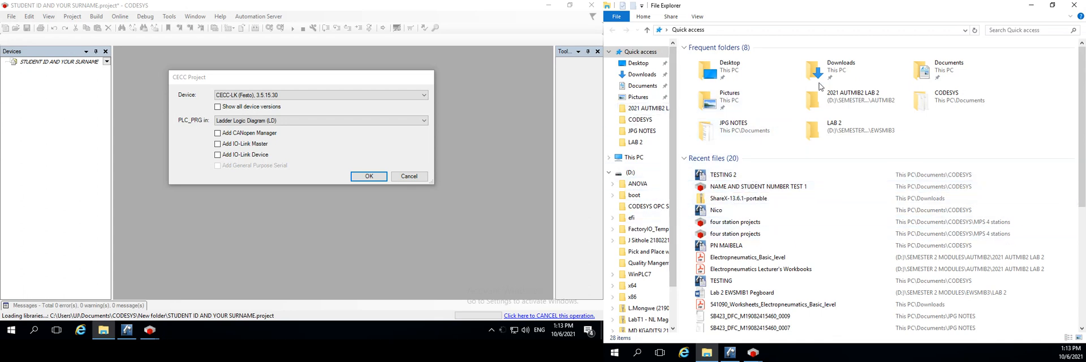
click(642, 81)
click(643, 85)
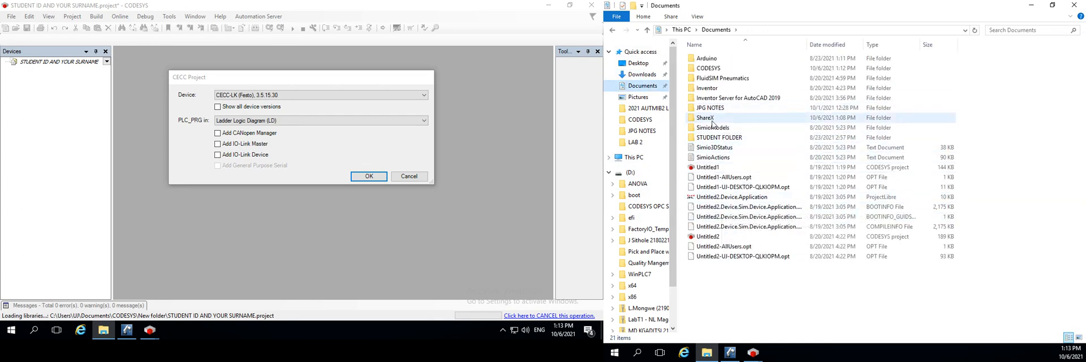
double_click(711, 69)
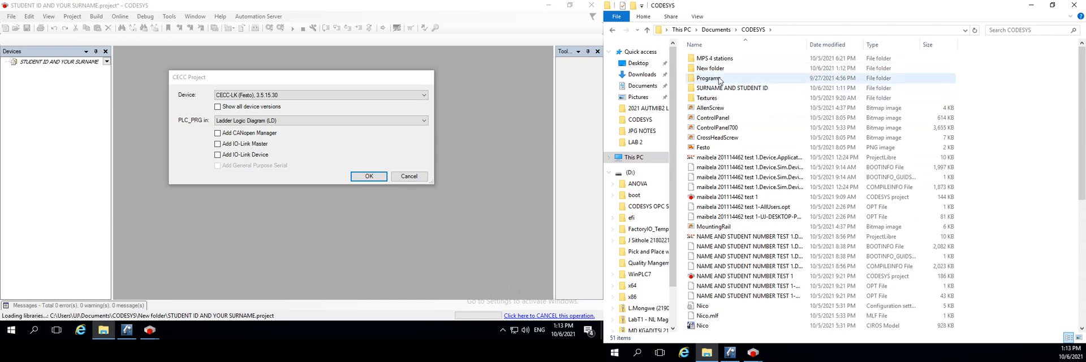
double_click(727, 88)
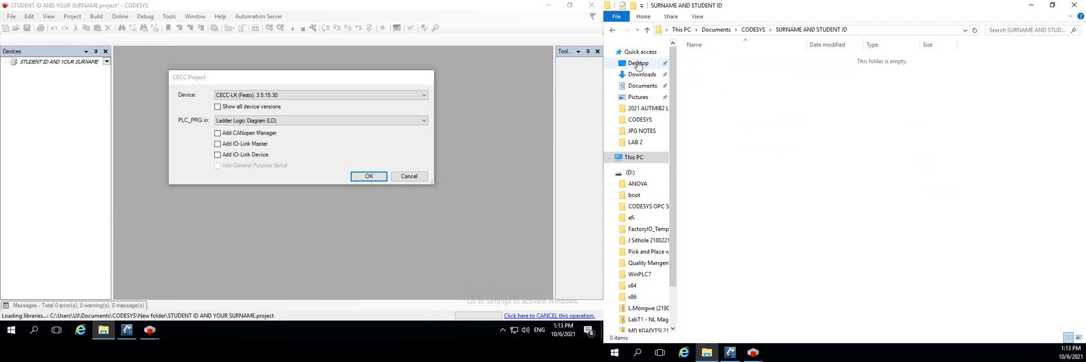
click(612, 31)
double_click(709, 69)
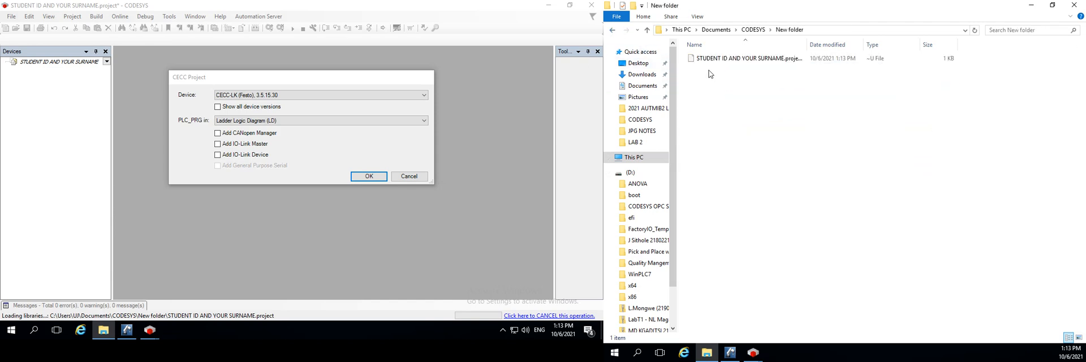
click(612, 30)
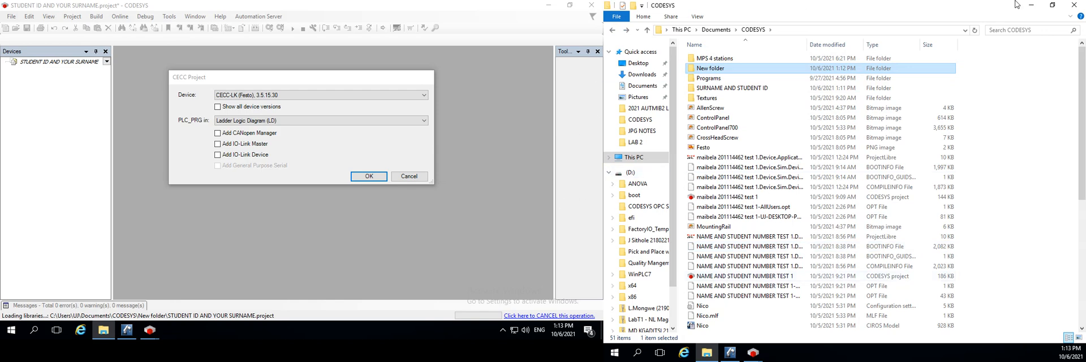
click(1074, 4)
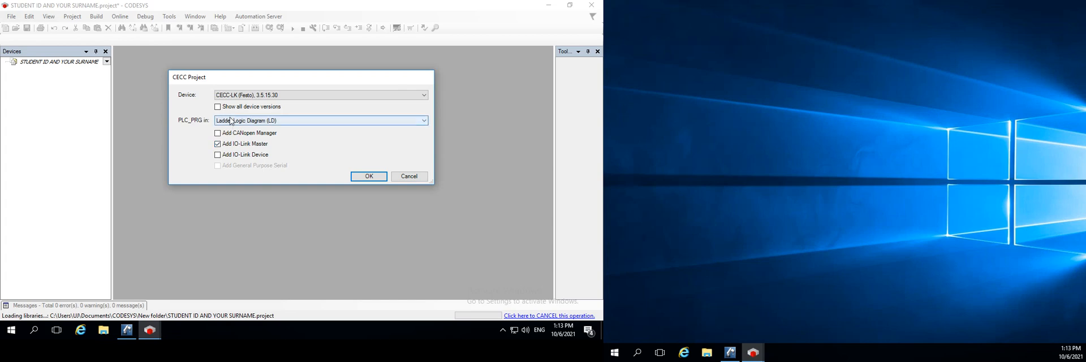
Set up the CECC project with device CECC-LK, PLC_PRG in Ladder Logic Diagram (LD) and an IO-Link Master
click(229, 122)
click(229, 122)
click(229, 120)
click(229, 120)
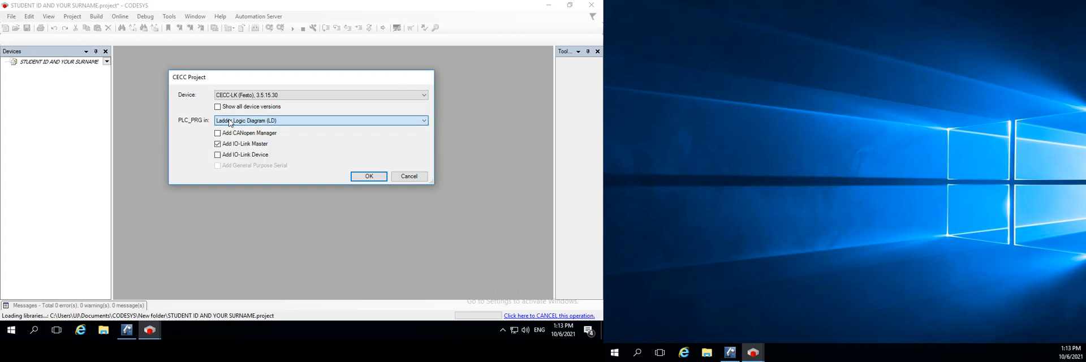
click(236, 97)
click(236, 99)
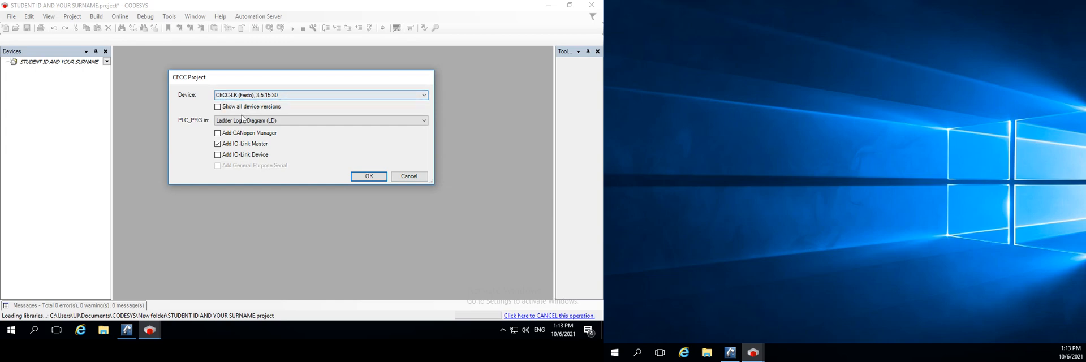
click(369, 177)
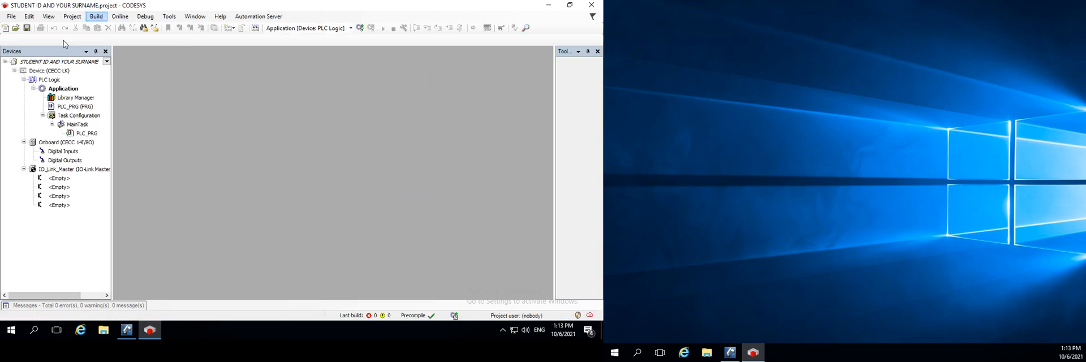
Collapse the Onboard node and plug the BALLUFF BNI device from IODD 1.0.1 into the first IO-Link Master port
click(23, 143)
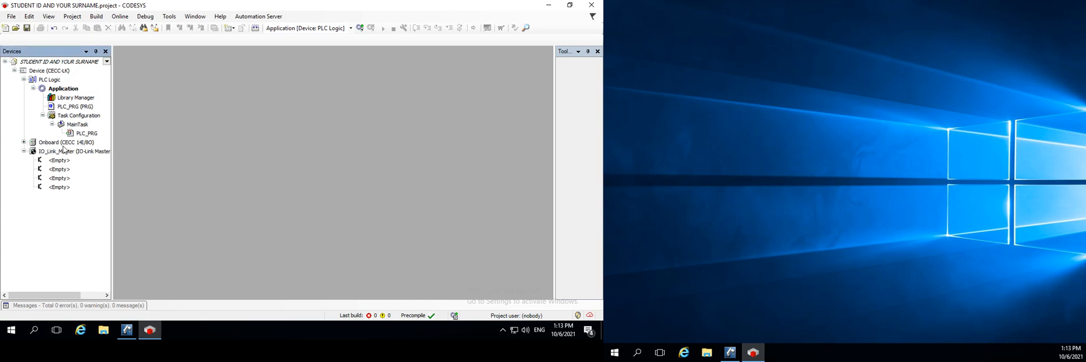
click(24, 143)
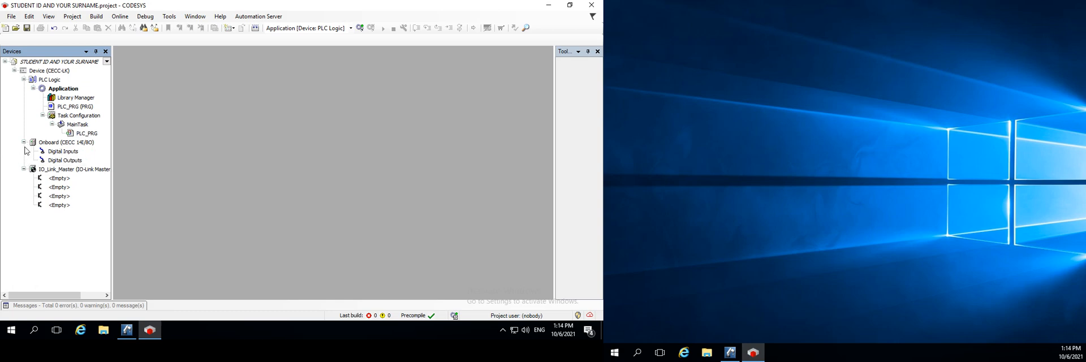
click(24, 143)
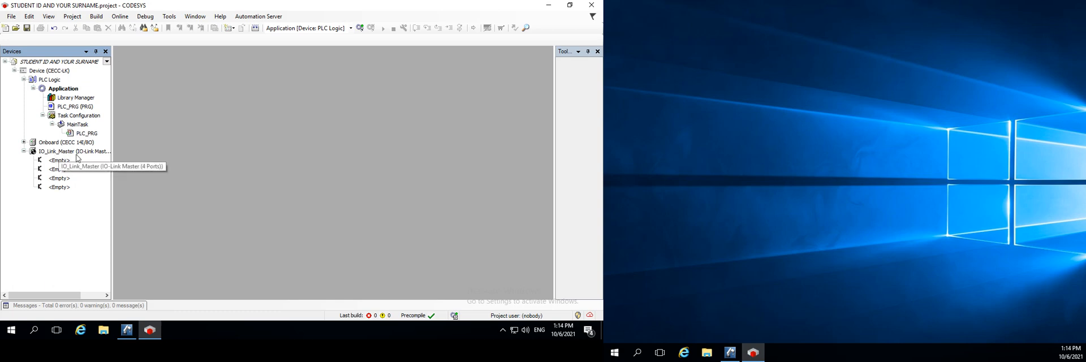
click(55, 161)
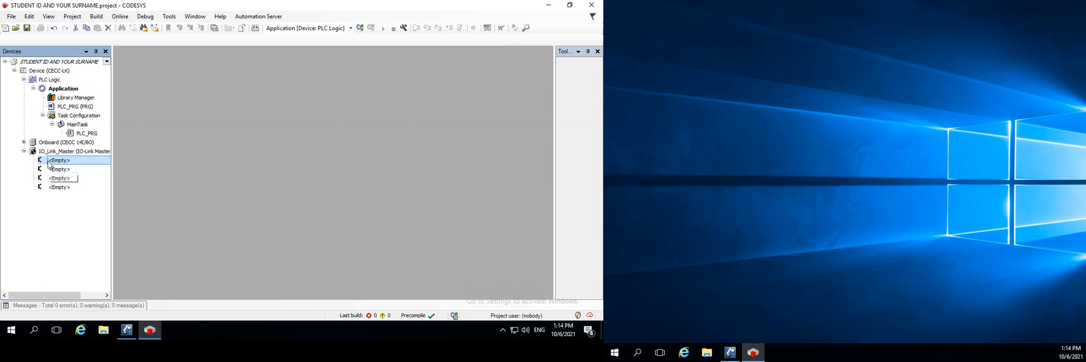
right_click(54, 162)
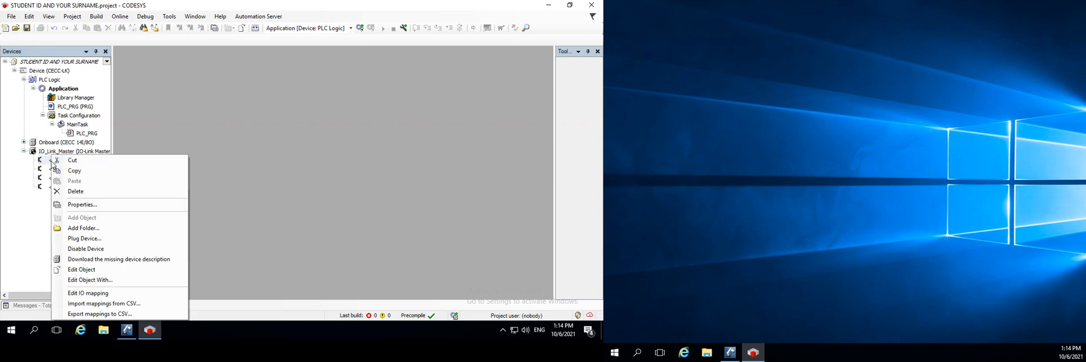
click(93, 240)
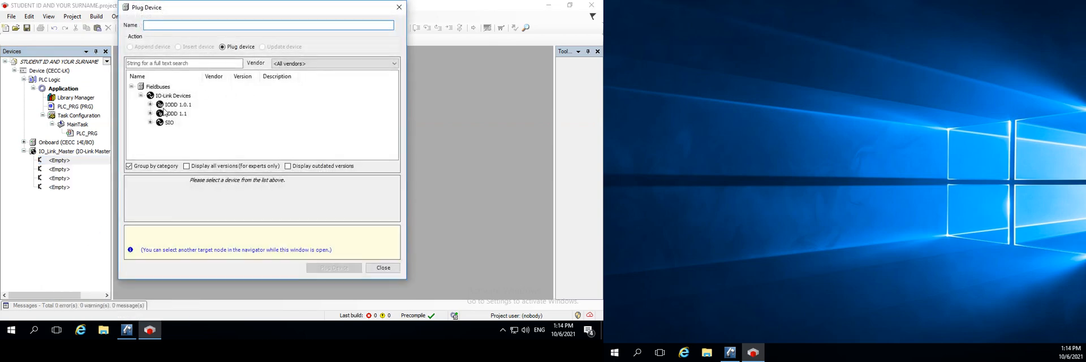
click(151, 106)
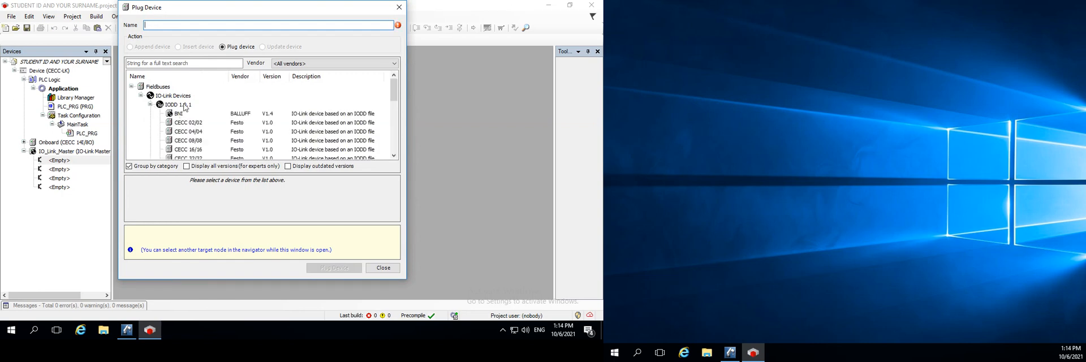
click(177, 115)
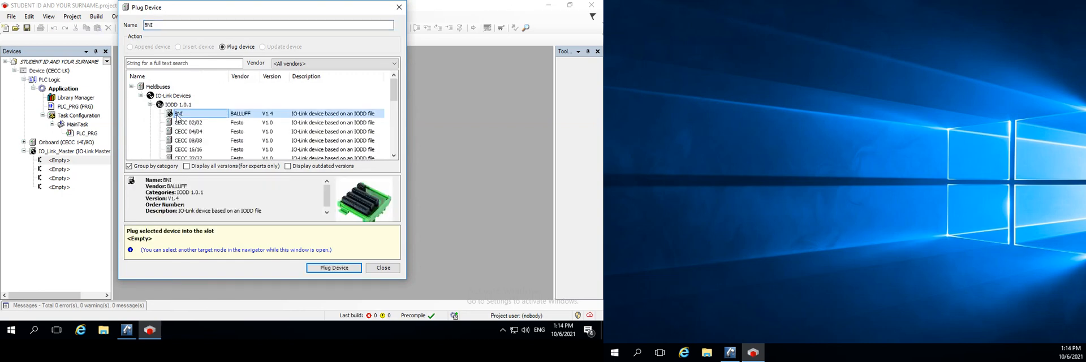
click(334, 268)
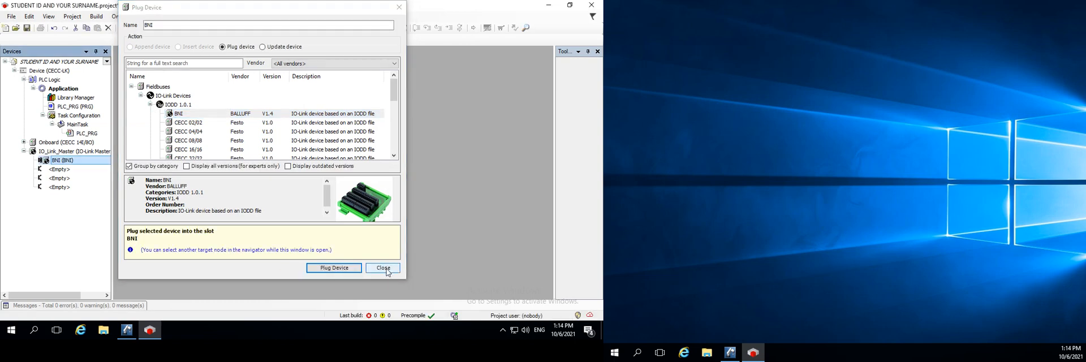
click(383, 268)
Copy the BNI device and paste it into the second empty IO-Link Master port
right_click(62, 171)
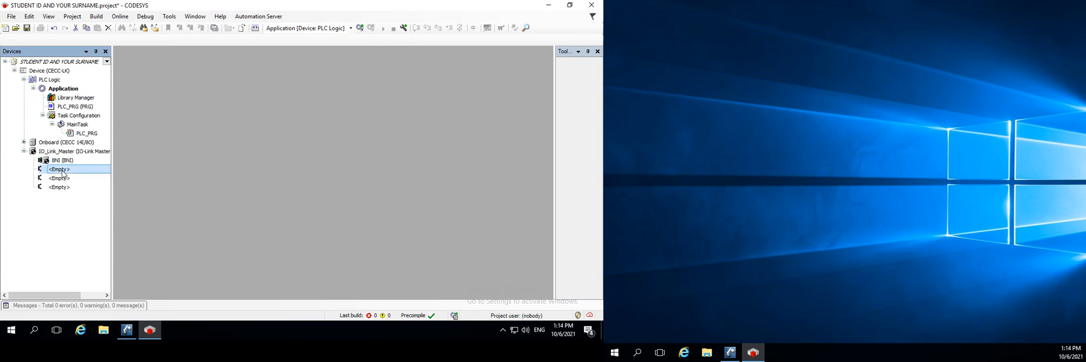
click(54, 160)
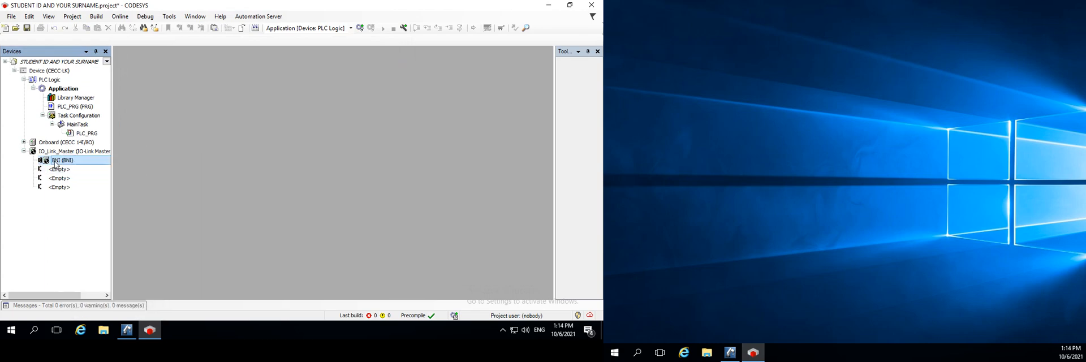
right_click(54, 161)
click(87, 161)
click(61, 171)
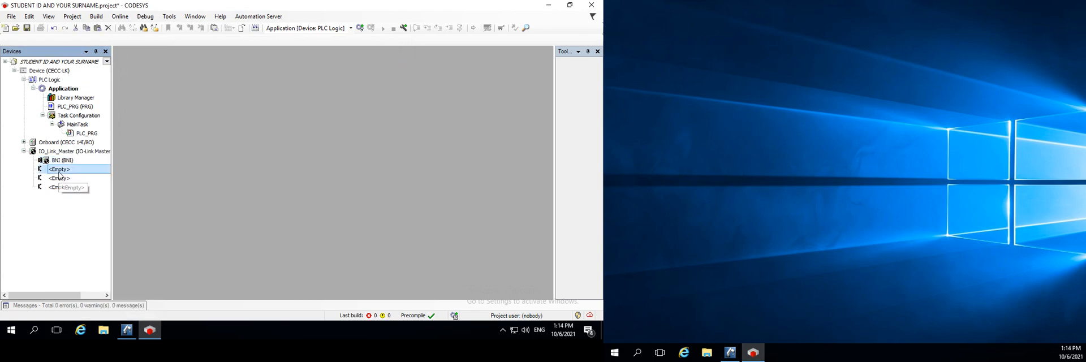
key(ctrl+v)
click(57, 161)
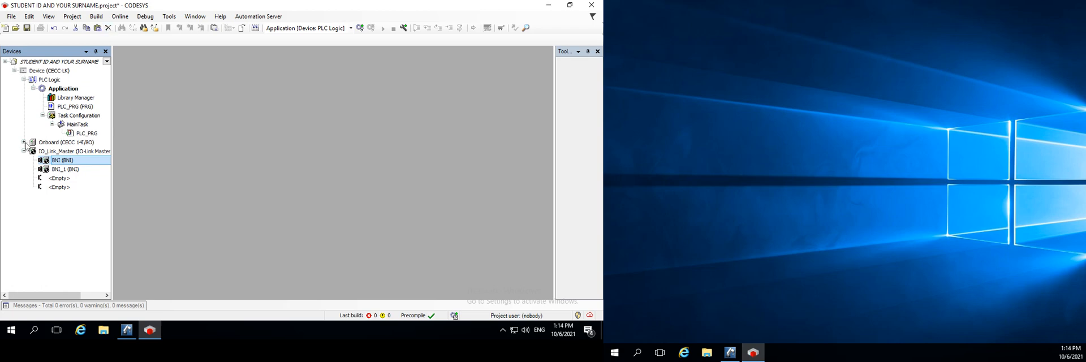
Add a Symbol Configuration with OPC UA support and Optimized Layout to the Application and build it
right_click(60, 92)
mouse_move(95, 169)
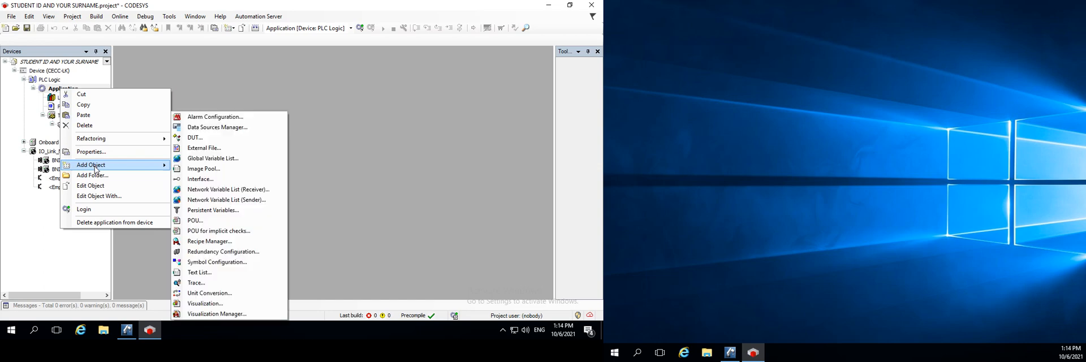
click(220, 261)
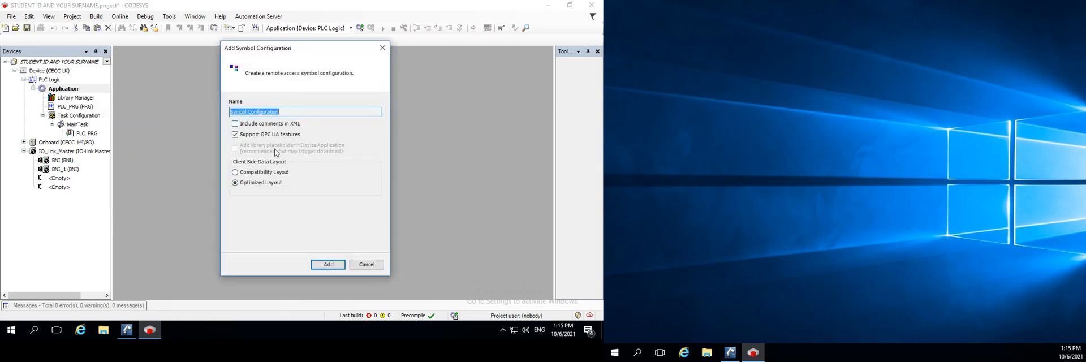
click(332, 265)
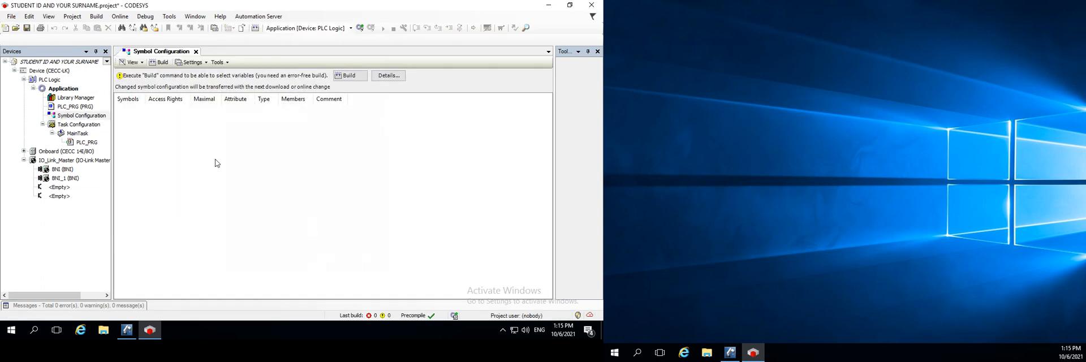
click(351, 77)
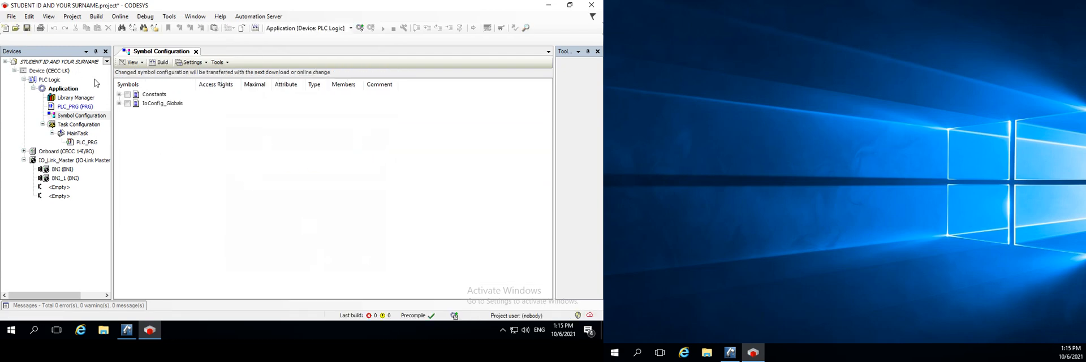
Include the Constants and IoConfig_Globals symbols and enable direct I/O Access in the Symbol Configuration
click(128, 104)
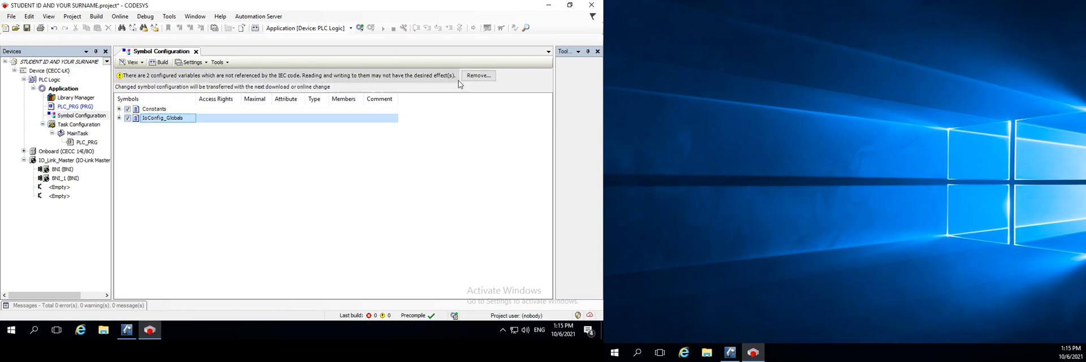
click(185, 64)
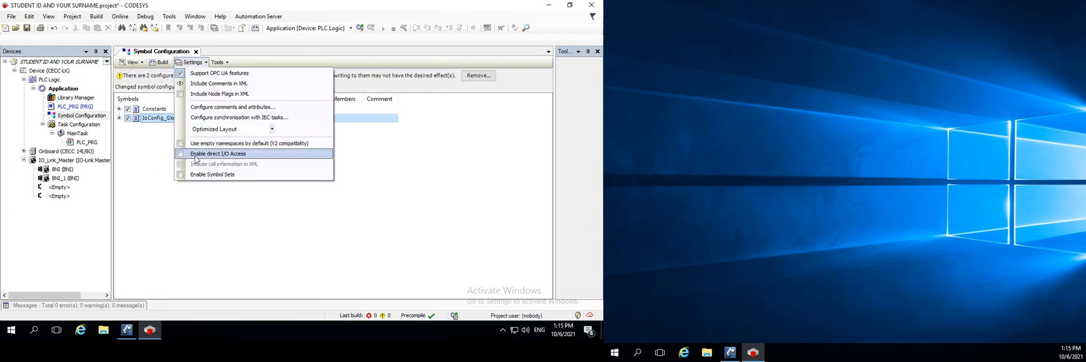
click(199, 64)
click(199, 63)
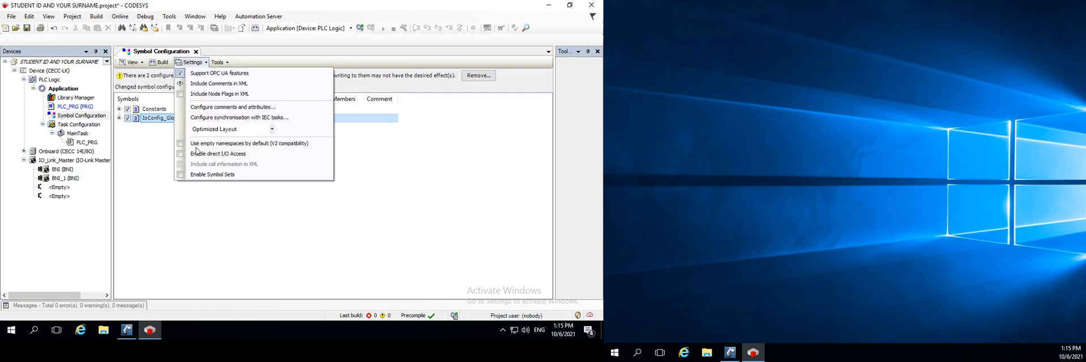
click(179, 156)
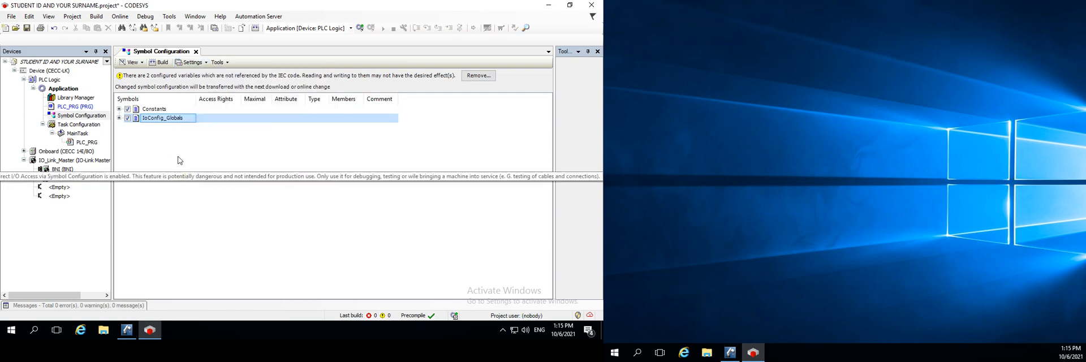
click(196, 52)
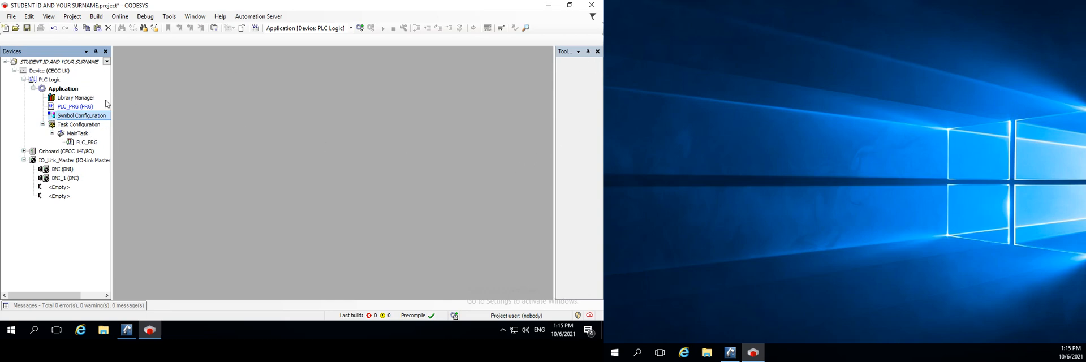
double_click(68, 117)
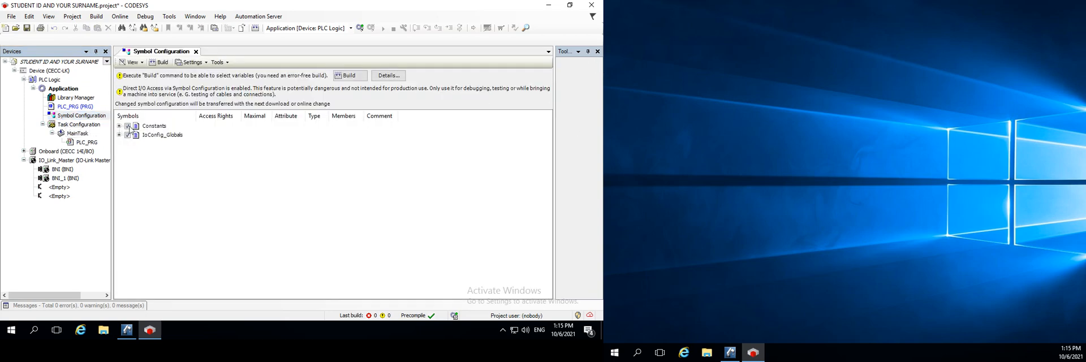
click(217, 62)
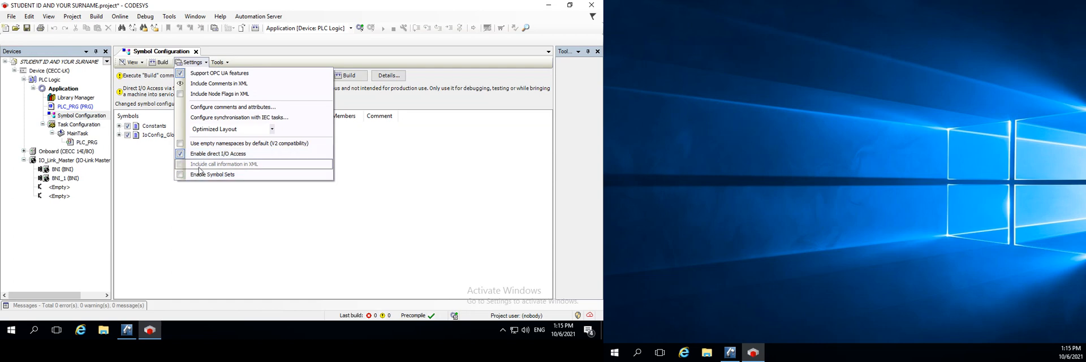
click(176, 245)
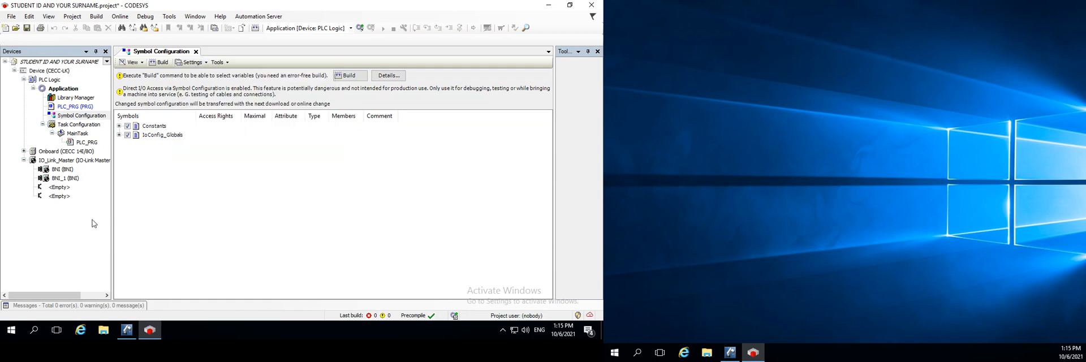
Open the IO-Link I/O Mapping of both plugged BNI devices
click(55, 170)
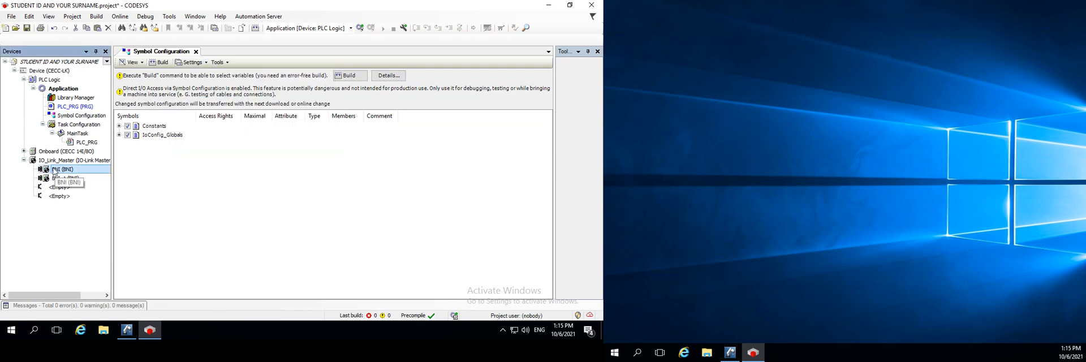
double_click(54, 171)
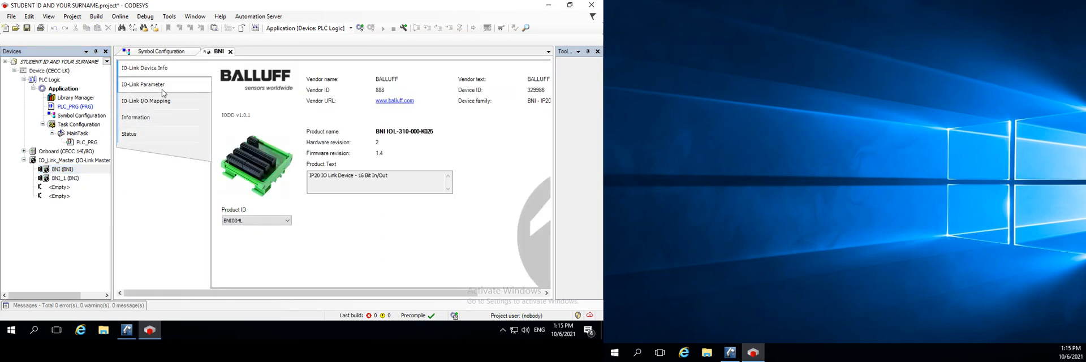
click(156, 100)
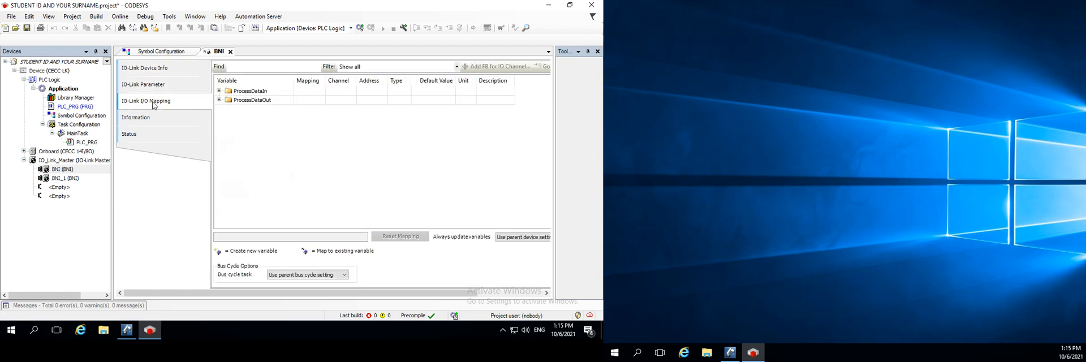
double_click(72, 179)
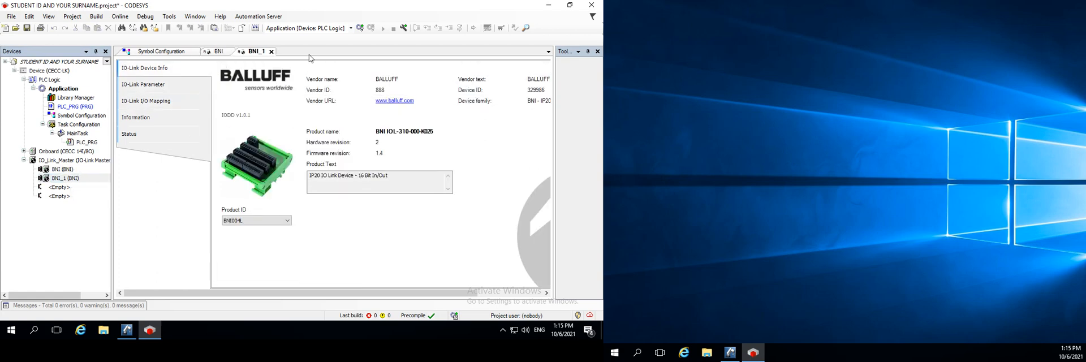
click(154, 103)
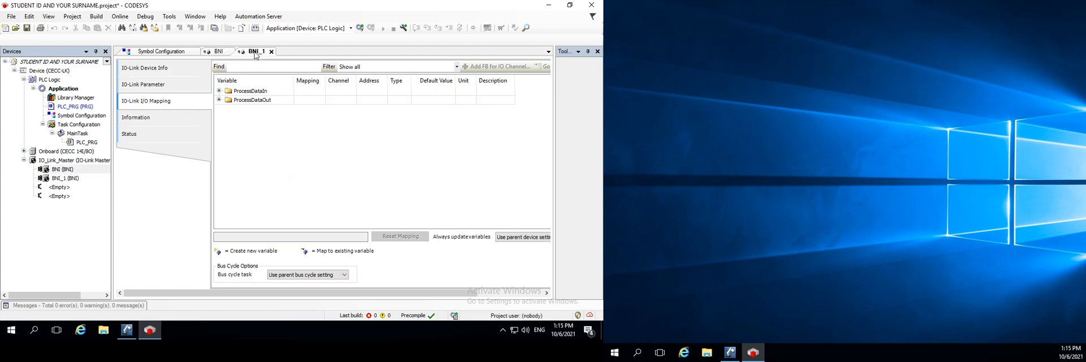
click(216, 52)
click(180, 52)
click(218, 53)
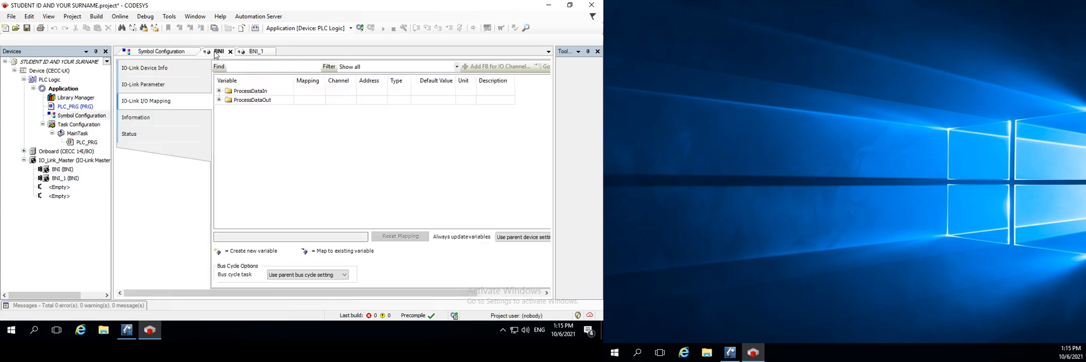
click(253, 52)
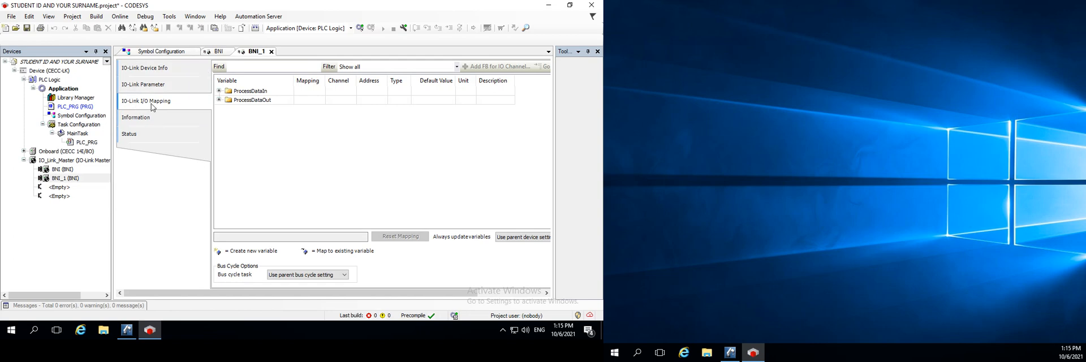
Set Always update variables of BNI_1 to Enabled 2 (always in bus cycle task) and expand its ProcessDataIn channels
click(524, 237)
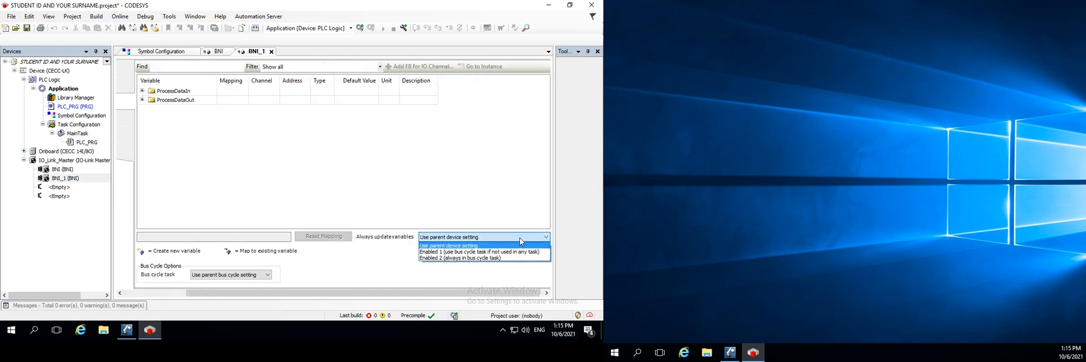
click(452, 259)
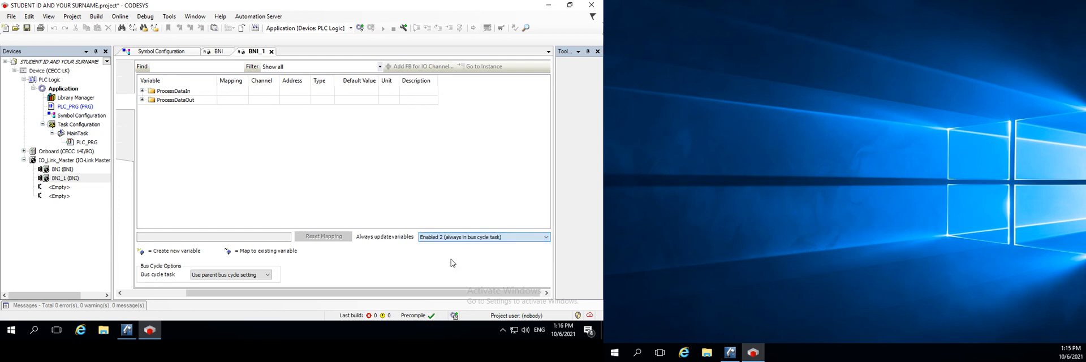
click(142, 91)
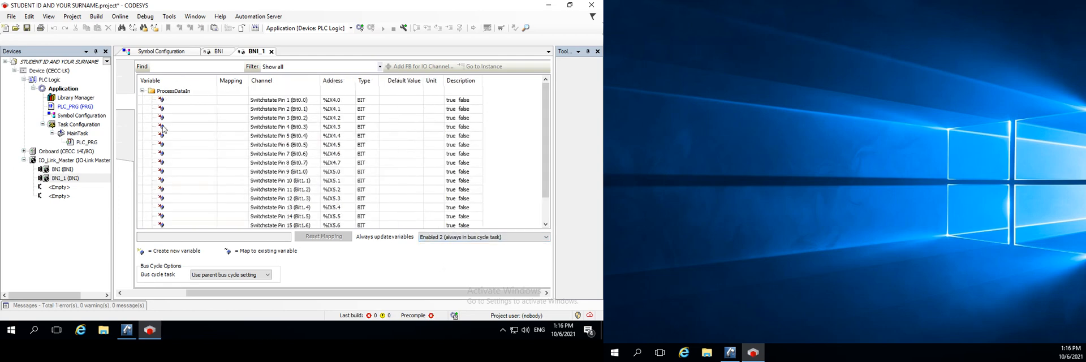
Collapse the ProcessDataIn channels of BNI_1 and set Always update variables of BNI to Enabled 2 (always in bus cycle task)
click(142, 91)
click(218, 51)
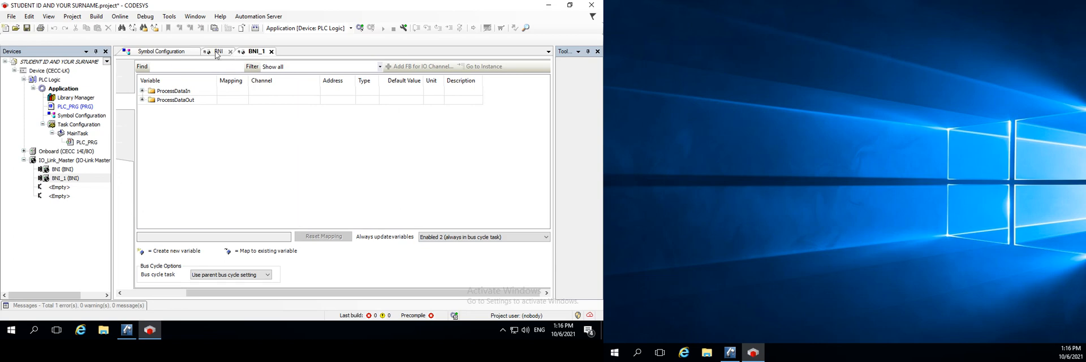
click(516, 242)
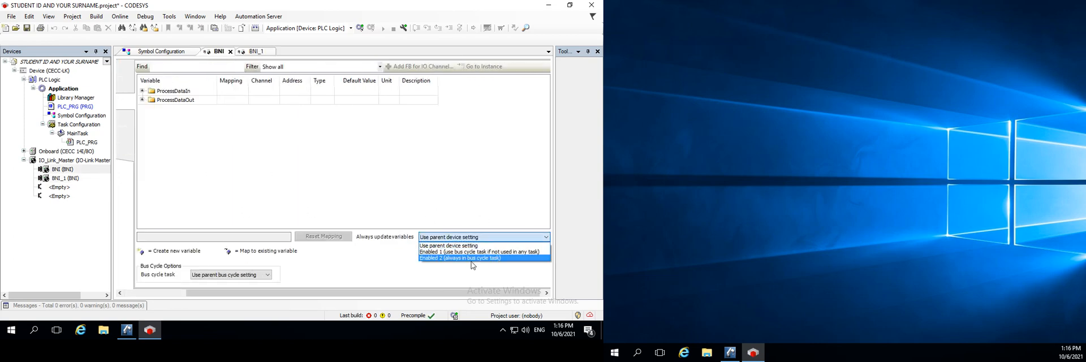
click(470, 260)
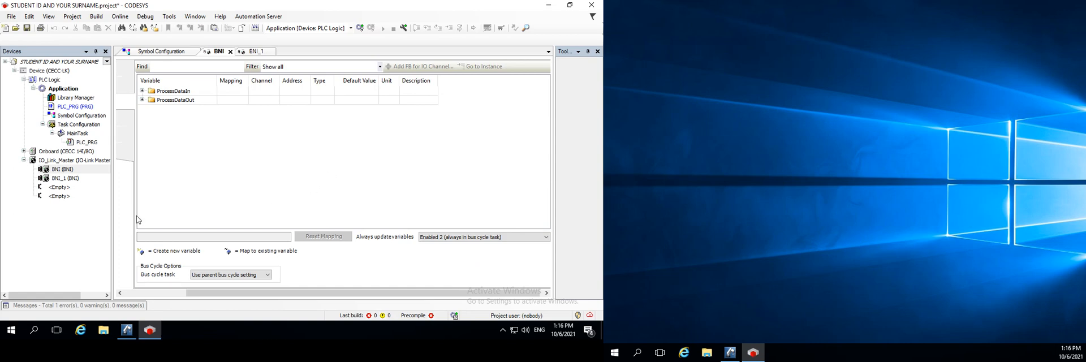
Enable Simulation mode, log in to the device with the application downloaded, and start the PLC program
click(120, 17)
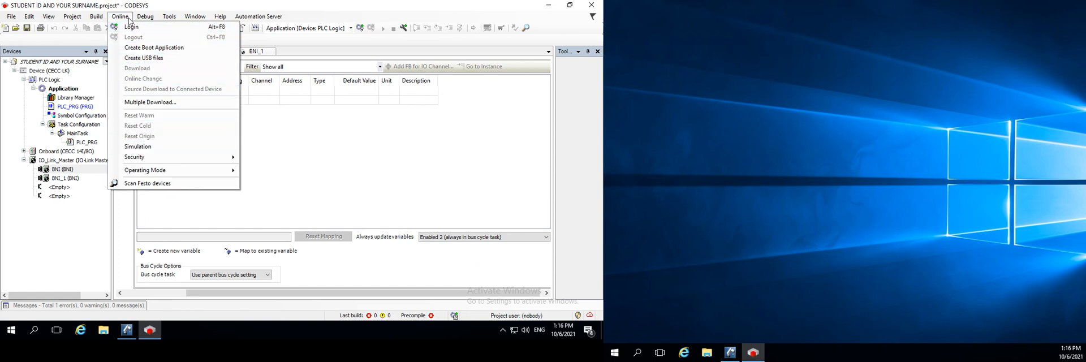
click(144, 148)
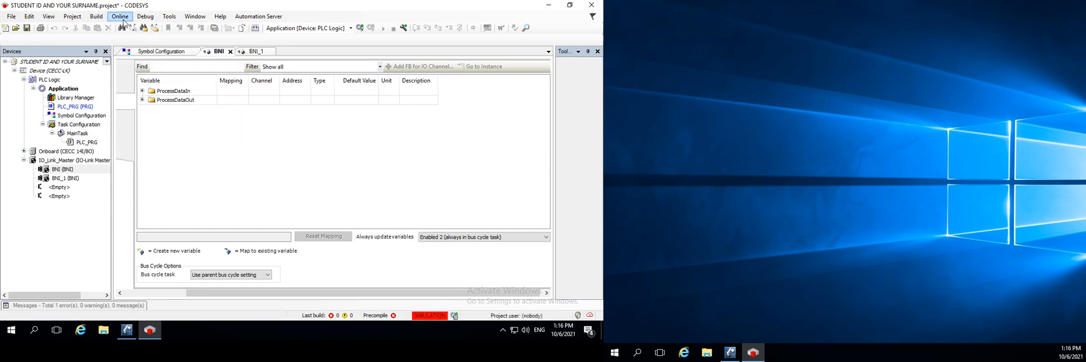
click(121, 17)
click(131, 27)
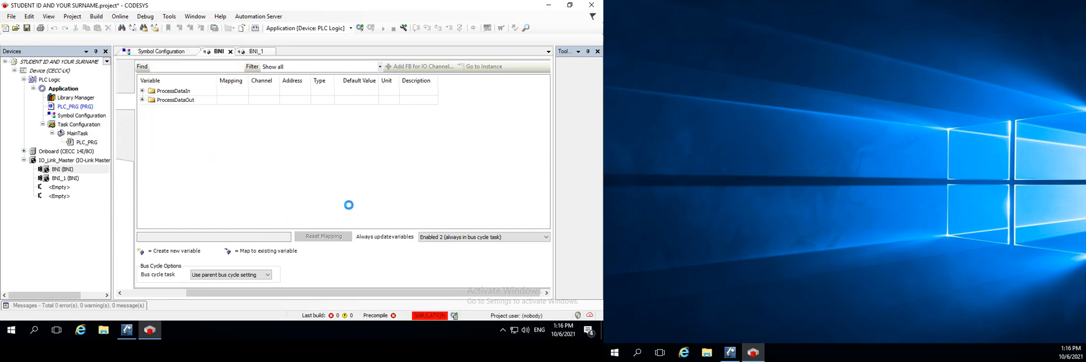
click(287, 185)
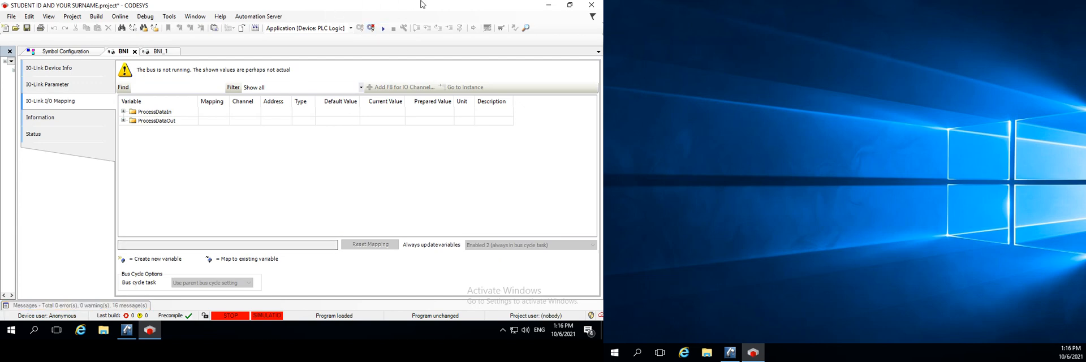
click(383, 28)
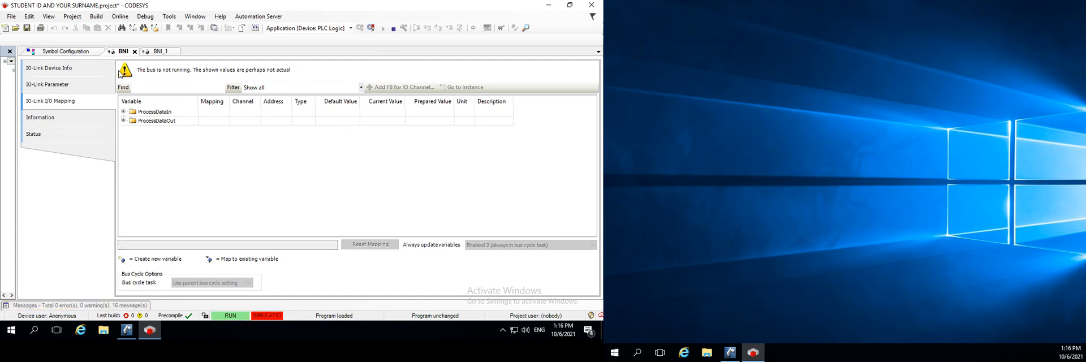
Examine the I/O mappings of both BNI devices online, including the current ProcessDataIn channel values of BNI
click(158, 51)
click(122, 51)
click(123, 112)
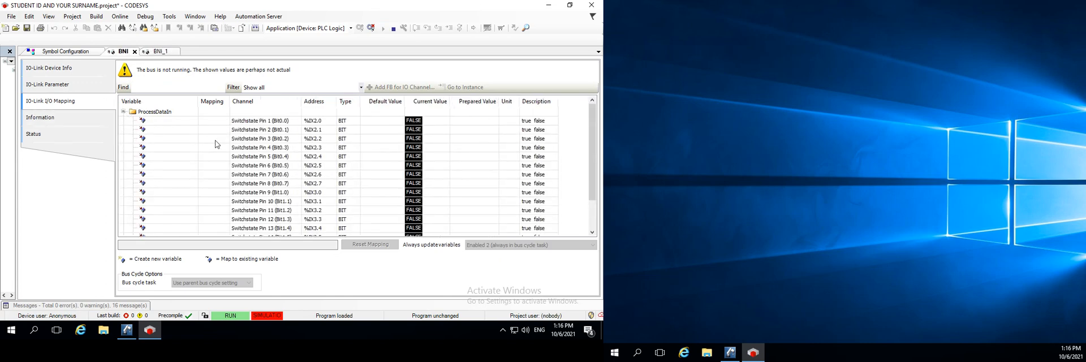
click(123, 112)
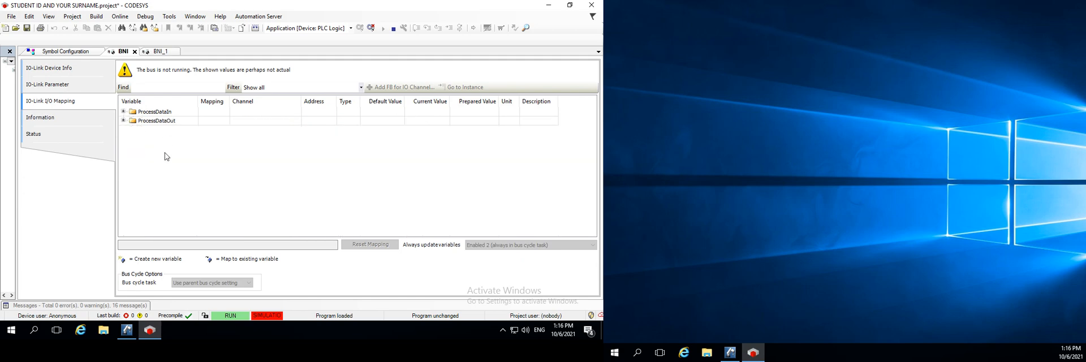
Switch to CIROS Education and place its window maximized on the second monitor beside CODESYS
click(133, 326)
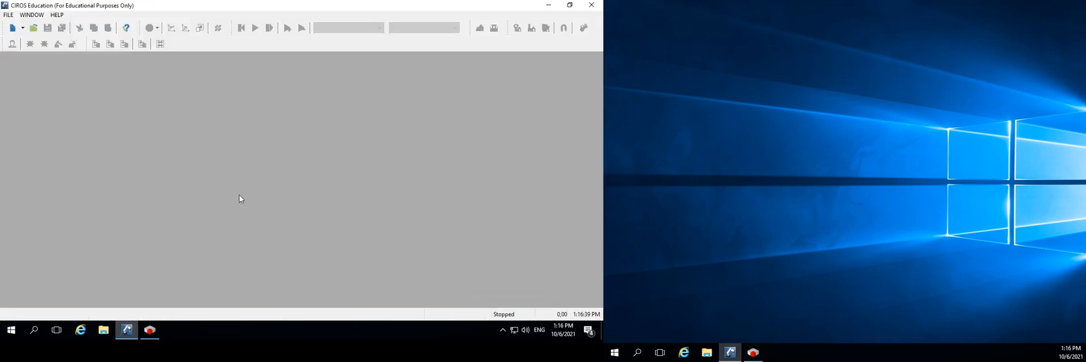
double_click(409, 3)
drag(860, 21, 946, 1)
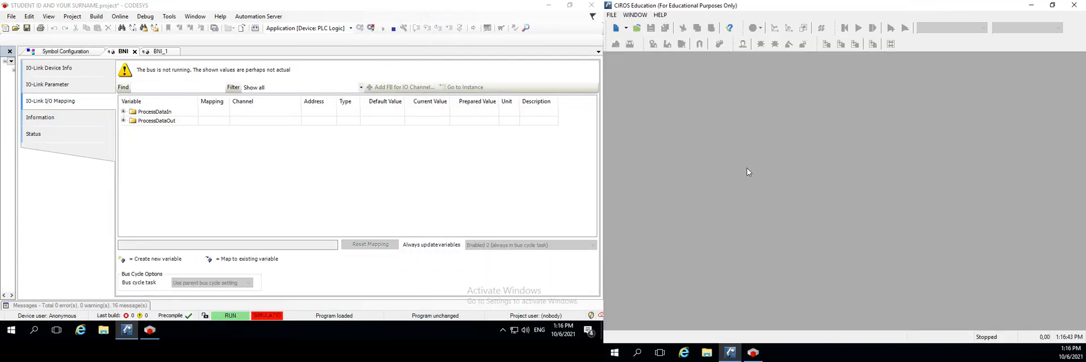
click(628, 28)
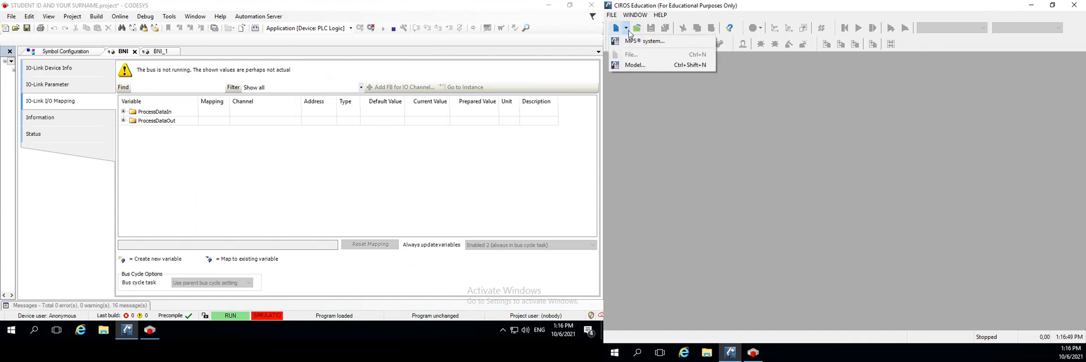
click(634, 65)
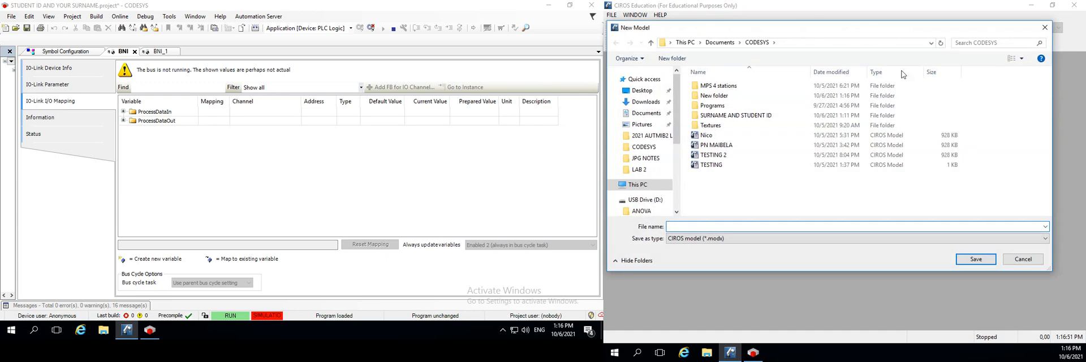
click(1026, 258)
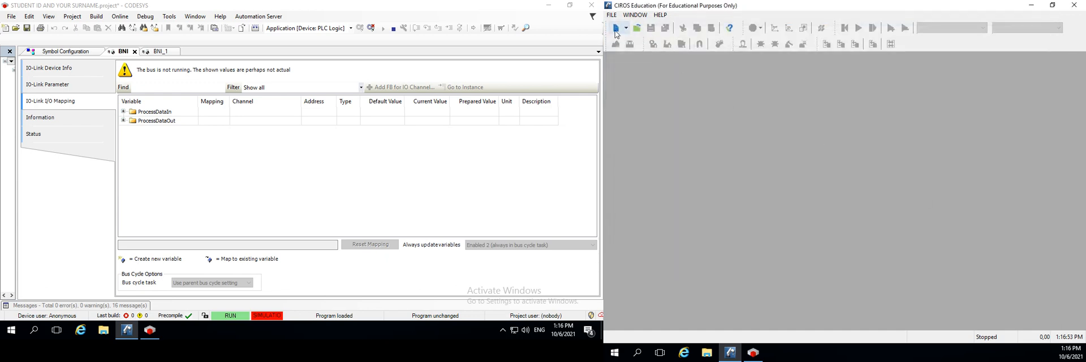
Create a new MPS system saved as a CIROS model named NAME AND STUDENT ID in the CODESYS documents folder
click(626, 29)
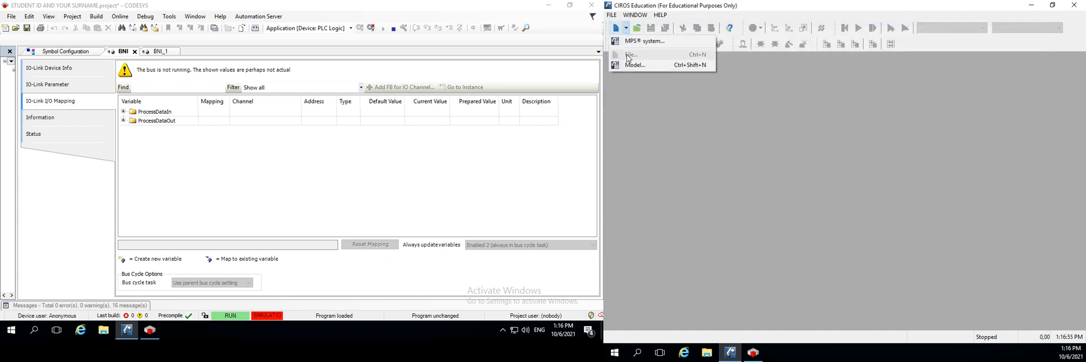
click(646, 42)
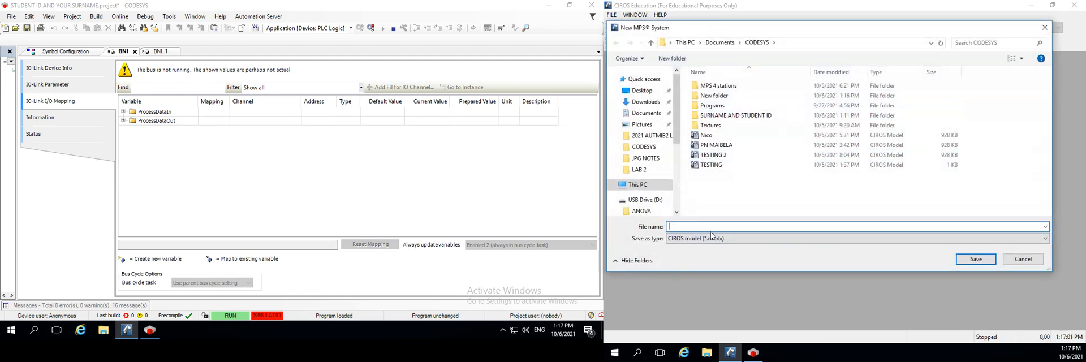
text(NA)
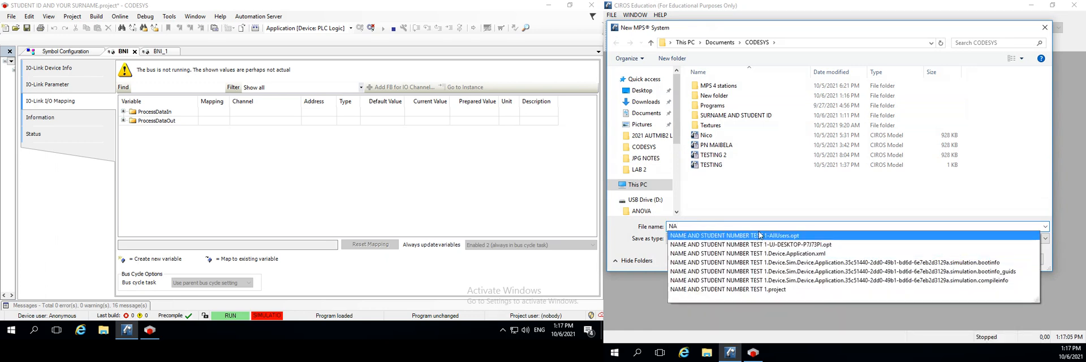
click(755, 236)
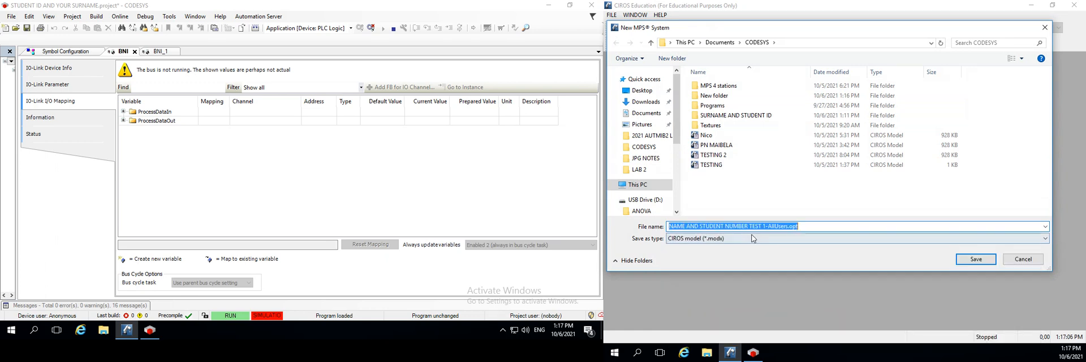
click(706, 228)
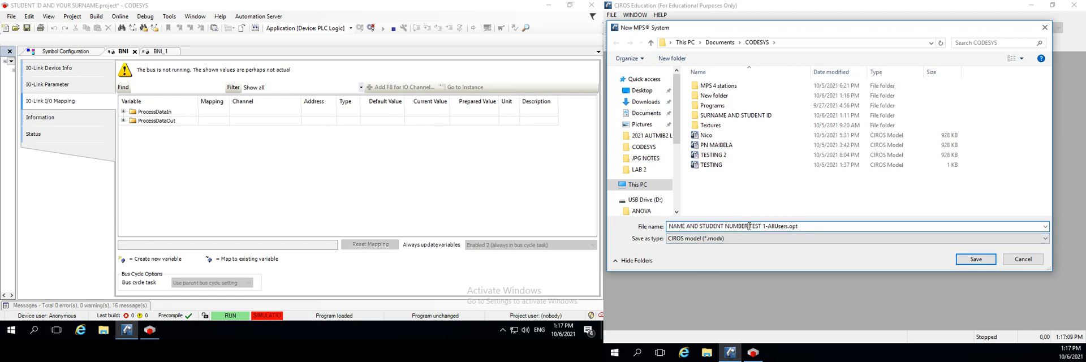
key(BackSpace)
key(BackSpace)
key(BackSpace)
key(BackSpace)
key(BackSpace)
key(BackSpace)
text(ID)
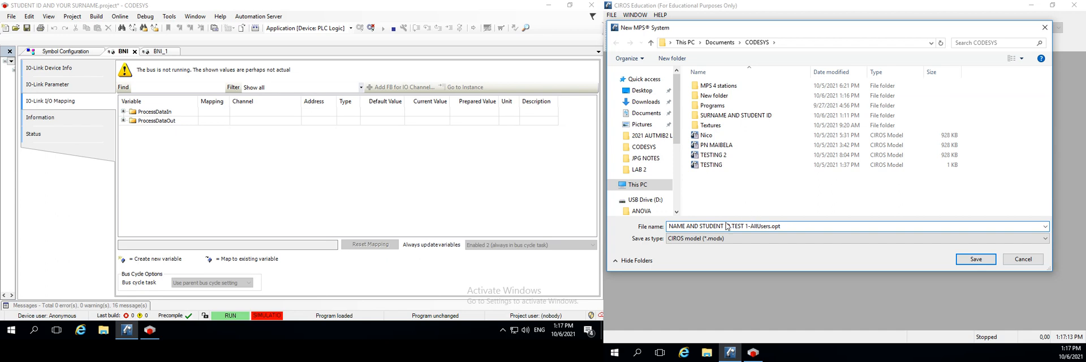
drag(733, 226, 811, 225)
key(BackSpace)
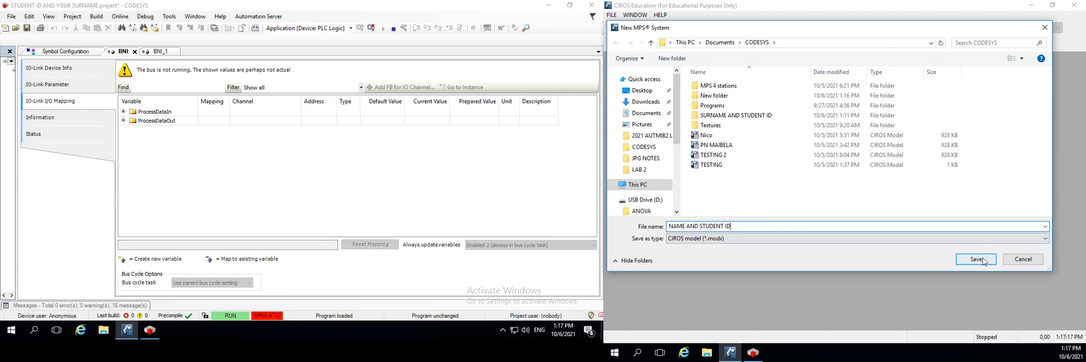
click(998, 239)
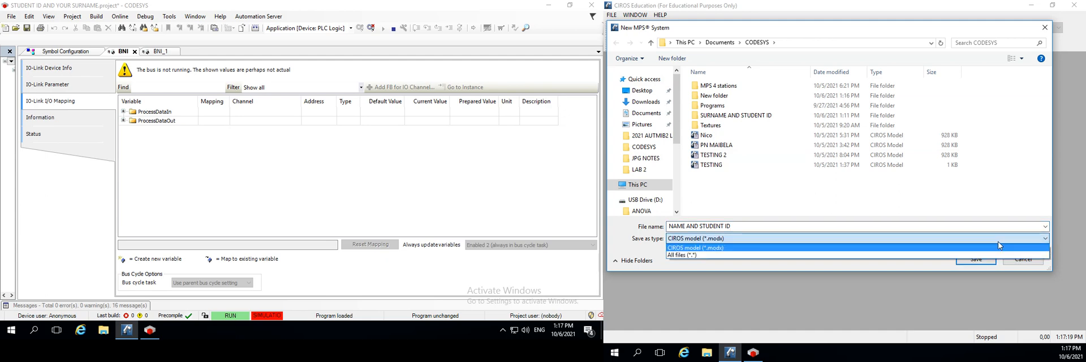
click(998, 241)
click(984, 260)
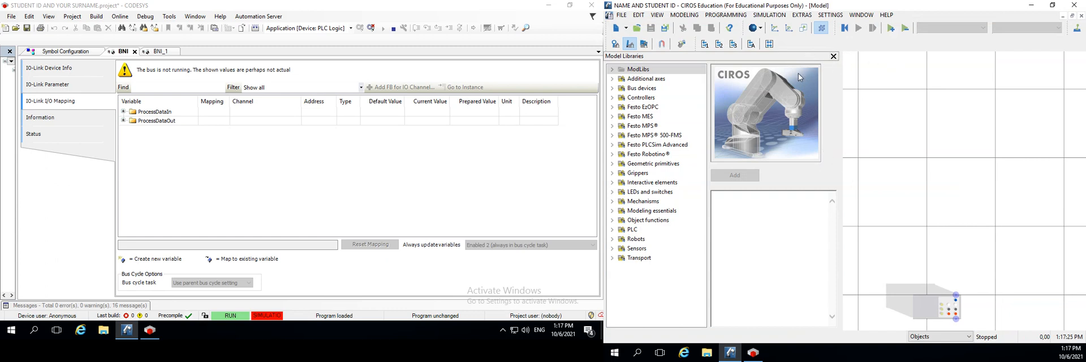
Expand the Festo MPS model library and examine the previews and descriptions of the Buffer, Distributing, Distributing/Conveyor, Fluidic Muscle Press and Handling stations
click(612, 125)
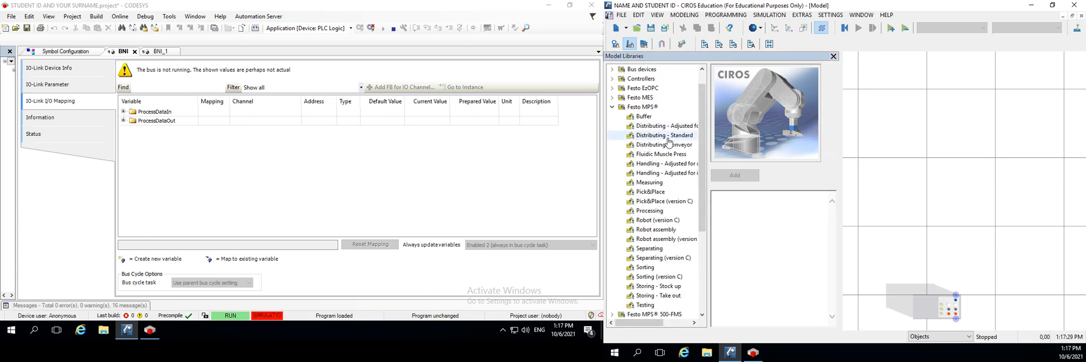
click(643, 116)
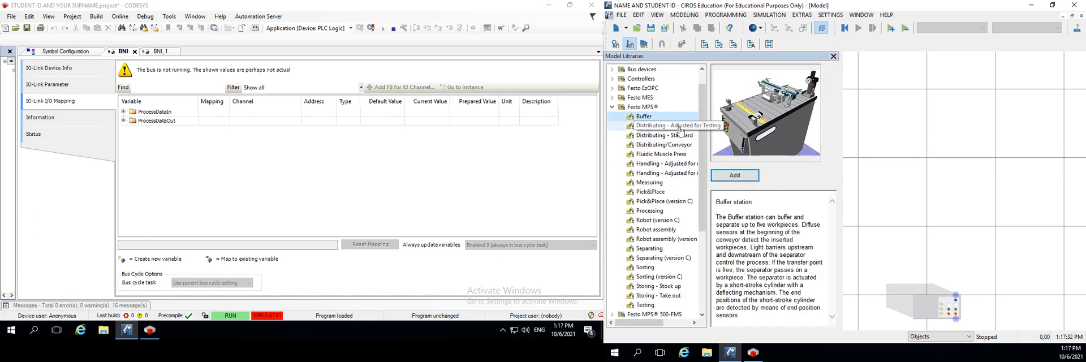
click(638, 127)
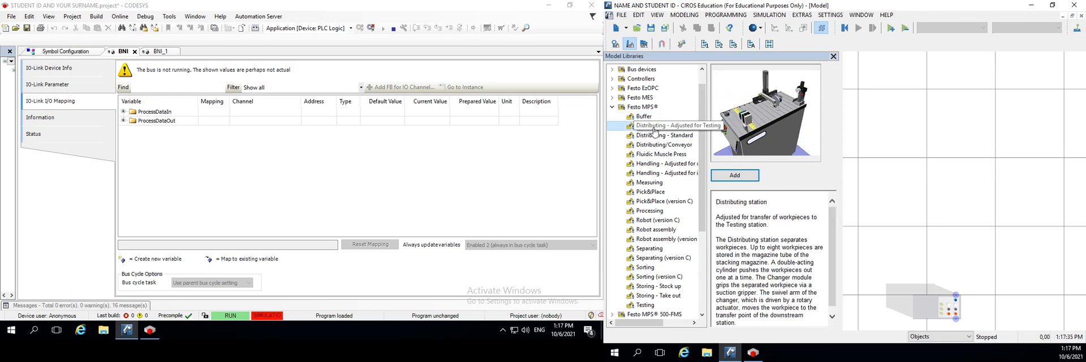
click(653, 135)
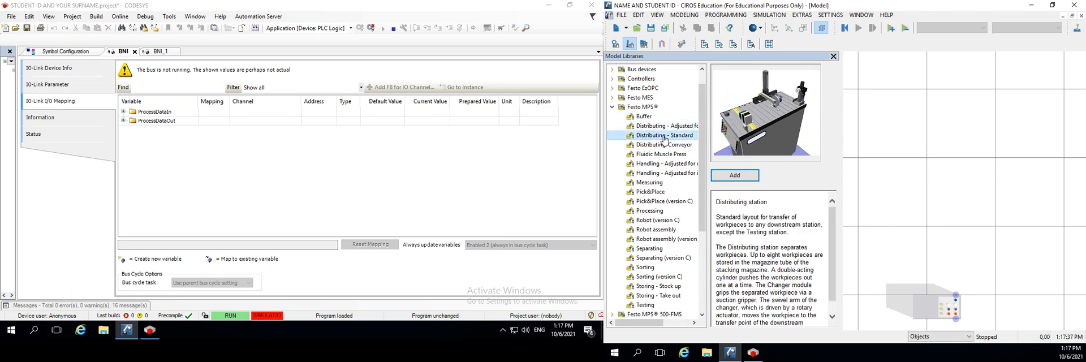
click(673, 146)
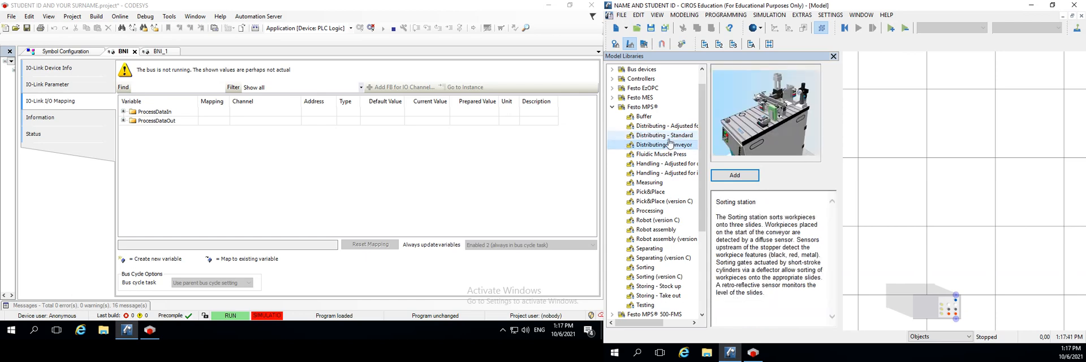
click(676, 138)
click(676, 145)
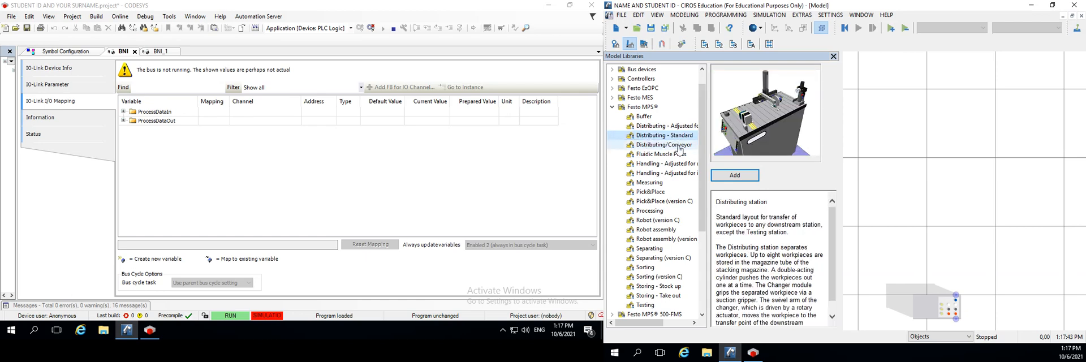
click(673, 136)
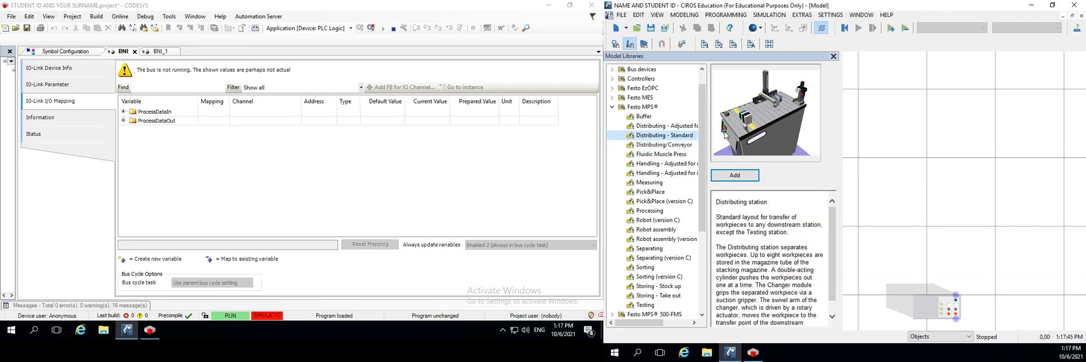
click(678, 145)
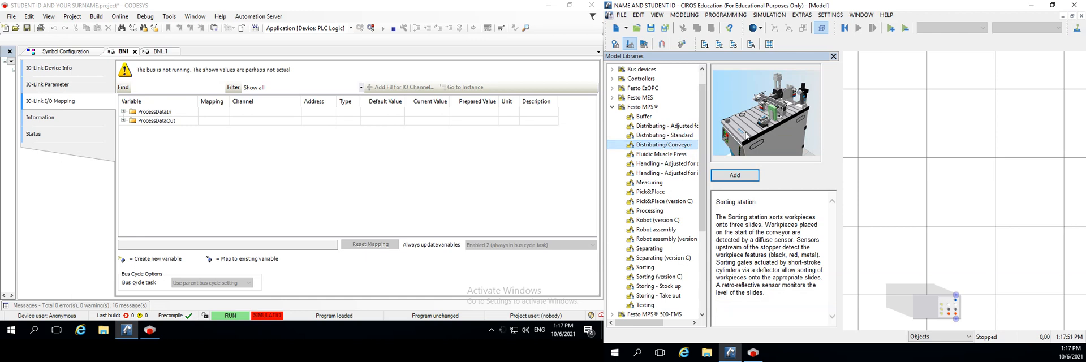
click(678, 136)
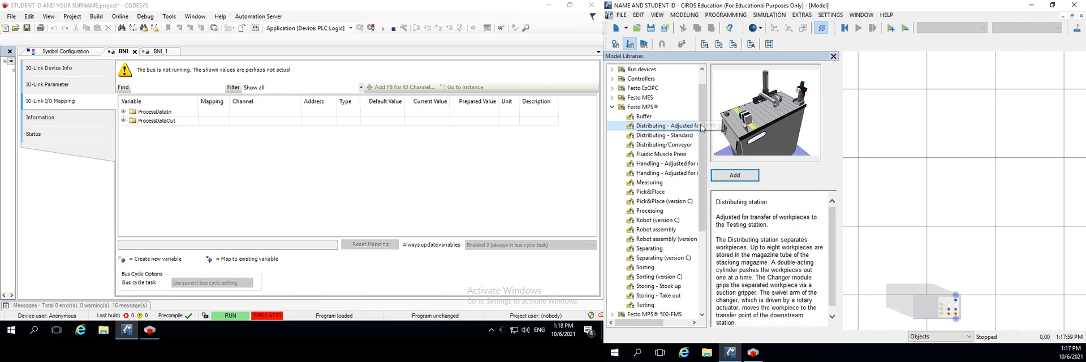
click(680, 145)
click(680, 153)
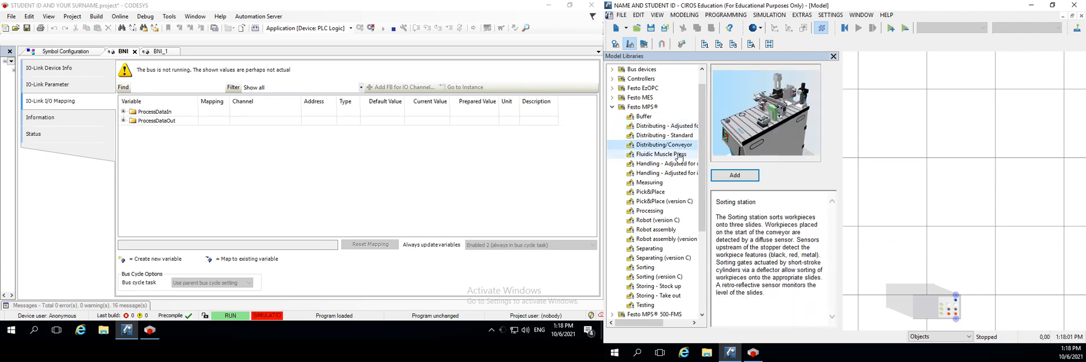
click(680, 164)
click(680, 173)
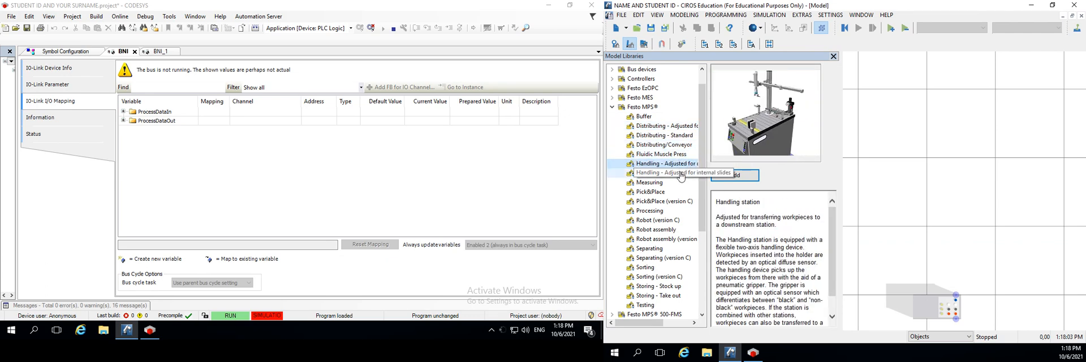
Compare the Distributing station variants in the Festo MPS library and add the Distributing/Conveyor station to the model
click(671, 136)
click(673, 117)
click(675, 126)
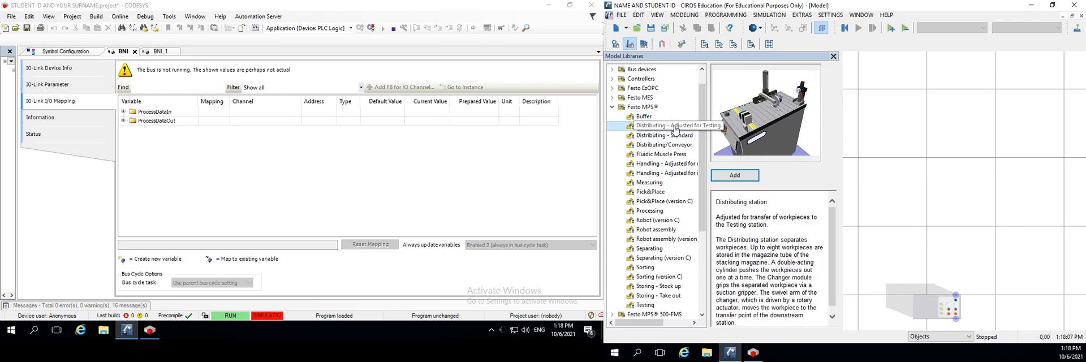
click(676, 135)
click(679, 146)
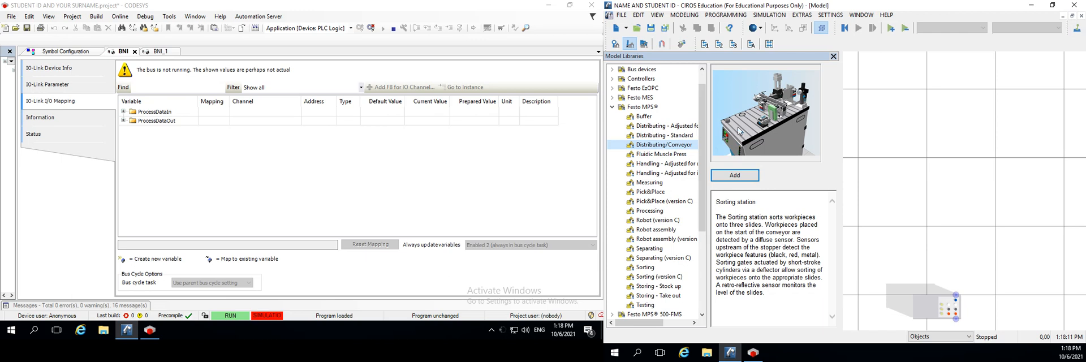
click(732, 177)
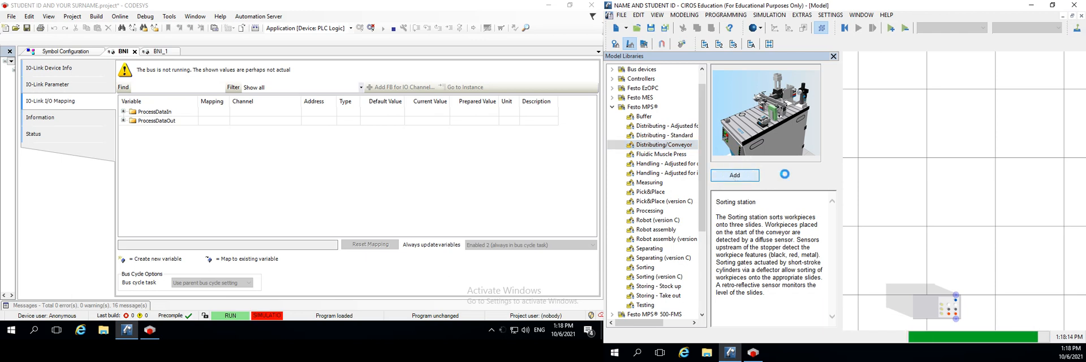
click(908, 211)
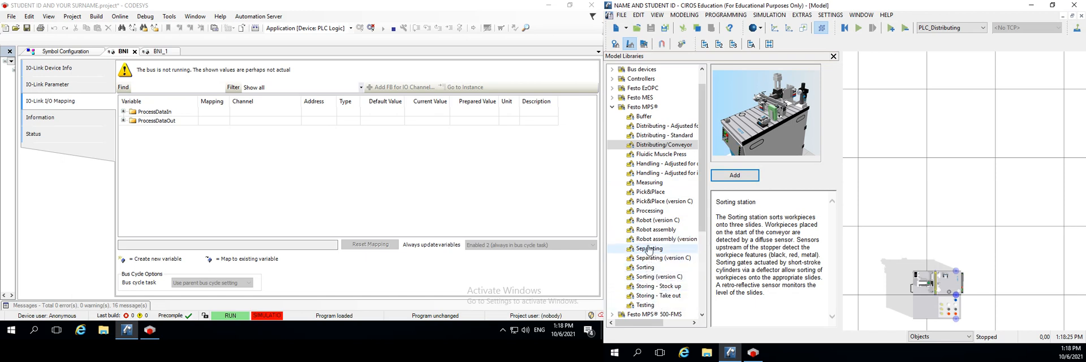
Add the Pick&Place station from the Festo MPS library to the model and close the model libraries
click(650, 192)
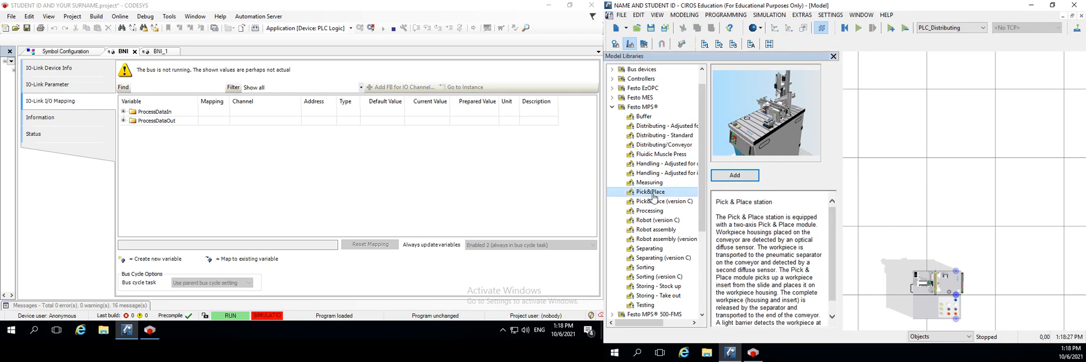
click(735, 174)
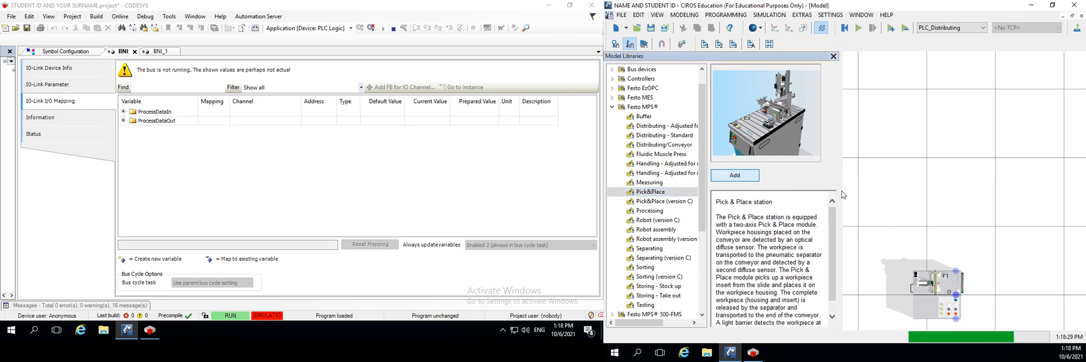
click(833, 56)
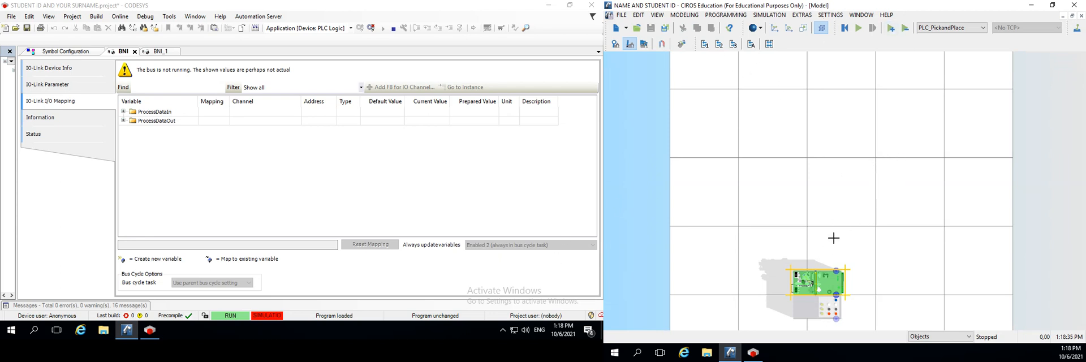
Examine the overlapping stations and the workpiece table in the 3D view from above and from the front corner
scroll(772, 289, up, 2)
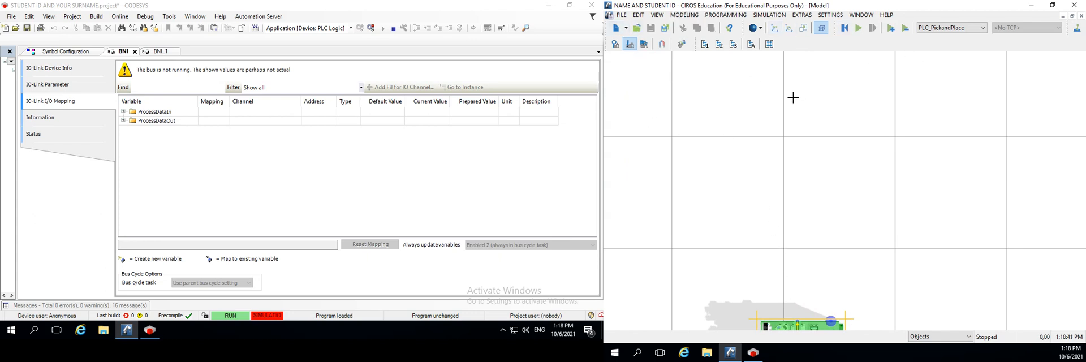
click(788, 27)
drag(792, 232, 777, 218)
click(775, 28)
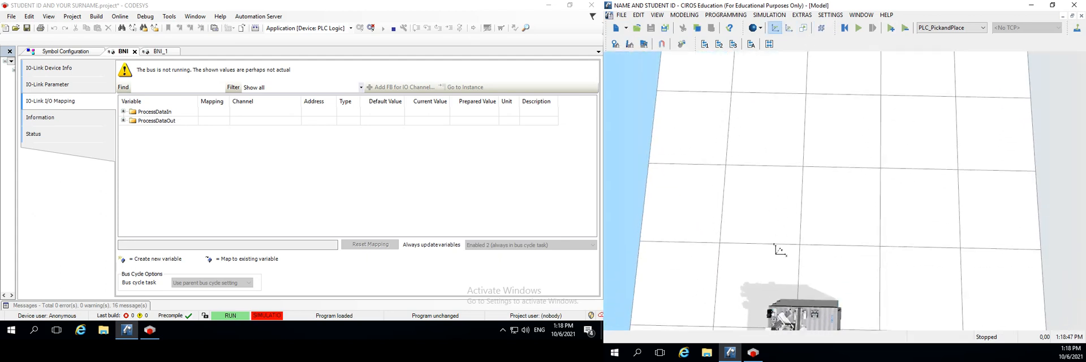
drag(775, 246, 798, 120)
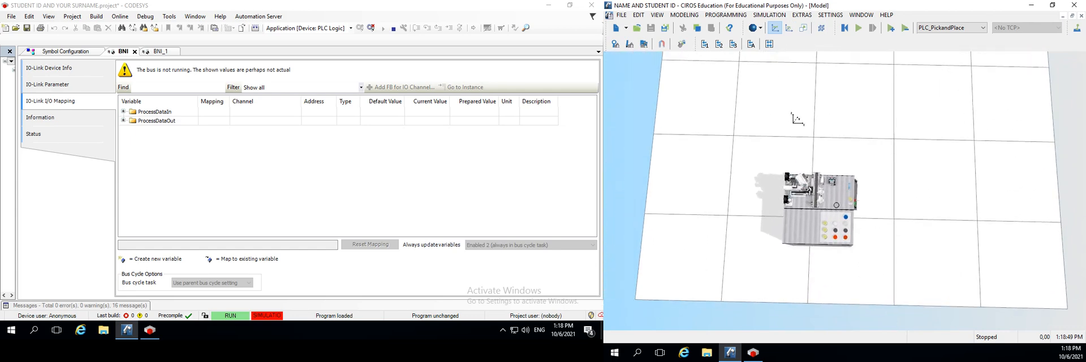
scroll(829, 189, up, 6)
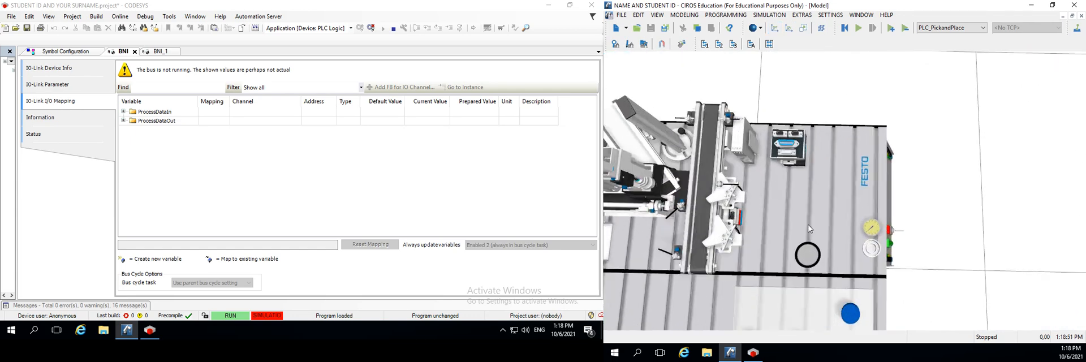
scroll(810, 219, down, 6)
scroll(812, 220, up, 5)
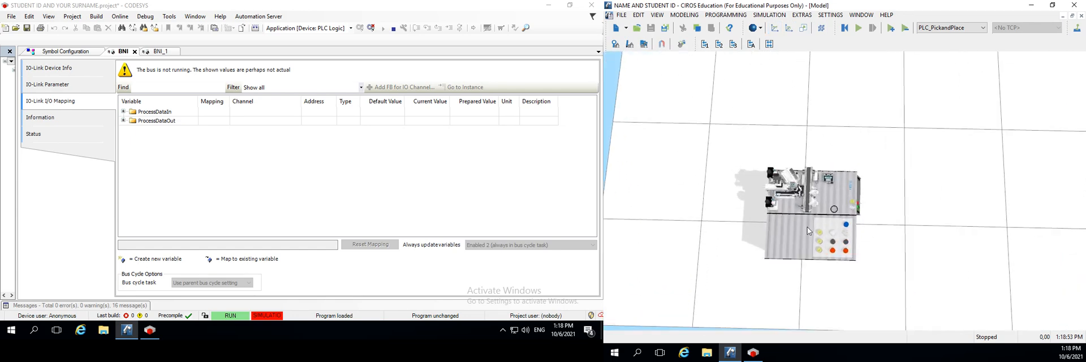
scroll(801, 235, up, 2)
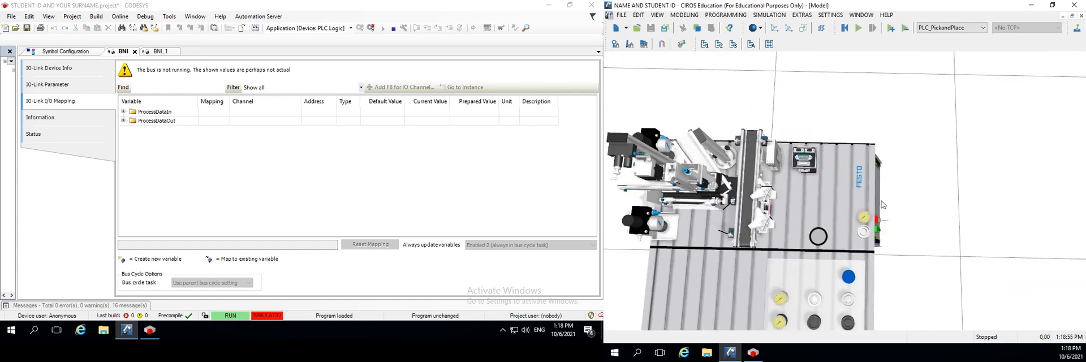
drag(906, 225, 885, 188)
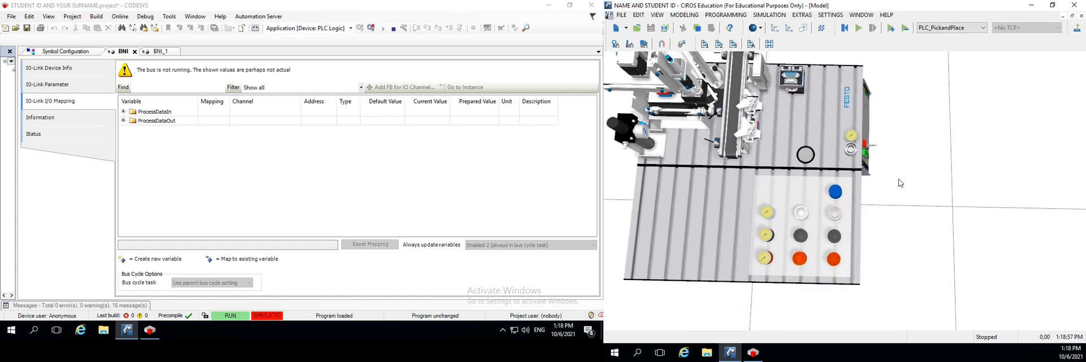
drag(889, 231, 838, 129)
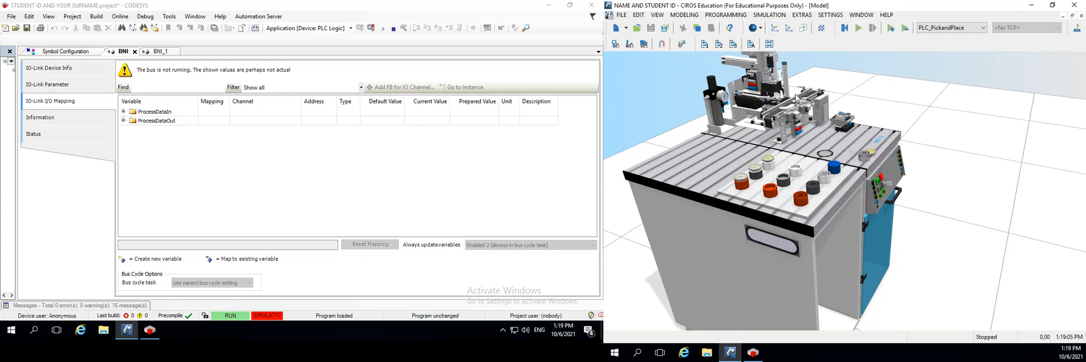
drag(848, 107, 748, 290)
drag(804, 190, 853, 204)
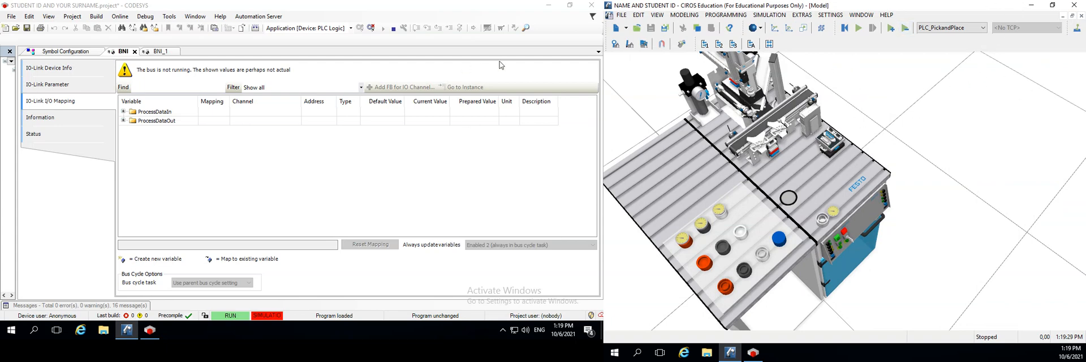
Move the Pick&Place station out of the overlapping Distributing/Conveyor station to stand beside it, using edit mode
click(630, 45)
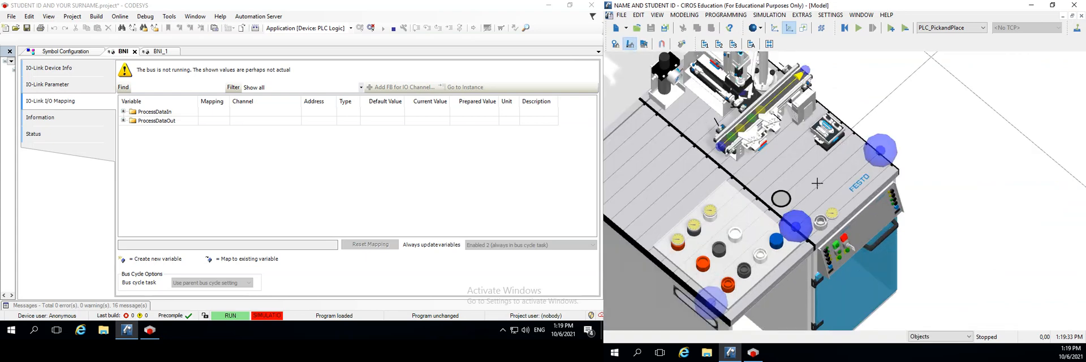
click(815, 182)
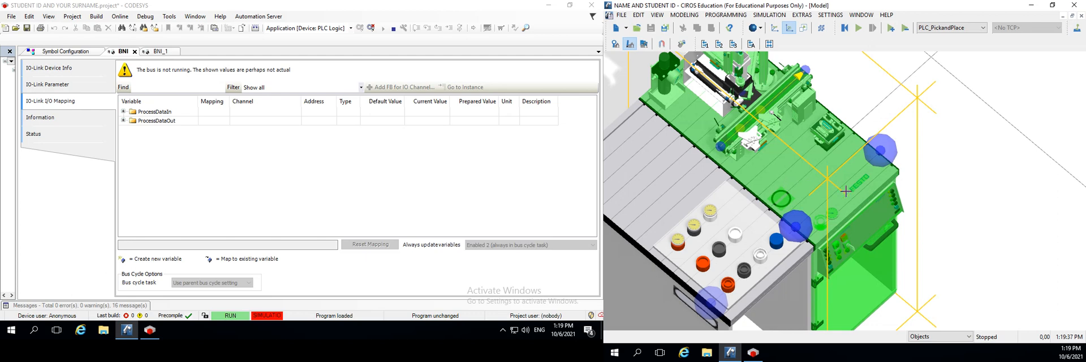
drag(779, 186, 861, 105)
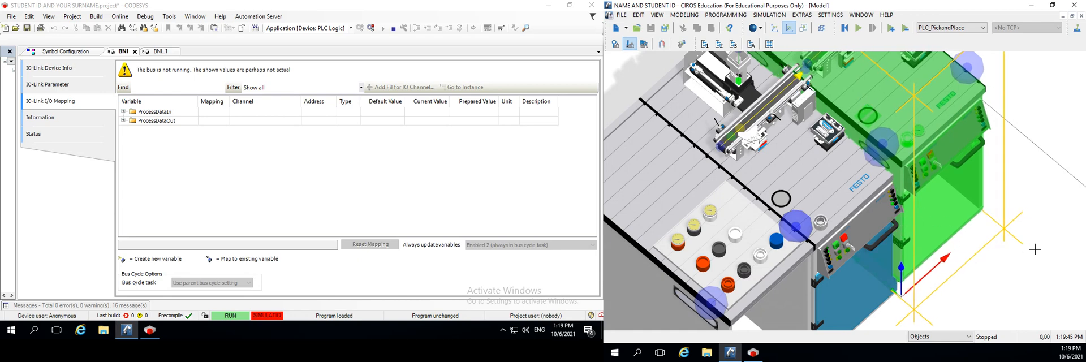
click(633, 48)
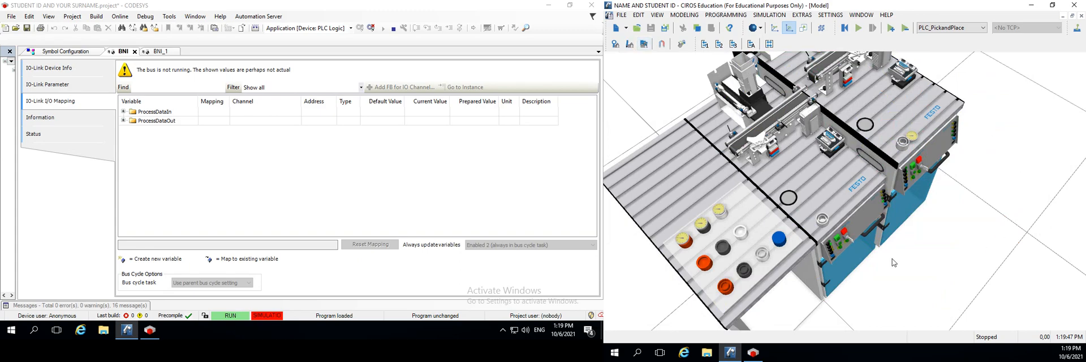
Align the Pick&Place station horizontally in edit mode so its conveyor continues the Distributing/Conveyor station's conveyor
drag(890, 278, 793, 350)
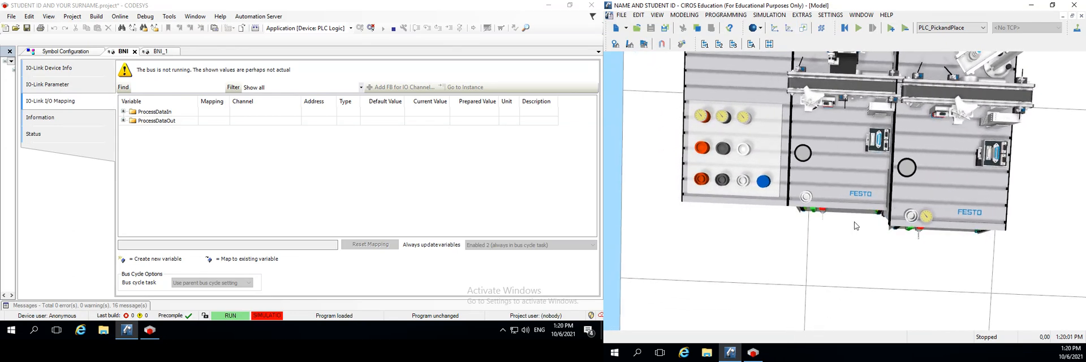
drag(854, 226, 770, 293)
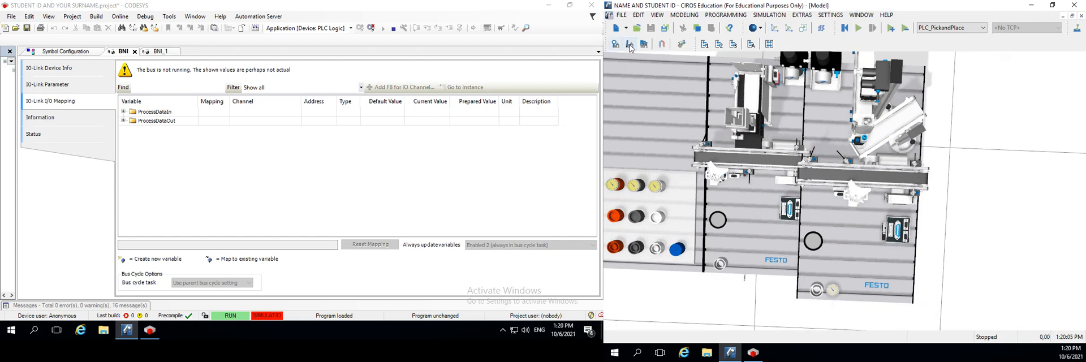
click(627, 46)
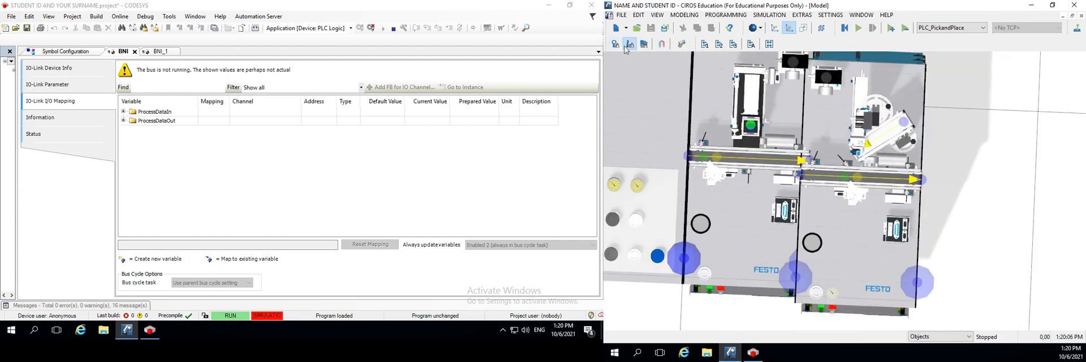
click(882, 248)
mouse_move(852, 259)
mouse_down()
mouse_move(862, 247)
mouse_move(870, 256)
mouse_up()
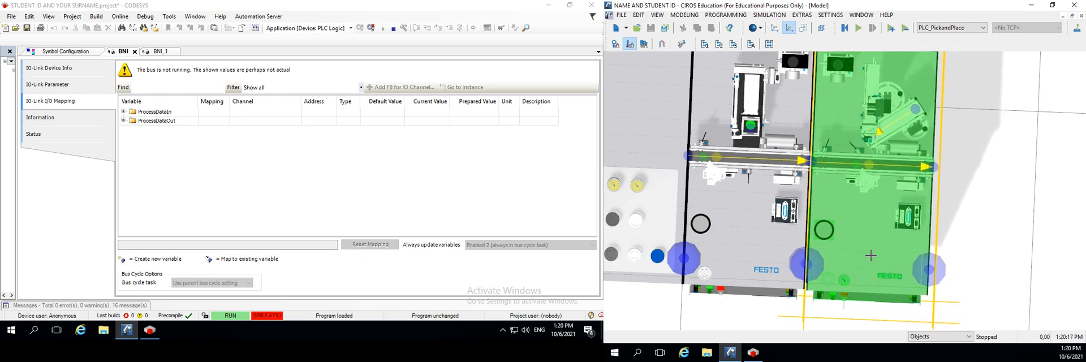
scroll(848, 241, down, 5)
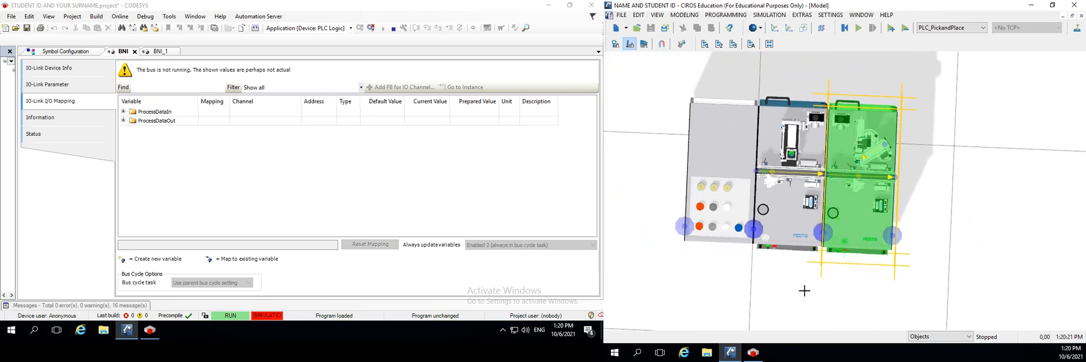
click(633, 45)
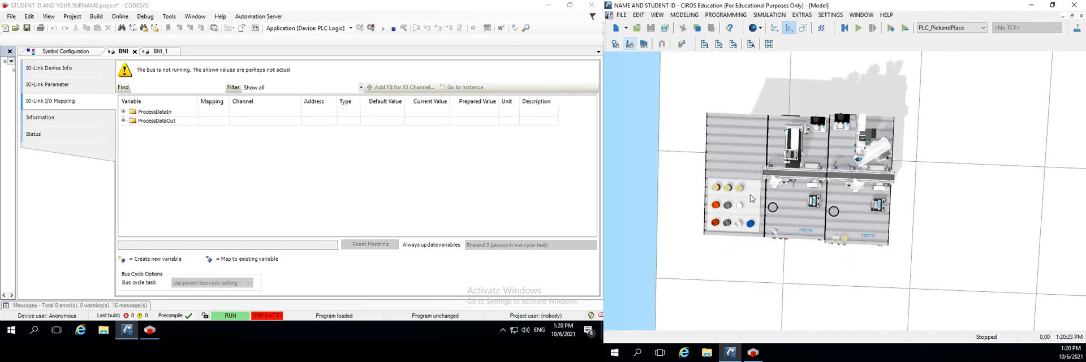
Lower the Pick&Place station in edit mode to the height of the Distributing/Conveyor station and check the alignment
drag(854, 316, 823, 173)
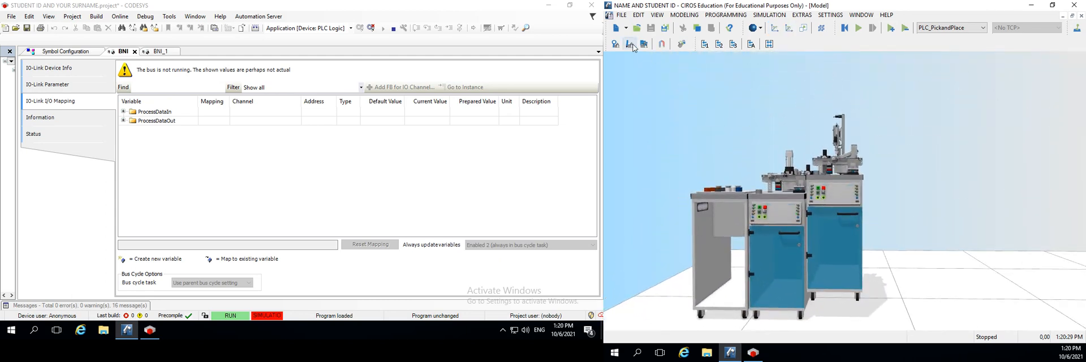
click(629, 44)
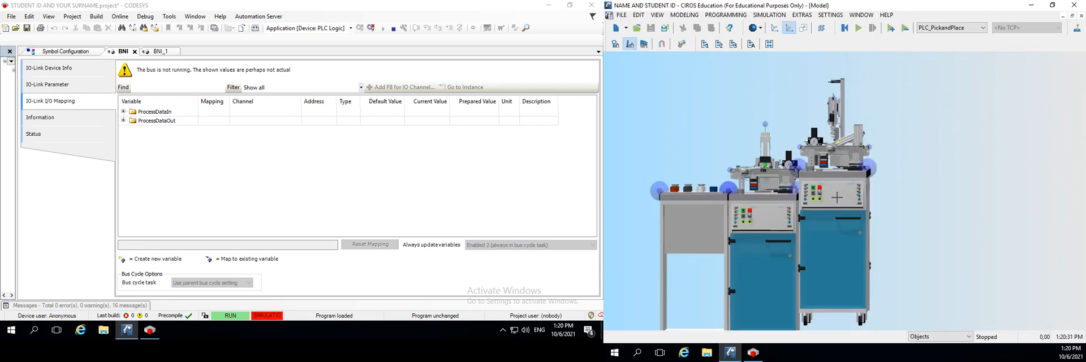
drag(837, 197, 838, 221)
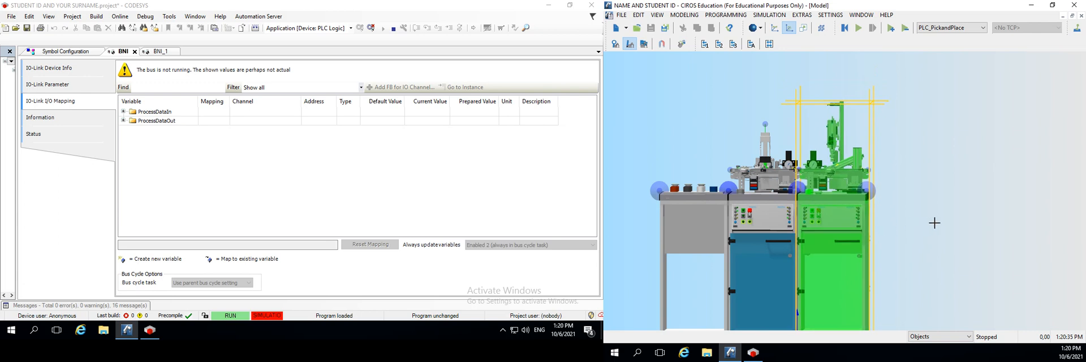
scroll(927, 232, down, 3)
scroll(876, 265, up, 3)
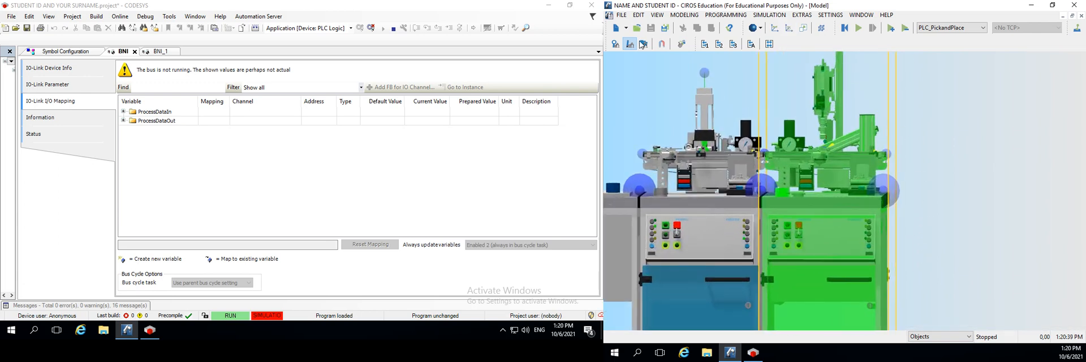
click(633, 47)
drag(944, 177, 783, 191)
drag(882, 354, 955, 227)
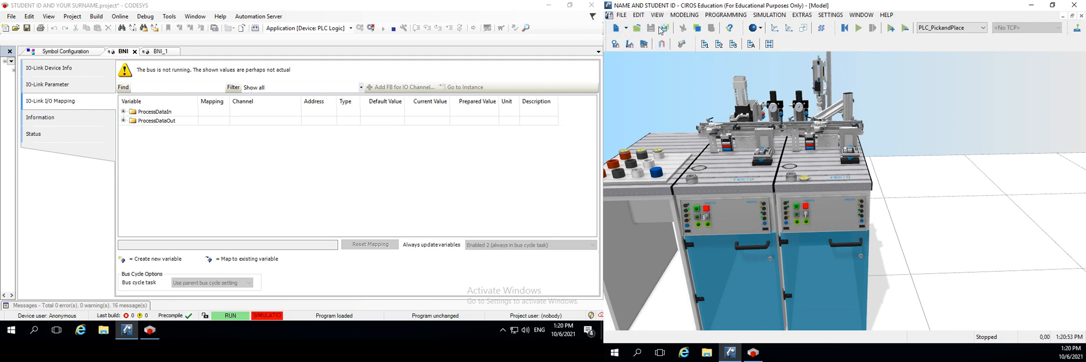
Open the Model Explorer, expand the model's objects and list the contents of DistributingConveyorStation
click(690, 19)
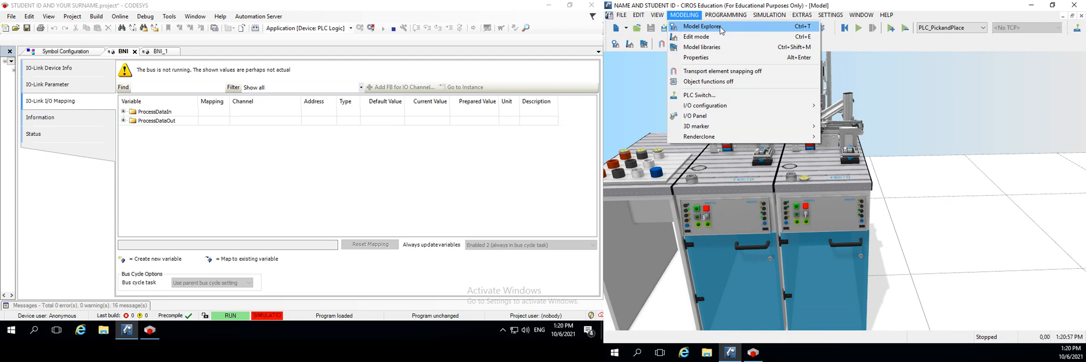
click(704, 27)
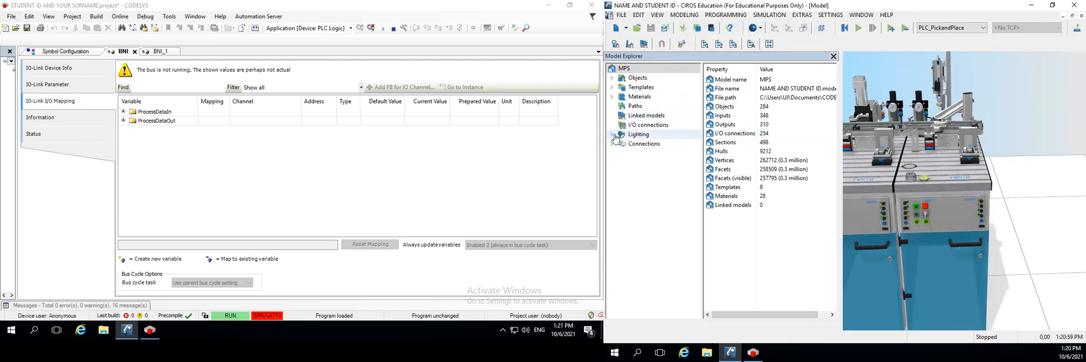
click(611, 78)
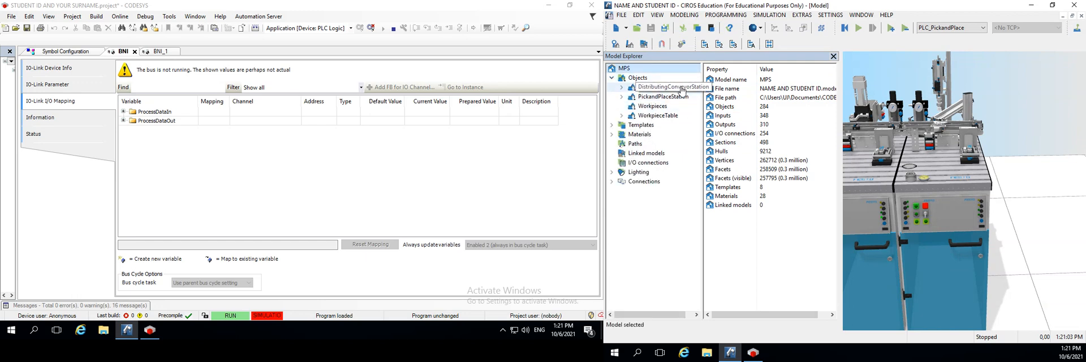
click(681, 90)
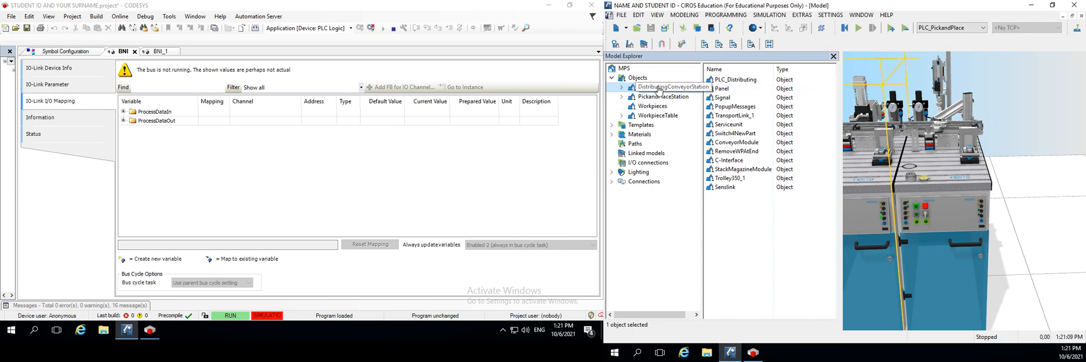
Open the properties of PLC_Distributing in DistributingConveyorStation and change its control from the S7 simulator to OPC client
click(658, 89)
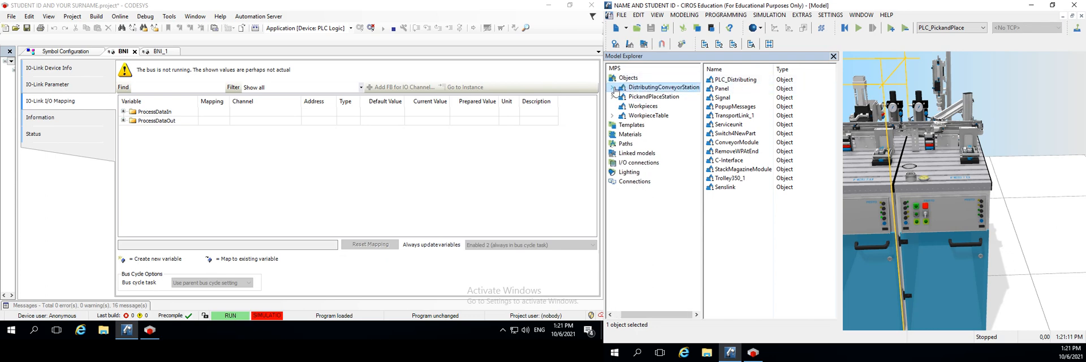
click(734, 80)
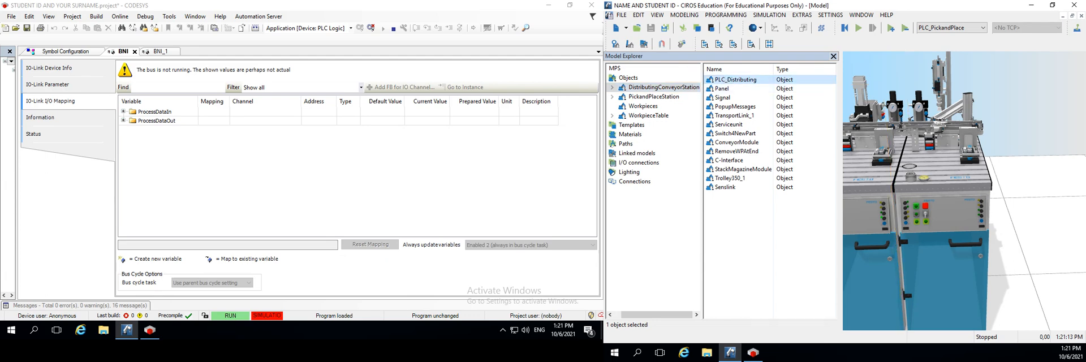
right_click(739, 84)
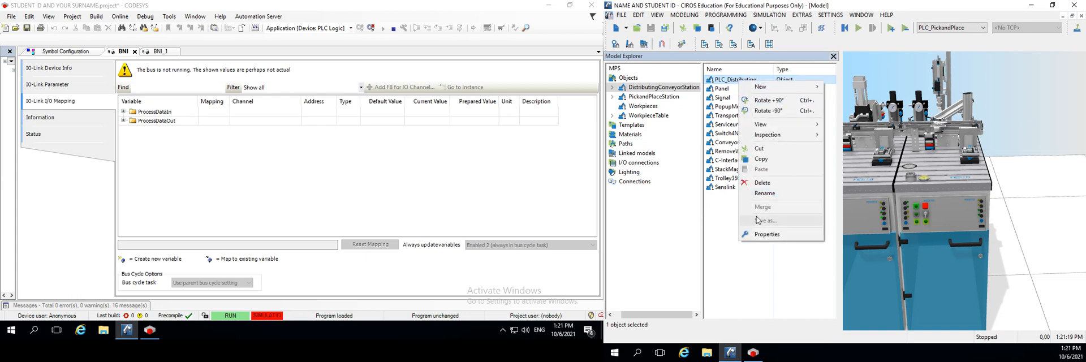
click(764, 234)
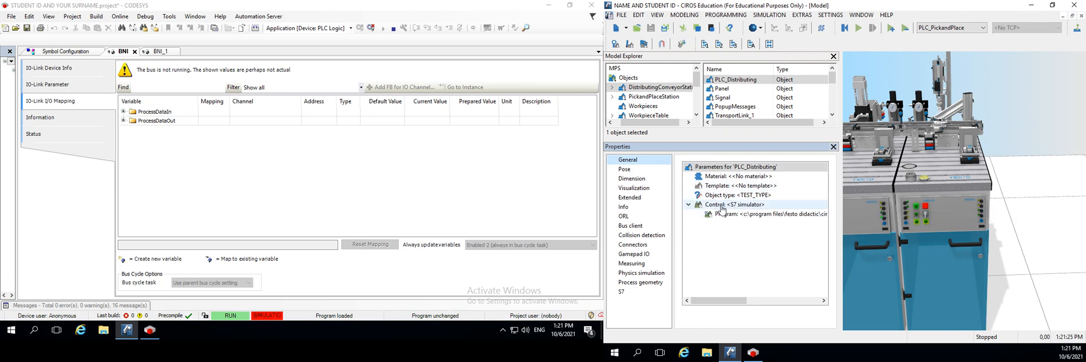
click(728, 206)
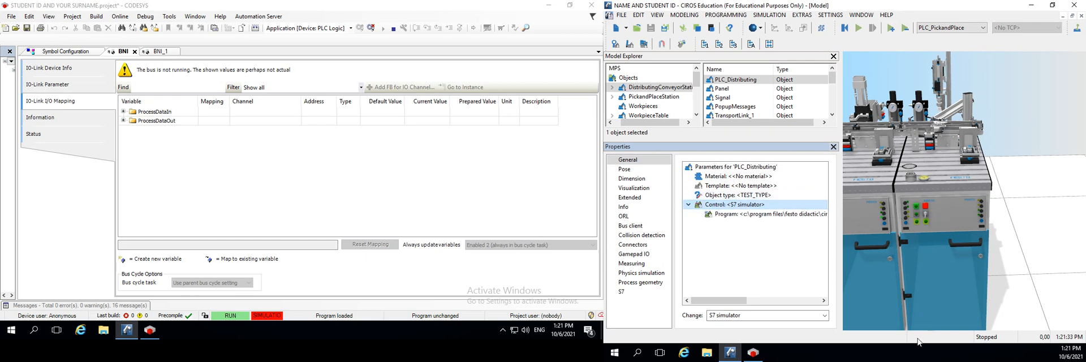
click(825, 315)
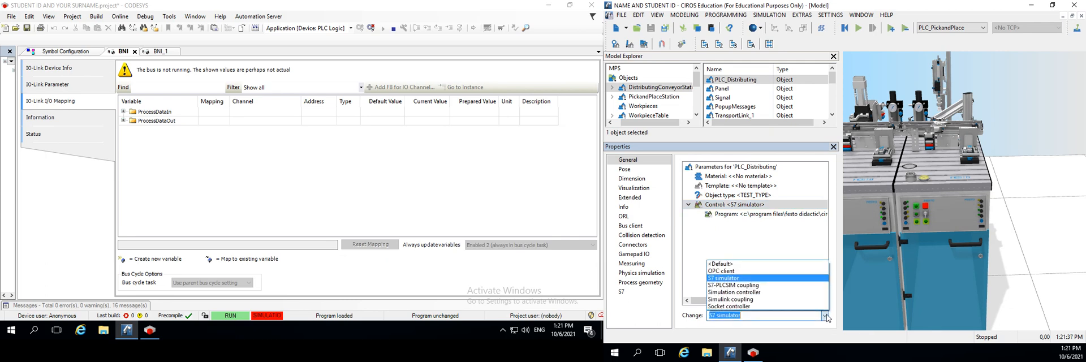
click(726, 271)
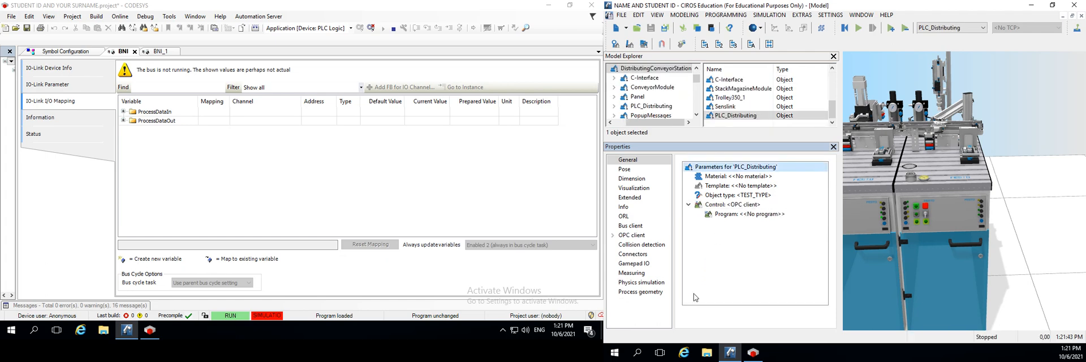
Refresh the available servers in the OPC client settings of PLC_Distributing and keep FestoDidactic.EzOPC.2 as the server
click(637, 236)
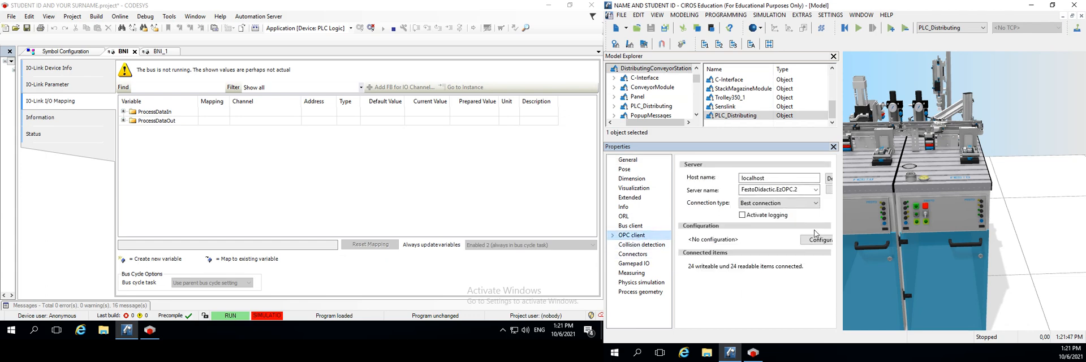
drag(840, 233, 938, 234)
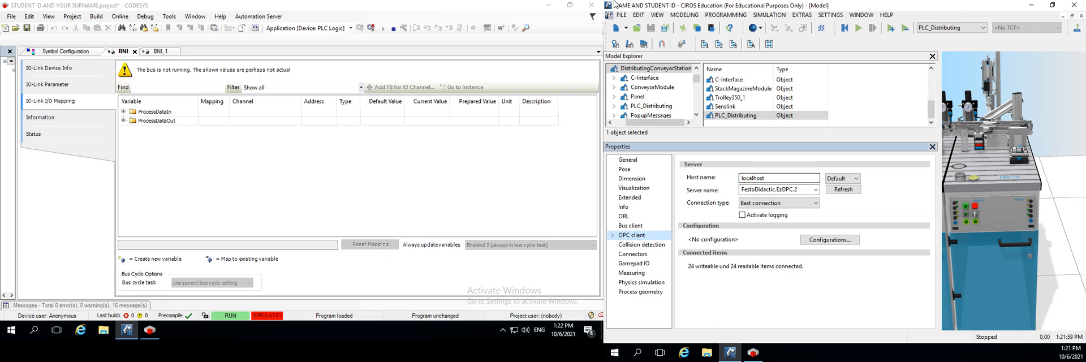
click(816, 190)
click(817, 190)
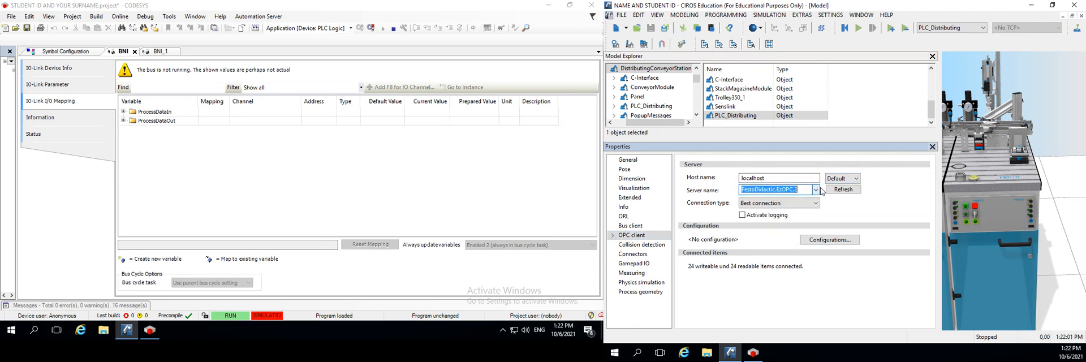
click(843, 190)
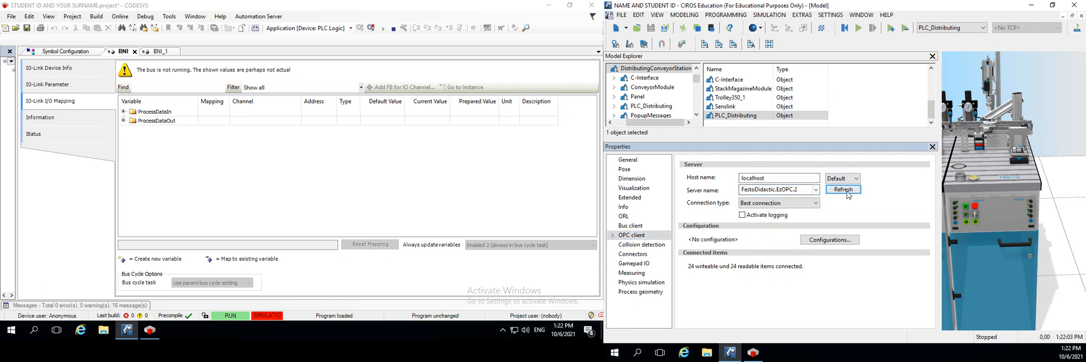
click(816, 190)
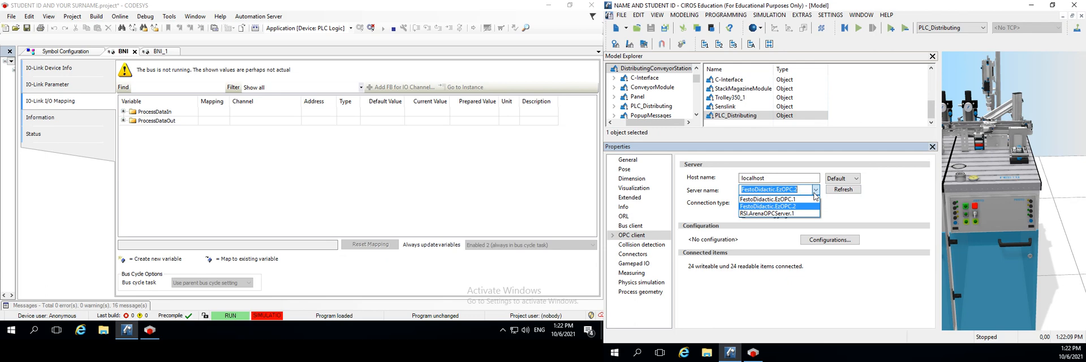
click(875, 203)
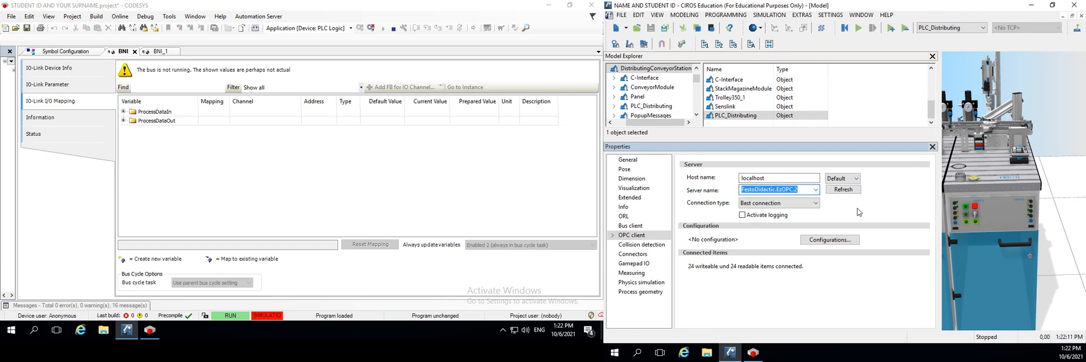
Display the OPC client's item assignments for PLC_Distributing, widen the properties view and close the Model Explorer
click(613, 235)
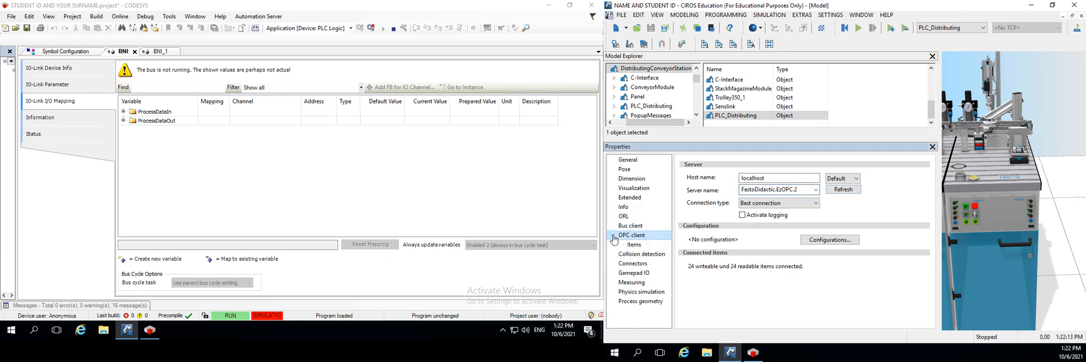
click(634, 244)
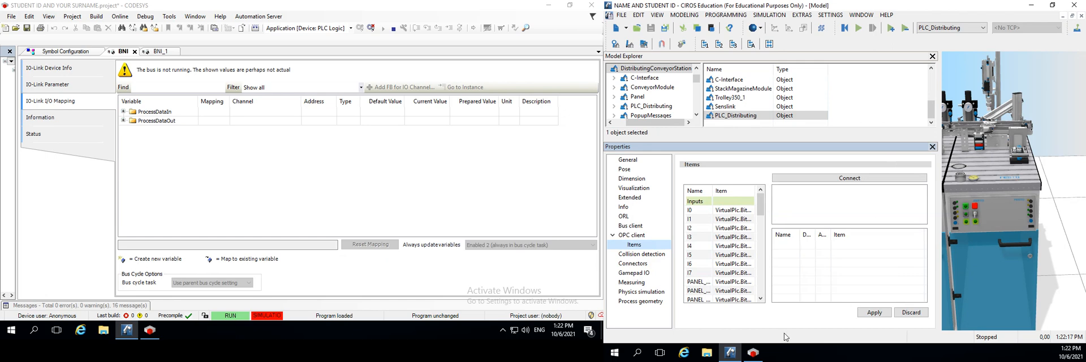
drag(939, 231, 1068, 226)
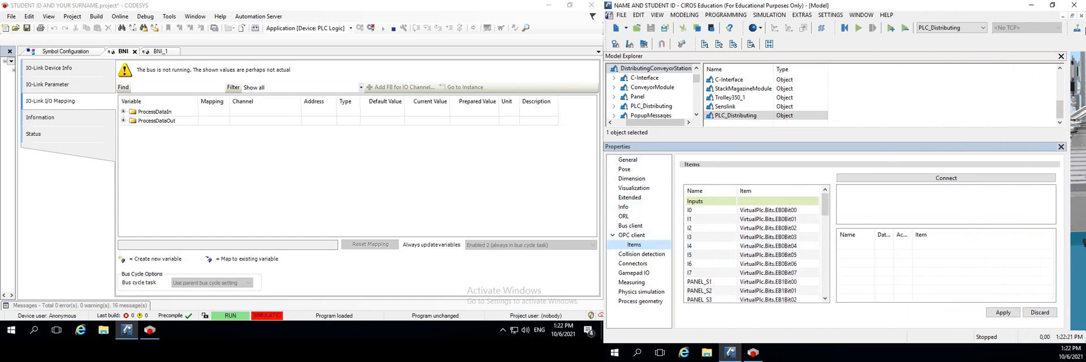
click(1061, 57)
click(1061, 57)
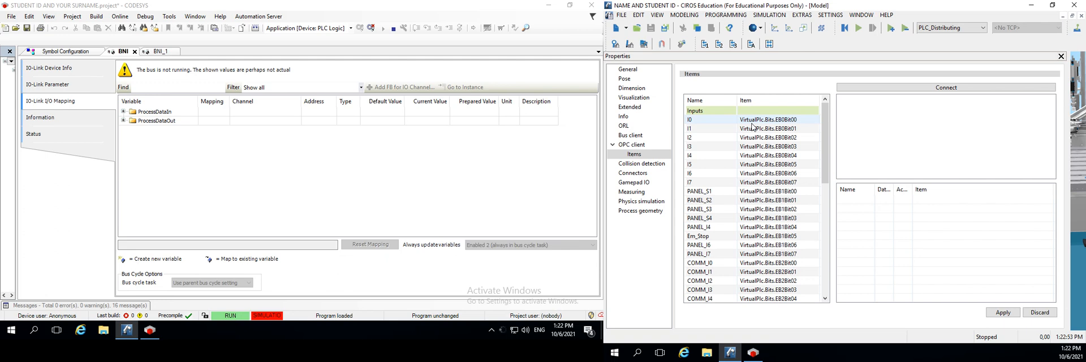
Remove the VirtualPlc item assignments from all inputs and outputs of PLC_Distributing, from I0 through COMM_Q7
click(770, 121)
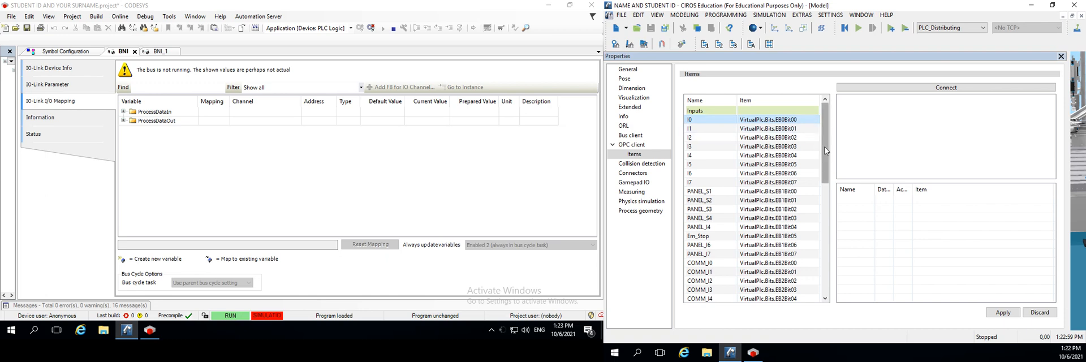
scroll(825, 151, down, 7)
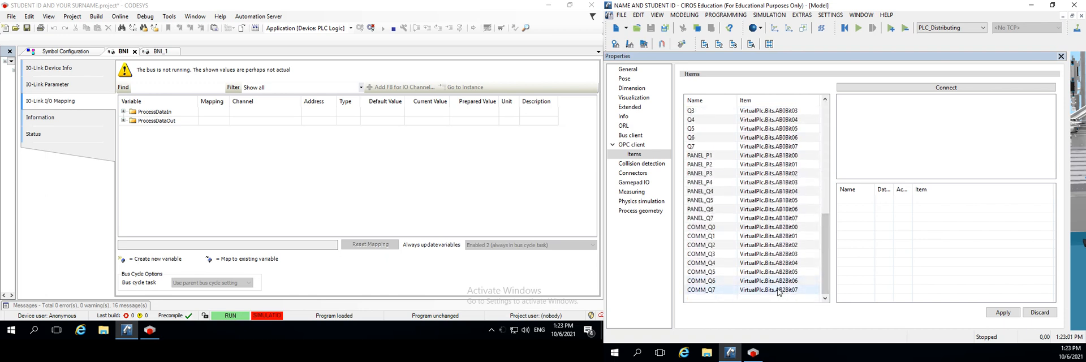
drag(824, 265, 836, 143)
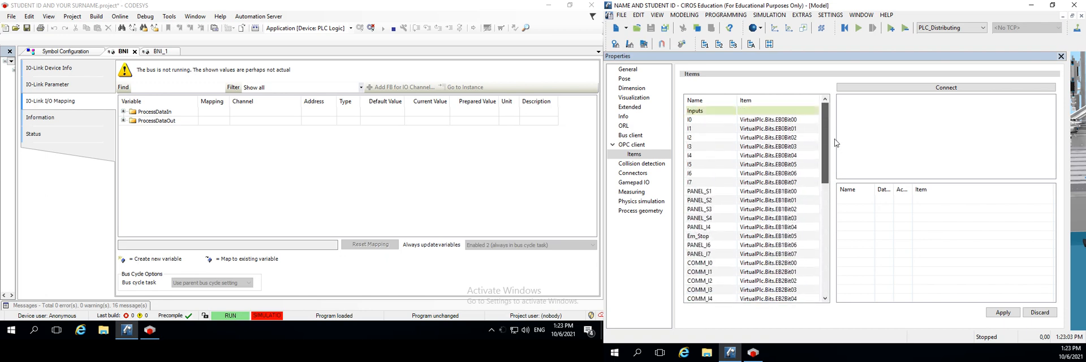
drag(824, 165, 782, 297)
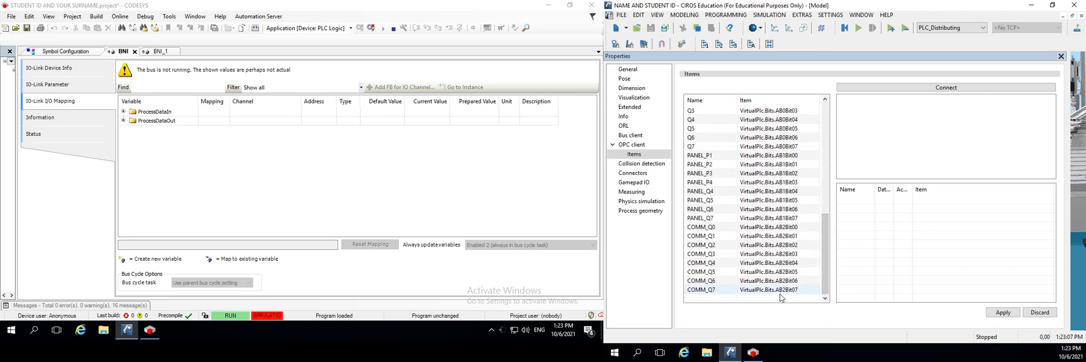
shift+click(793, 291)
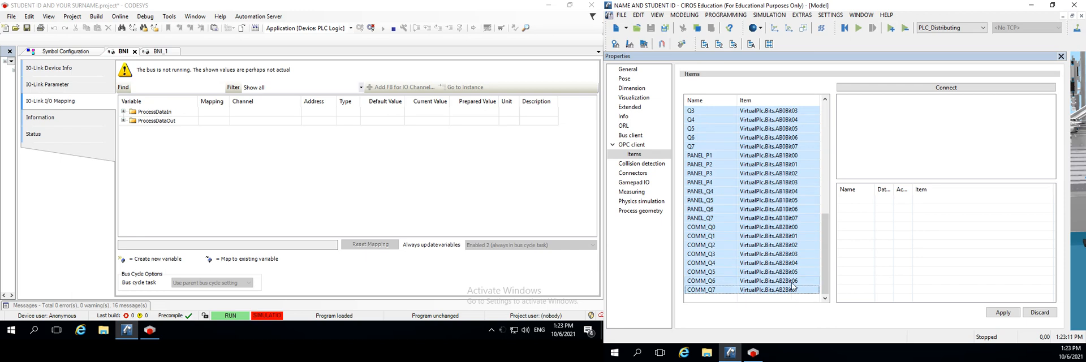
right_click(762, 166)
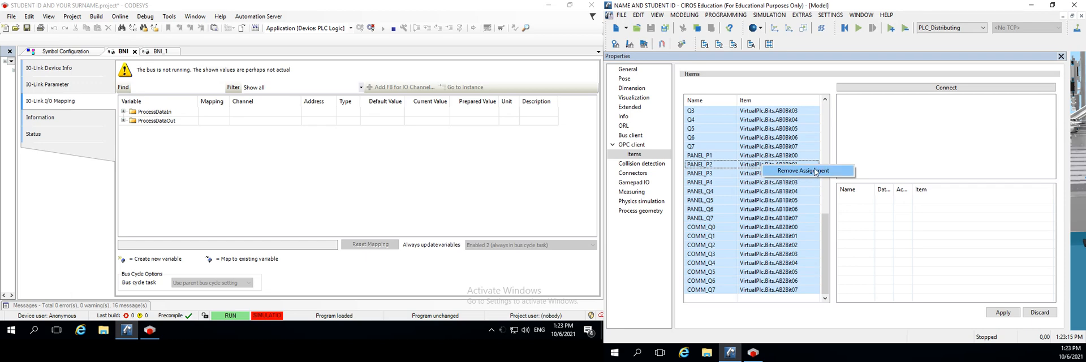
click(816, 172)
click(809, 191)
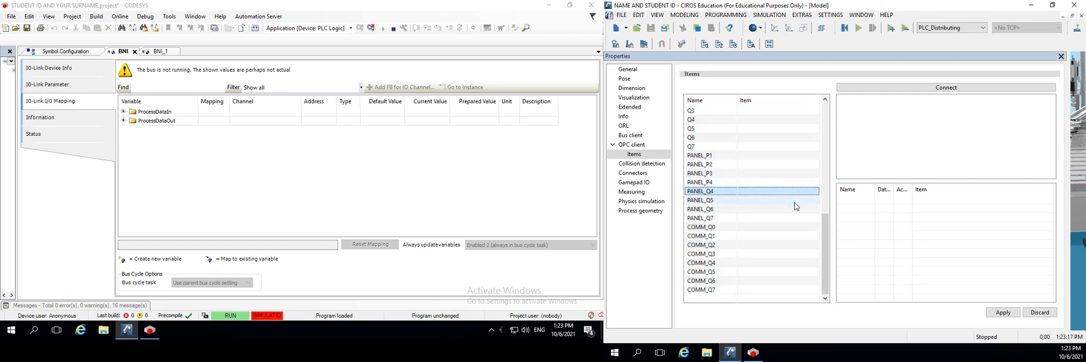
scroll(794, 208, up, 10)
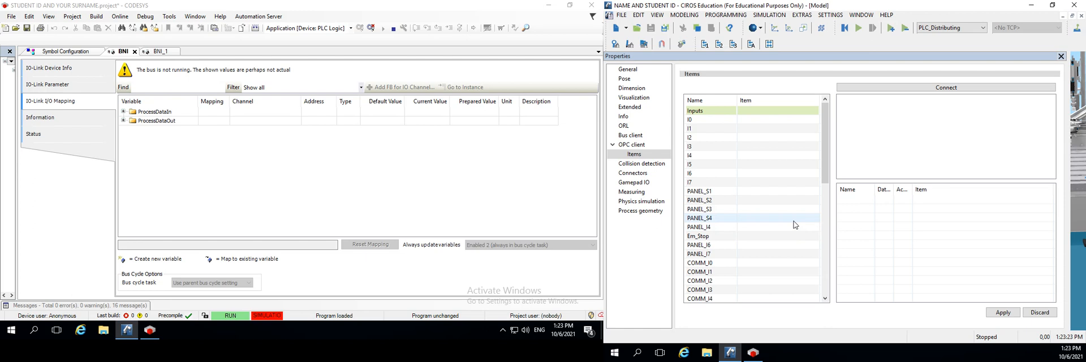
Connect the OPC client to the server and list the Bits items of CoDeSys
click(967, 87)
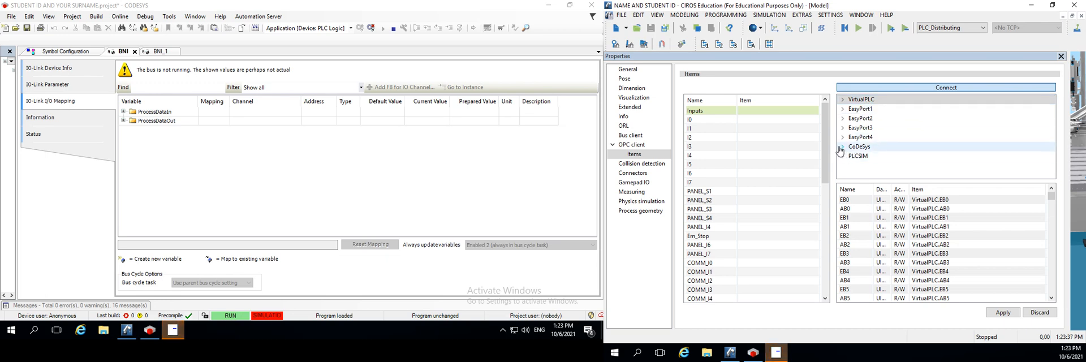
click(842, 147)
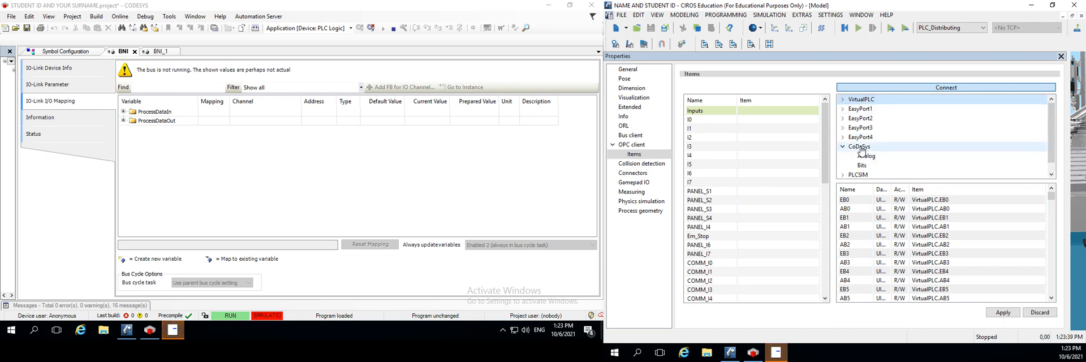
click(871, 167)
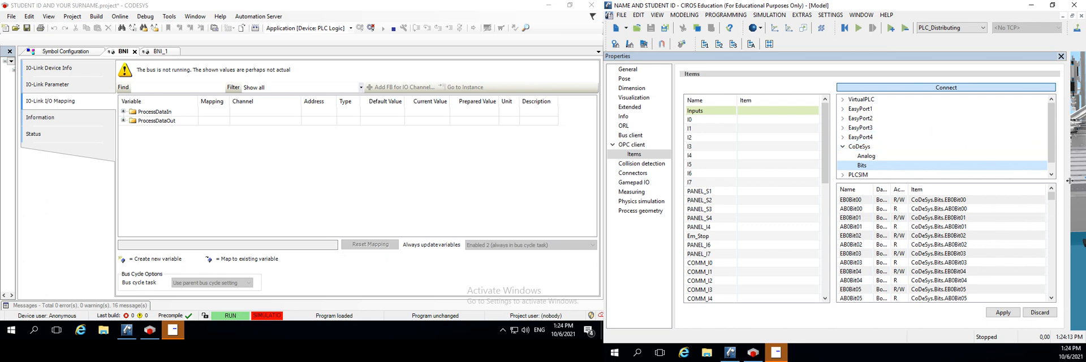
Show the I/O monitor for the current controller and examine the Distributing station's signals and their function texts beside the model
drag(1067, 180, 681, 210)
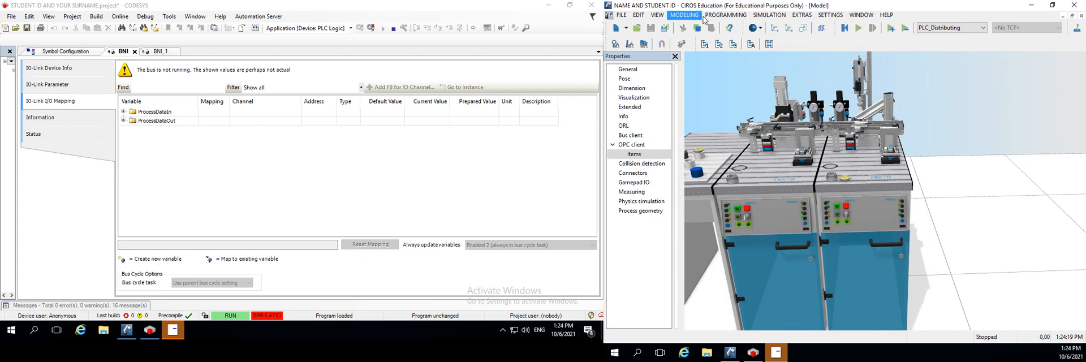
click(752, 45)
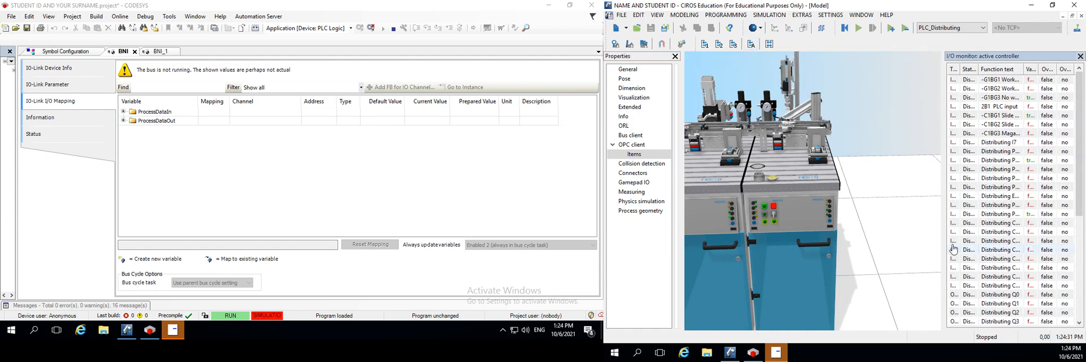
drag(943, 255, 722, 240)
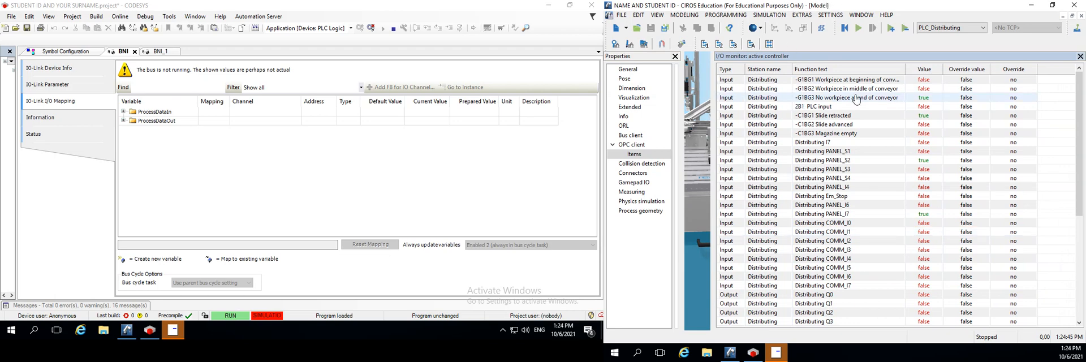
click(803, 81)
drag(710, 170, 895, 194)
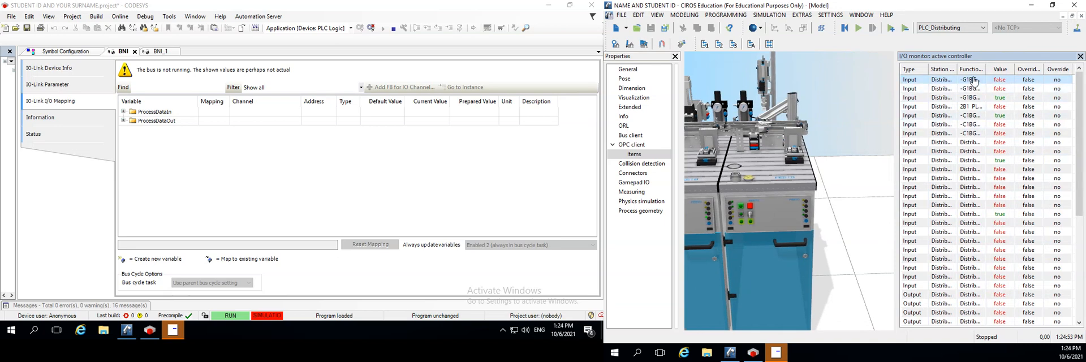
drag(895, 143, 751, 155)
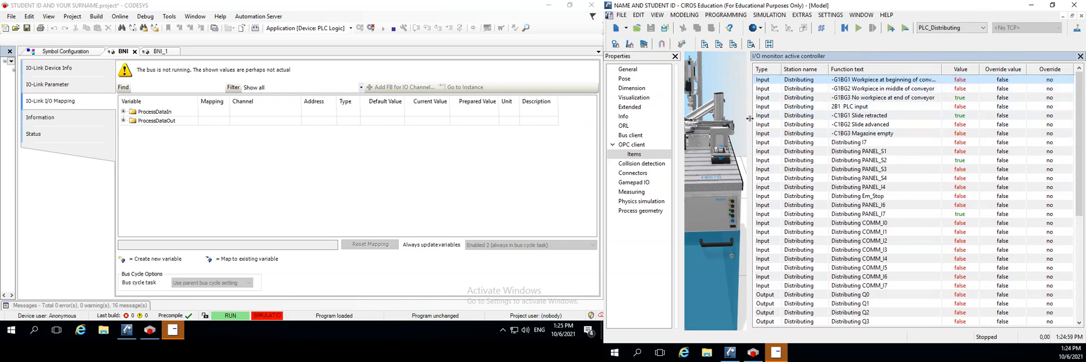
drag(750, 117, 716, 117)
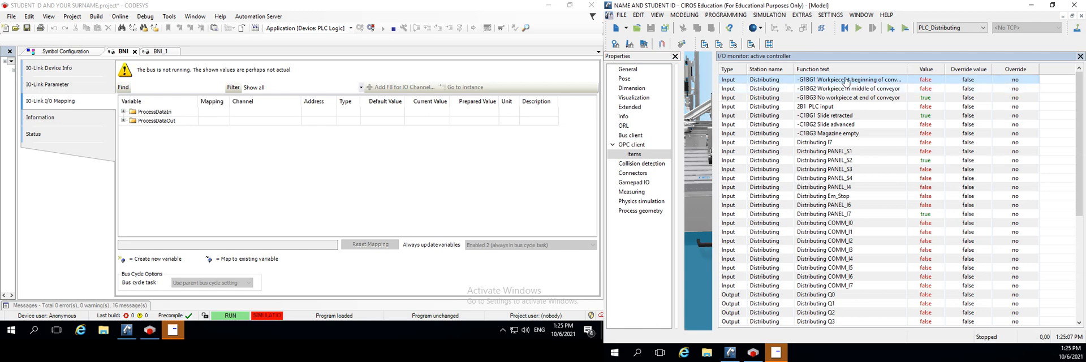
drag(713, 132, 1083, 158)
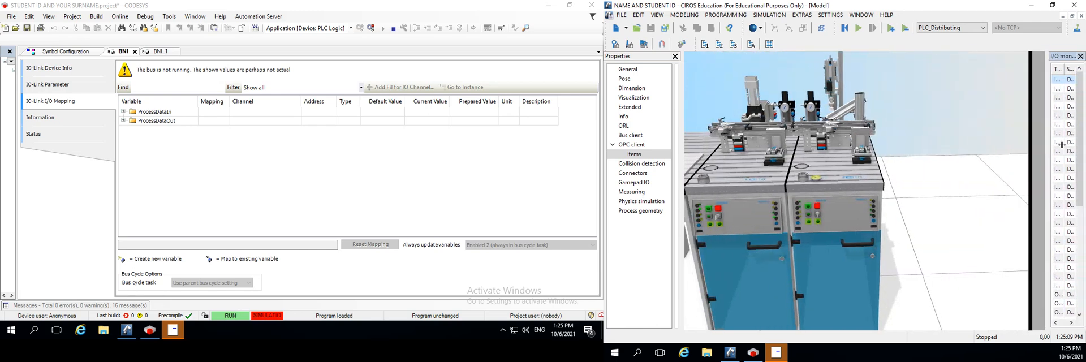
Examine the sensor at the beginning of the Distributing station's conveyor, and widen the I/O monitor to read the signal function texts
scroll(742, 129, up, 5)
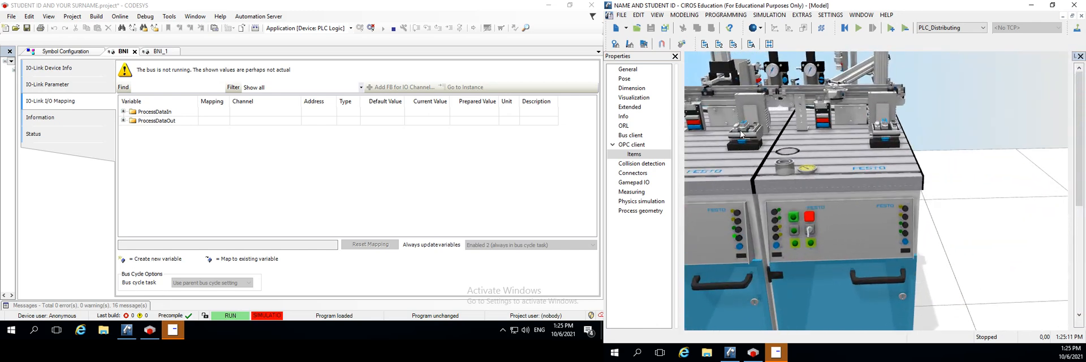
drag(722, 154, 994, 176)
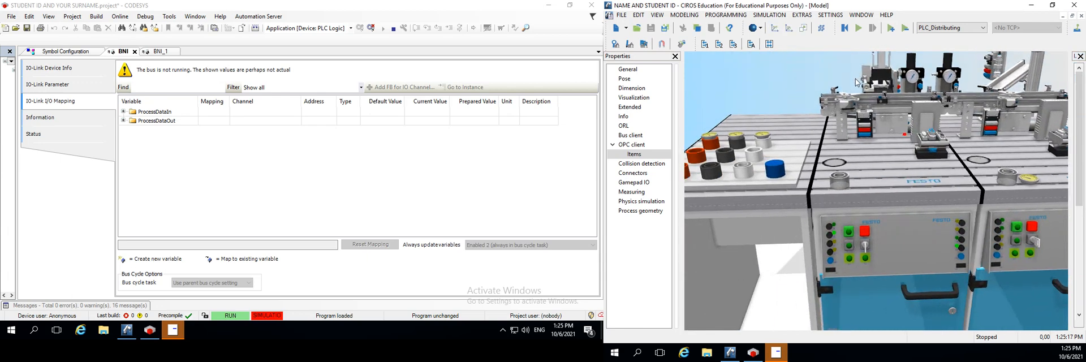
drag(860, 79, 834, 273)
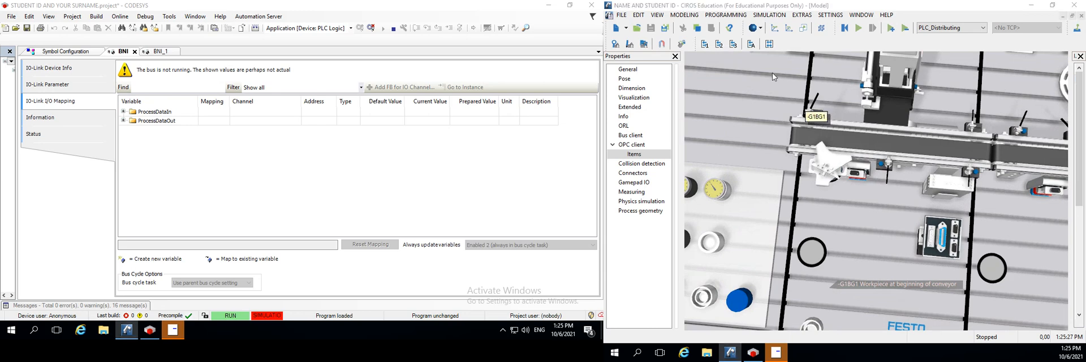
drag(1071, 183, 820, 183)
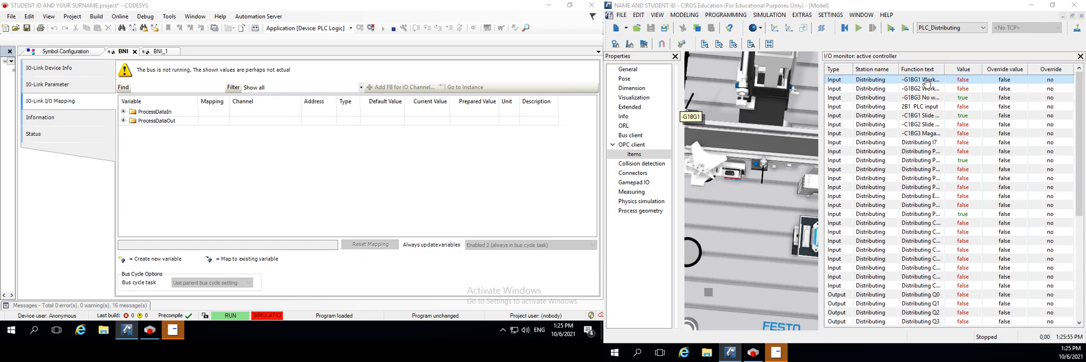
Compare the monitored signals of PLC_PickandPlace with those of PLC_Distributing, ending with PLC_Distributing as the active controller
click(973, 29)
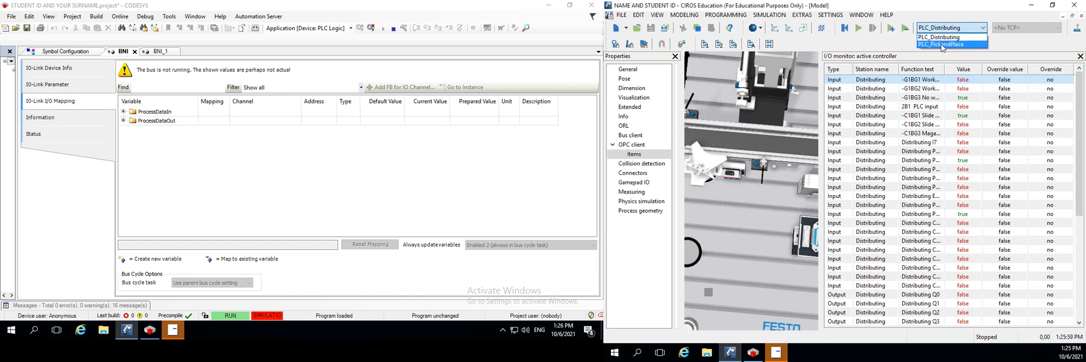
click(951, 45)
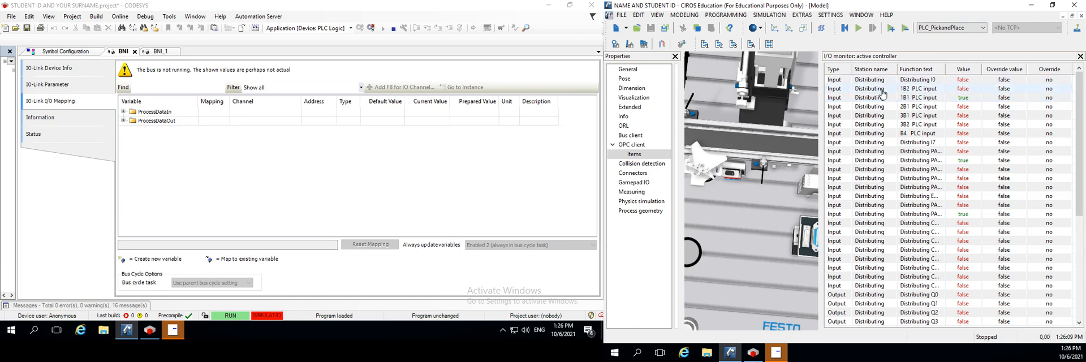
click(962, 28)
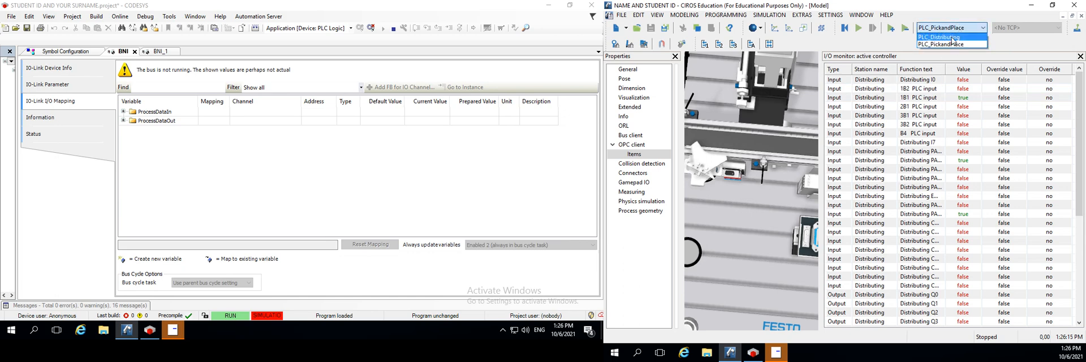
click(955, 37)
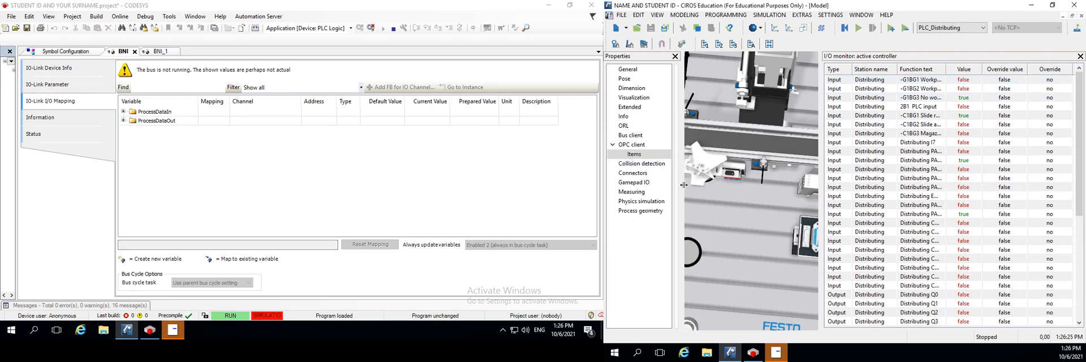
Widen the properties view to show the OPC item assignments beside the I/O monitor, and select input I0 of PLC_Distributing
drag(681, 117, 994, 196)
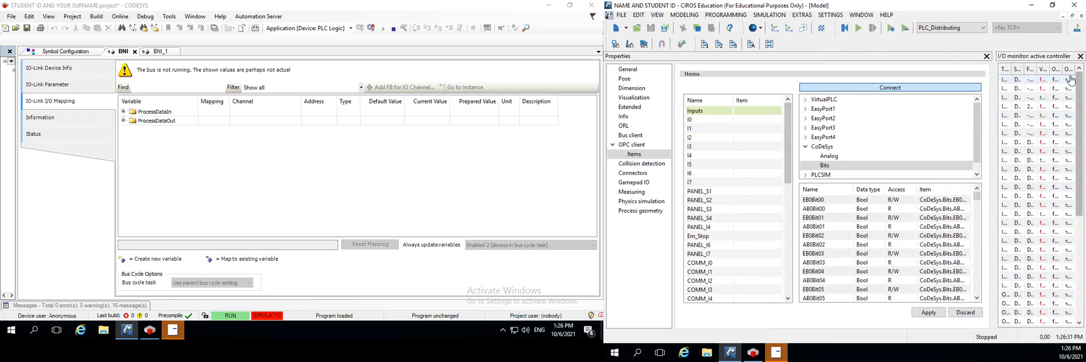
click(1016, 82)
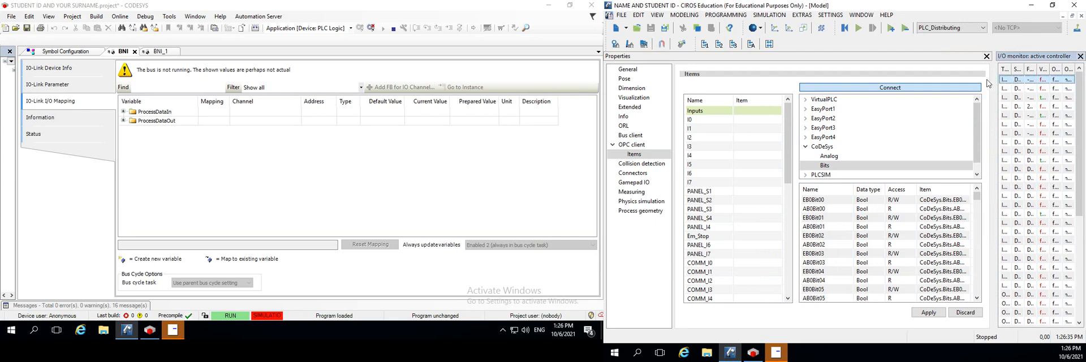
click(758, 119)
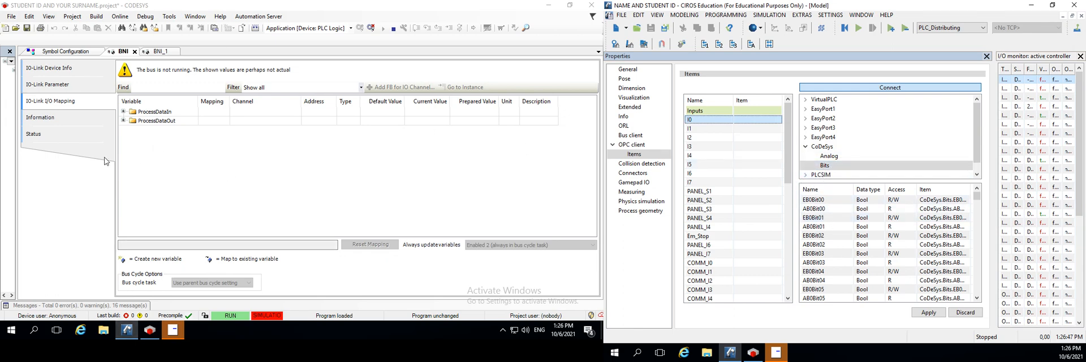
Switch to CODESYS and widen the device tree so the IO_Link_Master devices are readable beside the BNI mapping
click(123, 112)
click(124, 112)
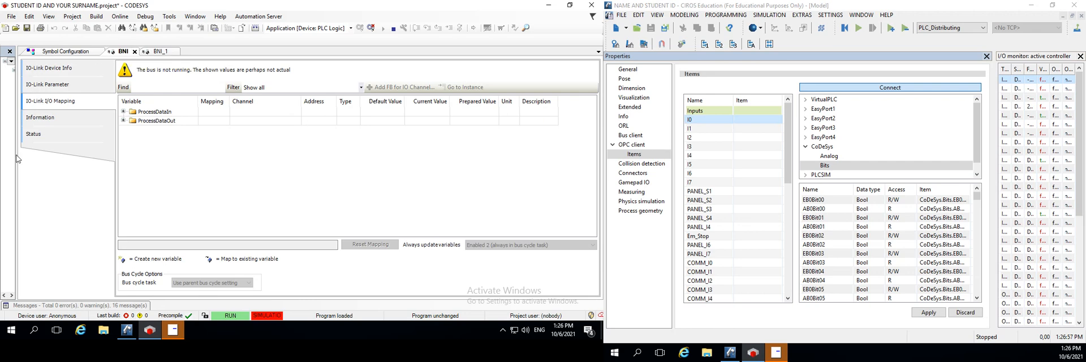
drag(17, 157, 187, 156)
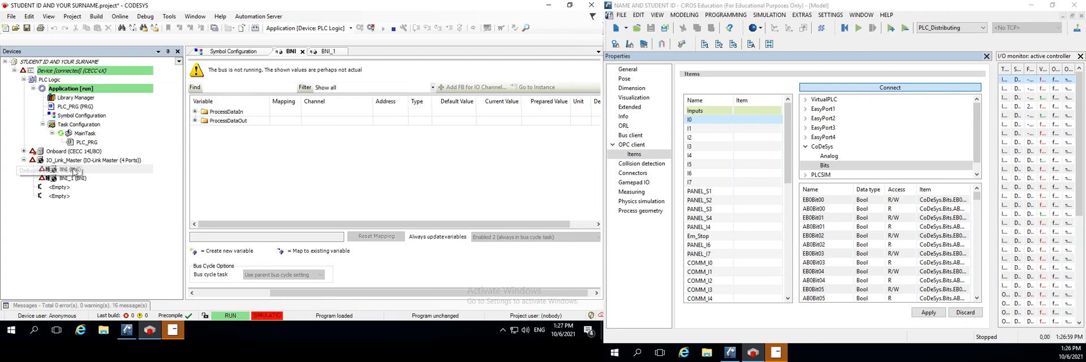
Try to rename the first BNI device under IO_Link_Master while still logged in to the controller
click(69, 169)
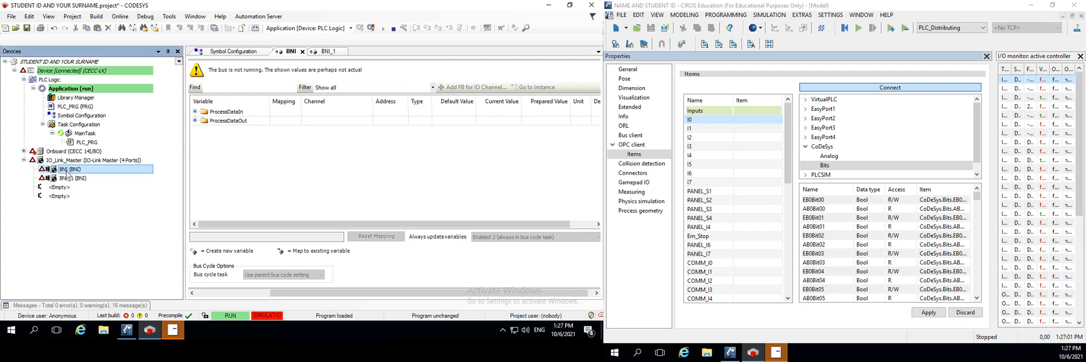
right_click(68, 172)
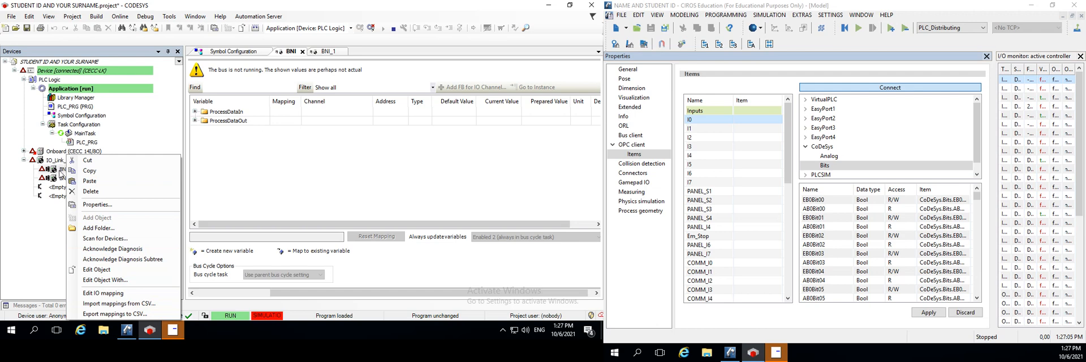
click(60, 169)
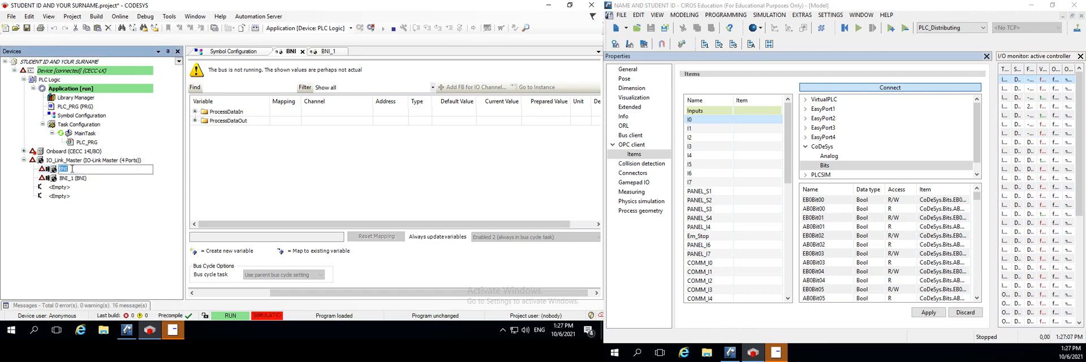
text(HIHU)
key(Return)
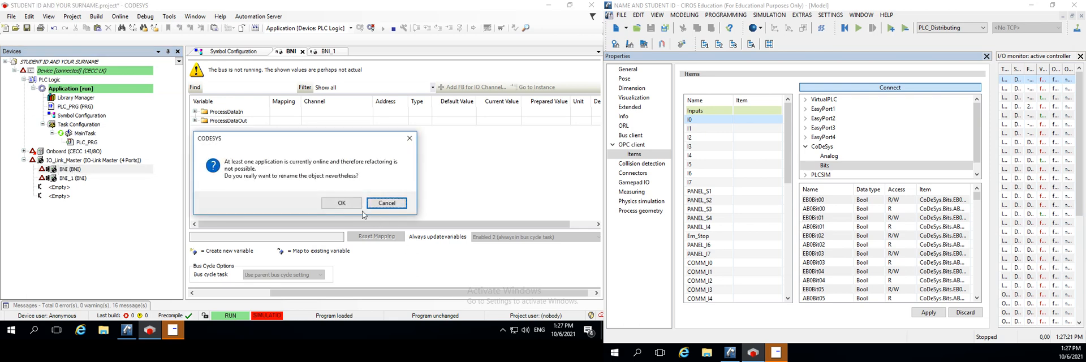
click(341, 202)
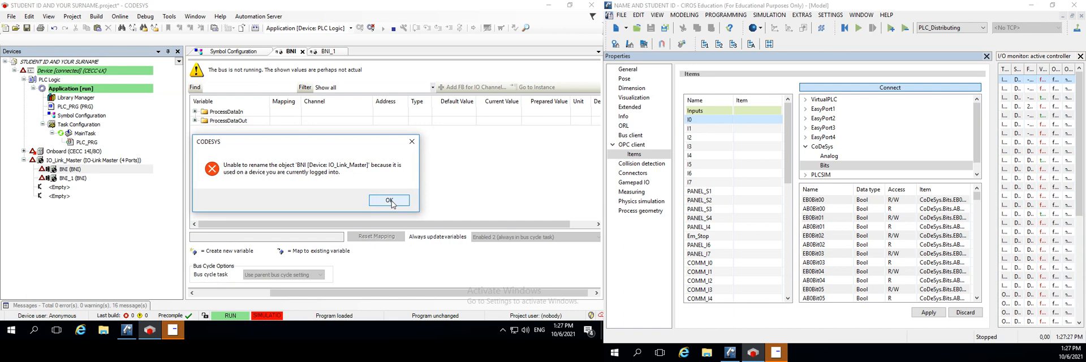
click(389, 201)
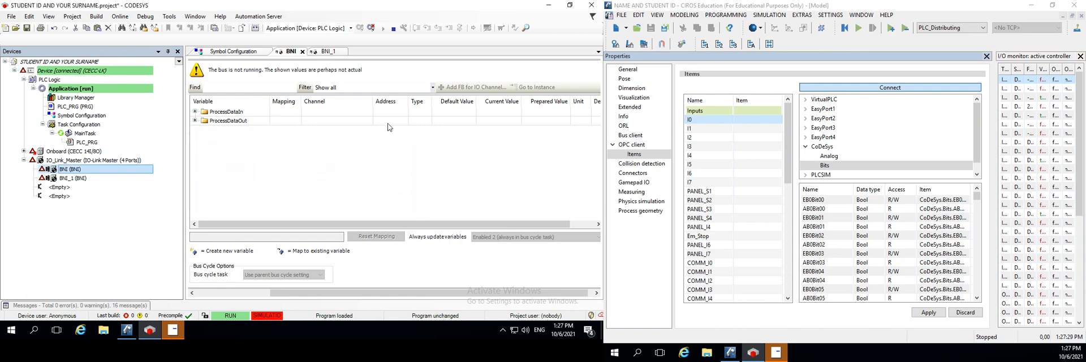
Log out of the controller and rename the first BNI device under IO_Link_Master as Distribution
click(371, 28)
click(59, 169)
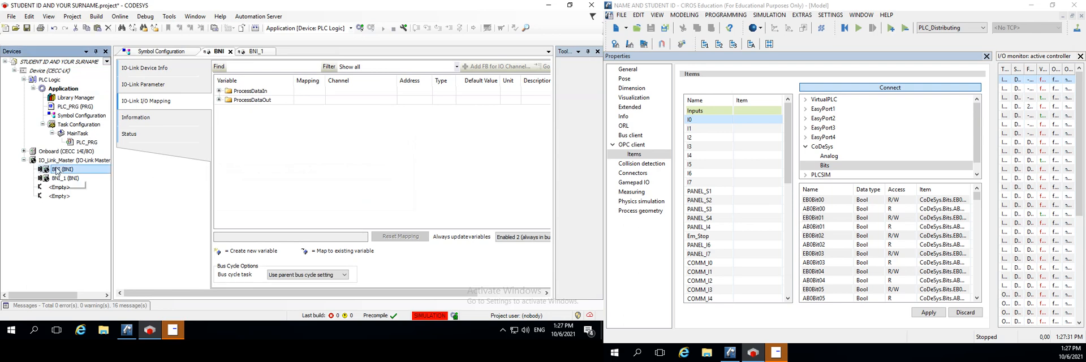
text(D)
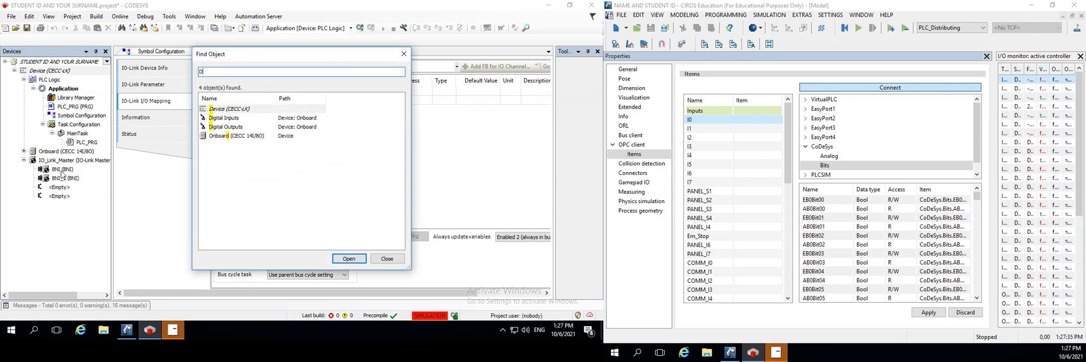
key(Escape)
click(61, 171)
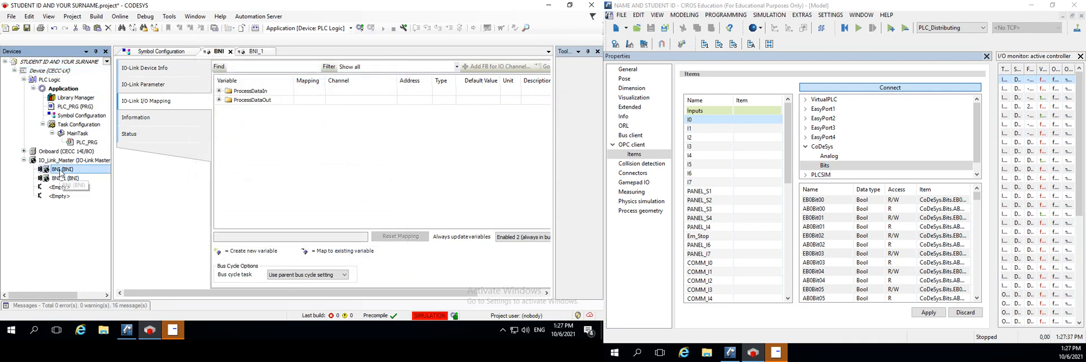
right_click(61, 171)
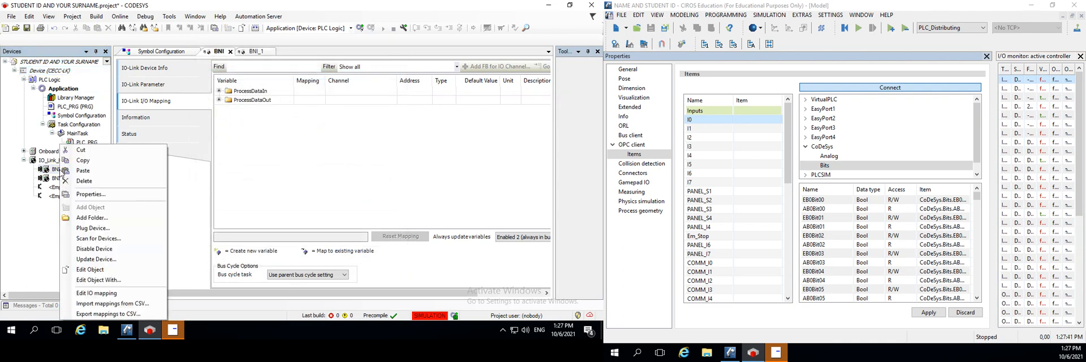
click(64, 171)
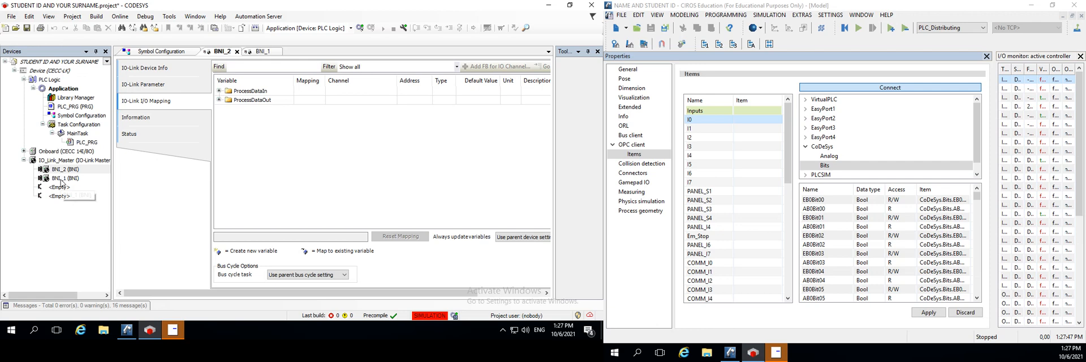
click(62, 171)
click(62, 172)
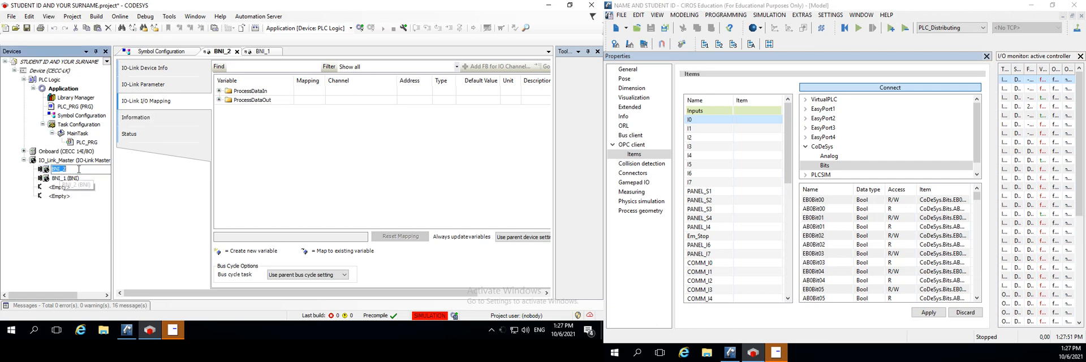
text(d)
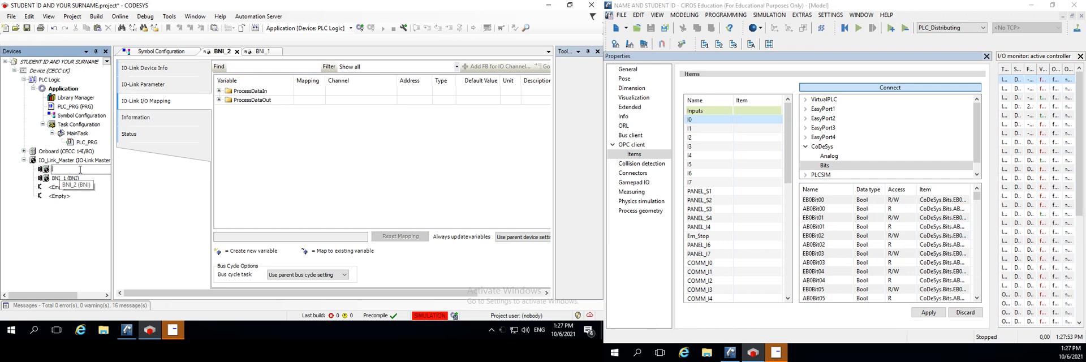
text(Distribution)
key(Return)
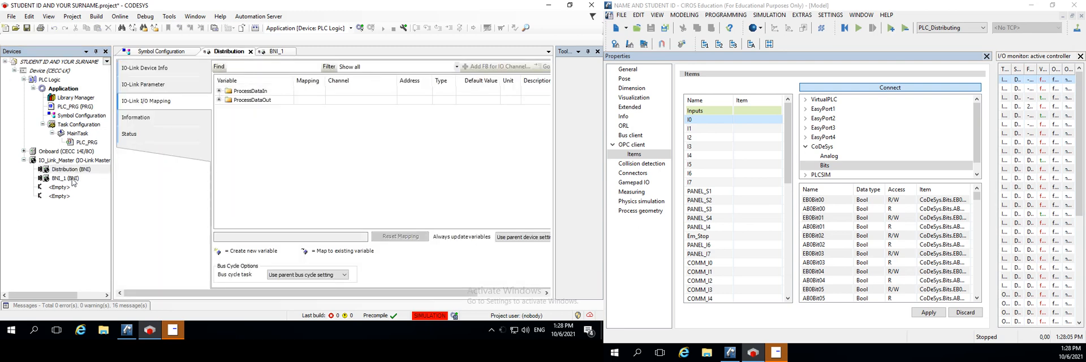
Try to rename the BNI_1 device under IO_Link_Master as Pick&Place
click(63, 180)
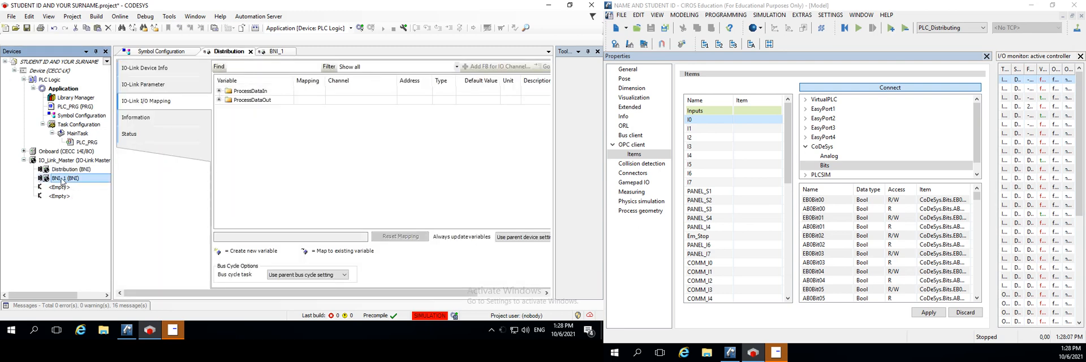
click(62, 179)
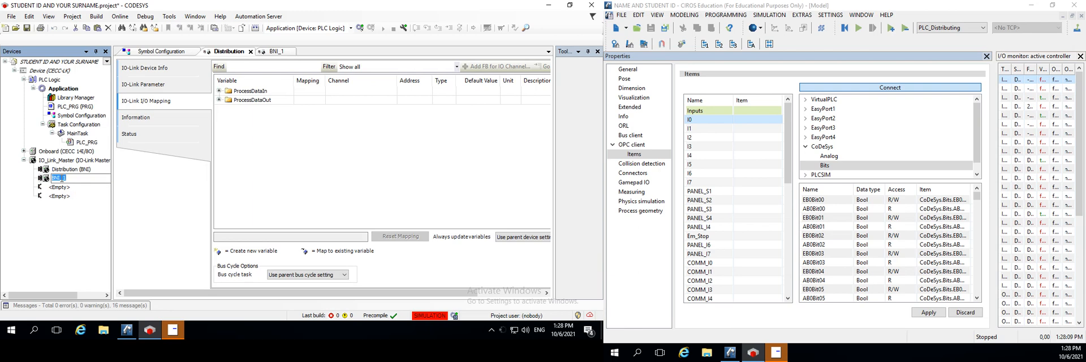
text(Pick&Place)
key(Return)
click(362, 200)
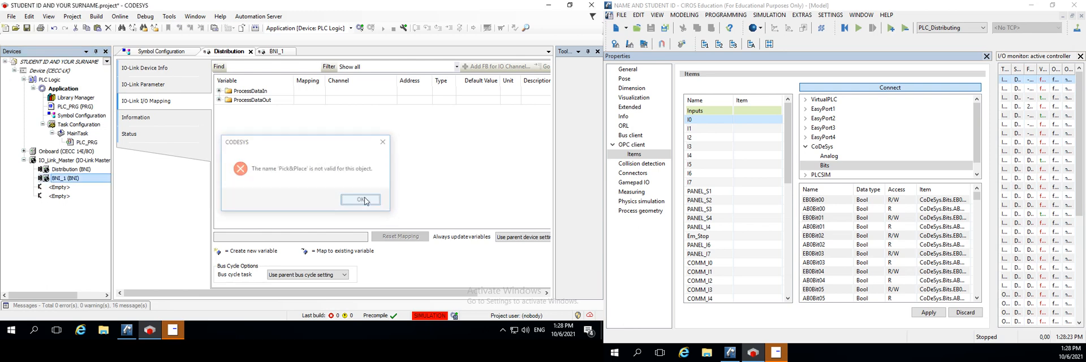
click(80, 178)
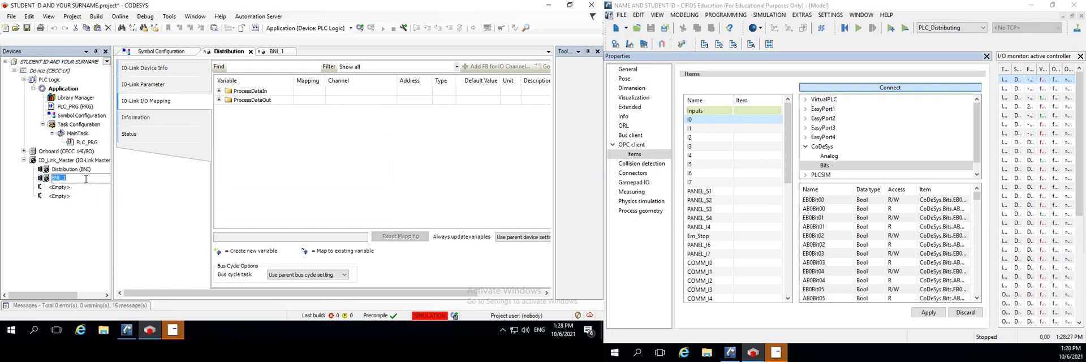
text(Place)
click(73, 251)
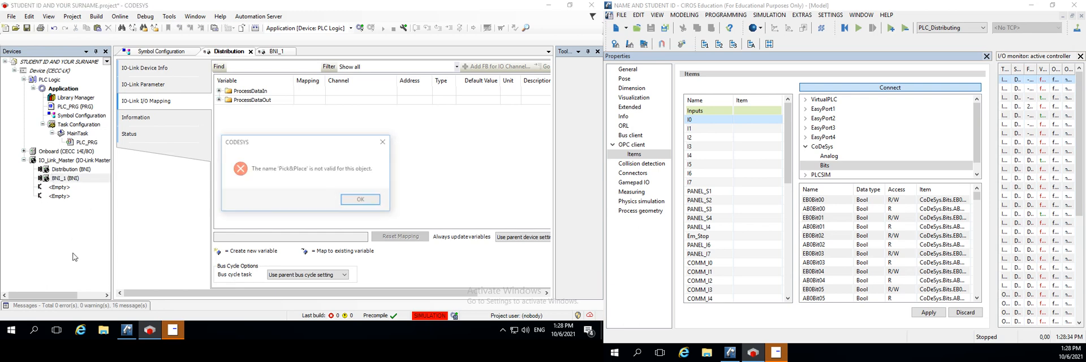
click(362, 200)
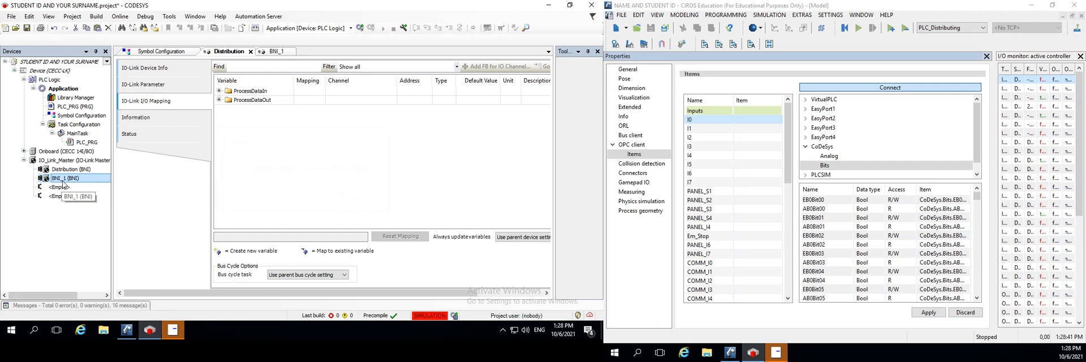
Try to rename the BNI_1 device under IO_Link_Master as Pick_Place
text(P)
key(Escape)
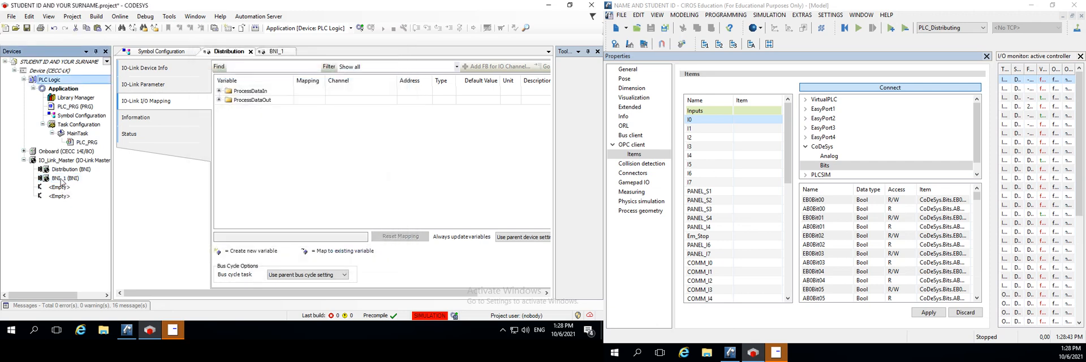
click(58, 182)
text(P)
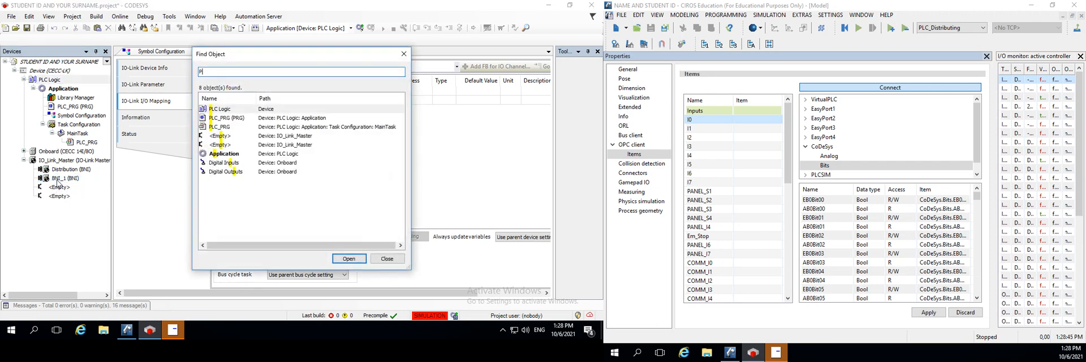
key(Escape)
click(57, 179)
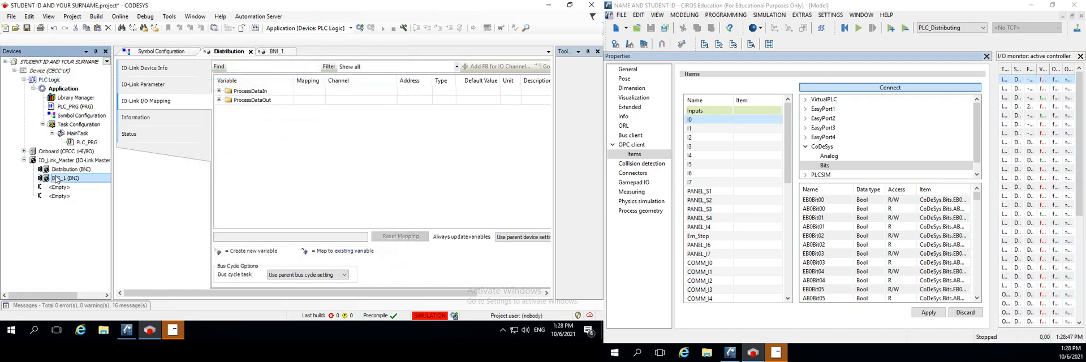
text(P)
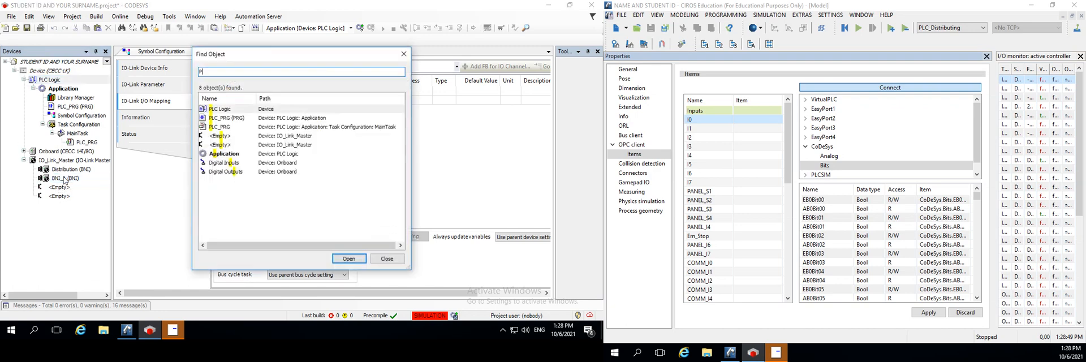
click(65, 180)
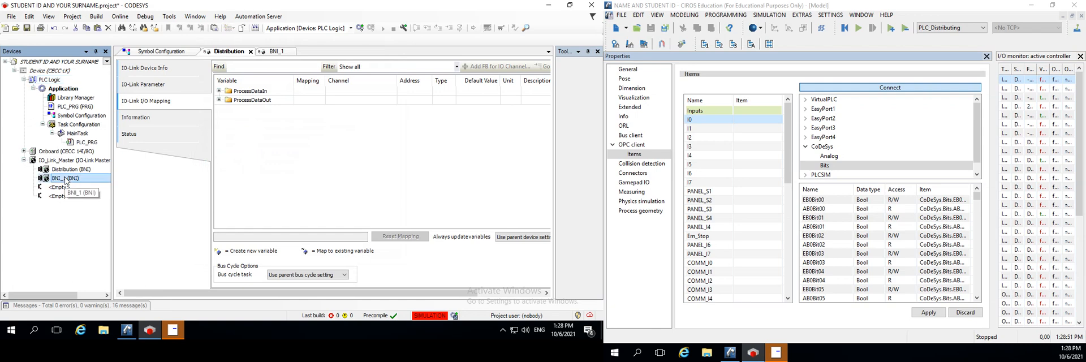
text(P)
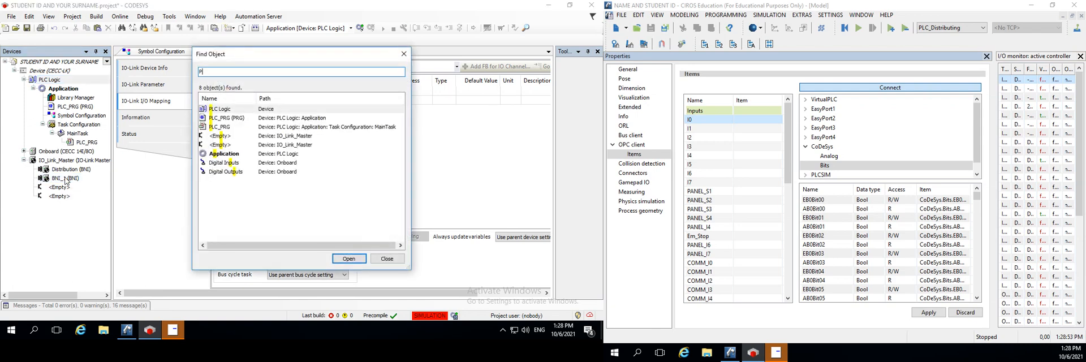
text(ick)
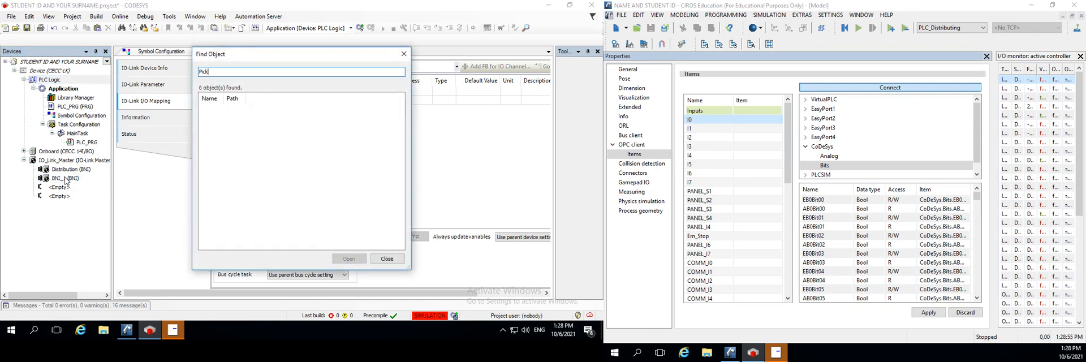
text(_Place)
click(387, 259)
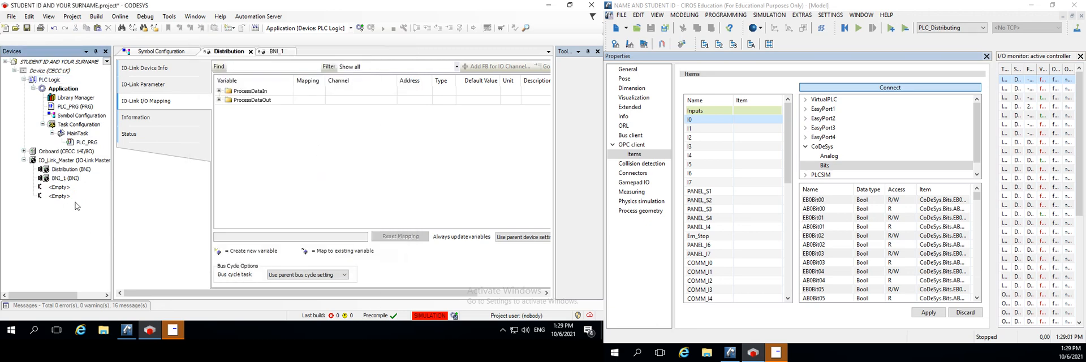
Open the BNI_1 device under IO_Link_Master and rename it Pick_Place
double_click(67, 179)
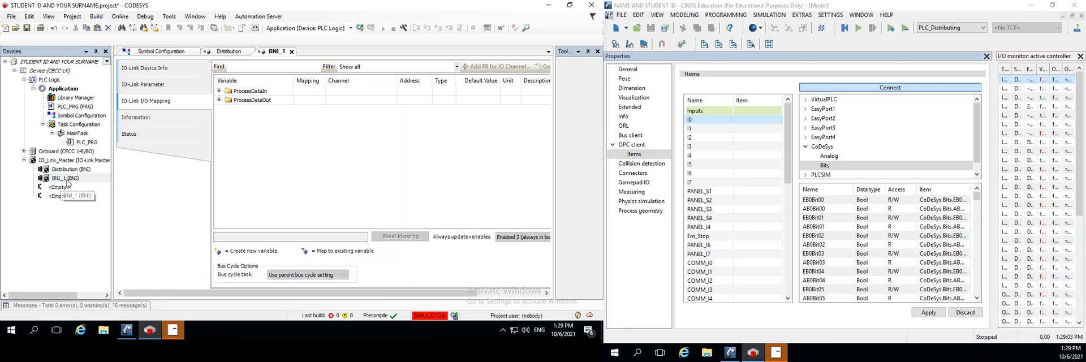
click(67, 178)
text(p)
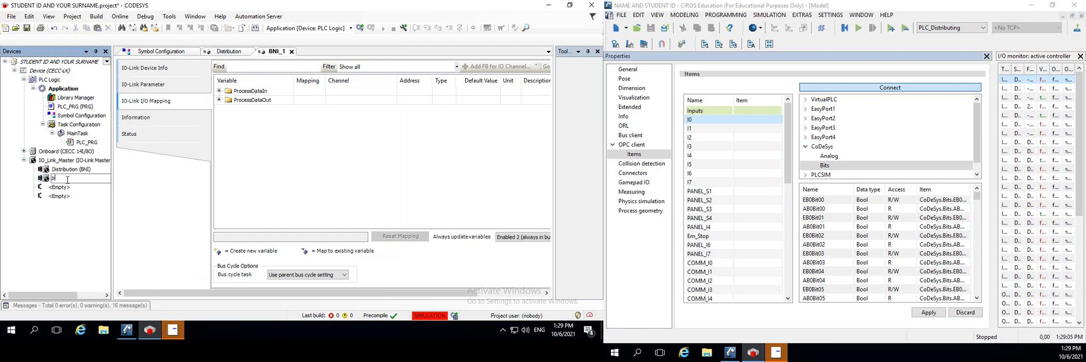
text(ick_Plce)
key(BackSpace)
key(BackSpace)
text(ace)
click(96, 204)
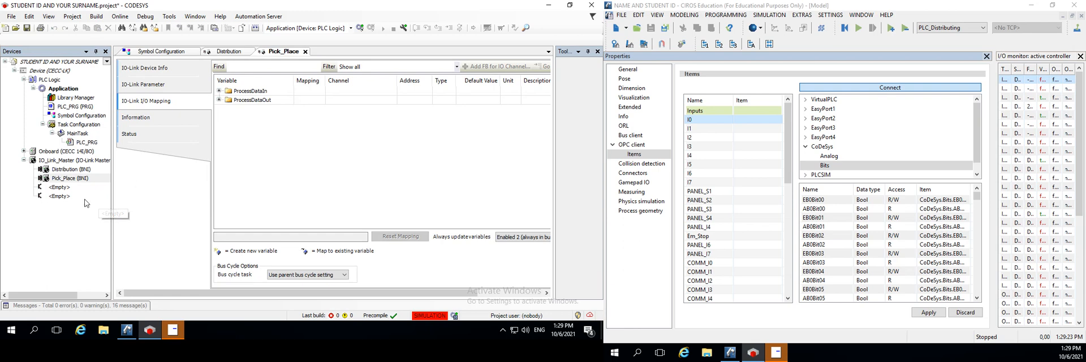
Log in to the controller with online change, and apply the OPC client item settings in CIROS
click(70, 169)
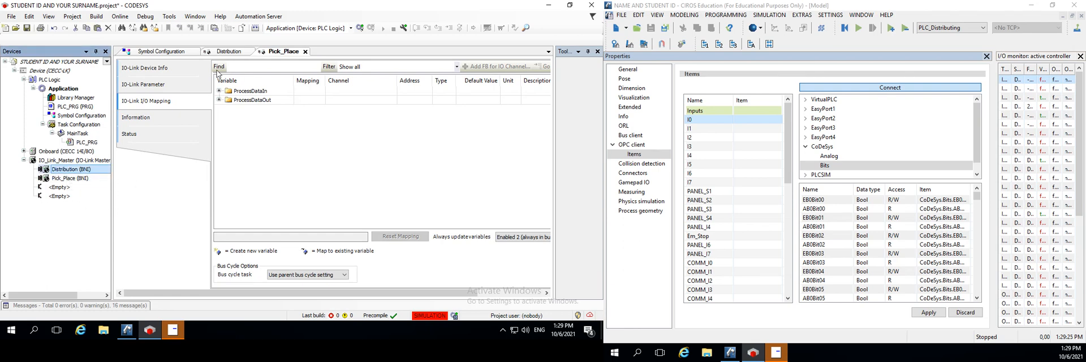
click(360, 27)
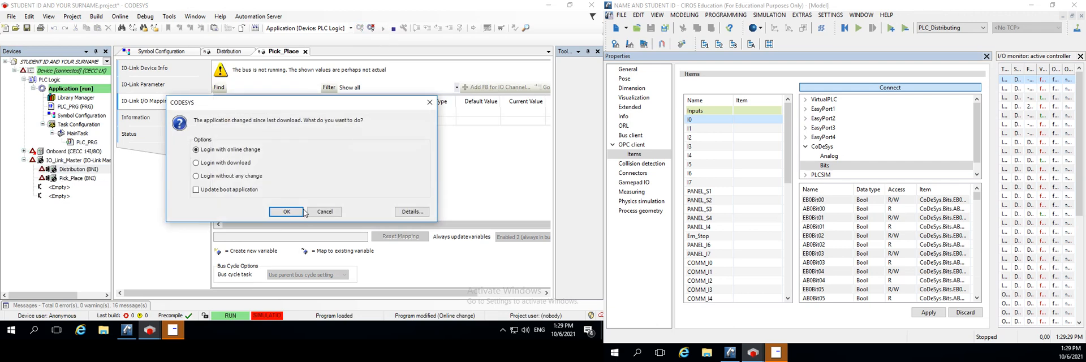
click(291, 210)
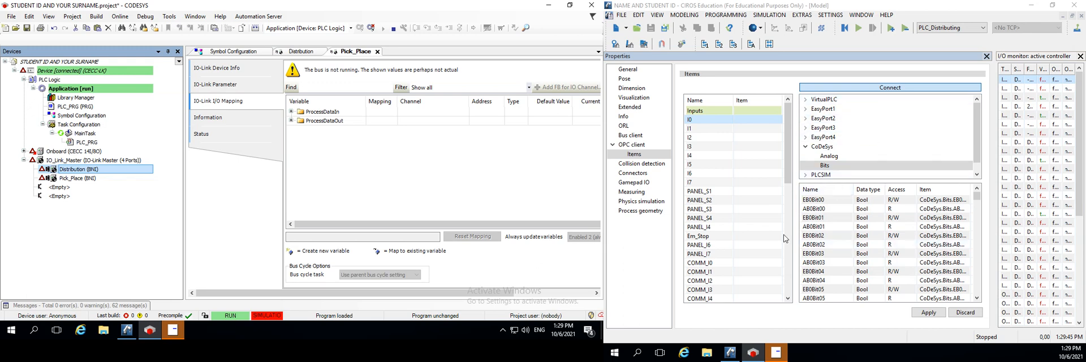
click(929, 312)
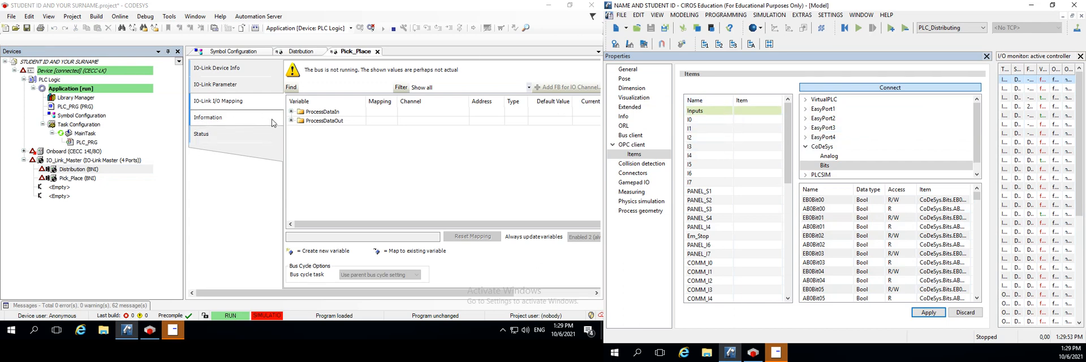
Switch to CODESYS, narrow the device tree and expand ProcessDataIn in the Distribution device's IO-Link I/O mapping
click(49, 169)
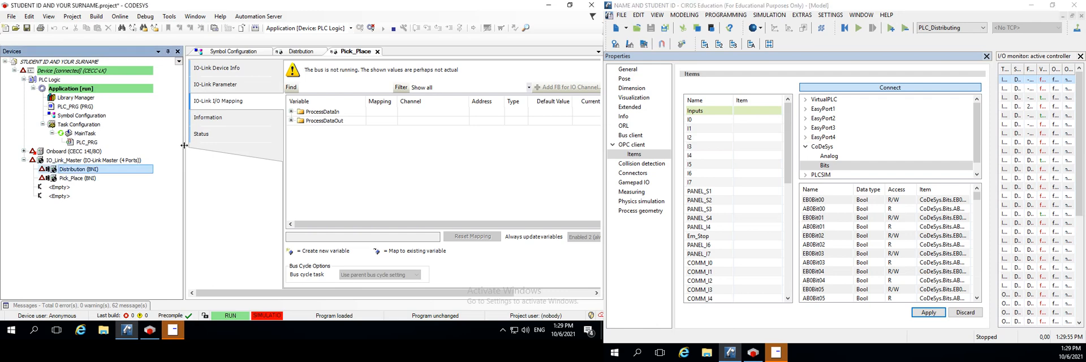
drag(50, 169, 50, 169)
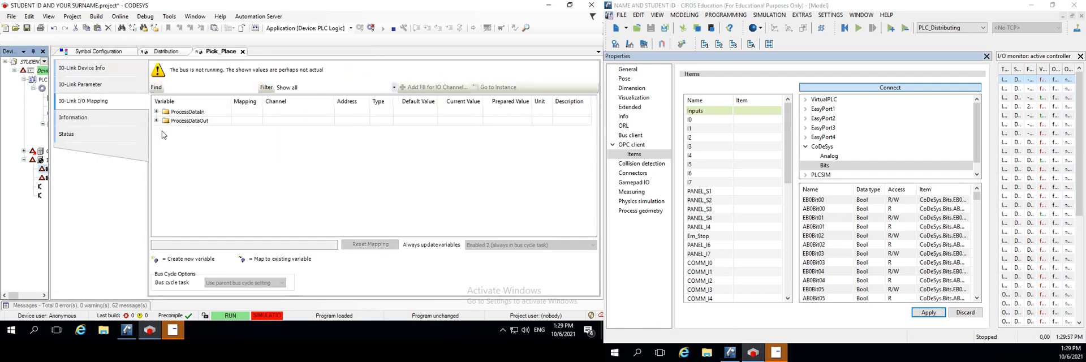
click(176, 52)
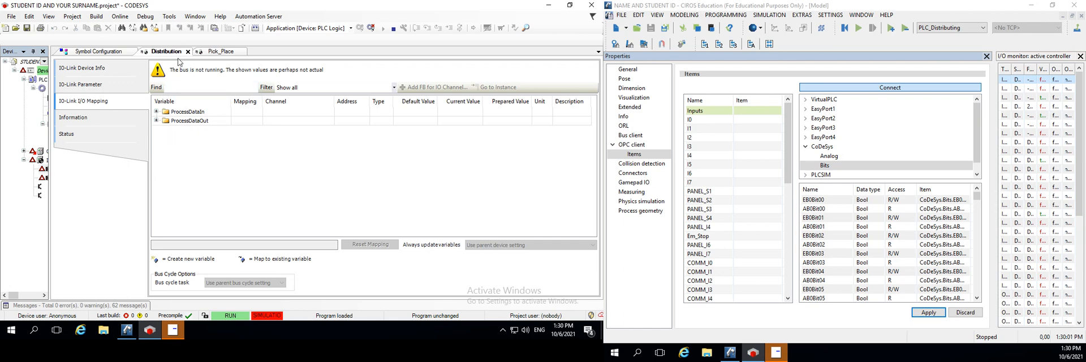
click(157, 112)
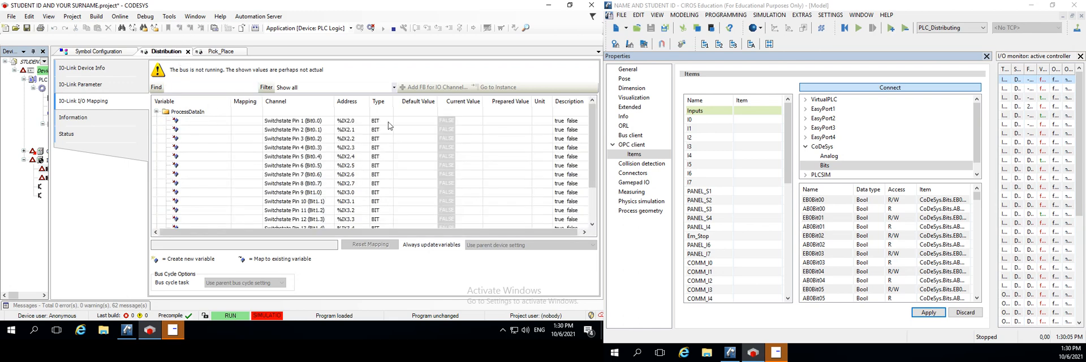
Prepare FALSE for the Distribution inputs %IX2.0 and %IX2.2 and force both values
click(491, 121)
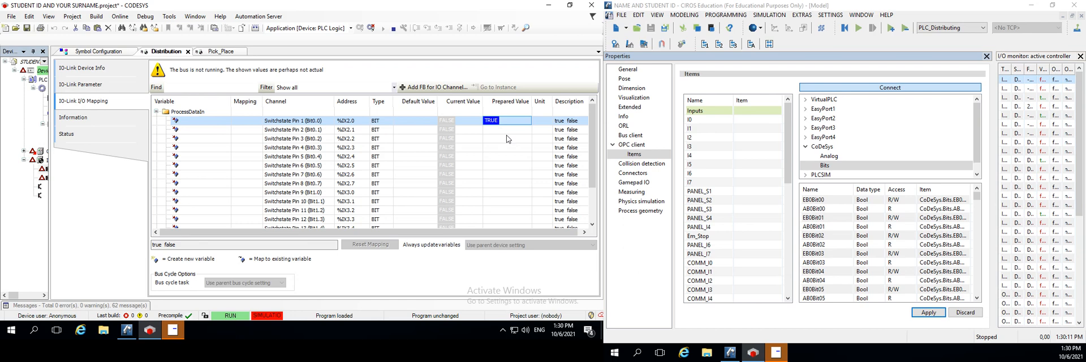
key(Delete)
click(507, 140)
click(510, 120)
click(504, 138)
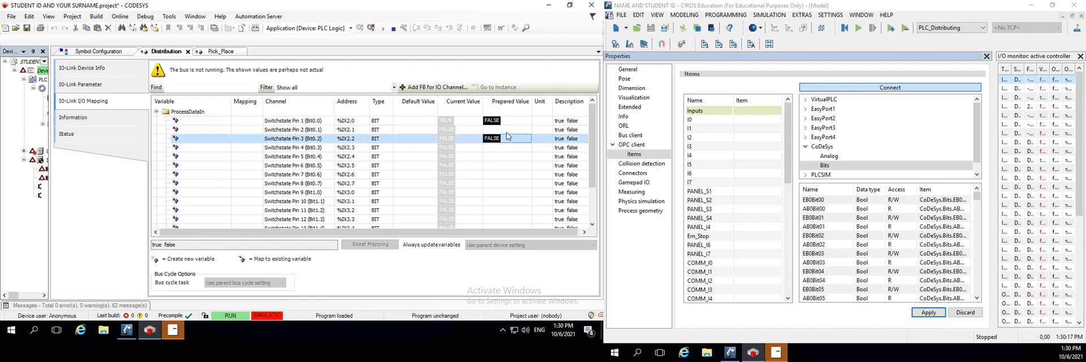
key(F7)
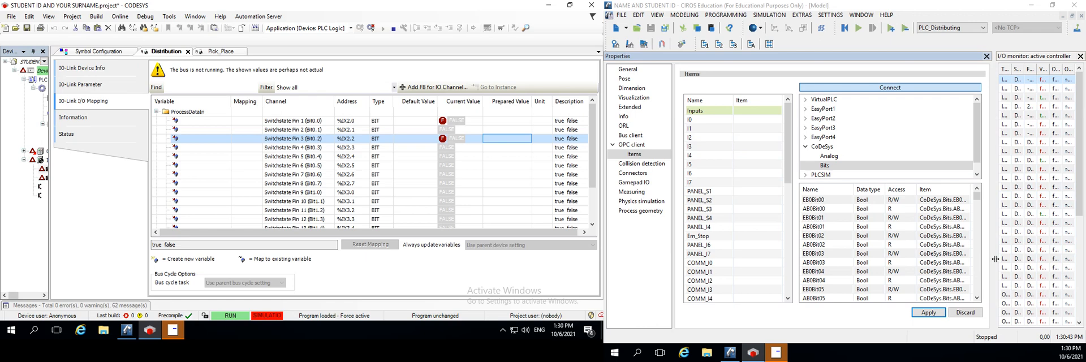
Widen the CIROS I/O monitor and go through the Distributing station's sensor inputs from -G1BG1 to -C1BG3
drag(995, 259, 822, 258)
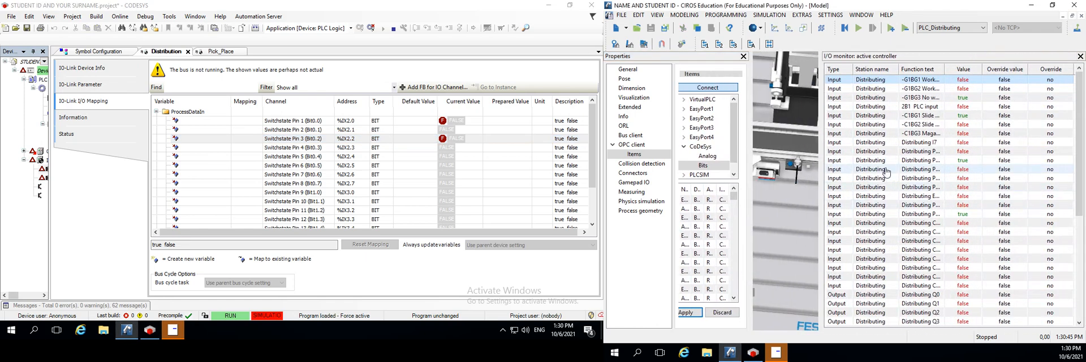
click(912, 81)
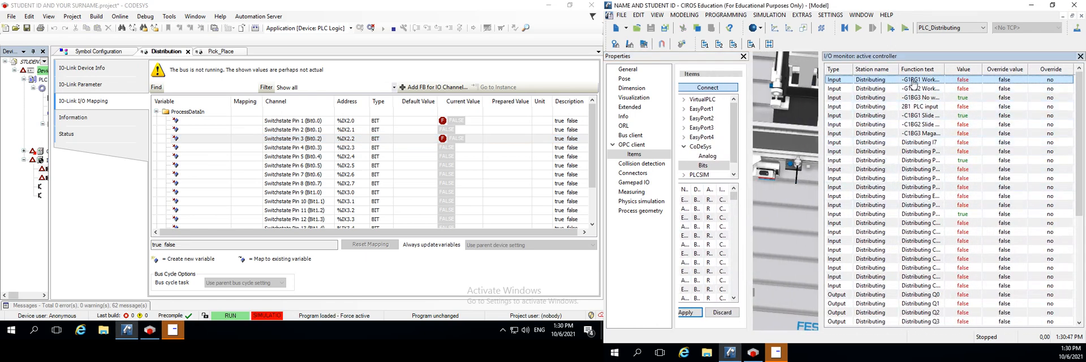
key(Down)
key(Down)
key(Down)
key(Down)
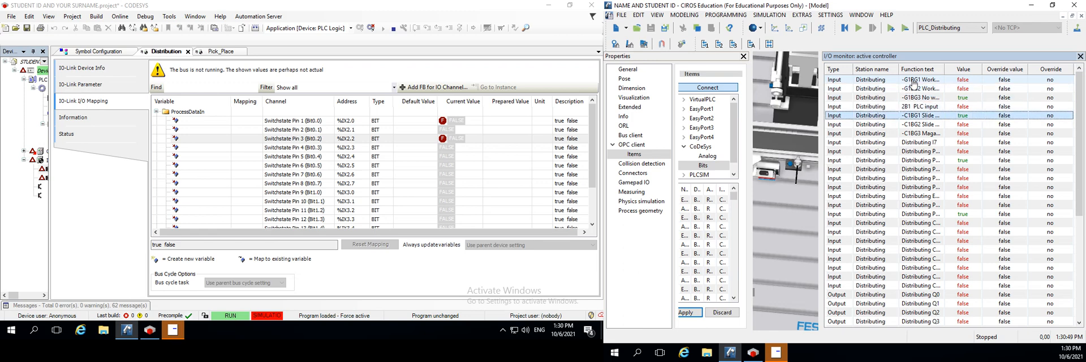
key(Down)
key(Down)
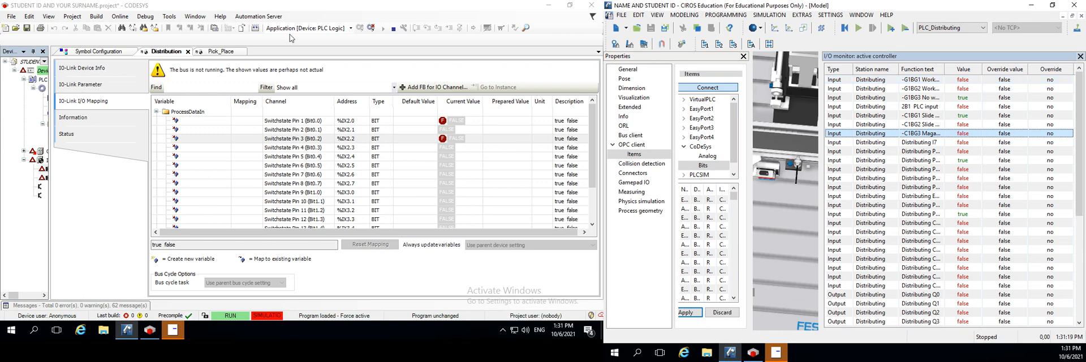
Open a blank Notepad document, reposition its window over CODESYS and minimize it
click(11, 330)
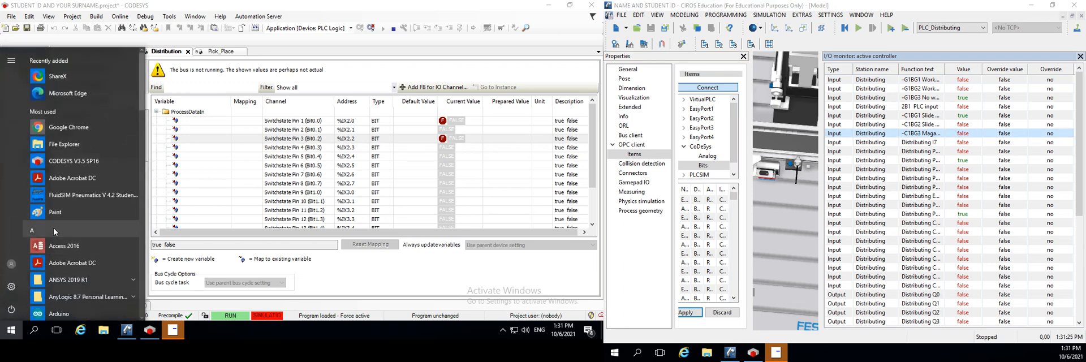
text(note)
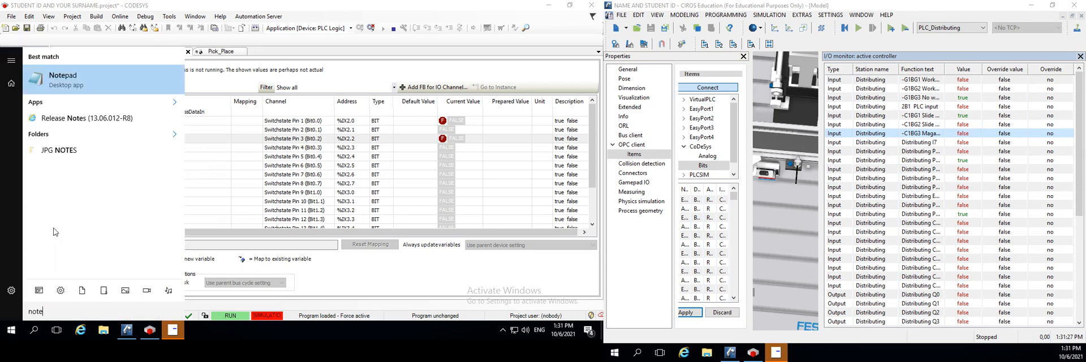
click(100, 79)
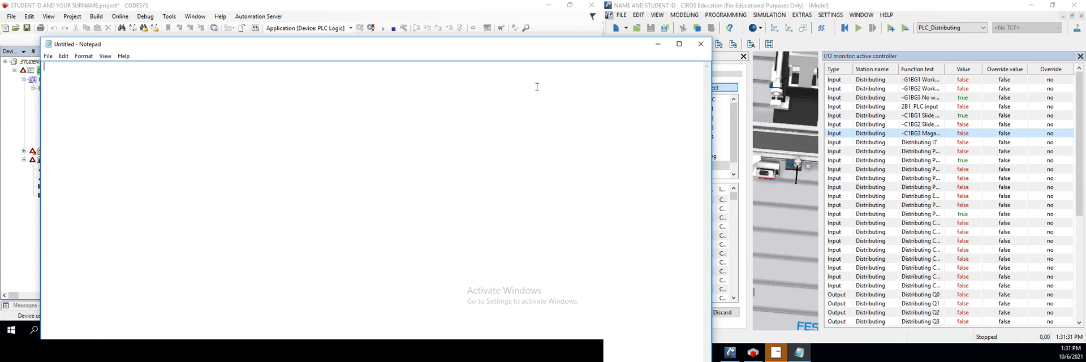
drag(356, 46, 403, 136)
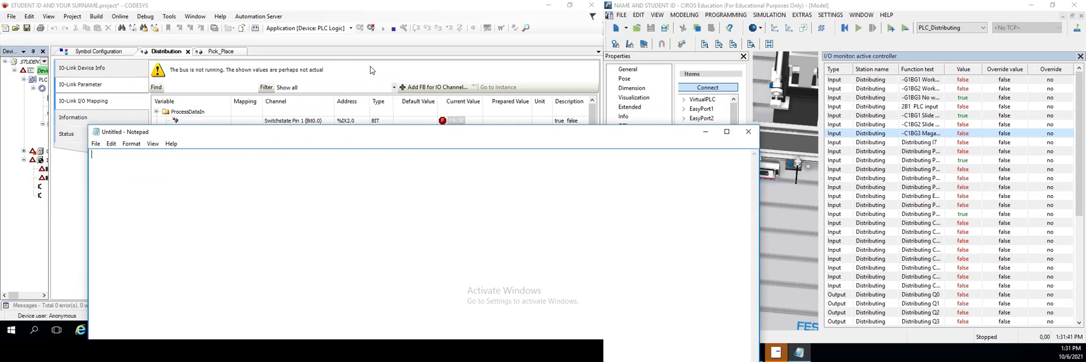
drag(476, 135, 298, 192)
click(520, 187)
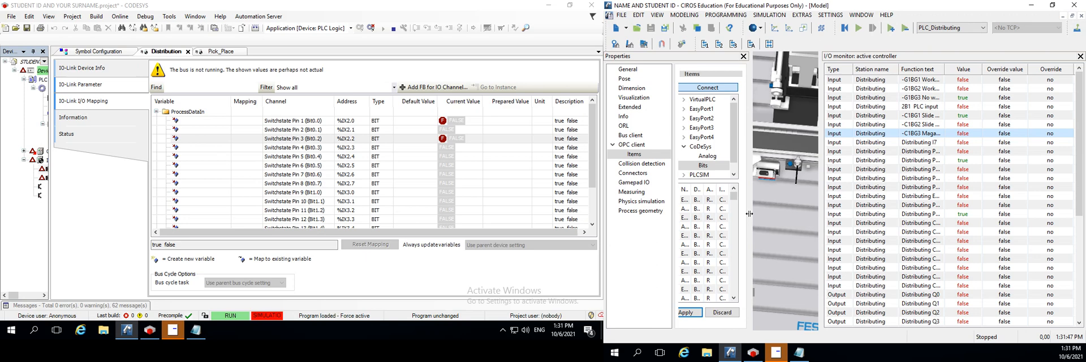
Widen the CIROS Properties panel, select OPC input I0 and select its matching CODESYS address %IX2.0
drag(749, 213, 1076, 179)
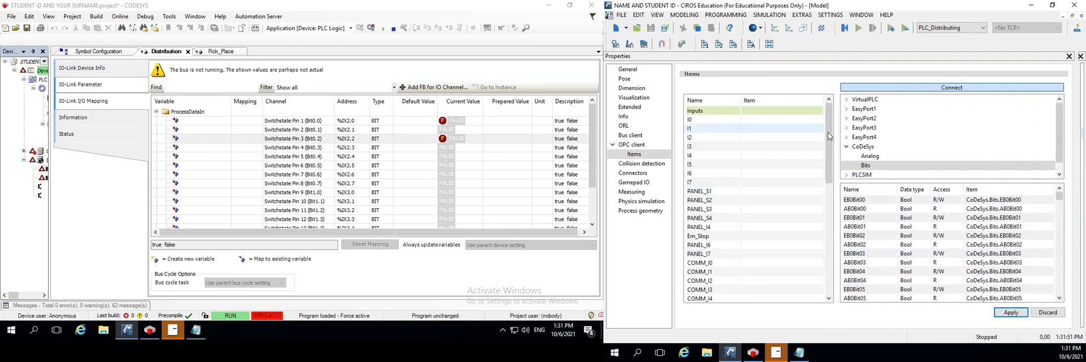
click(781, 119)
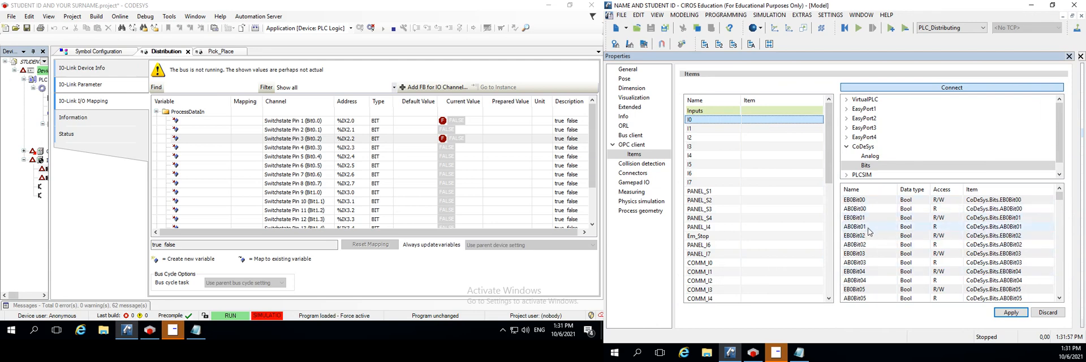
click(349, 122)
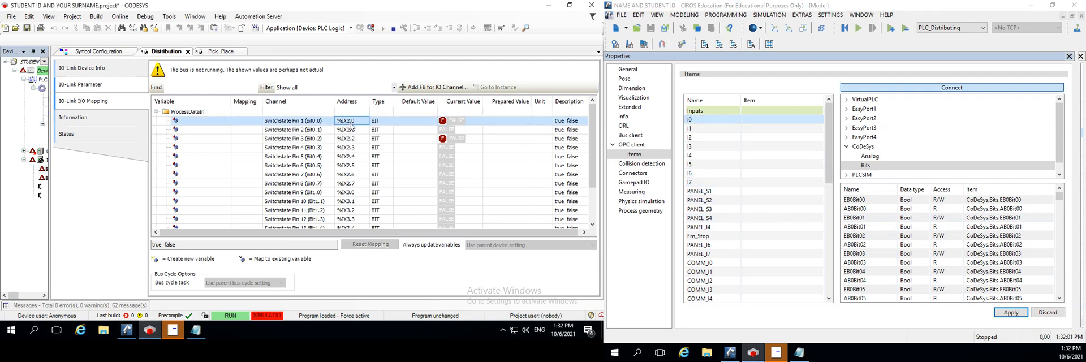
In CIROS, find the writable CoDeSys bit EB2Bit00 and assign it to input I0
click(855, 200)
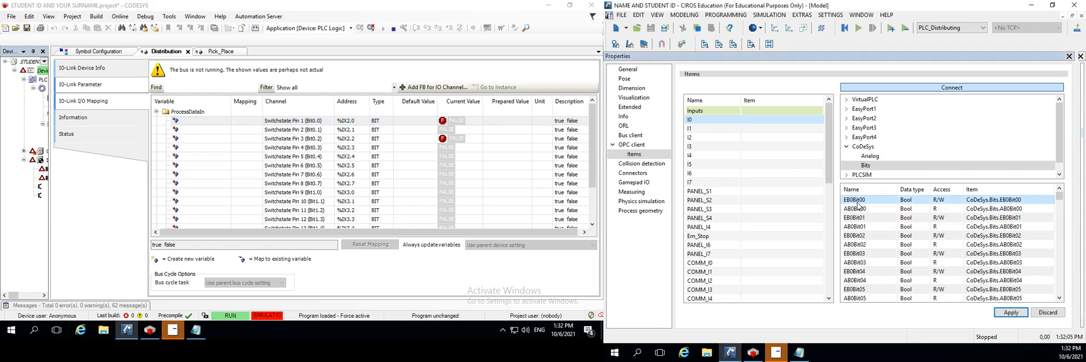
scroll(862, 255, down, 9)
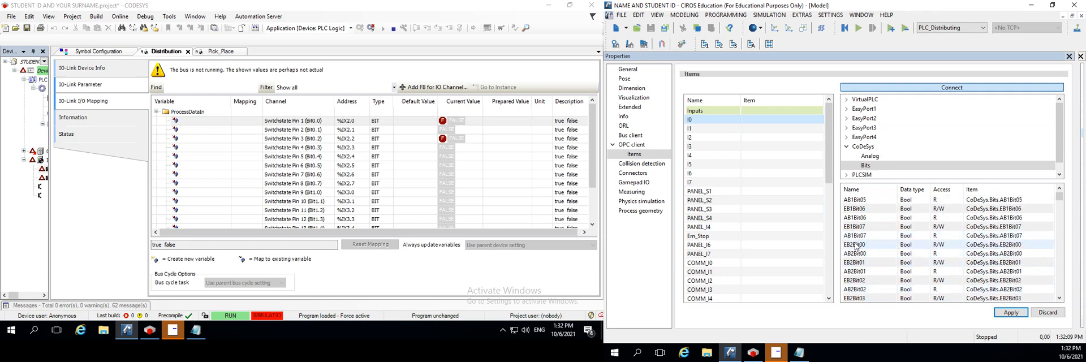
click(854, 245)
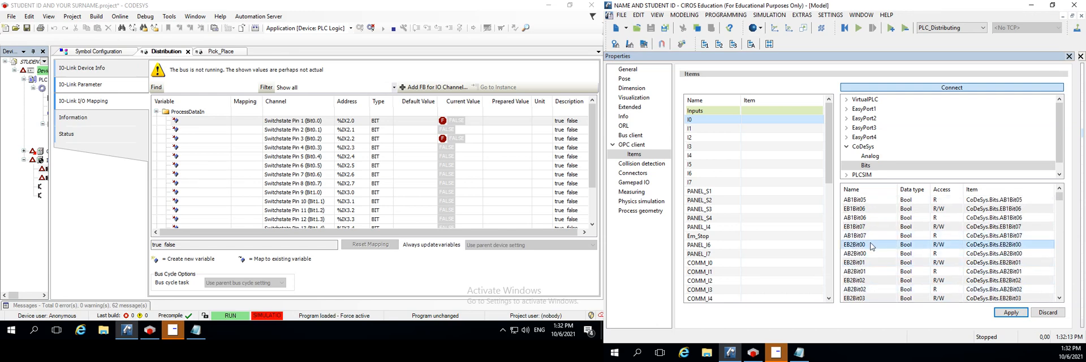
click(852, 254)
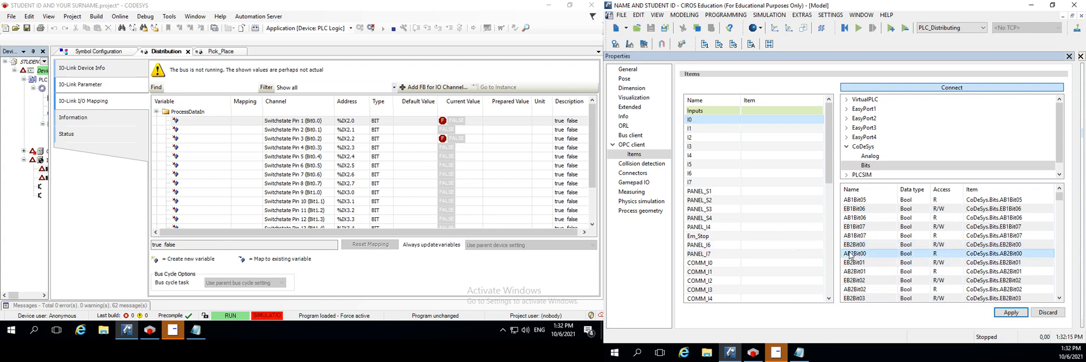
click(852, 247)
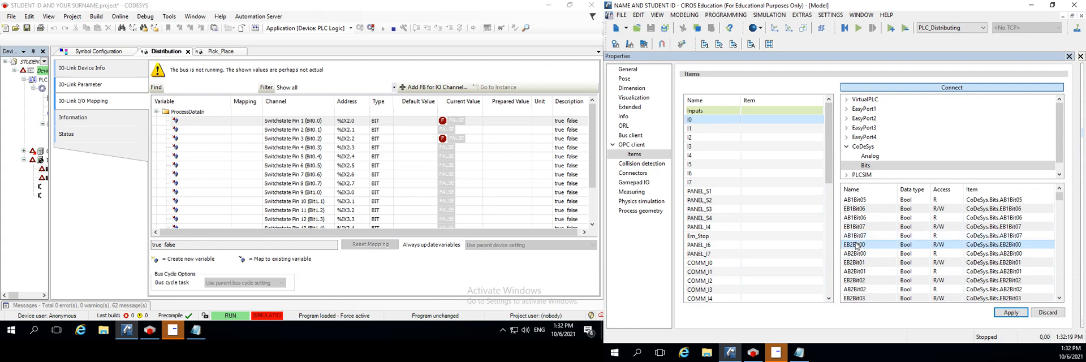
drag(855, 247, 756, 121)
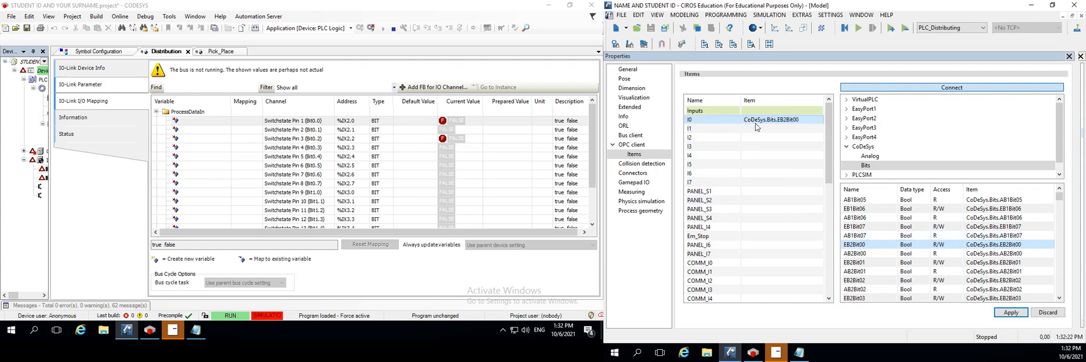
Remove the CoDeSys bit assignment from input I0 in the OPC client items
click(862, 274)
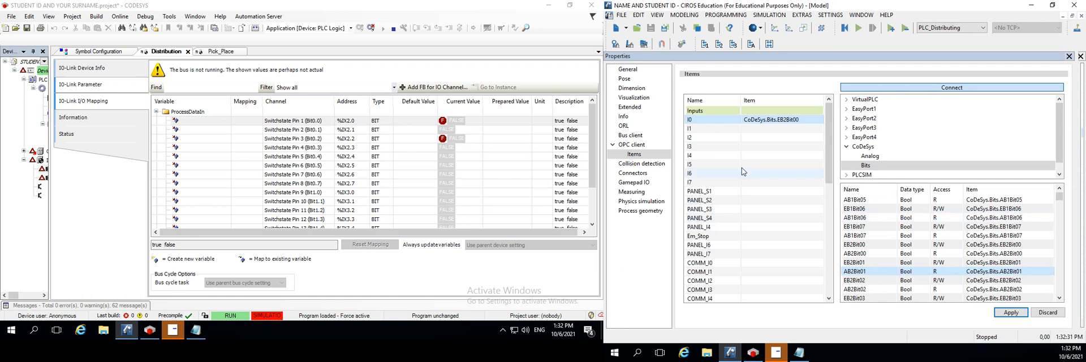
click(771, 119)
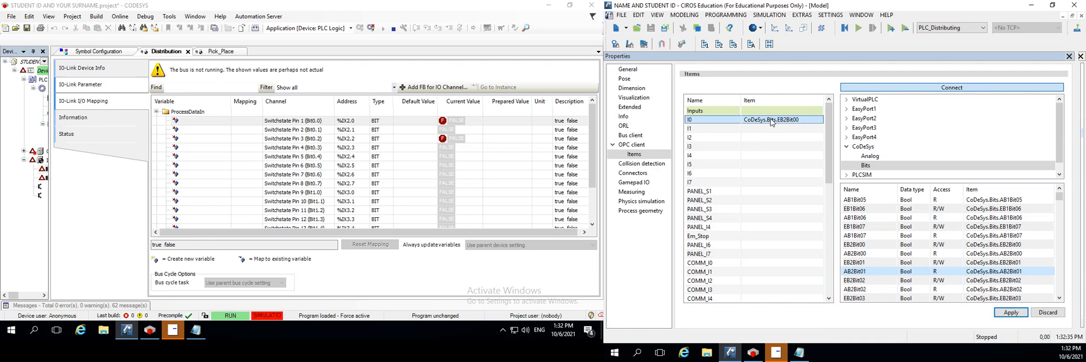
right_click(777, 120)
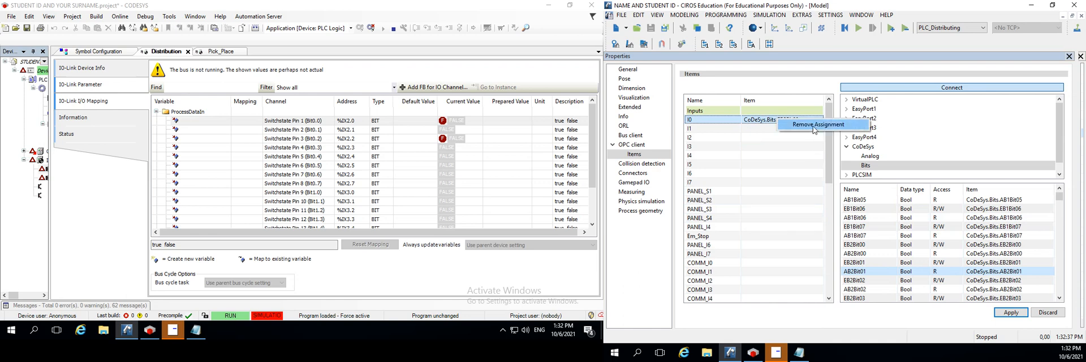
click(814, 125)
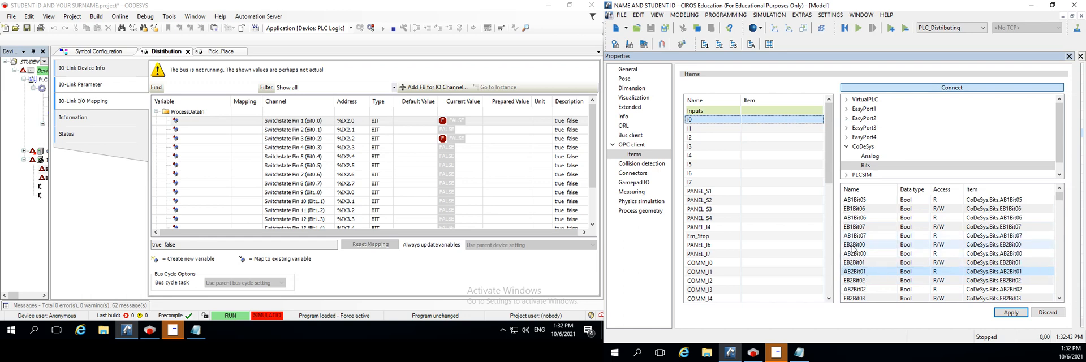
Select the CoDeSys bits EB2Bit00 through EB2Bit07 together and assign them to inputs I0 to I7 in one go
click(859, 247)
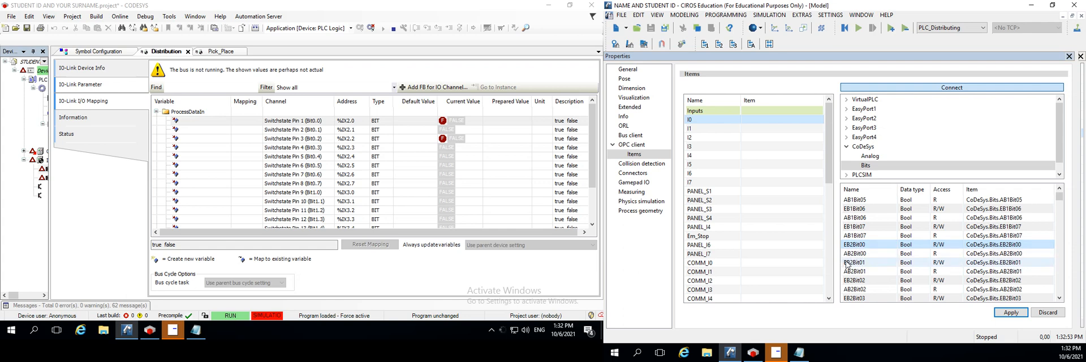
ctrl+click(857, 263)
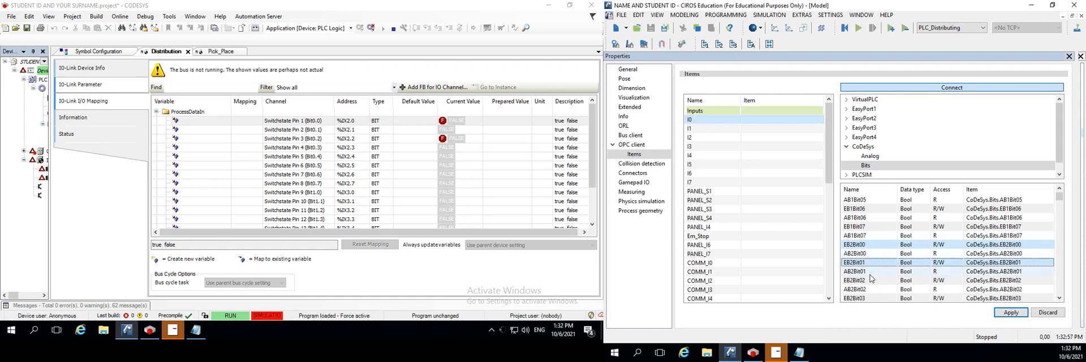
ctrl+click(876, 278)
scroll(880, 276, down, 1)
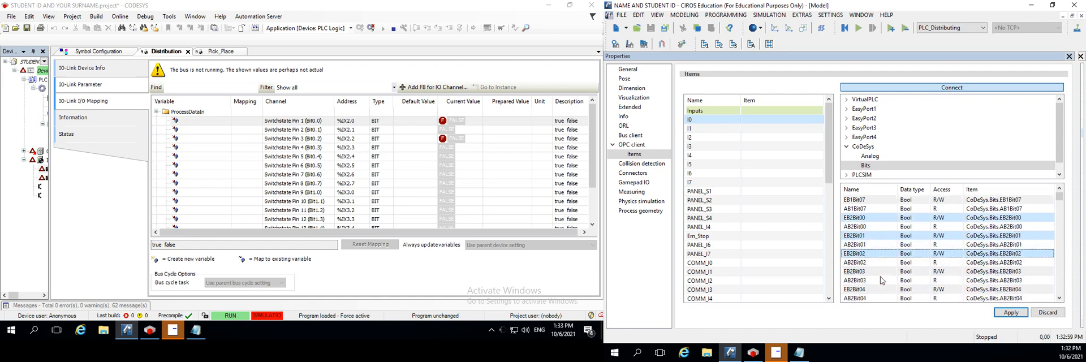
ctrl+click(863, 272)
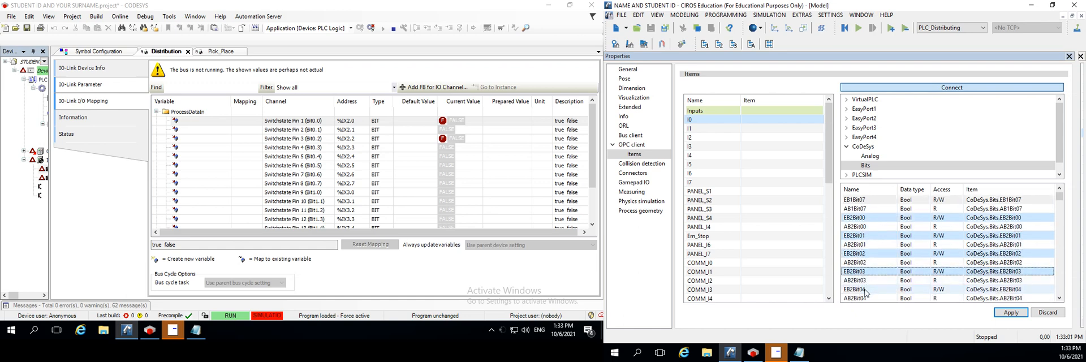
ctrl+click(865, 290)
scroll(865, 285, down, 2)
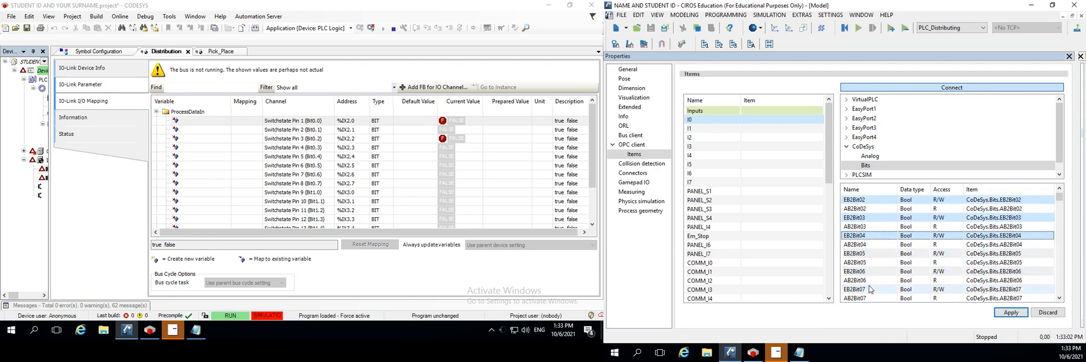
ctrl+click(864, 254)
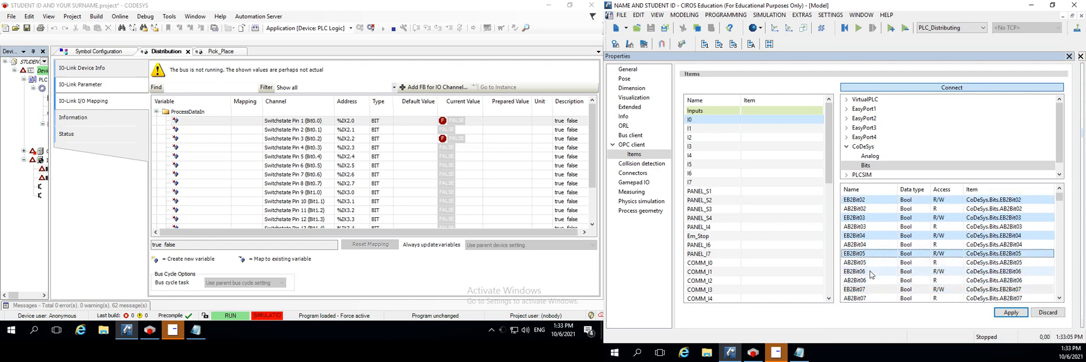
ctrl+click(870, 273)
ctrl+click(865, 290)
scroll(868, 285, down, 1)
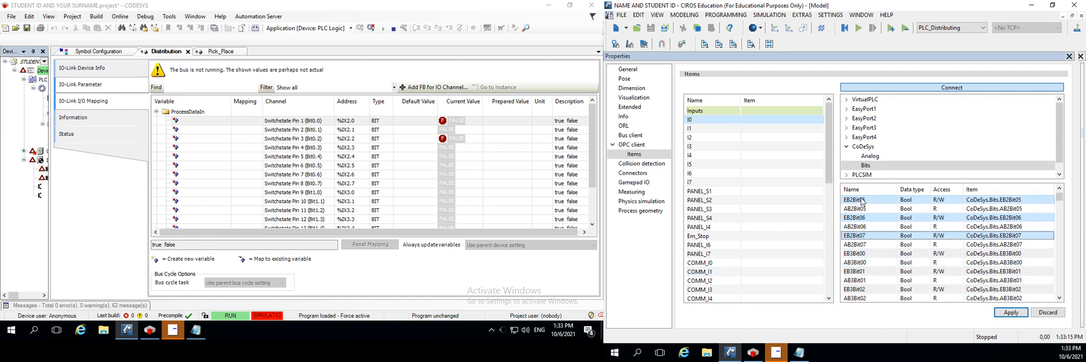
drag(862, 201, 747, 118)
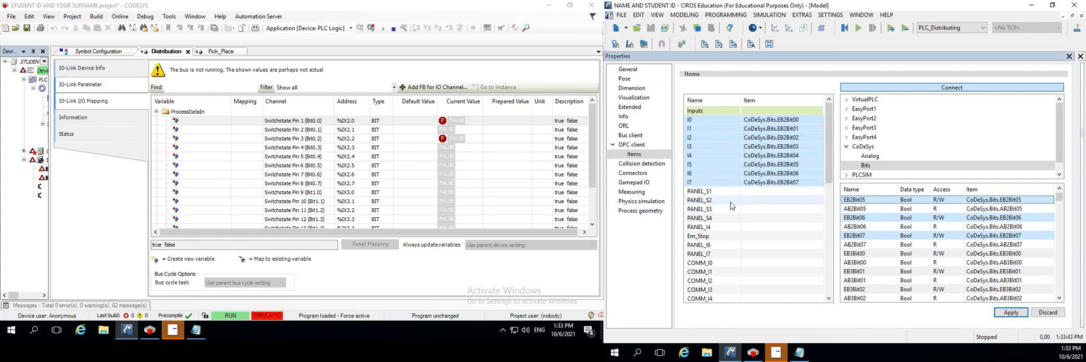
Select the PANEL_S1 input in CIROS and locate its matching address %IX3.0 in the CODESYS Distribution I/O mapping
click(711, 192)
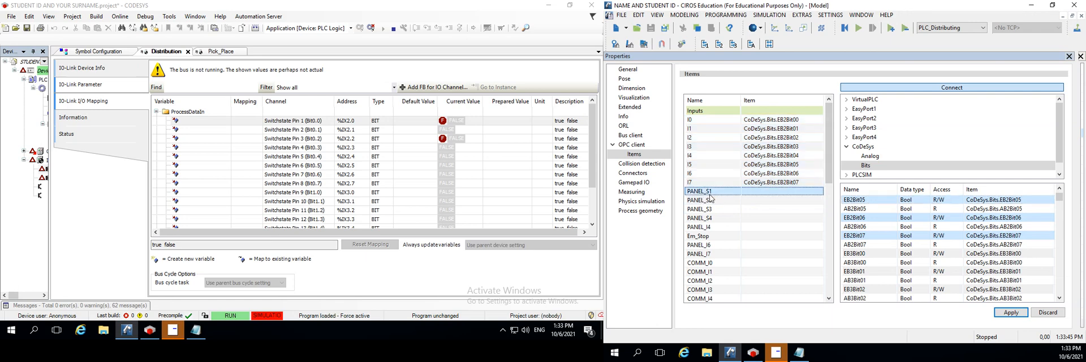
click(761, 201)
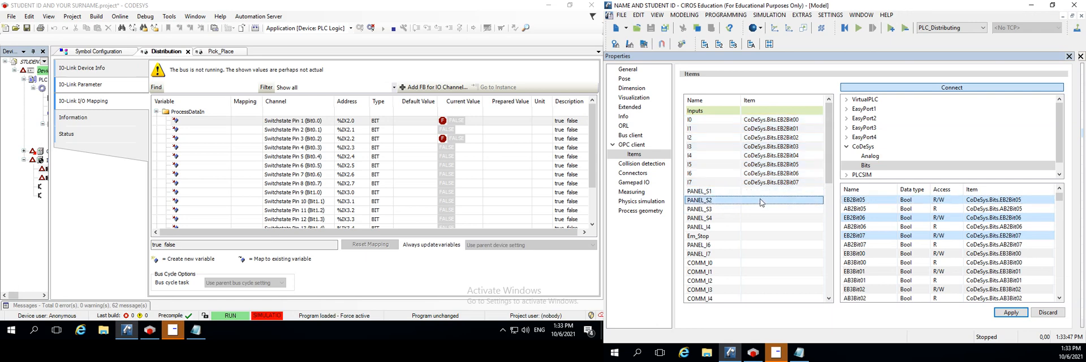
click(769, 191)
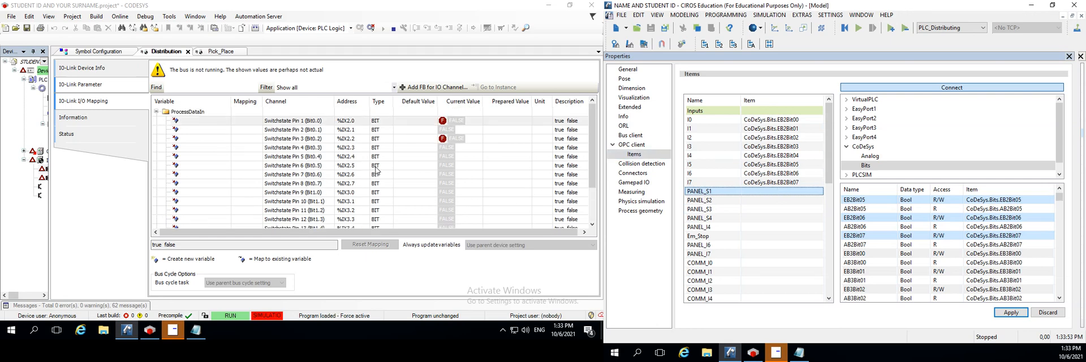
scroll(334, 195, down, 1)
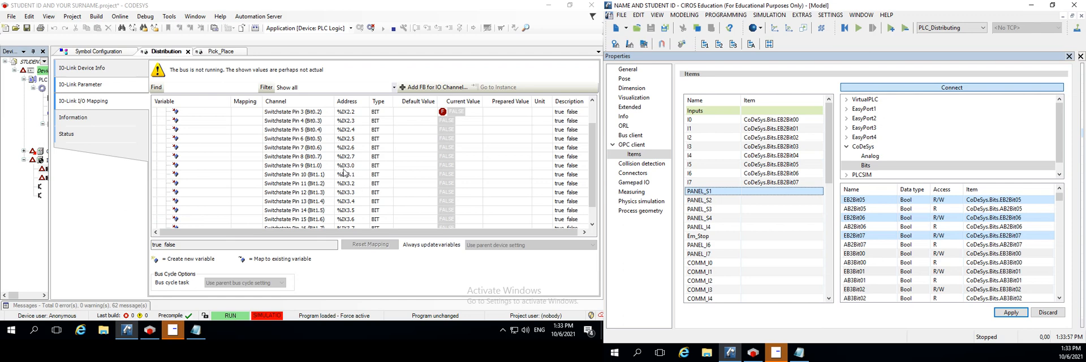
click(347, 167)
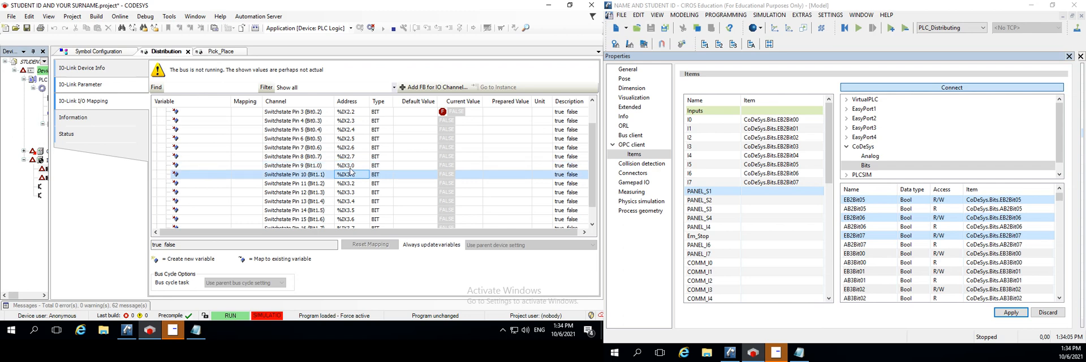
click(356, 159)
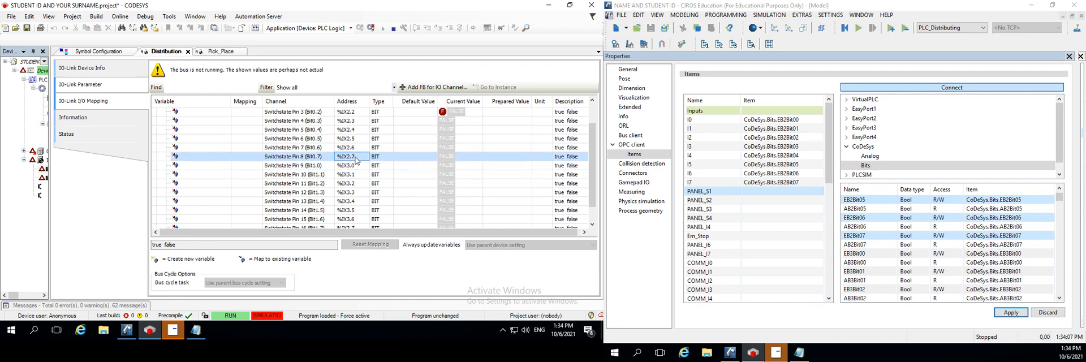
click(355, 166)
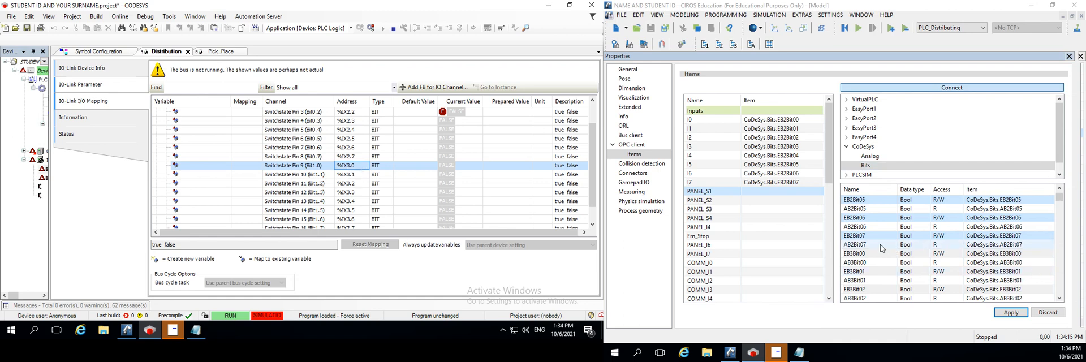
Select the writable CoDeSys bits EB3Bit00 and EB3Bit01 together and assign them to inputs PANEL_S1 and PANEL_S2
click(857, 281)
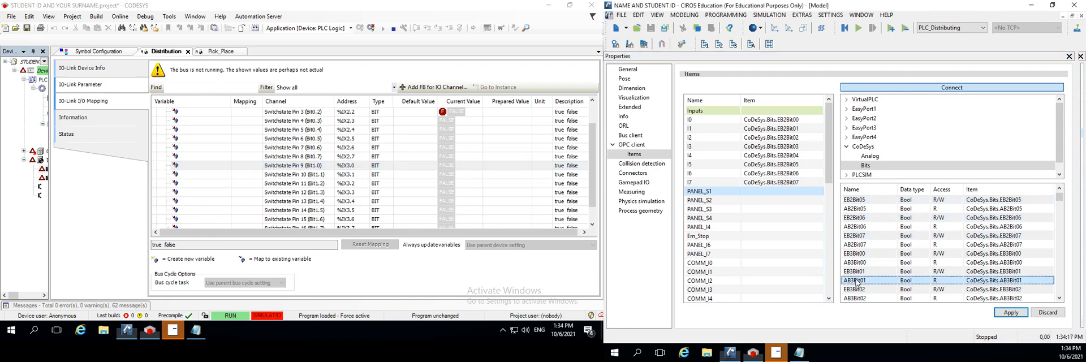
click(864, 272)
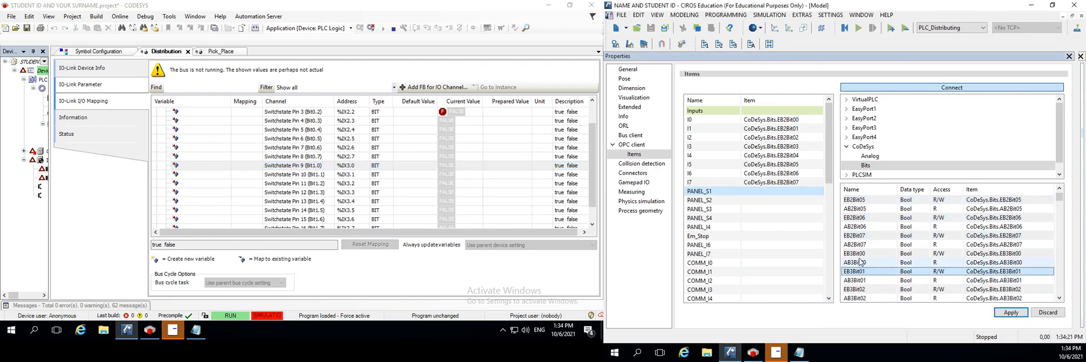
click(860, 256)
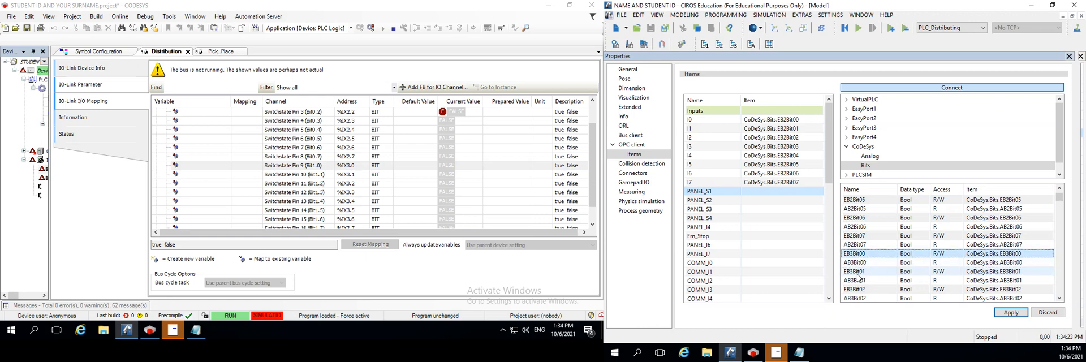
click(860, 274)
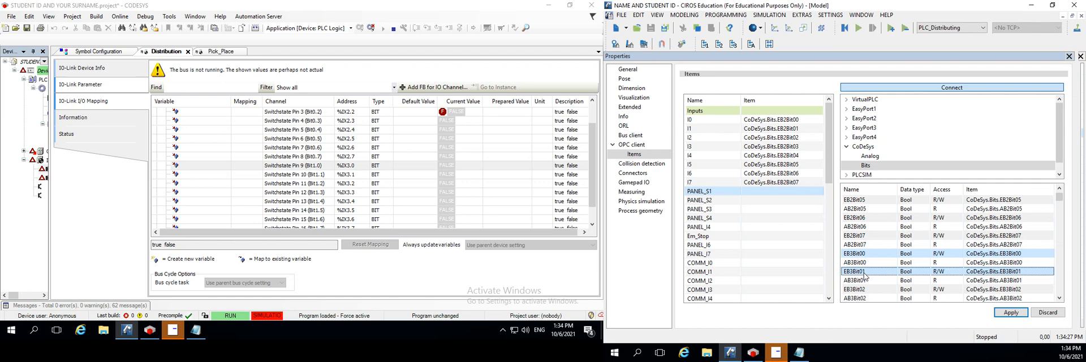
drag(864, 275, 757, 196)
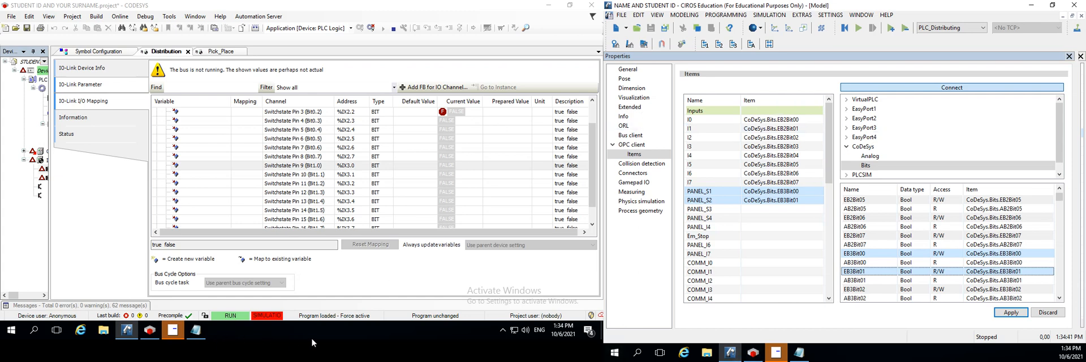
Switch to the blank Notepad document and write the comment heading "//PANEL INPUTS", placing the window below the CODESYS mapping rows
click(196, 330)
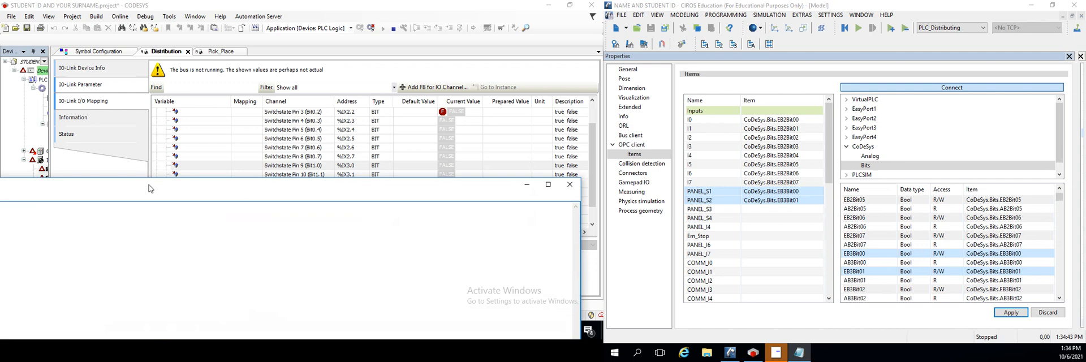
drag(148, 184, 304, 157)
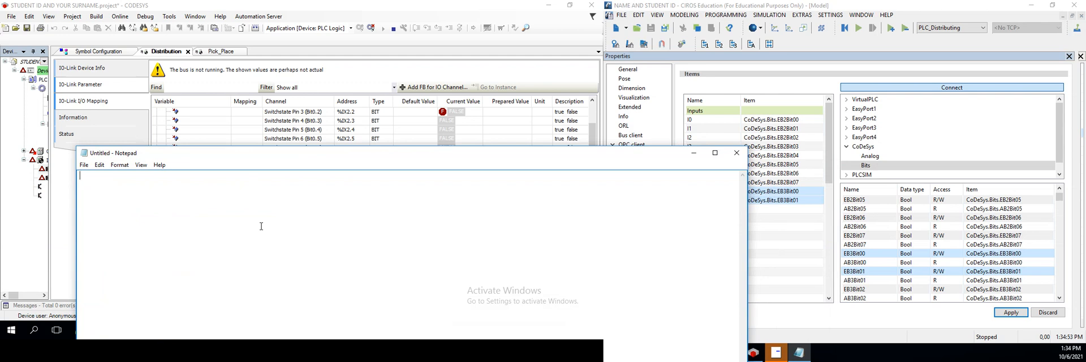
text(//Pane)
key(BackSpace)
key(BackSpace)
text(ANEL)
key(Up)
text(INPUTES)
key(BackSpace)
key(BackSpace)
text(S)
key(Return)
drag(338, 156, 351, 172)
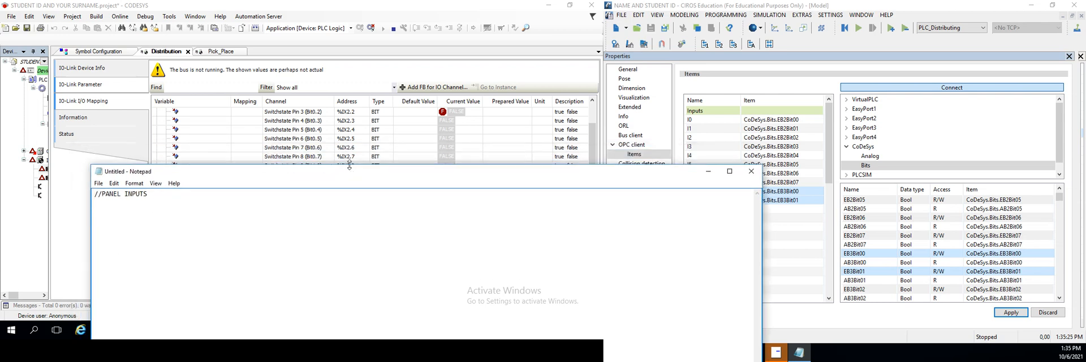
Start a declaration with "PS AT %" under the heading, checking the Switchstate Pin 9 address in the CODESYS Distribution mapping
text(P0)
key(BackSpace)
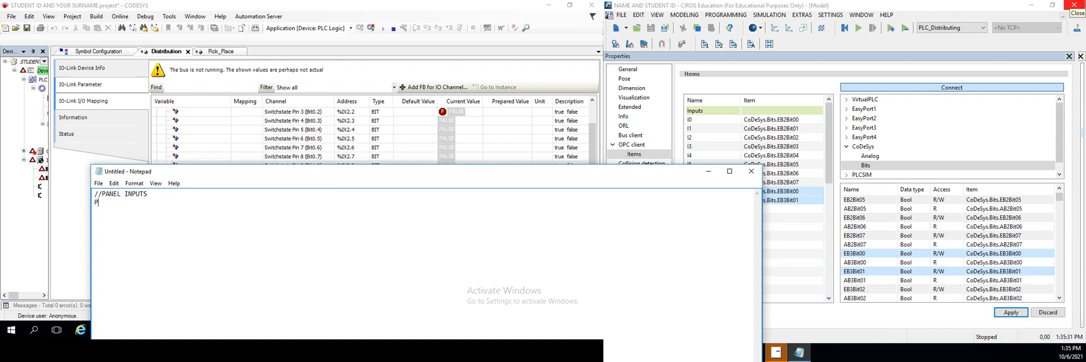
text(S AT)
drag(356, 173, 406, 178)
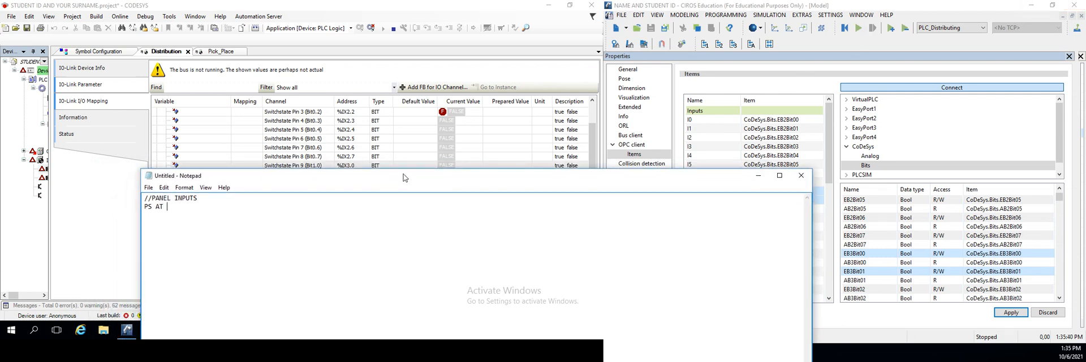
click(360, 166)
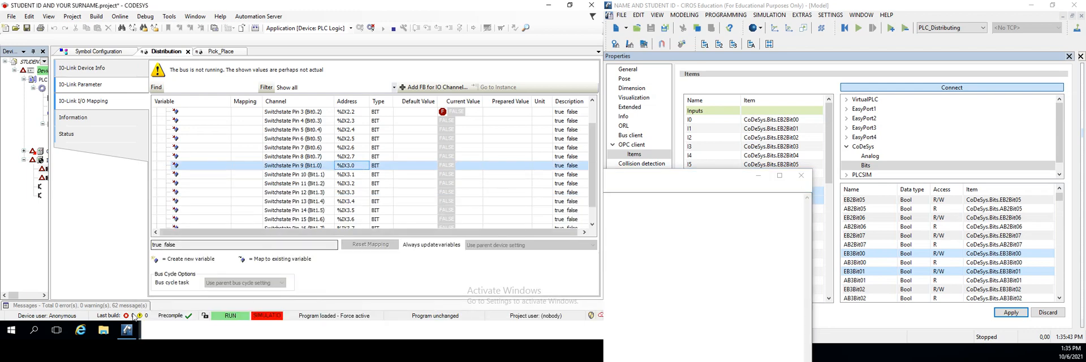
click(169, 333)
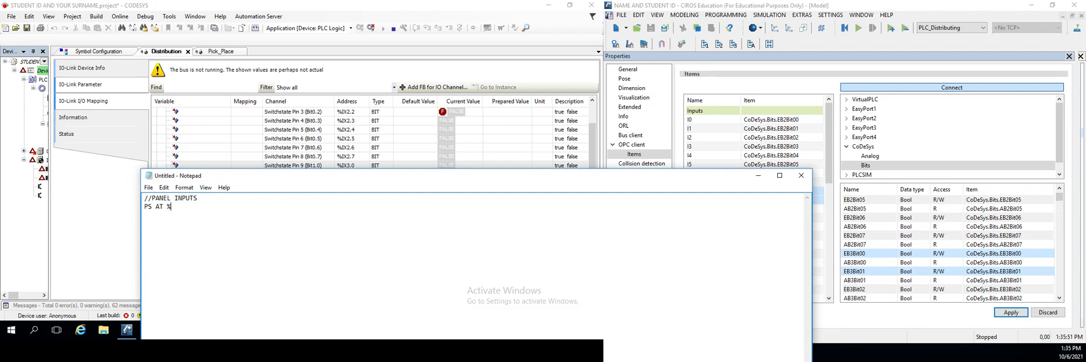
Complete the declaration as "PS AT %IX3.0:BOOL;" and add the comment "// PB START"
text(I)
text(X)
text(30)
text(0)
text(:)
text(B)
text(P)
key(BackSpace)
text(OOL;)
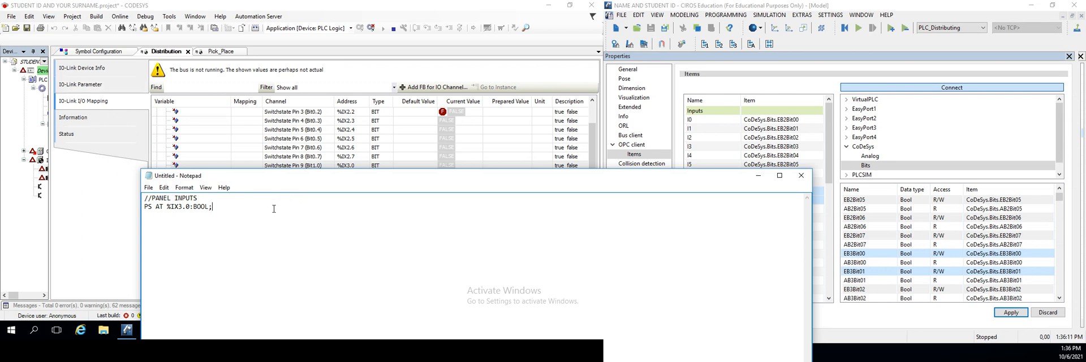
text( // STARTPB)
Duplicate the declaration onto the line below and rename the two variables P0 and P1
drag(258, 206, 134, 204)
key(ctrl+c)
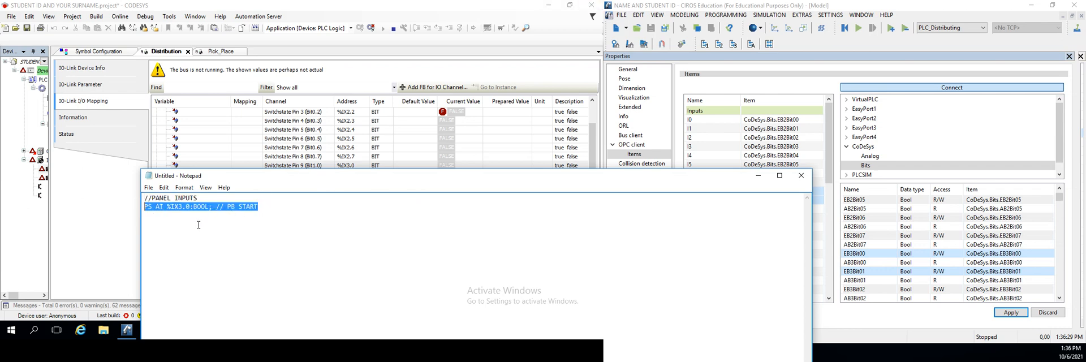
click(162, 220)
key(ctrl+v)
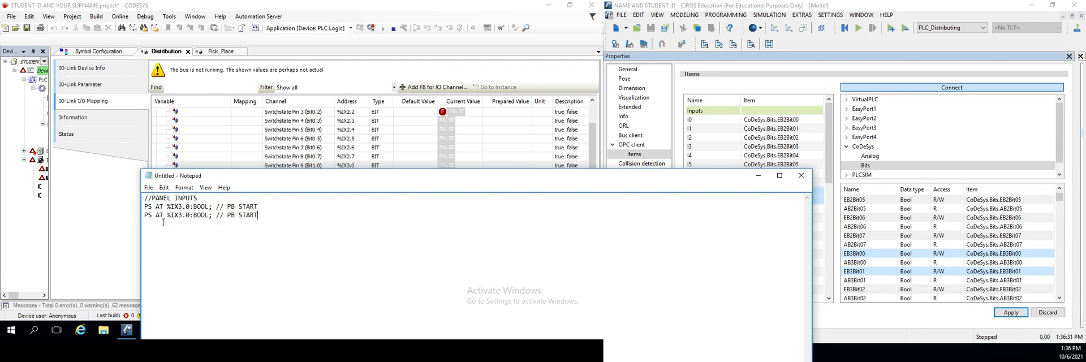
click(153, 215)
key(BackSpace)
text(0)
click(153, 215)
key(BackSpace)
text(1)
Set the P1 declaration's address to %IX3.1 and its comment to PB STOP
click(192, 216)
key(BackSpace)
text(1)
key(BackSpace)
key(BackSpace)
key(BackSpace)
text(TOP)
Copy the whole panel inputs block below itself and change the copy's heading to "//DISTRIBUTION INPUTS"
drag(264, 215, 121, 194)
key(ctrl+c)
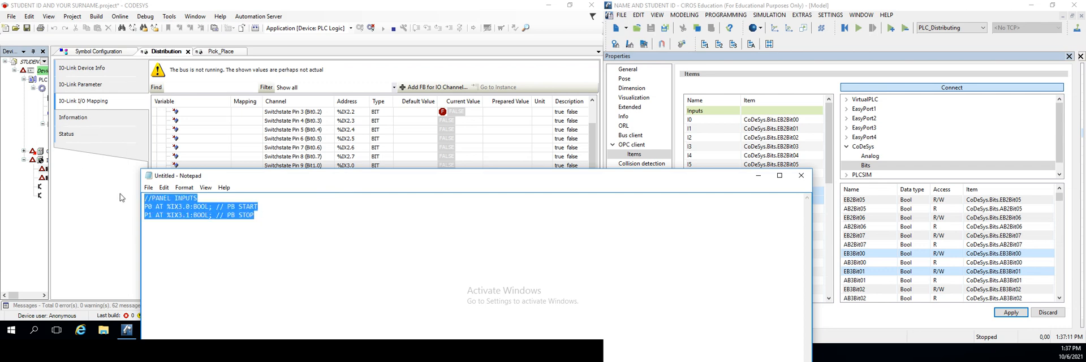
click(171, 241)
key(ctrl+v)
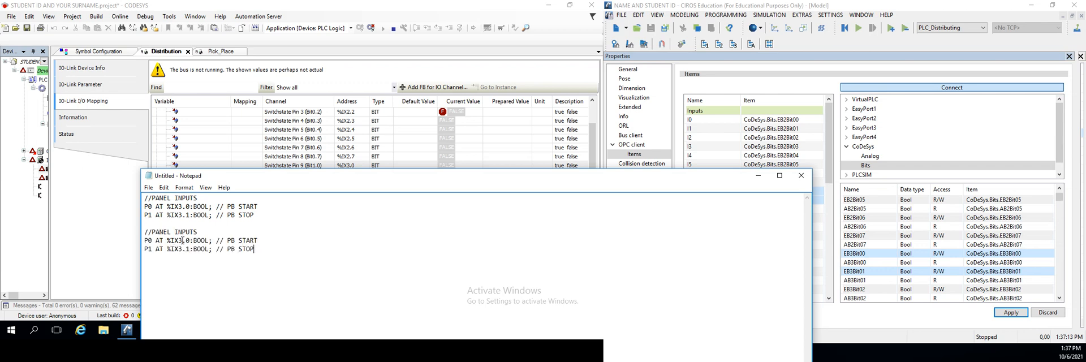
click(173, 232)
key(BackSpace)
key(BackSpace)
key(BackSpace)
key(BackSpace)
key(BackSpace)
text(DISTRIBUTION)
Change the two distribution declarations to S0 at %IX2.0 and S1 at %IX2.1
drag(258, 251, 143, 242)
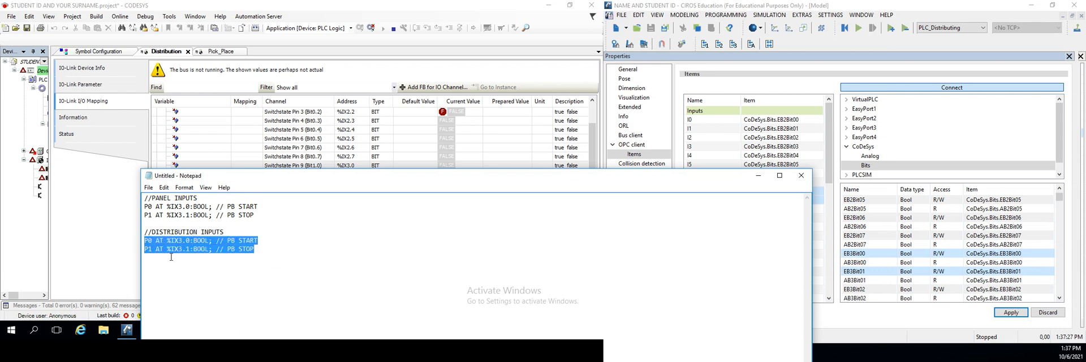
click(164, 250)
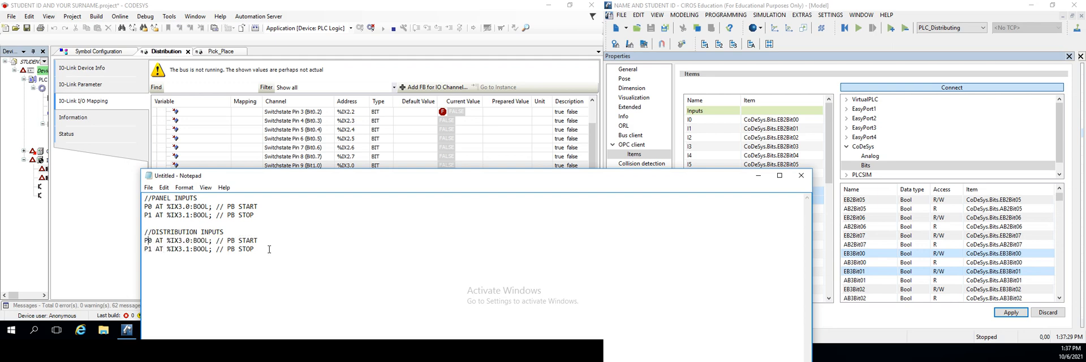
key(BackSpace)
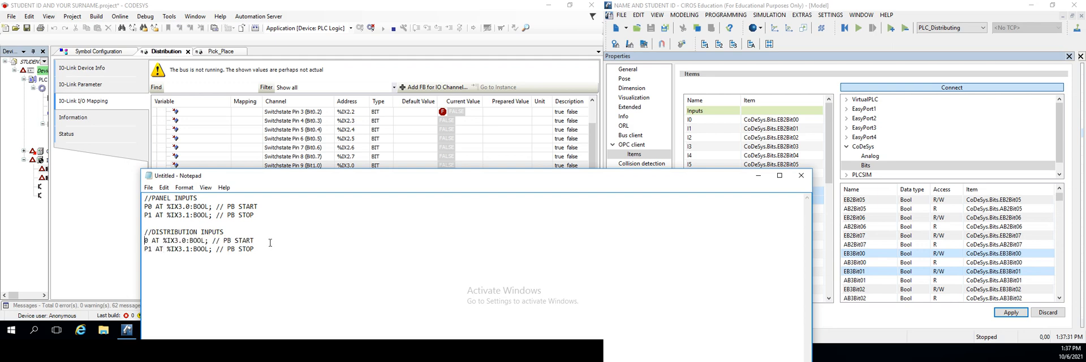
text(S)
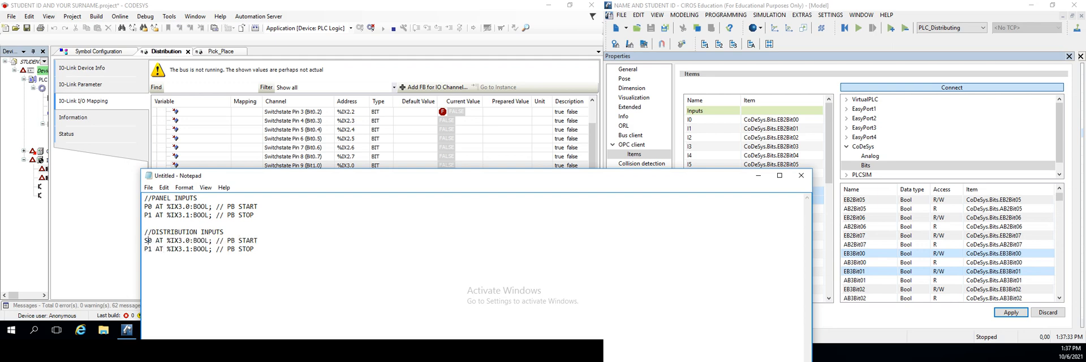
key(BackSpace)
text(S)
key(BackSpace)
text(2)
key(BackSpace)
text(2)
Maximize Notepad, select the -G1BG1 Workpiece at beginning of conveyor input in the CIROS I/O monitor, and set the S0 comment to S1
double_click(247, 240)
drag(711, 182, 585, 1)
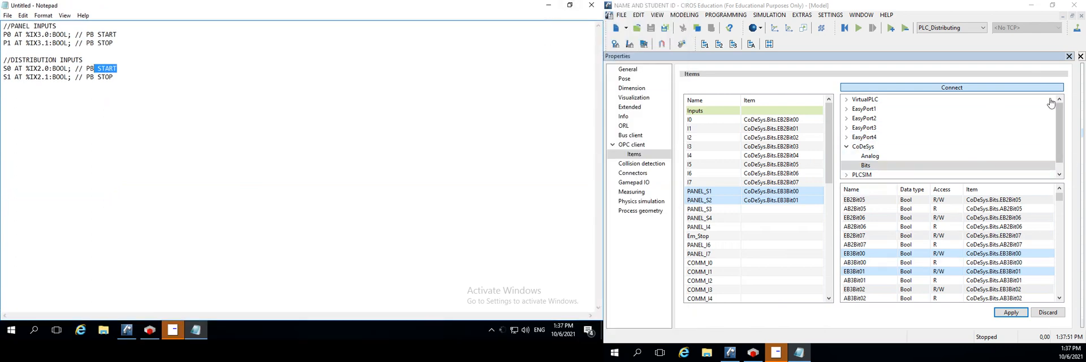
click(1080, 139)
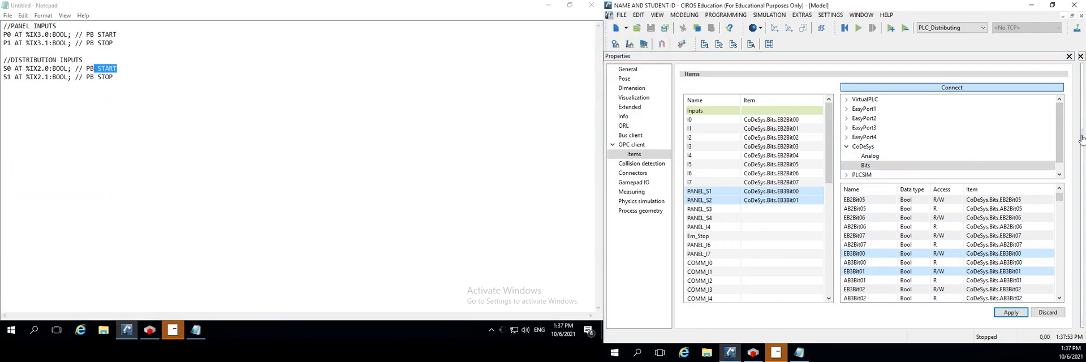
drag(1079, 164, 744, 211)
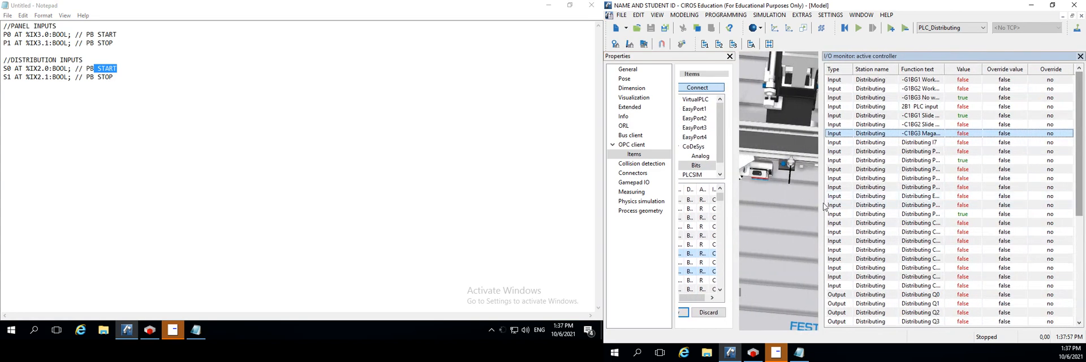
drag(820, 203, 718, 229)
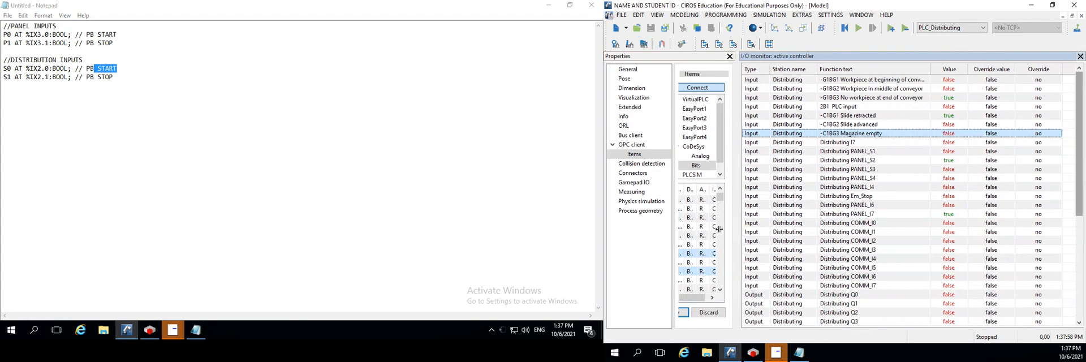
click(872, 82)
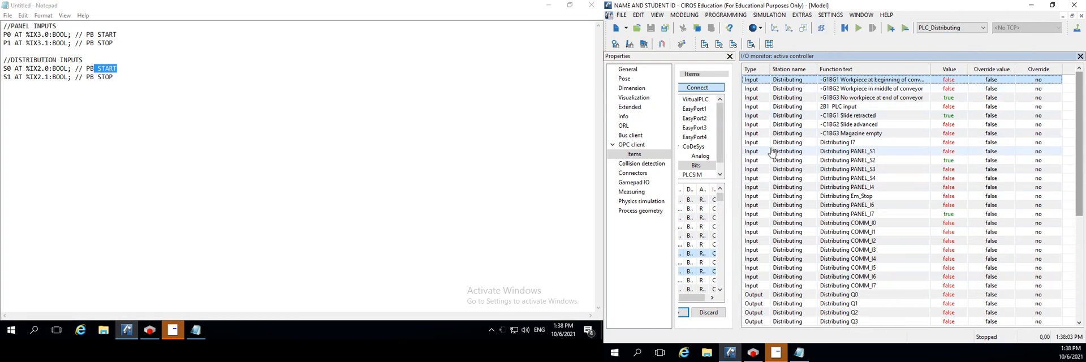
drag(127, 70, 87, 69)
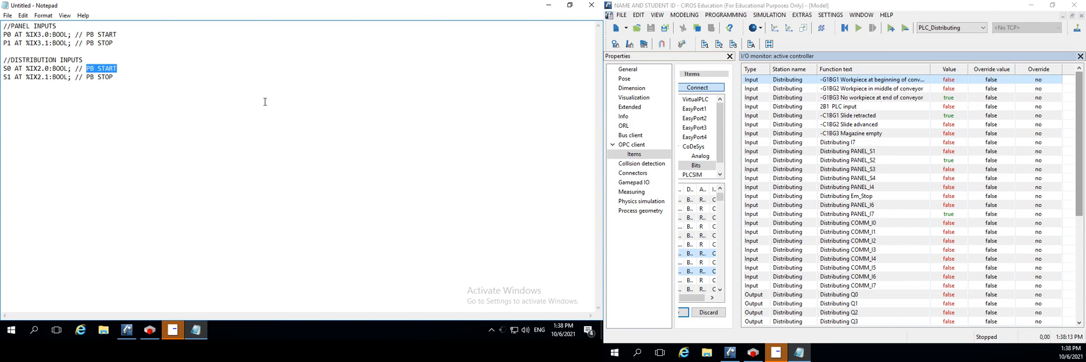
text(S)
Apply the OPC client item assignments in CIROS and close the Properties window
drag(739, 249, 918, 270)
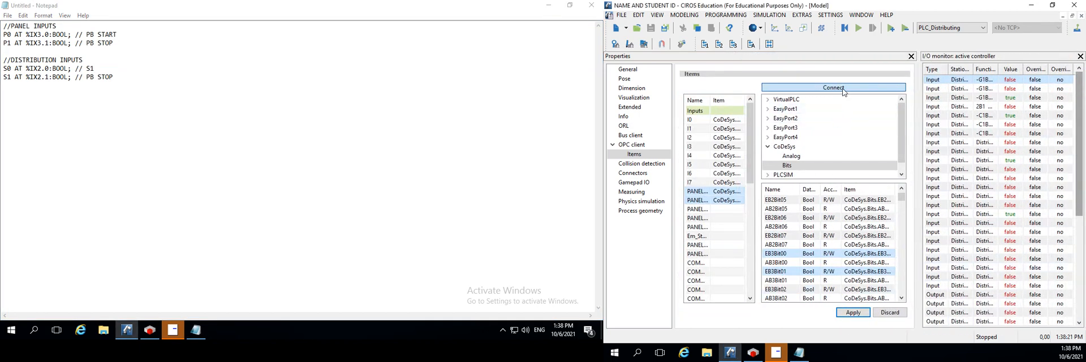
click(853, 312)
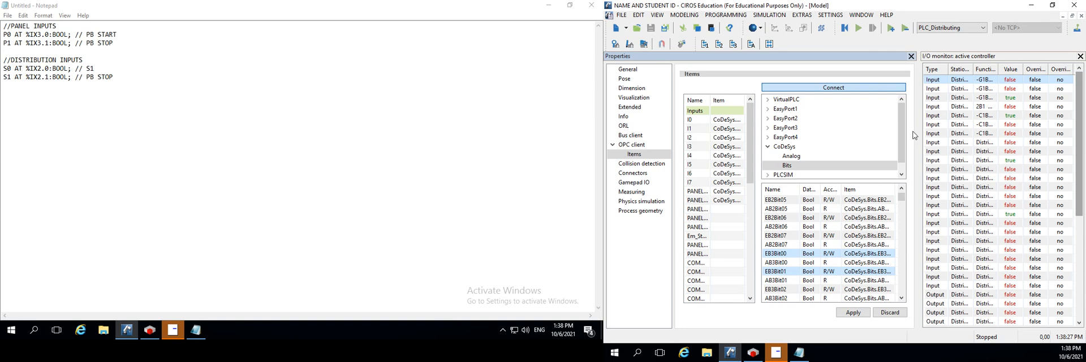
drag(917, 138, 850, 193)
click(843, 56)
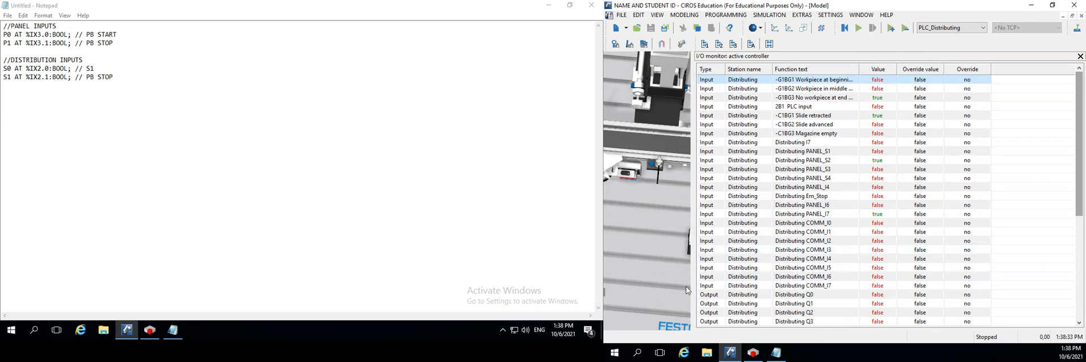
Enlarge the model view and locate the -G1BG3 No workpiece at end of conveyor sensor through the I/O monitor
drag(693, 277, 863, 277)
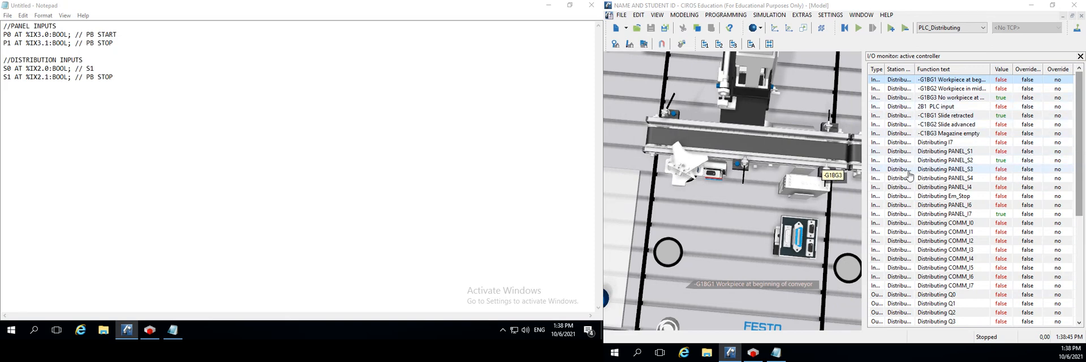
click(934, 100)
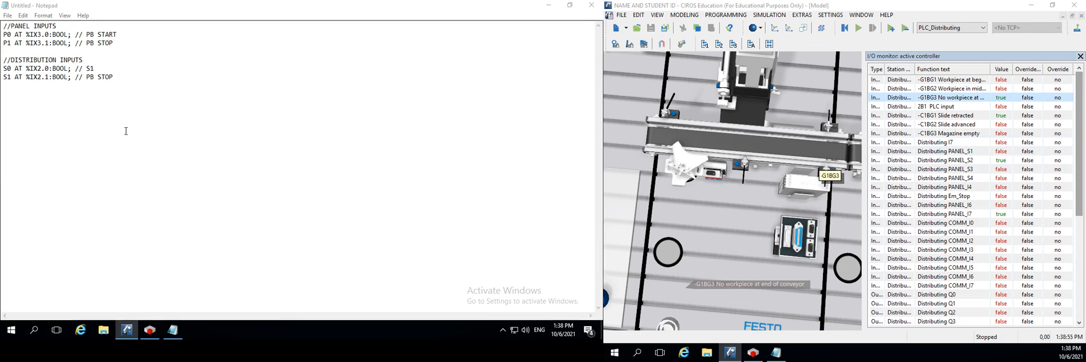
In Notepad, set the S0 declaration's comment to "POINT A" and the S1 declaration's comment to "POINT B"
click(117, 76)
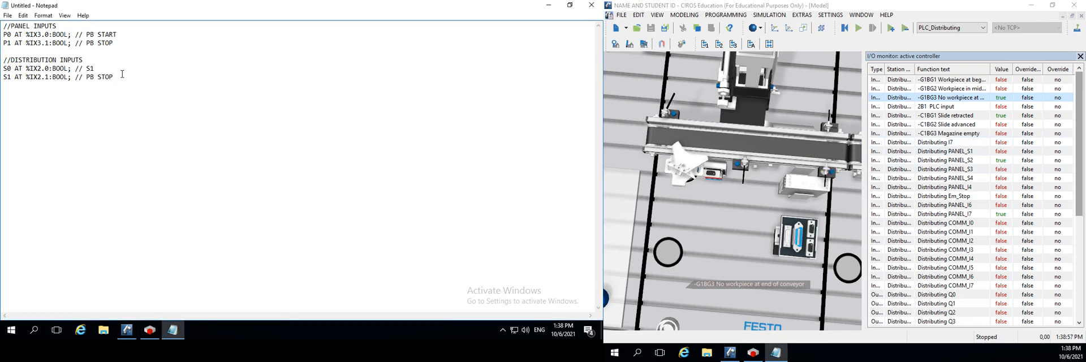
key(BackSpace)
key(BackSpace)
key(BackSpace)
key(BackSpace)
key(BackSpace)
click(97, 68)
key(BackSpace)
key(BackSpace)
text(POINT A)
click(101, 77)
key(BackSpace)
key(BackSpace)
text(POINT)
Rename the distribution variables S0 and S1 in Notepad to PA and PB
drag(114, 78, 1, 85)
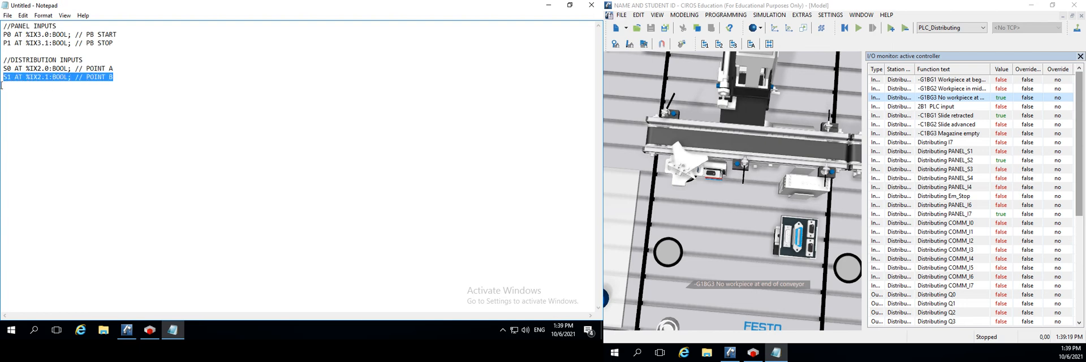
click(18, 91)
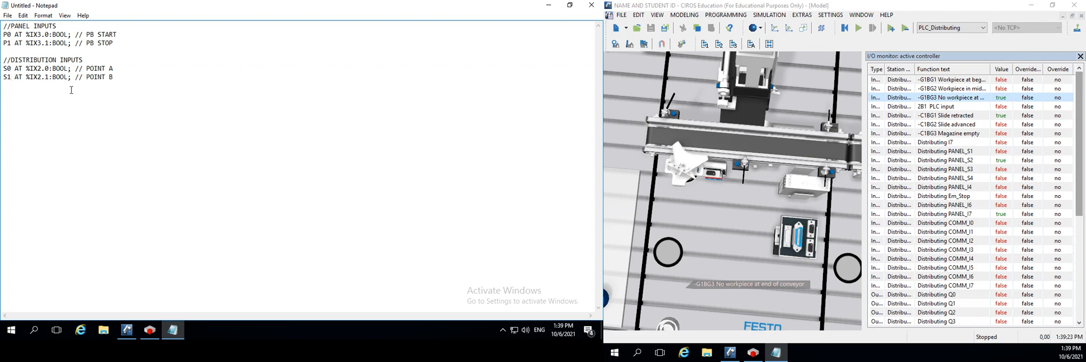
click(13, 68)
key(BackSpace)
key(BackSpace)
text(PA)
click(14, 78)
key(BackSpace)
key(BackSpace)
text(PB)
Duplicate the PB declaration and turn the copy into PC at %IX2.2 with the comment "POINT C"
drag(124, 81, 3, 78)
key(ctrl+c)
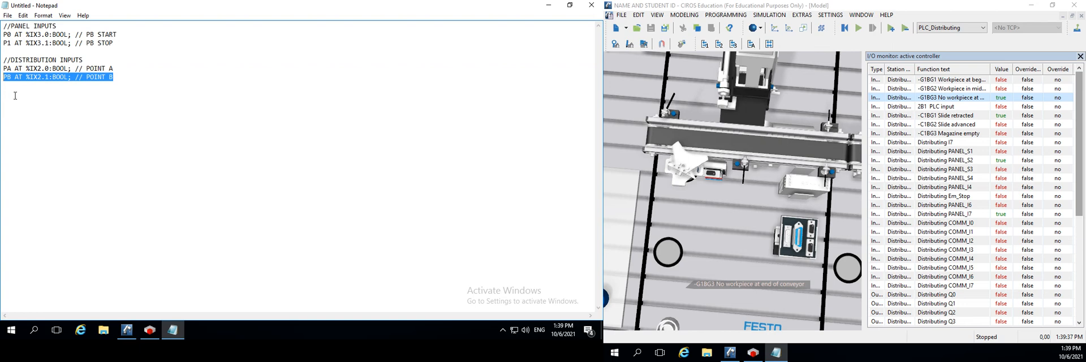
click(138, 77)
key(Return)
key(ctrl+v)
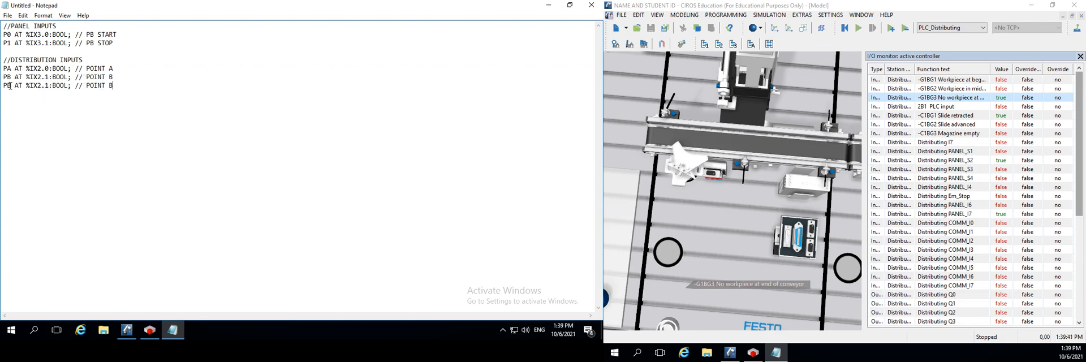
key(BackSpace)
text(C)
click(128, 94)
key(BackSpace)
key(BackSpace)
text(2)
drag(120, 86, 2, 87)
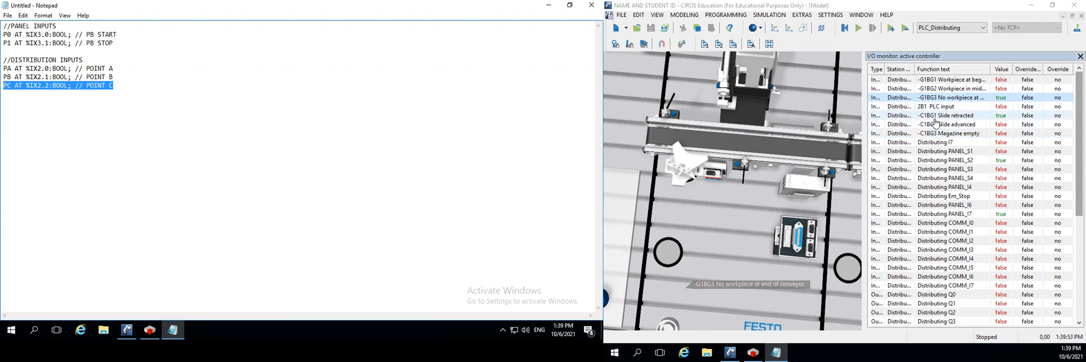
Examine the CIROS I/O monitor inputs from 2B1 PLC input through Distributing I7 and return to -C1BG1 Slide retracted
click(933, 106)
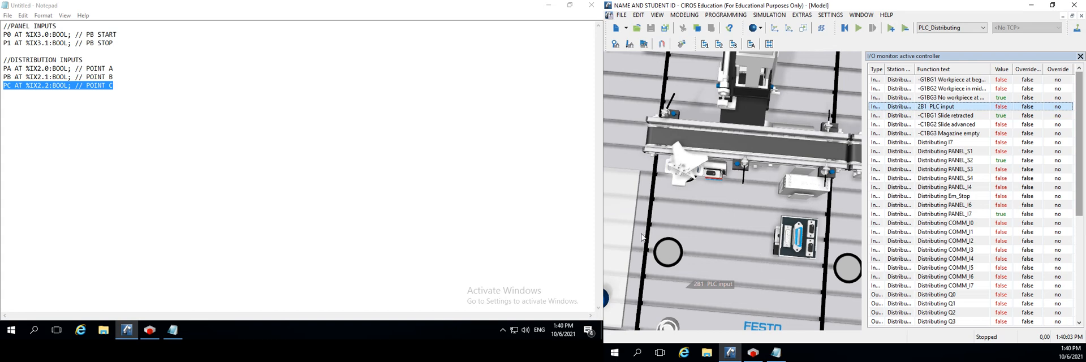
scroll(752, 252, down, 3)
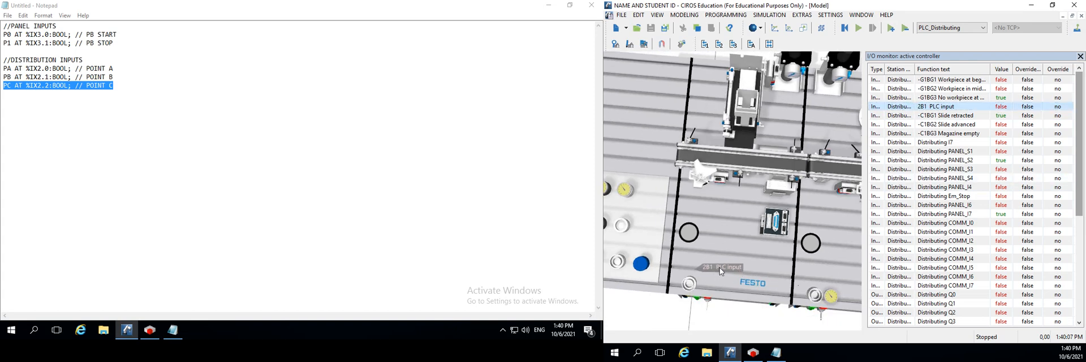
click(937, 116)
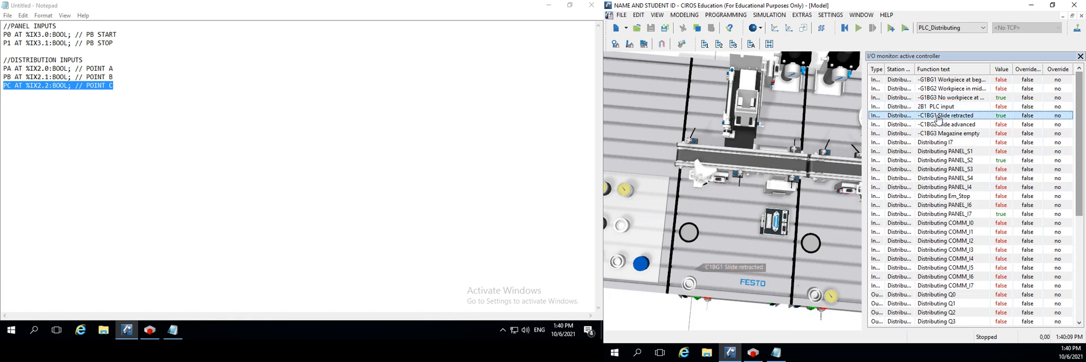
click(939, 124)
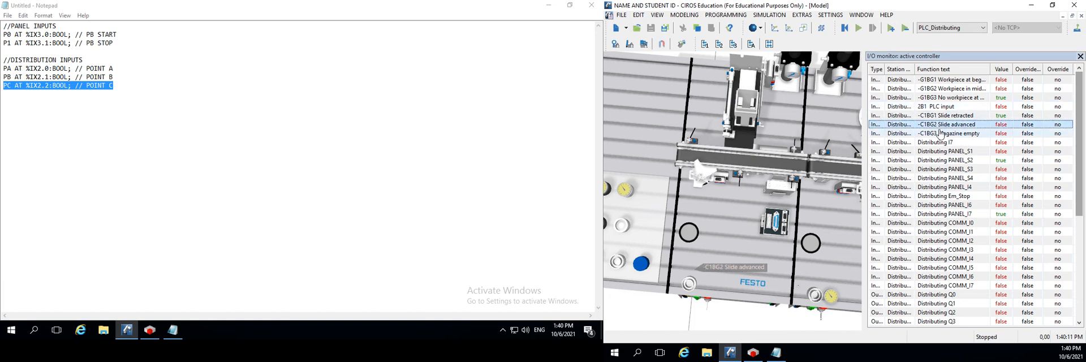
click(940, 134)
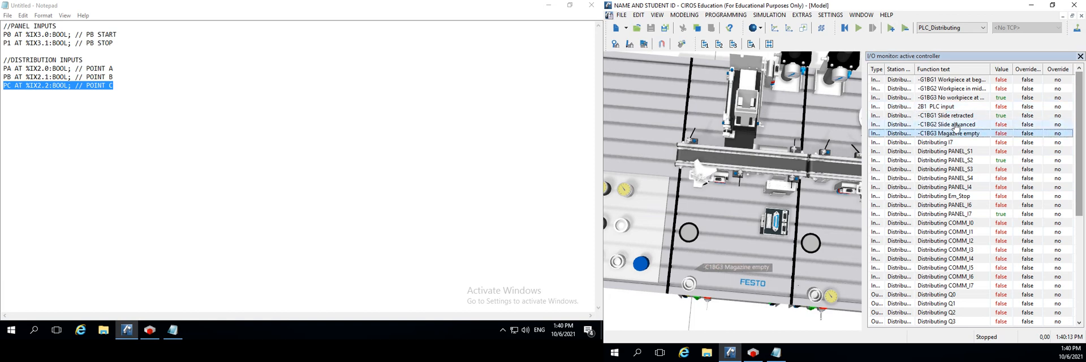
click(948, 142)
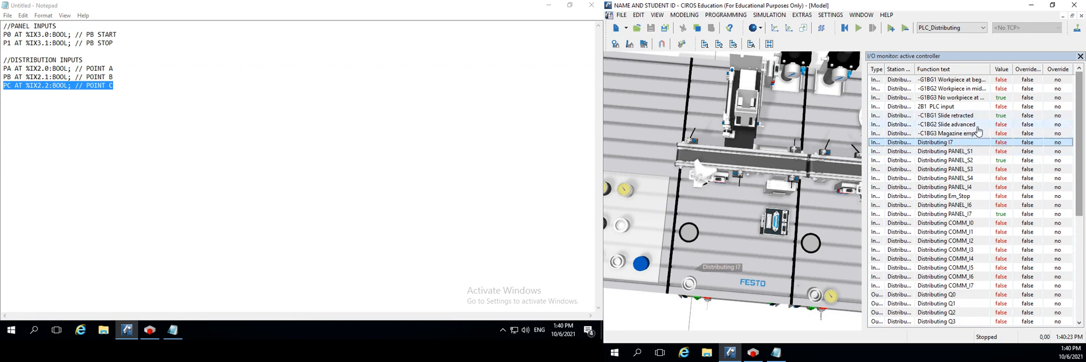
click(955, 116)
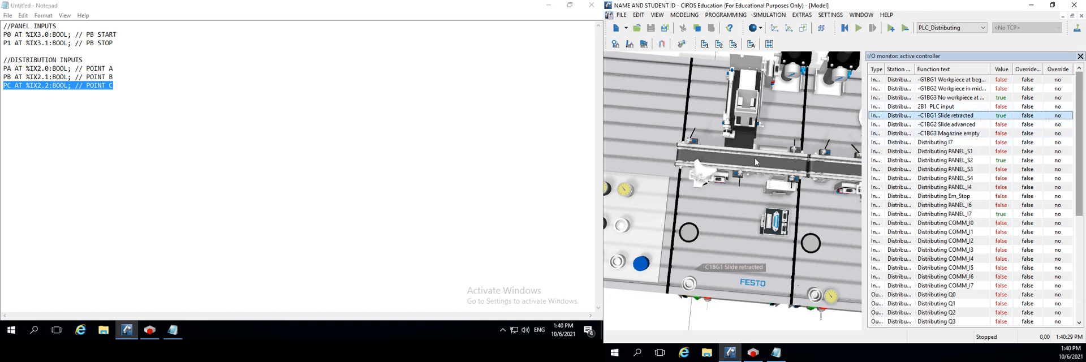
Duplicate the PC declaration in Notepad, naming the copy PX and setting its address to %IX2.3
drag(121, 86, 6, 88)
key(ctrl+c)
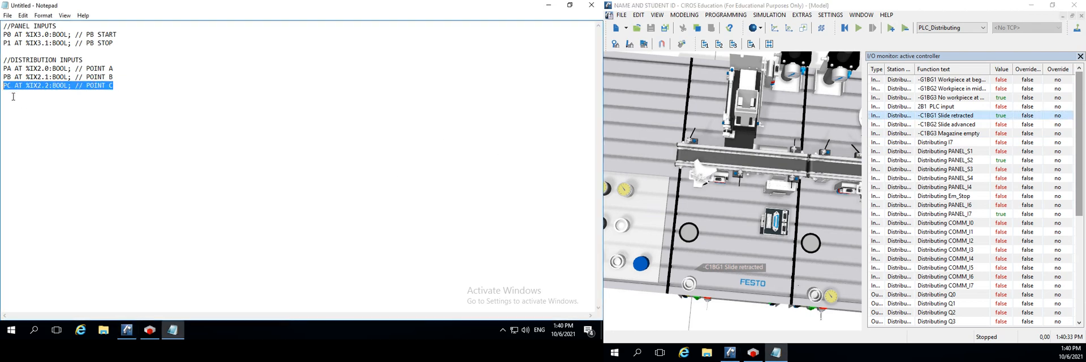
click(12, 92)
click(118, 93)
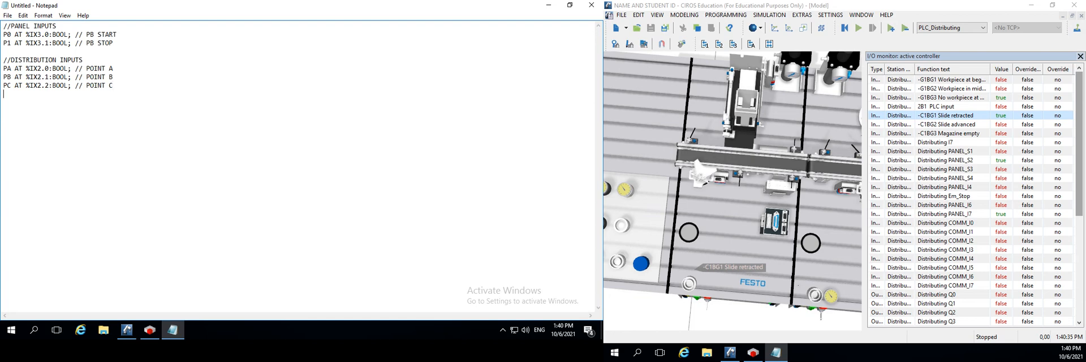
key(Return)
key(ctrl+v)
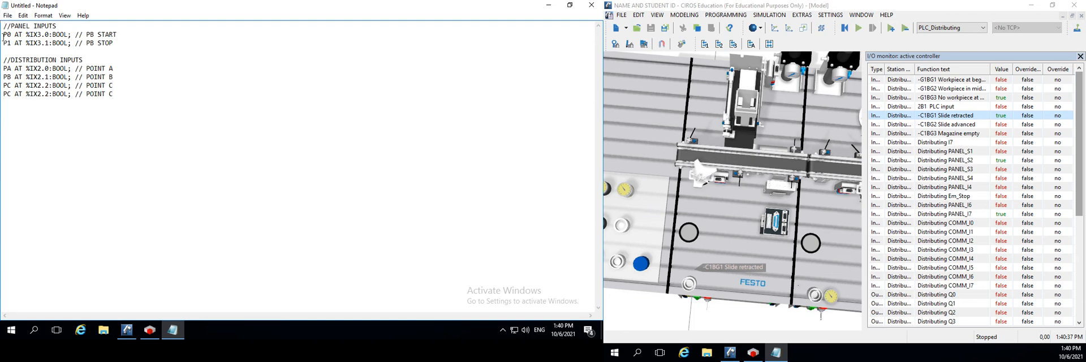
click(12, 93)
key(BackSpace)
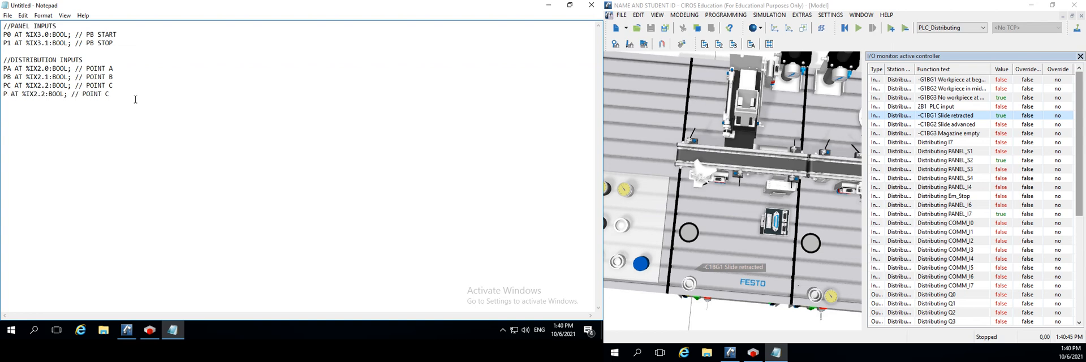
text(X)
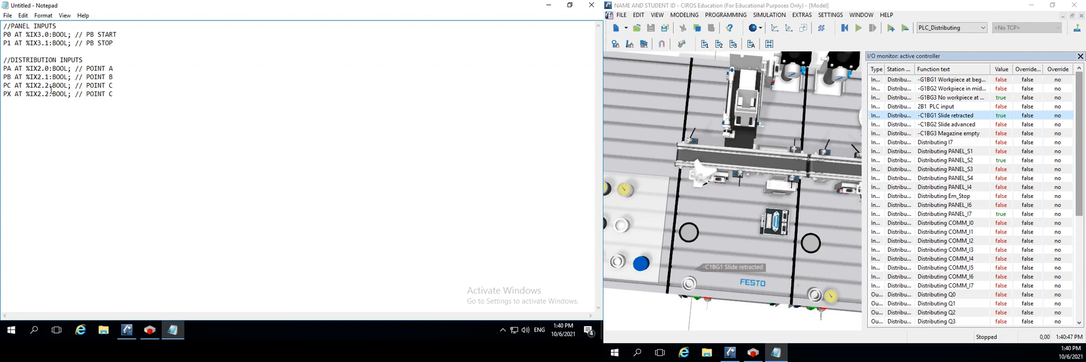
click(54, 94)
key(BackSpace)
text(3)
Change the PX declaration's comment to "N/A"
mouse_move(119, 94)
mouse_down()
mouse_move(88, 94)
mouse_move(110, 96)
mouse_up()
text(N)
text(A)
click(111, 93)
key(BackSpace)
key(BackSpace)
key(BackSpace)
key(BackSpace)
key(BackSpace)
key(BackSpace)
Duplicate the PX declaration on a new line below it
drag(116, 95, 2, 104)
key(ctrl+c)
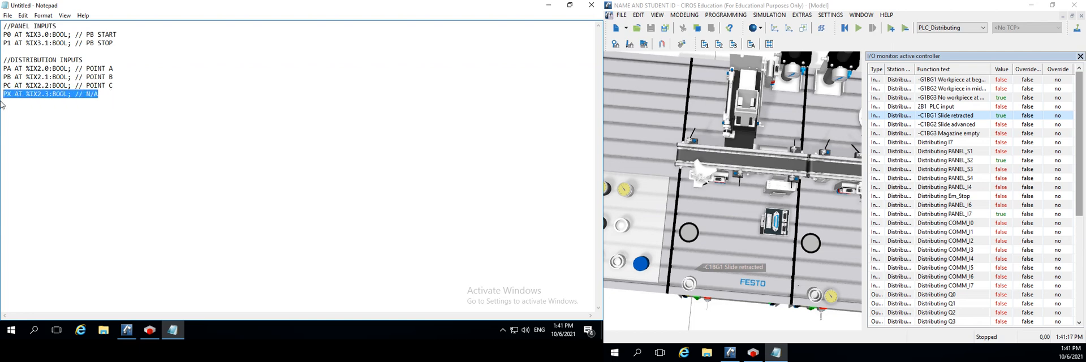
click(11, 105)
click(124, 93)
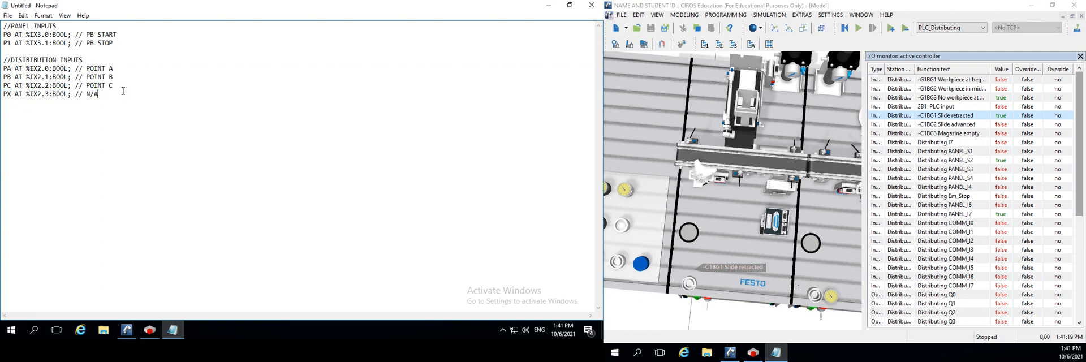
key(Return)
key(ctrl+v)
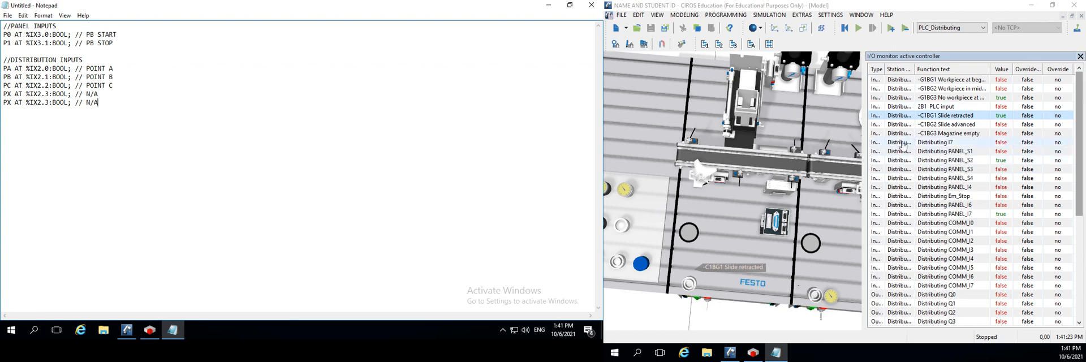
Select the -C1BG1 Slide retracted input in the CIROS I/O monitor and locate its sensor on the model's cylinder
click(956, 124)
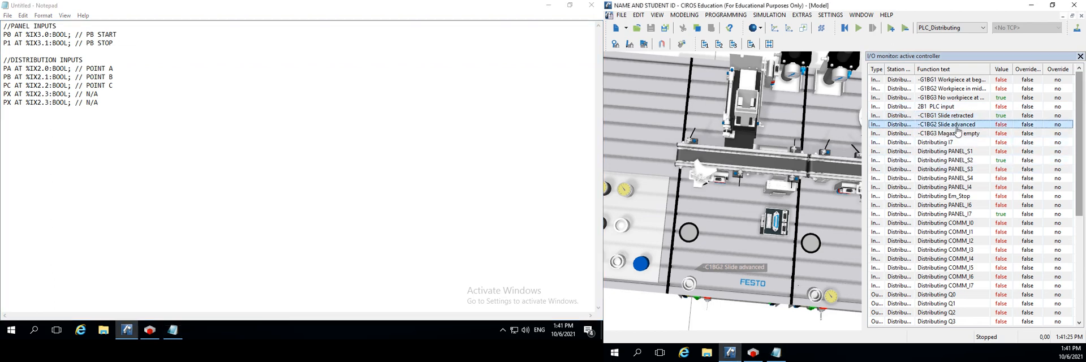
click(950, 116)
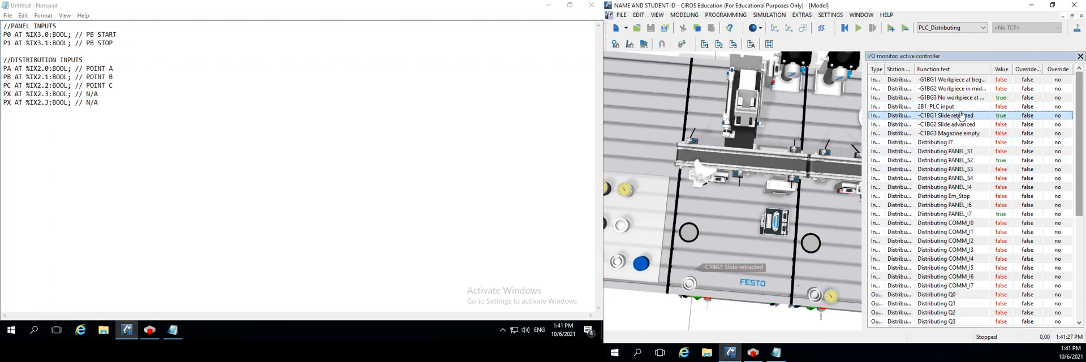
drag(719, 201, 765, 183)
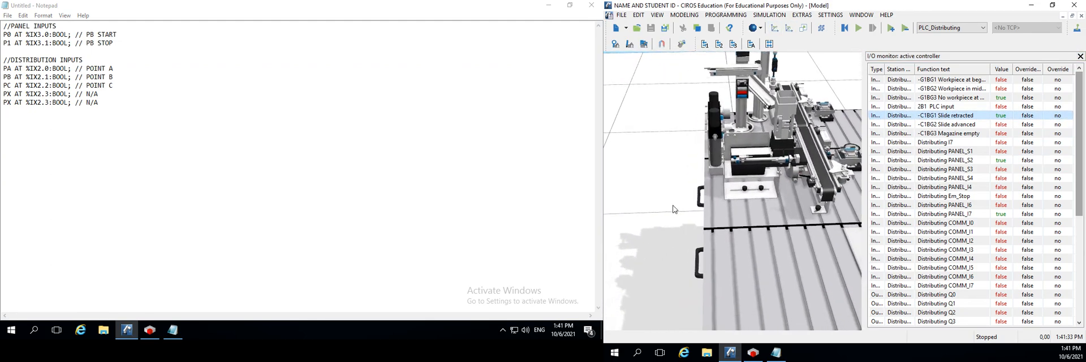
scroll(748, 181, up, 5)
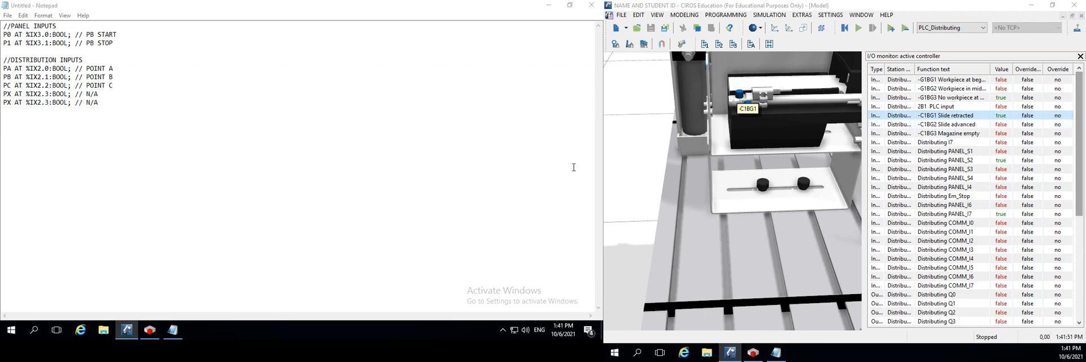
Rename the variable in the duplicated PX declaration in Notepad to CR
click(11, 103)
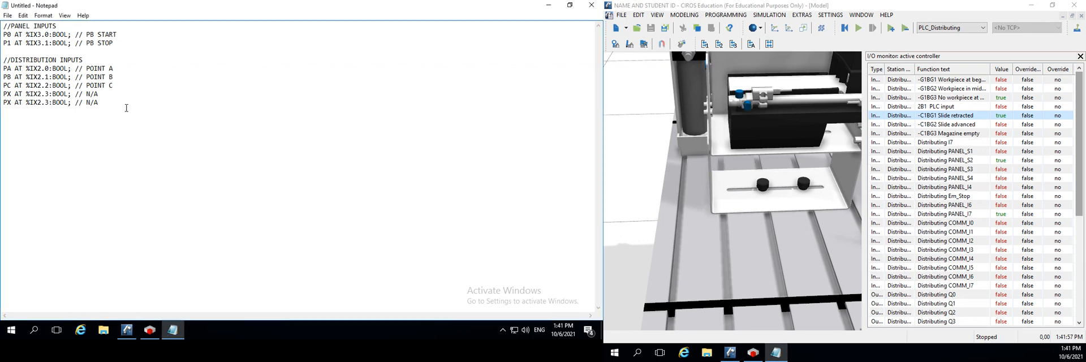
key(BackSpace)
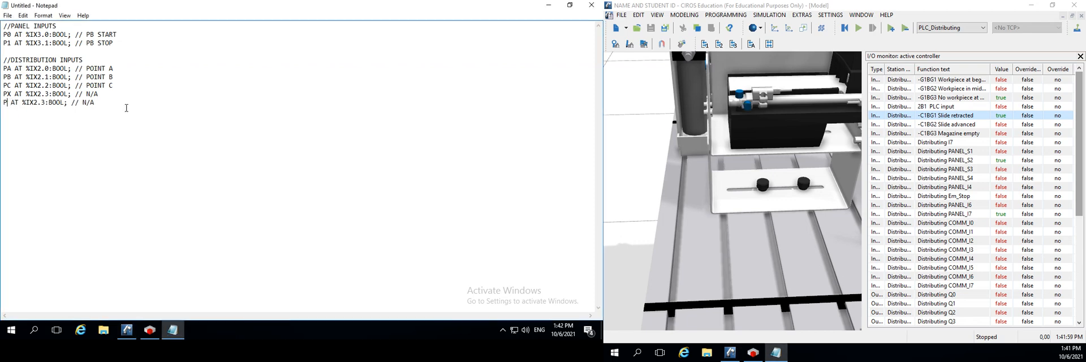
key(BackSpace)
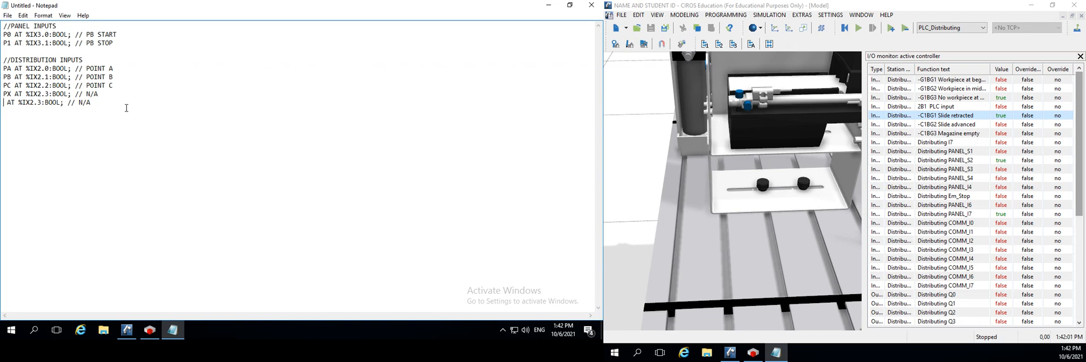
text(C )
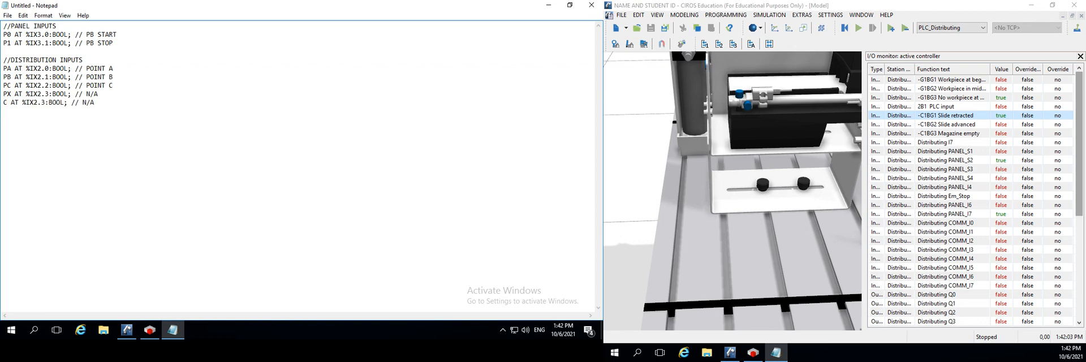
text(1)
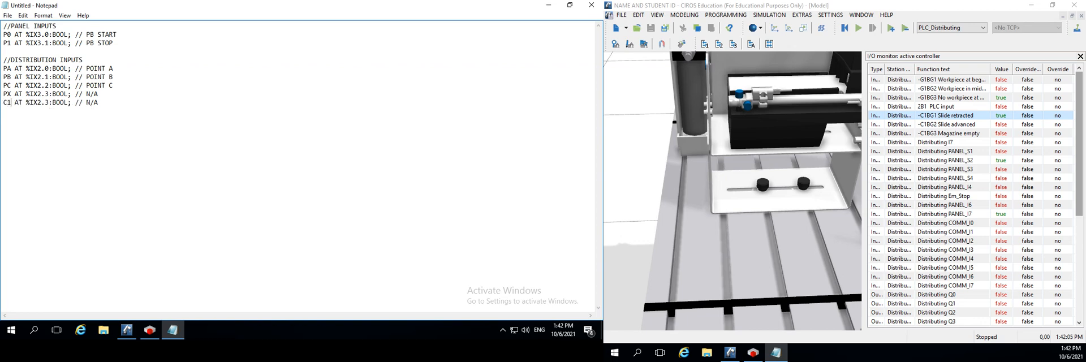
key(BackSpace)
text(R)
Replace the CR declaration's comment with "CYLINDER RETRACTED"
click(102, 103)
key(BackSpace)
key(BackSpace)
key(BackSpace)
text(CYLINDER RETRACT)
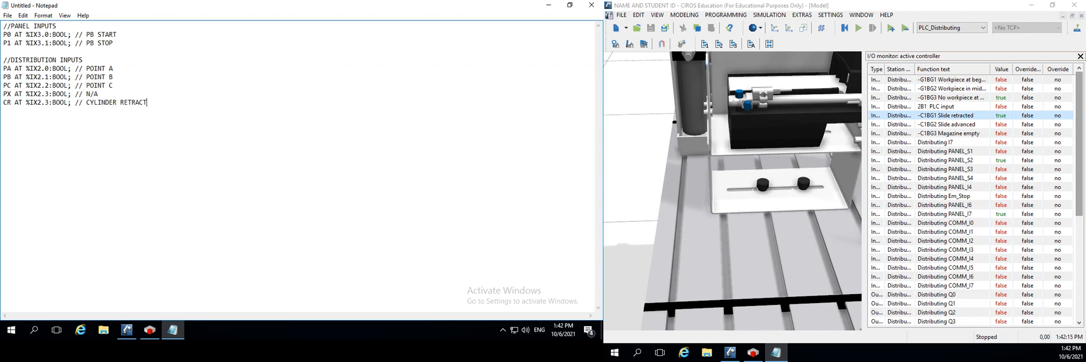
text(ED)
Duplicate the CR declaration on the line below it
drag(173, 103, 1, 104)
key(ctrl+c)
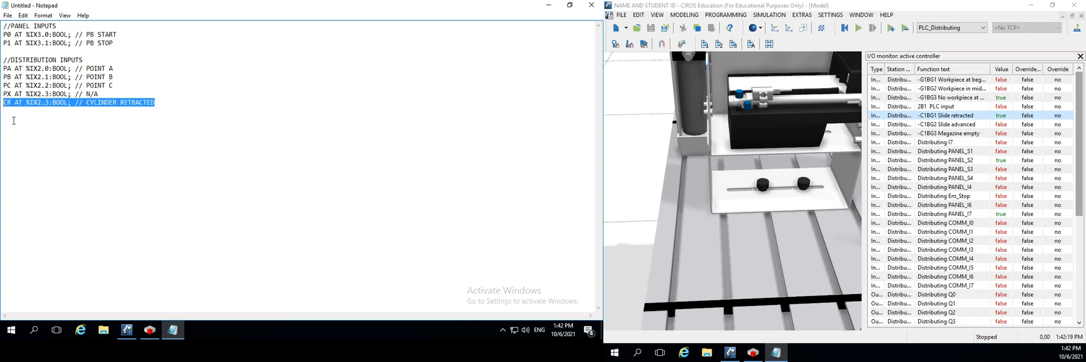
click(11, 111)
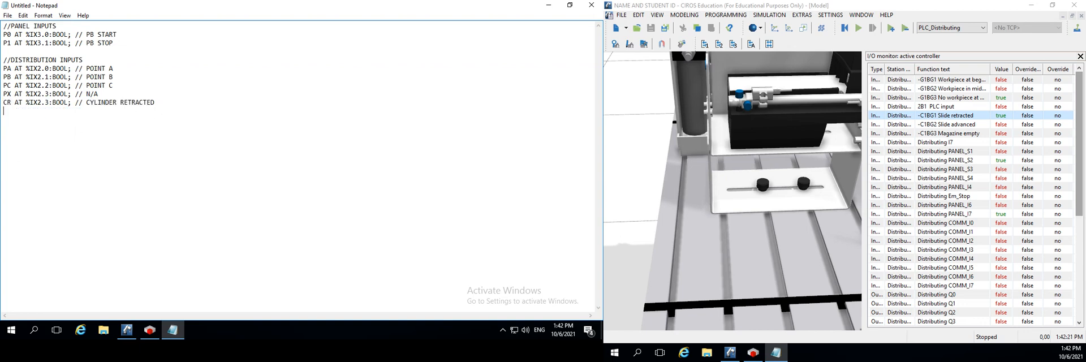
key(Return)
key(ctrl+v)
Set the address of the first CR declaration to %IX2.4 and that of its copy to %IX2.5
click(51, 99)
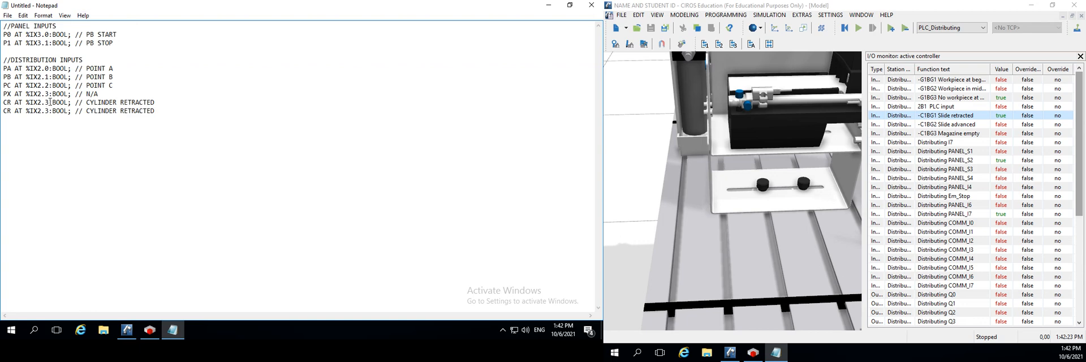
key(BackSpace)
text(4)
key(BackSpace)
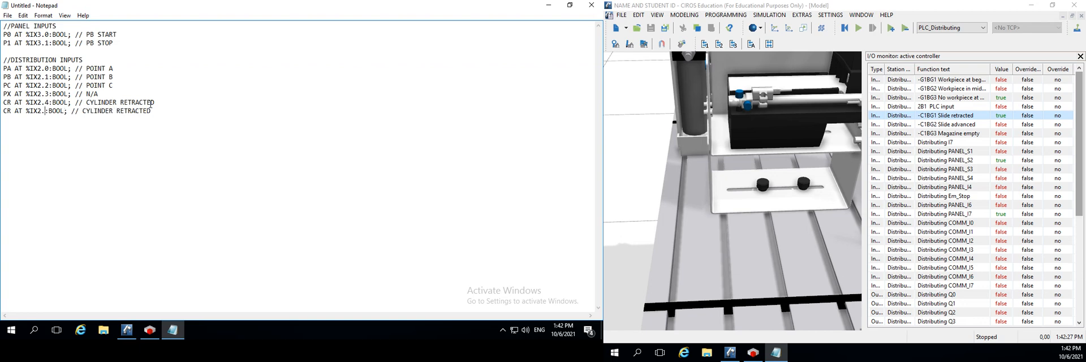
text(5)
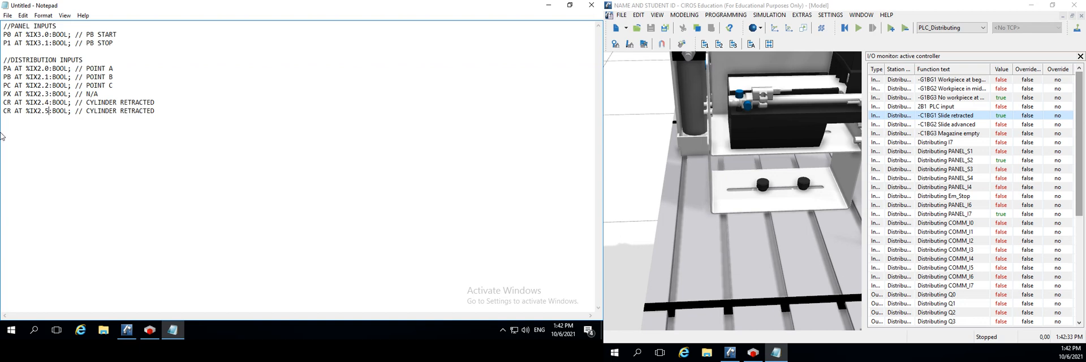
Rename the variable in the second CR declaration, at address %IX2.5, to CE
key(BackSpace)
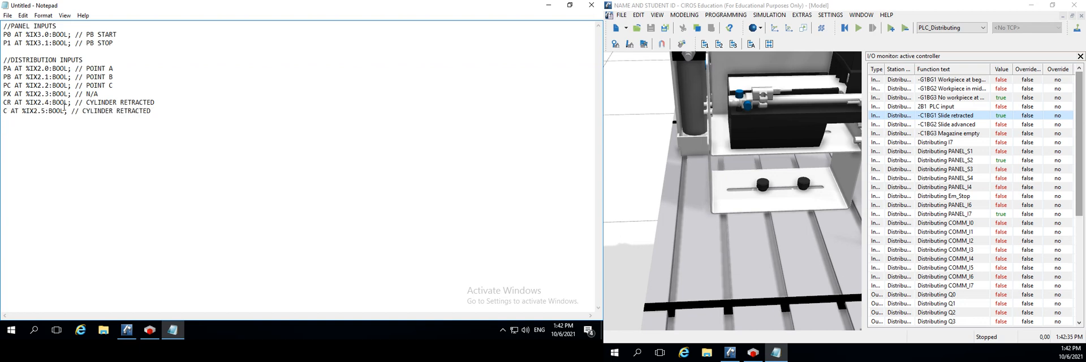
text(E)
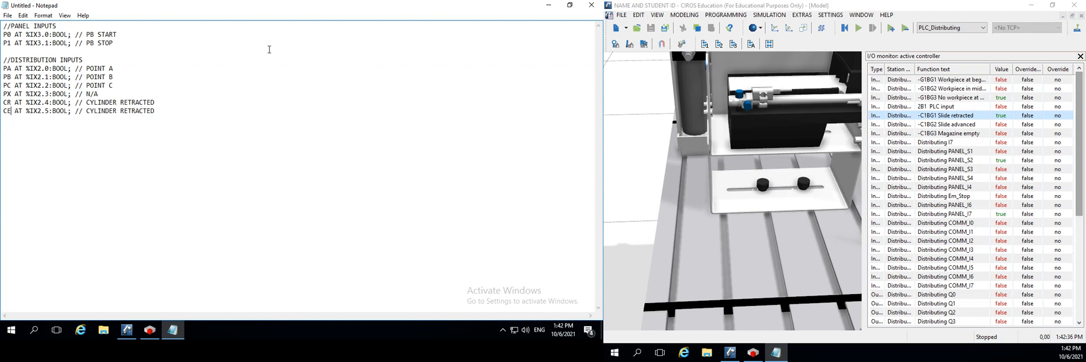
Examine the slide retracted, slide advanced and magazine empty inputs in the CIROS I/O monitor and the cylinder in the 3D model
click(955, 126)
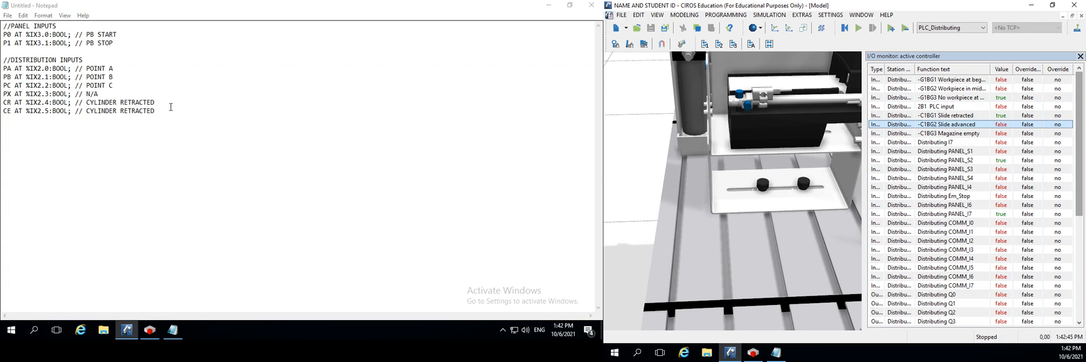
click(948, 135)
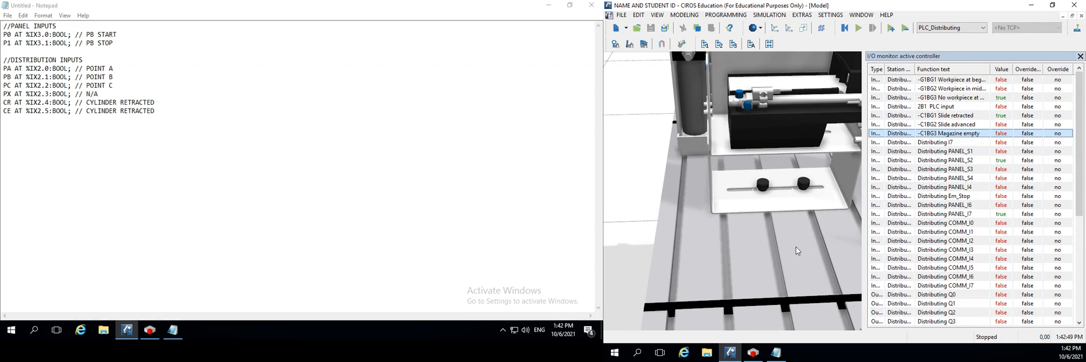
drag(796, 247, 733, 265)
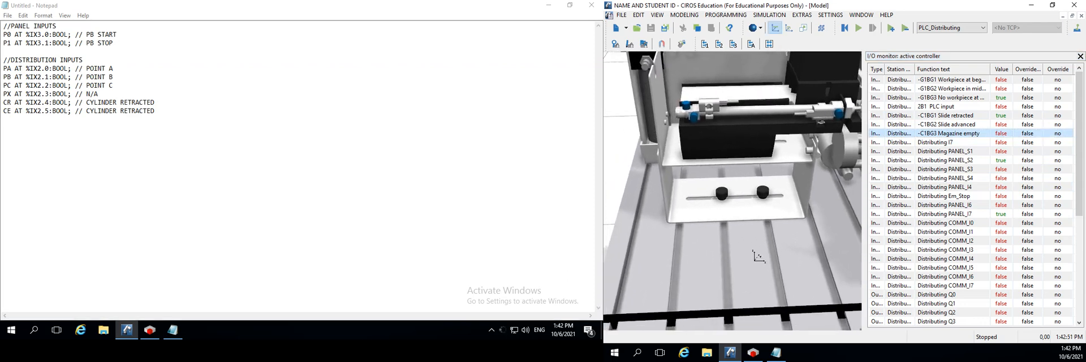
click(1006, 117)
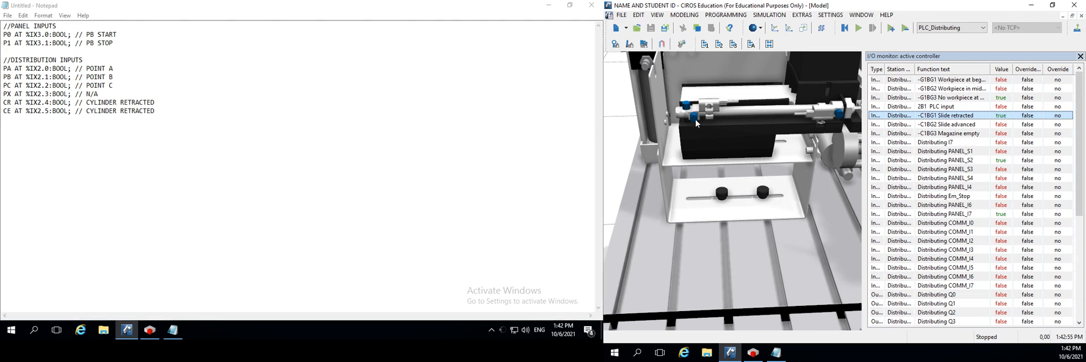
mouse_move(695, 119)
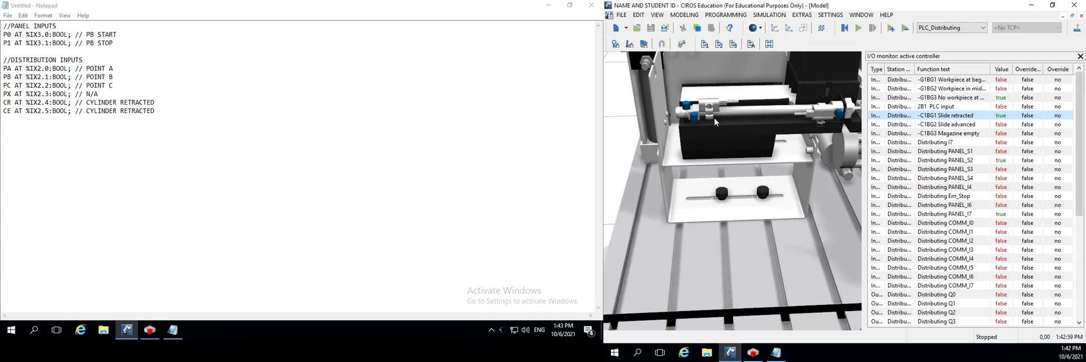
scroll(718, 109, up, 2)
drag(725, 111, 733, 204)
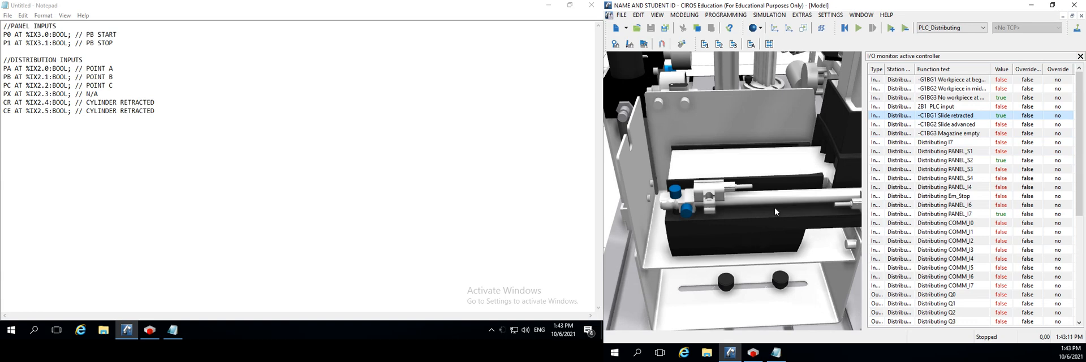
drag(807, 233, 755, 213)
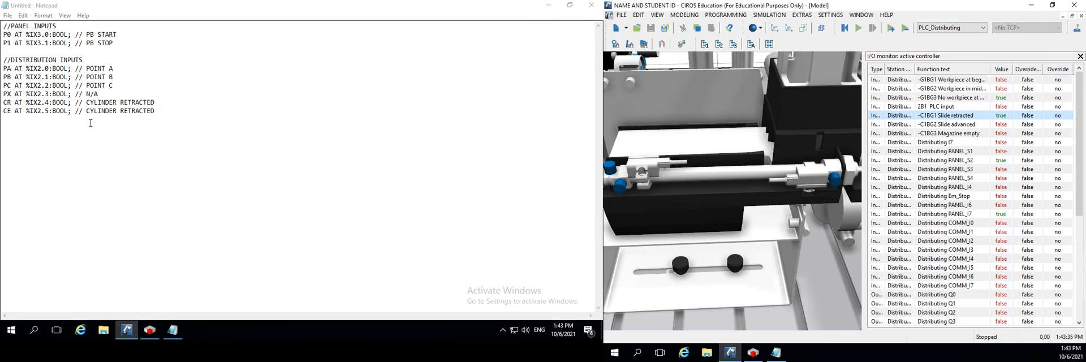
Change the comment of the CE declaration in Notepad to "CYLINDER ADVANCED"
double_click(156, 111)
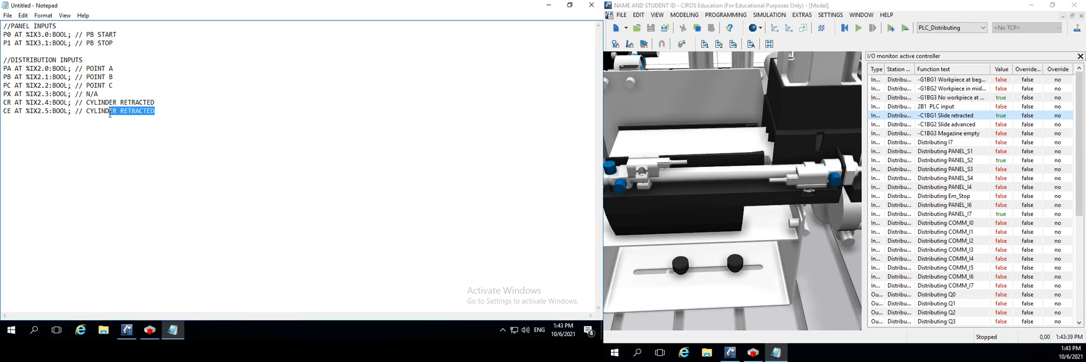
text(A)
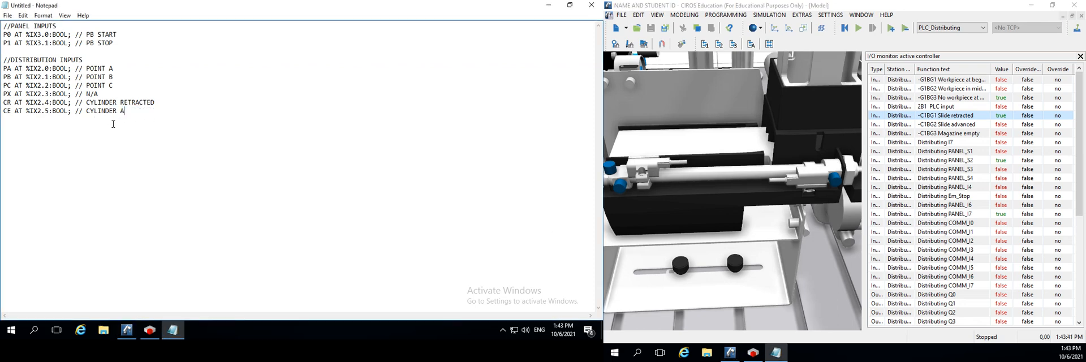
text(DVANCED)
Duplicate the CE declaration on the line below it
drag(152, 111, 2, 125)
key(ctrl+c)
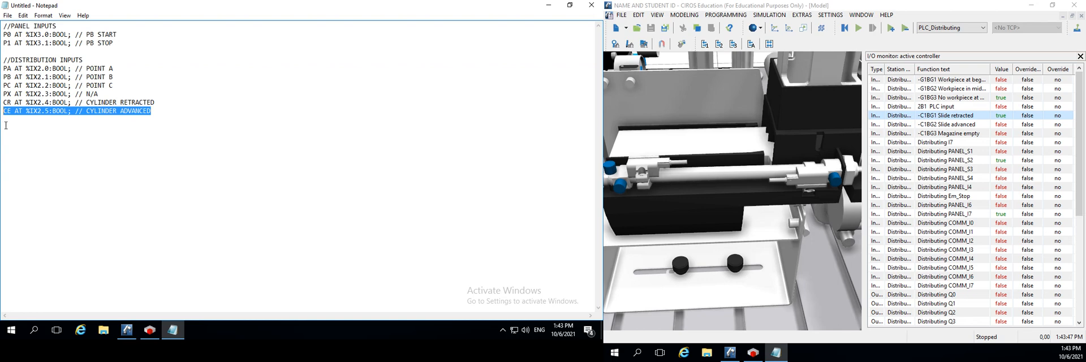
click(8, 123)
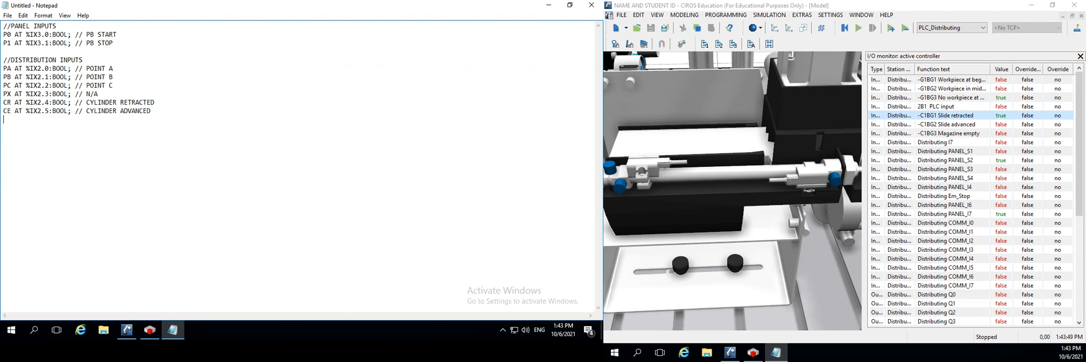
key(ctrl+v)
Rename the variable in the duplicated CE declaration to ME and set its address to %IX2.6
click(10, 120)
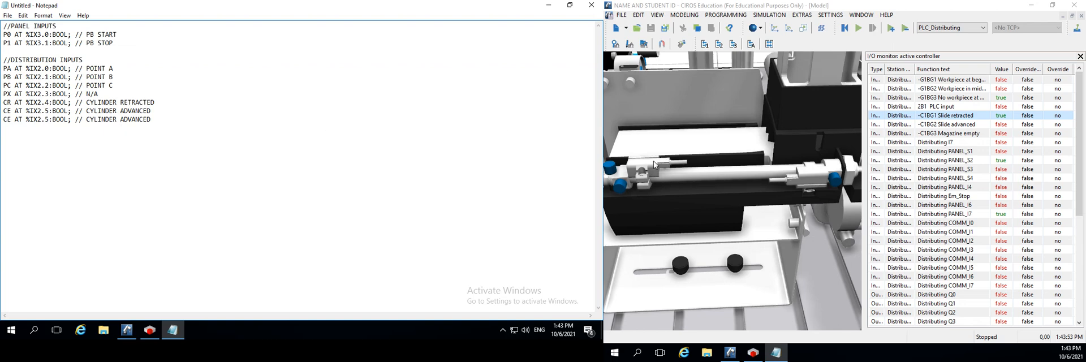
key(BackSpace)
text(M)
text(E)
key(BackSpace)
key(BackSpace)
key(BackSpace)
text(M)
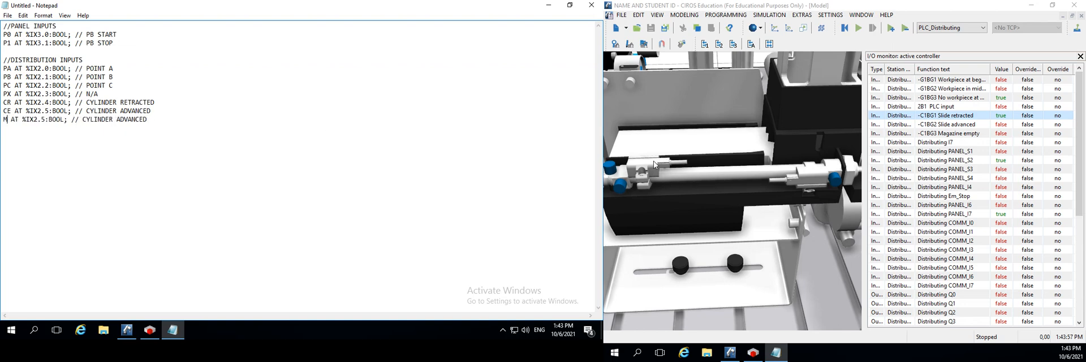
text(E)
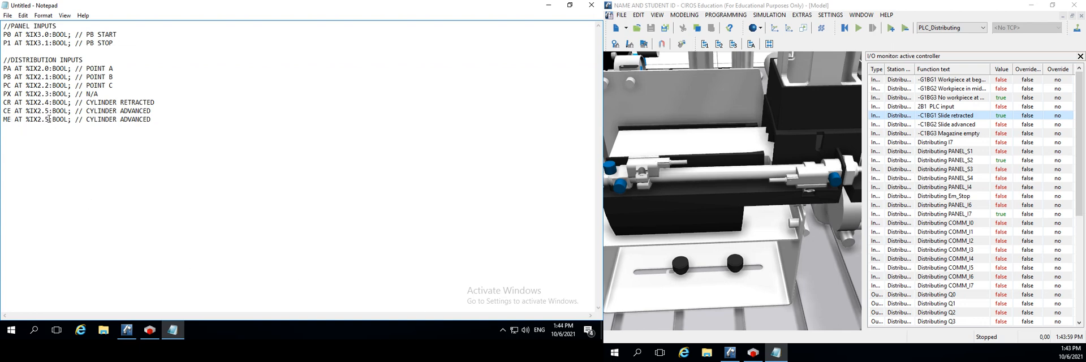
key(BackSpace)
text(6)
Replace the comment of the ME declaration with "M EMPTY"
key(shift+Right)
key(shift+Right)
key(shift+Right)
key(shift+Right)
key(shift+Right)
key(shift+Right)
key(shift+Right)
key(shift+Right)
key(shift+Right)
key(shift+Right)
key(shift+Right)
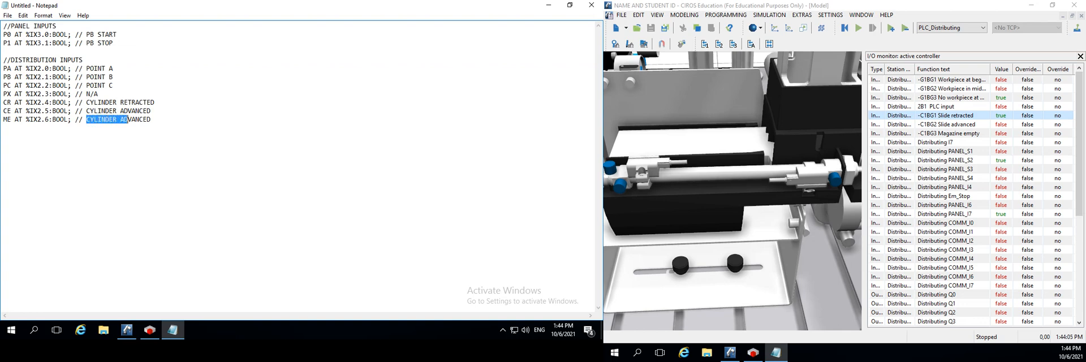
key(shift+Right)
key(shift+Right)
key(shift+Right)
key(shift+Right)
key(shift+Right)
key(shift+Right)
text(maga)
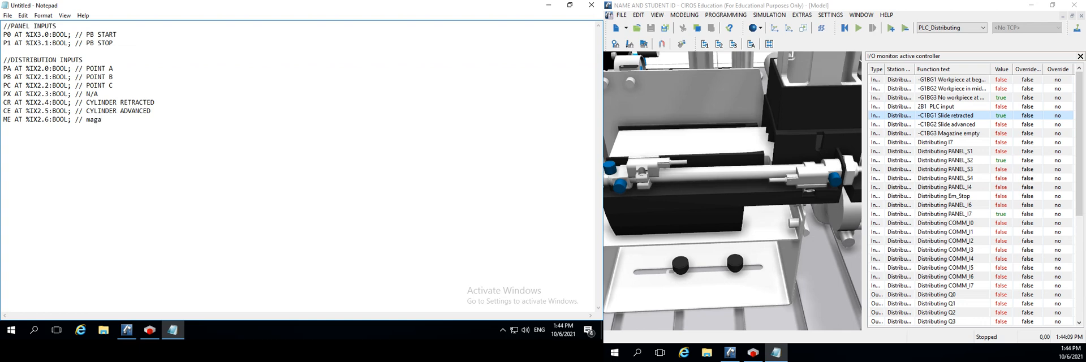
key(BackSpace)
key(BackSpace)
key(BackSpace)
key(BackSpace)
text(MA)
key(BackSpace)
text(EMPTY)
Copy the distribution inputs heading and the PA declaration below the ME line, separated by a blank line
drag(115, 68, 1, 65)
key(ctrl+c)
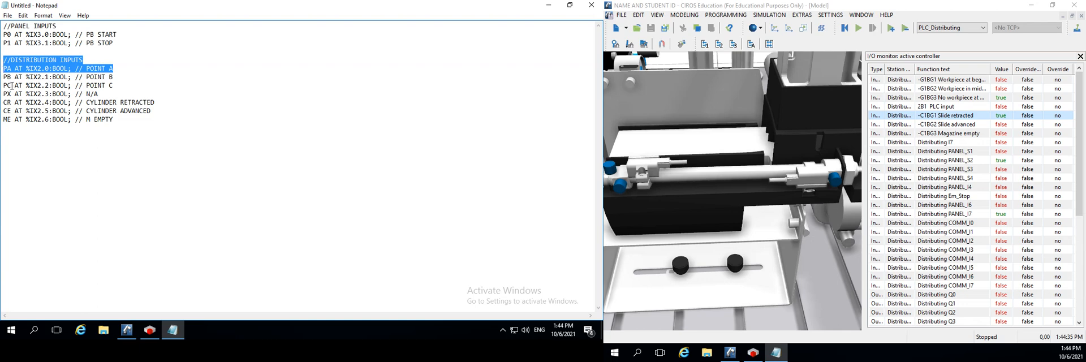
click(24, 133)
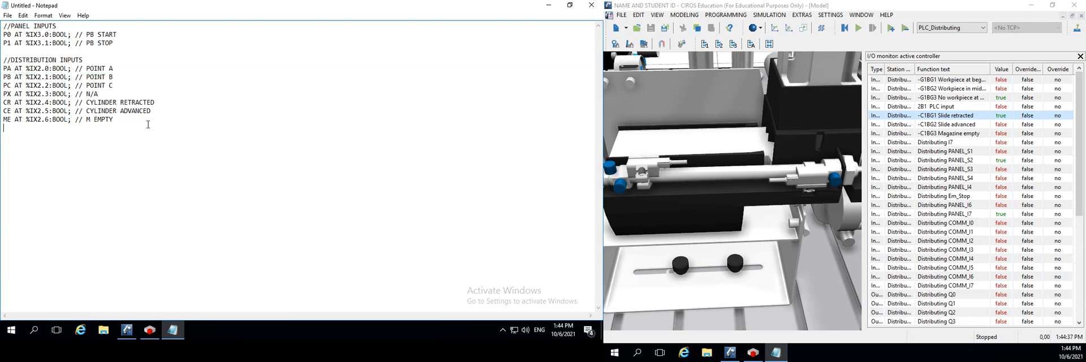
key(ctrl+v)
click(118, 124)
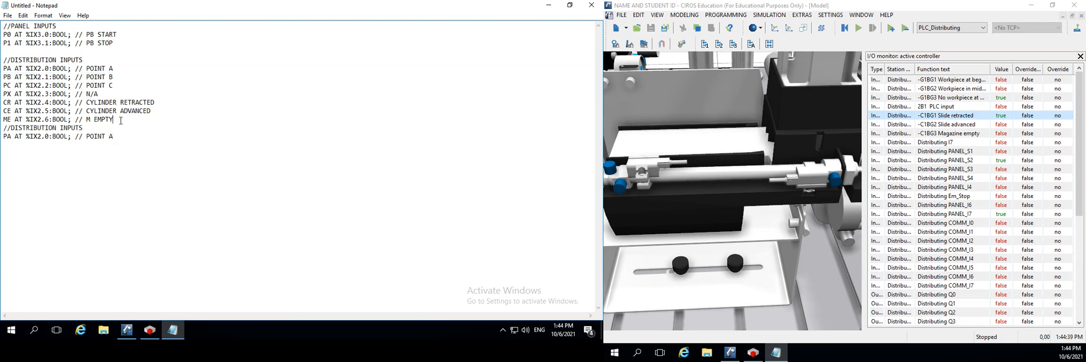
key(Return)
Change the copied section heading to "//DISTRIBUTION OUTPUTS"
click(68, 136)
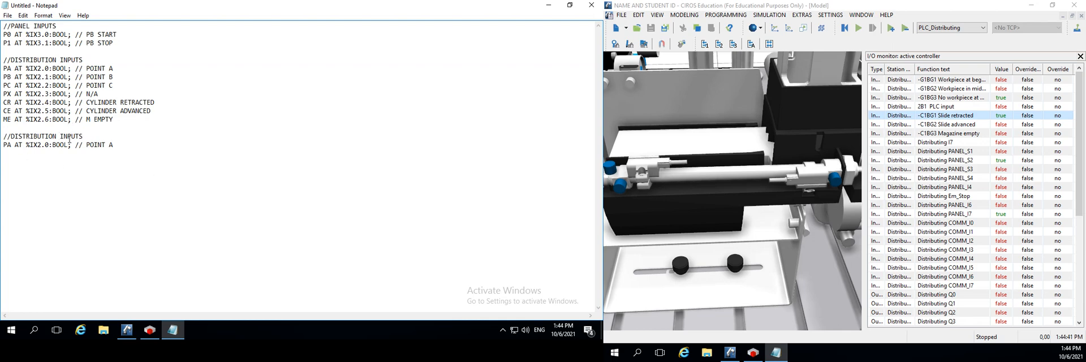
key(BackSpace)
key(BackSpace)
text(OUT)
Rename the variable under the distribution outputs heading to CB and set its address to %QX2.0
click(13, 146)
key(BackSpace)
key(BackSpace)
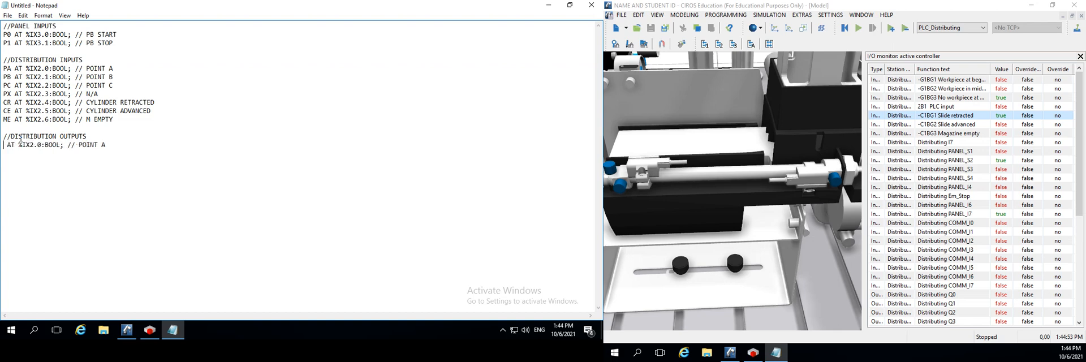
text(CB)
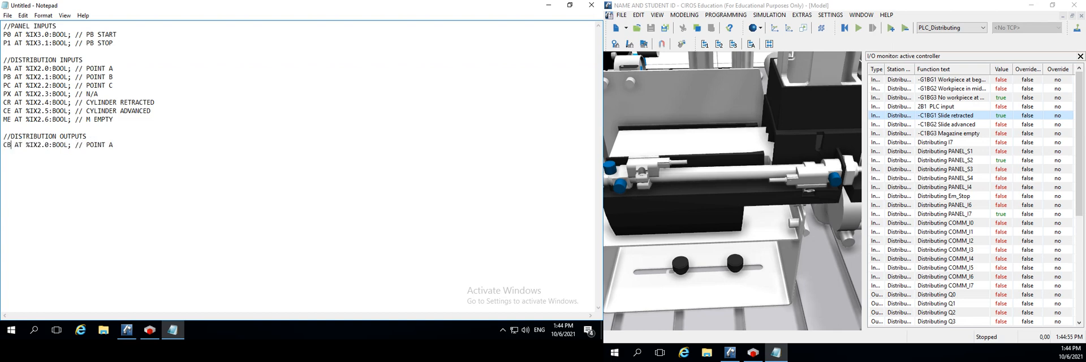
click(34, 145)
key(BackSpace)
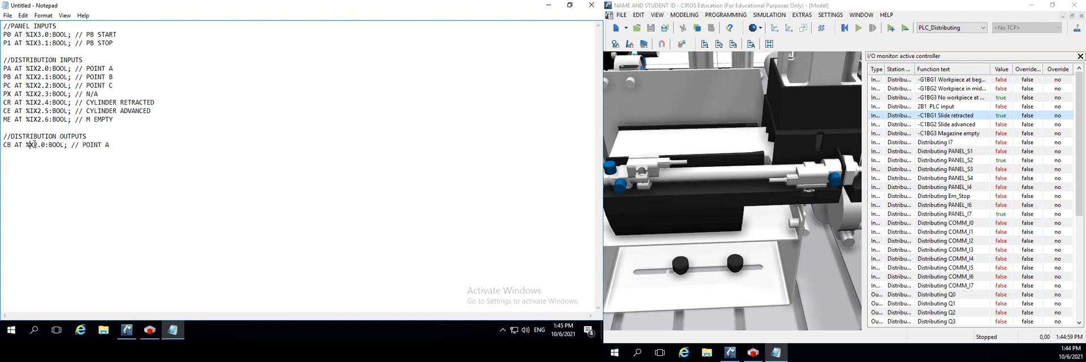
text(Q)
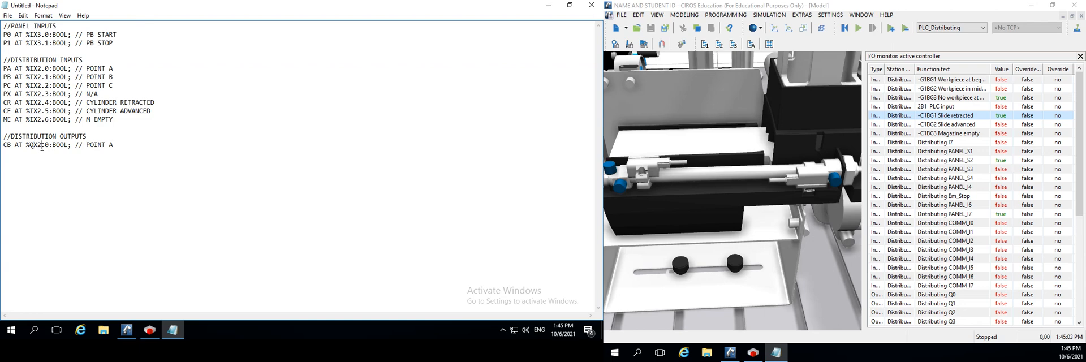
Replace the comment of the CB declaration with "CB FORWARD"
drag(125, 140, 85, 145)
text(CB FORWARD)
Switch to CODESYS and review the ProcessDataIn channels in the Distribution IO-Link I/O mapping
click(548, 5)
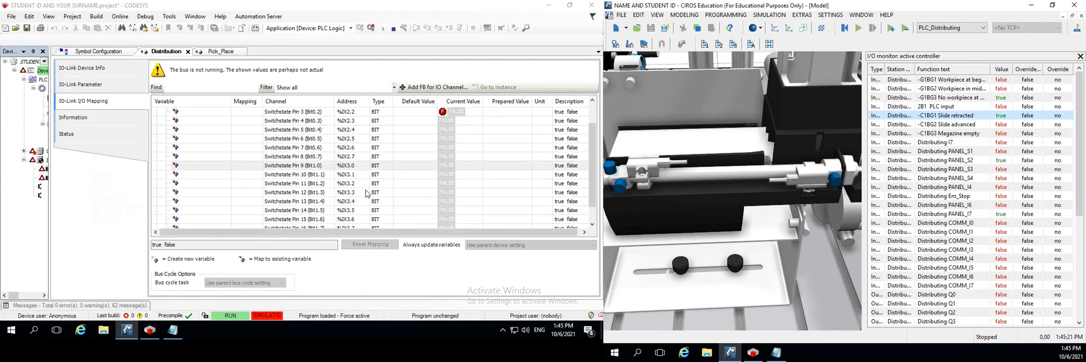
scroll(197, 166, down, 2)
scroll(197, 166, up, 3)
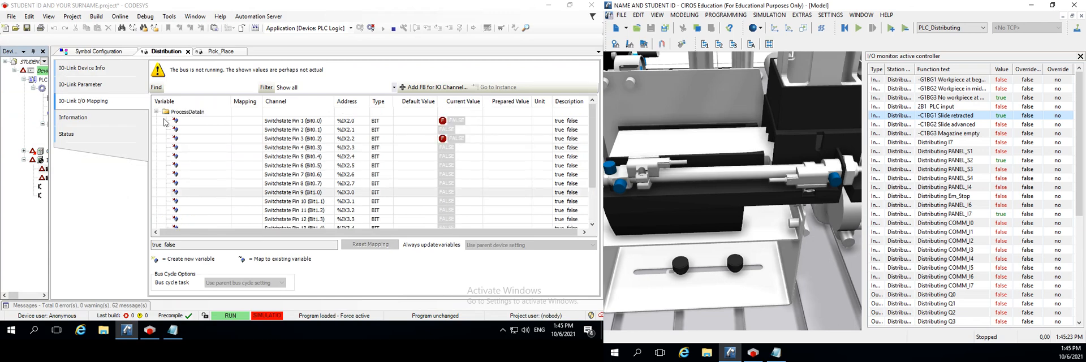
click(156, 112)
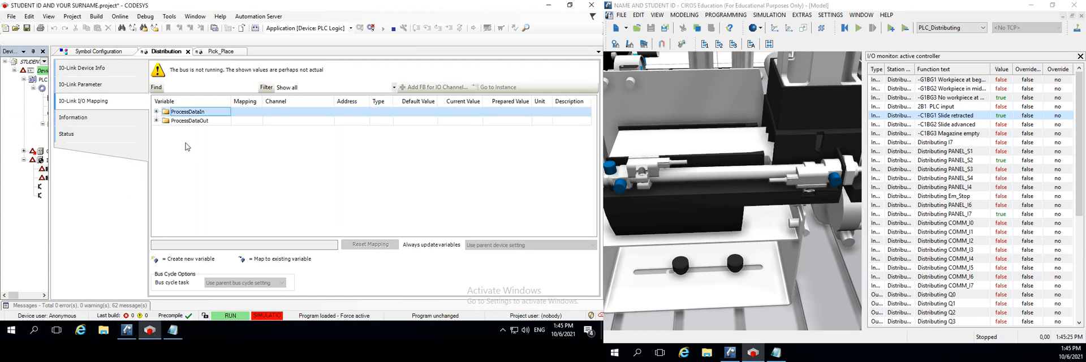
click(157, 112)
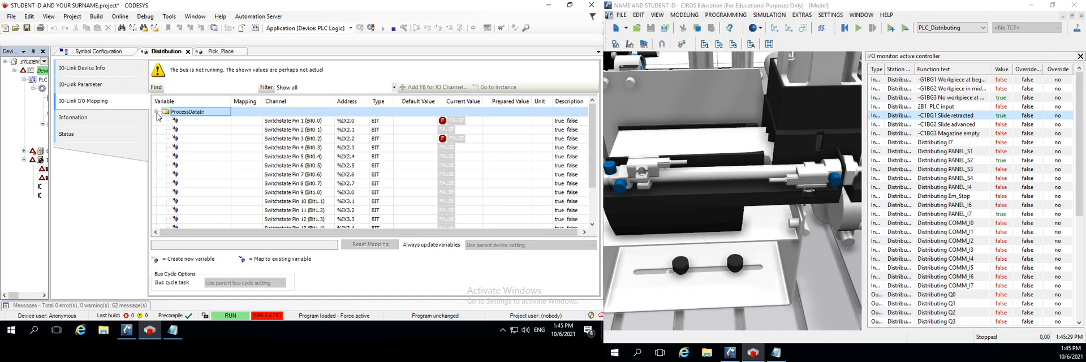
scroll(243, 138, down, 3)
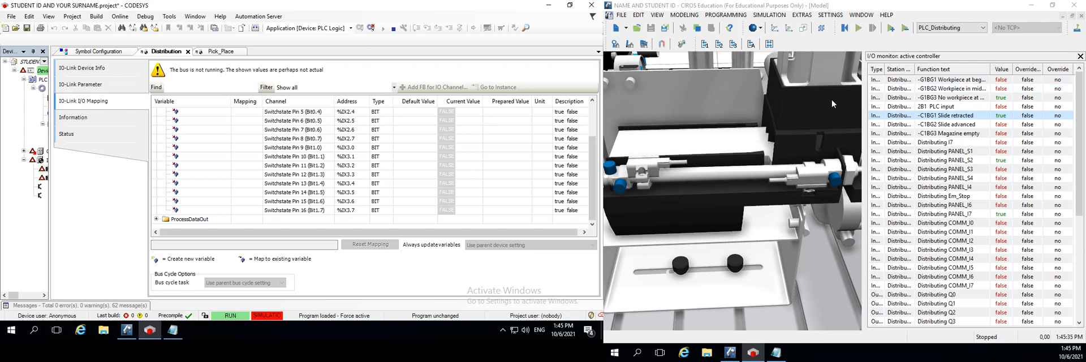
Start the CIROS simulation and bring up the Festo Didactic EzOPC window
click(860, 28)
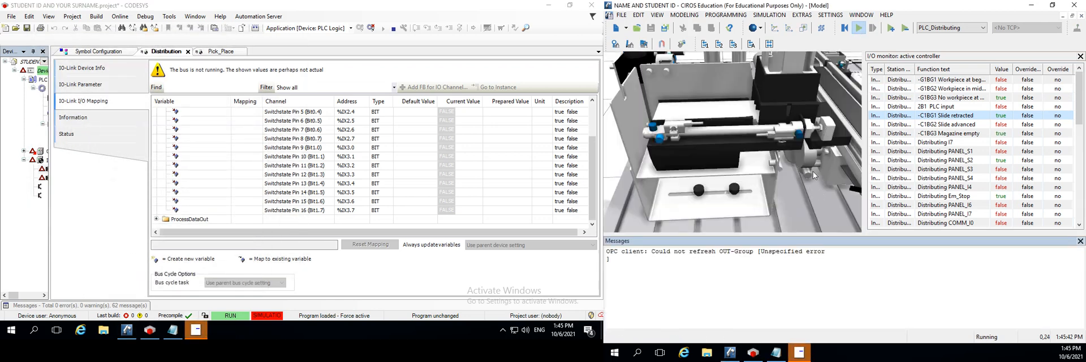
mouse_move(798, 351)
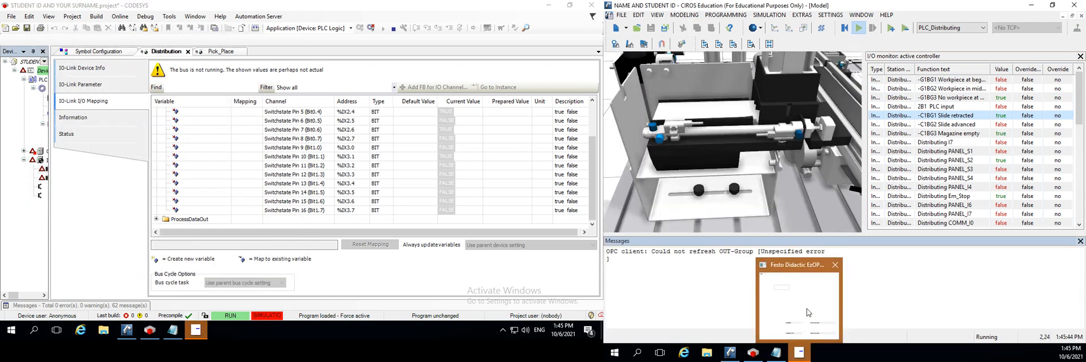
click(807, 313)
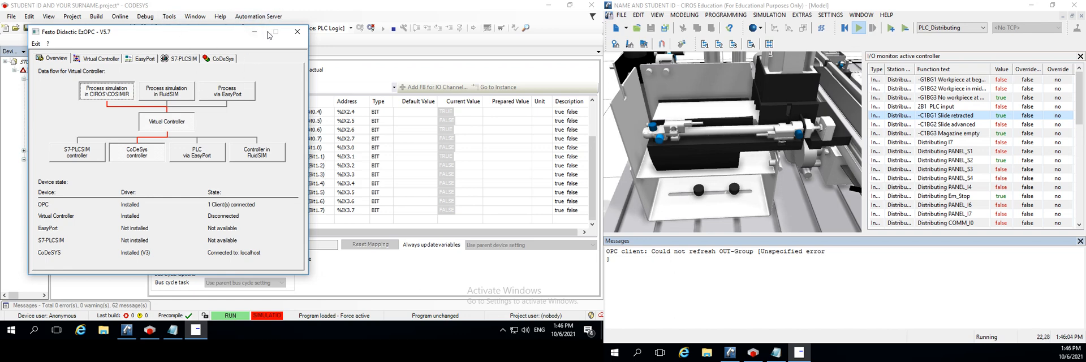
Try to close the Festo Didactic EzOPC window, and close the Messages pane in CIROS
click(296, 33)
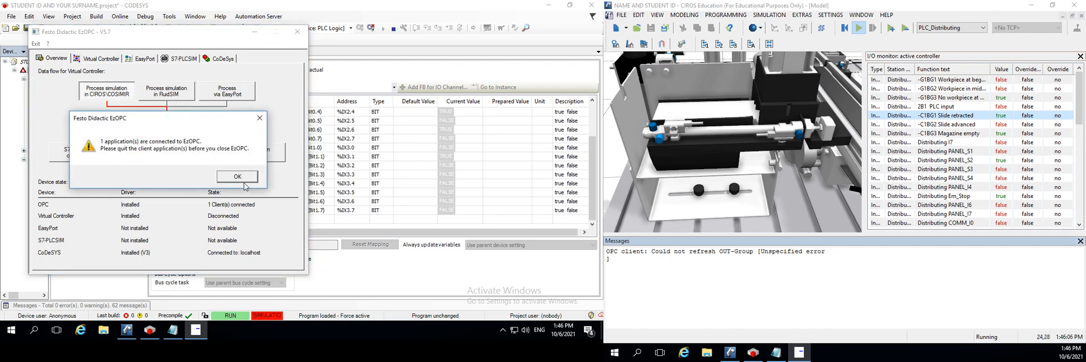
click(237, 178)
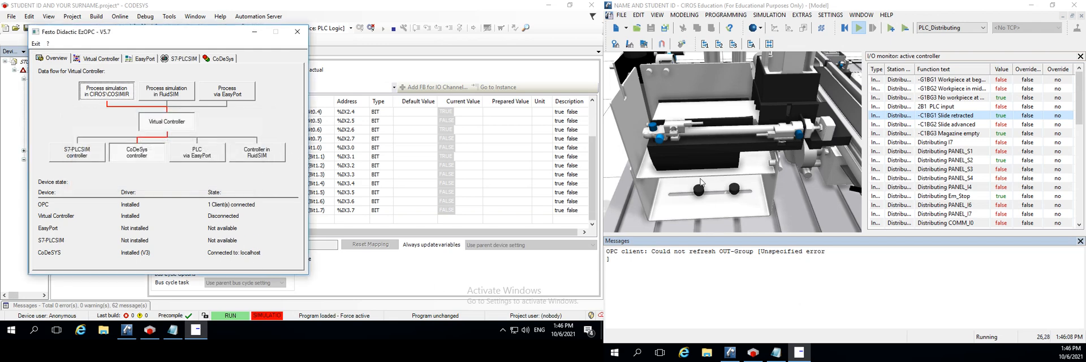
click(735, 198)
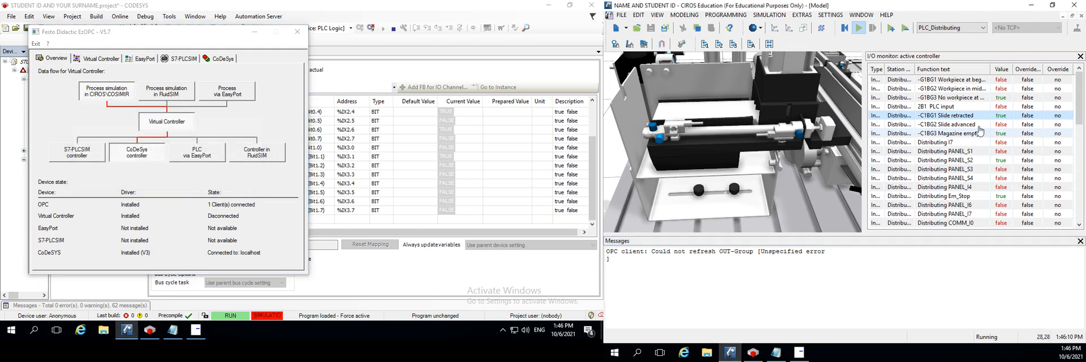
click(1081, 241)
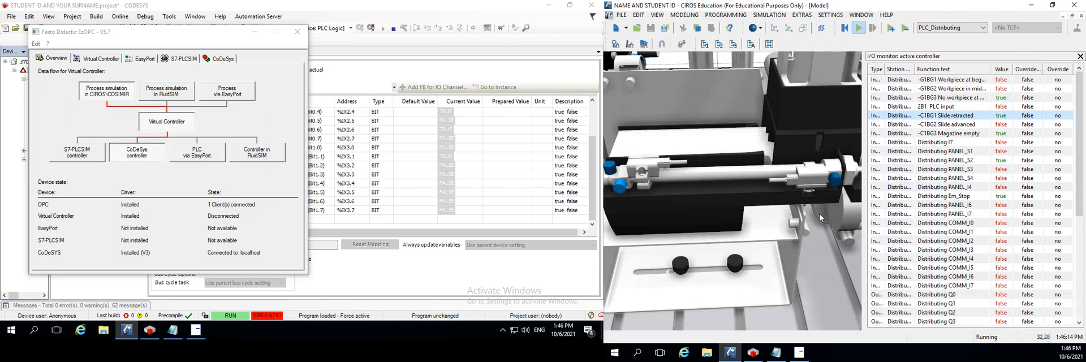
Bring the station's control panel with its push buttons into view in the CIROS 3D model
scroll(799, 208, down, 3)
scroll(800, 208, down, 2)
scroll(724, 229, down, 1)
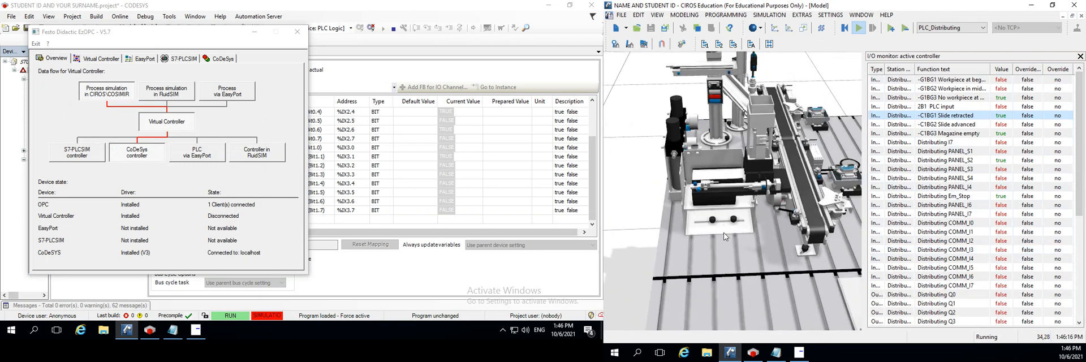
drag(725, 285, 720, 110)
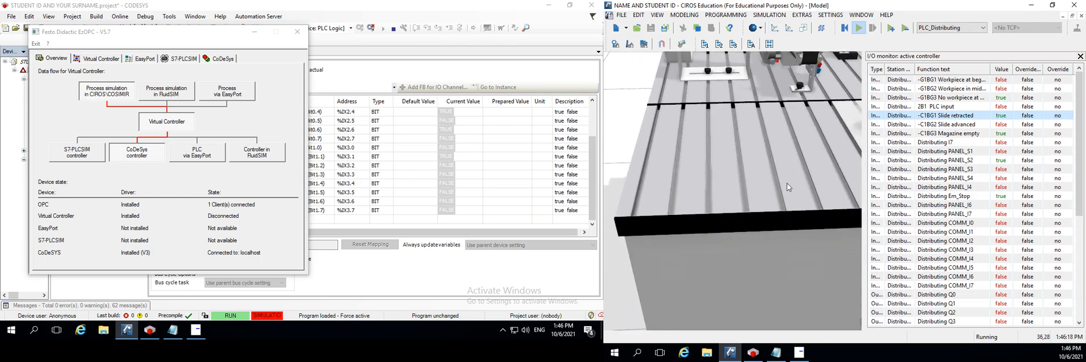
drag(786, 183, 642, 161)
drag(854, 208, 758, 180)
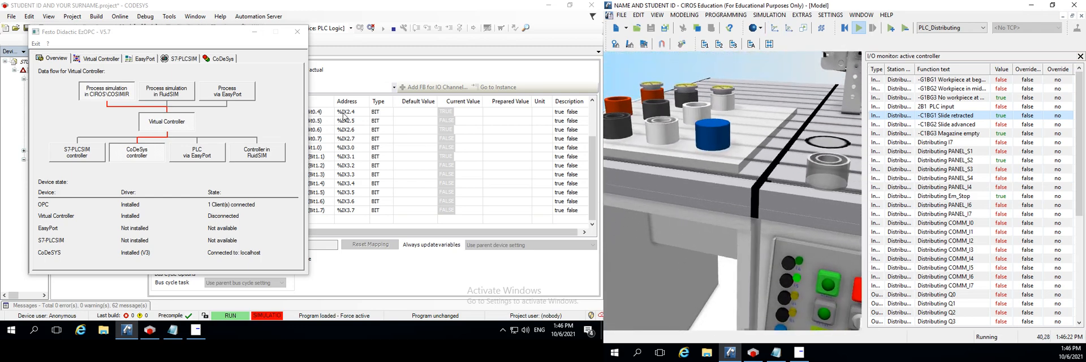
Minimize the EzOPC window and examine the ProcessDataIn channels from %IX2.0 to %IX3.7 in the Distribution I/O mapping
click(254, 31)
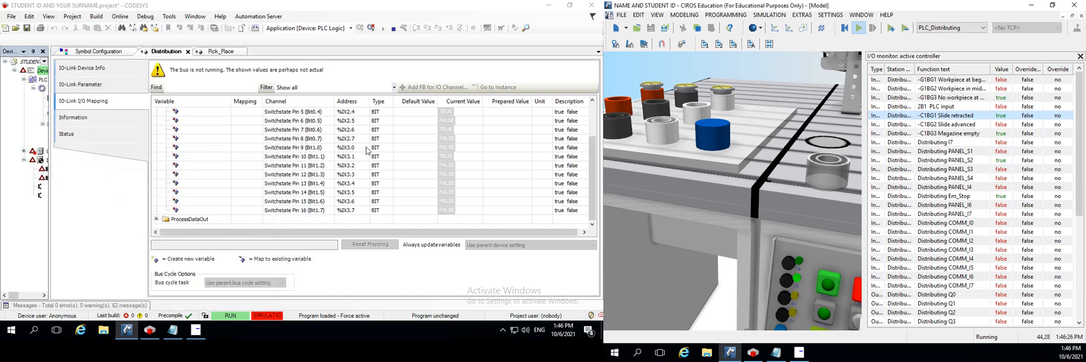
scroll(345, 159, up, 1)
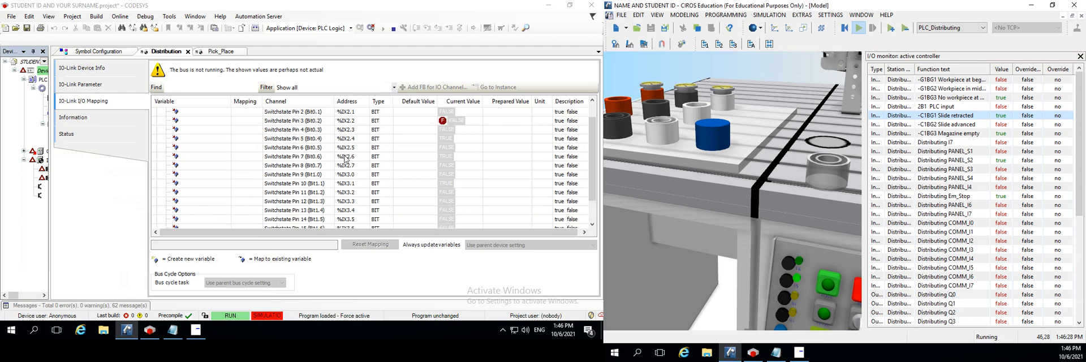
scroll(346, 159, up, 1)
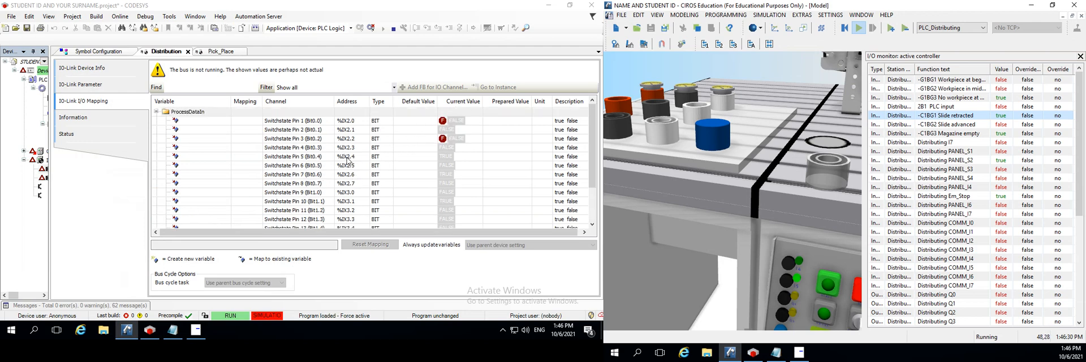
click(348, 165)
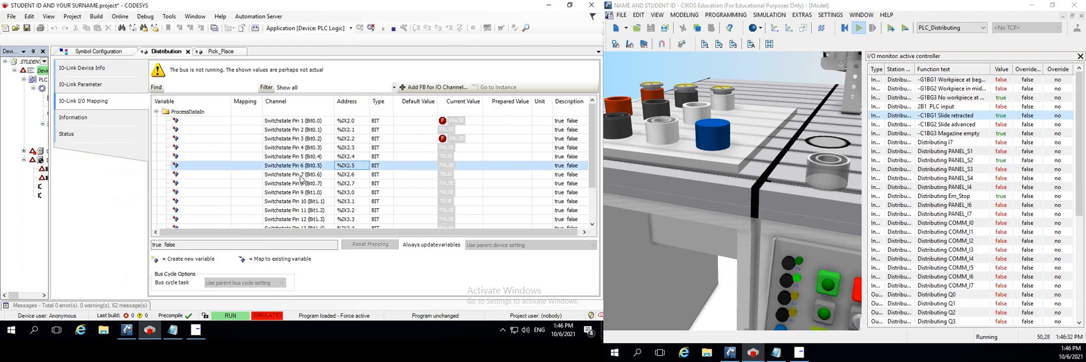
scroll(331, 148, down, 2)
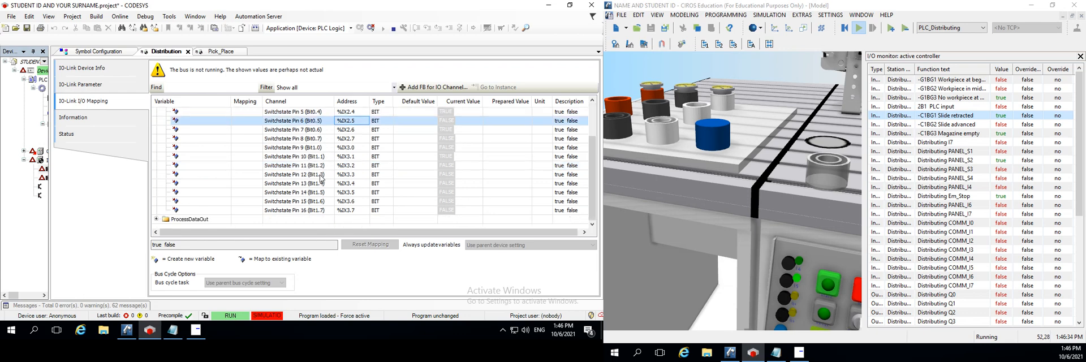
click(354, 148)
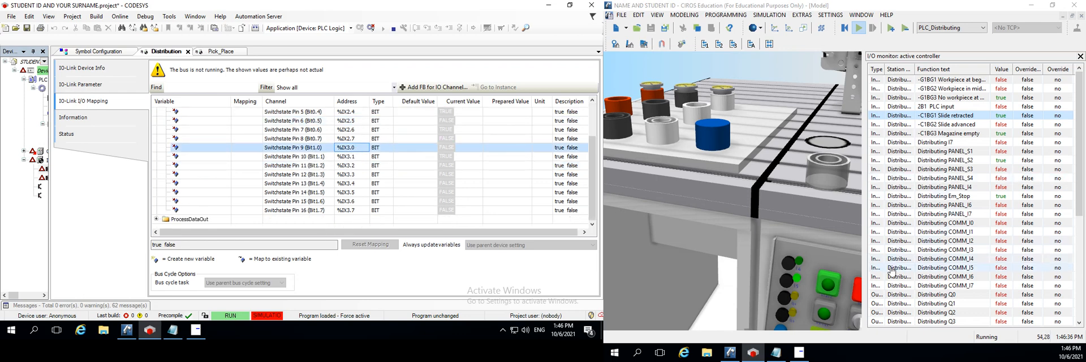
Operate the upper green, red and lower green push buttons on the simulated station's control panel to test their inputs
click(825, 285)
click(825, 287)
click(826, 287)
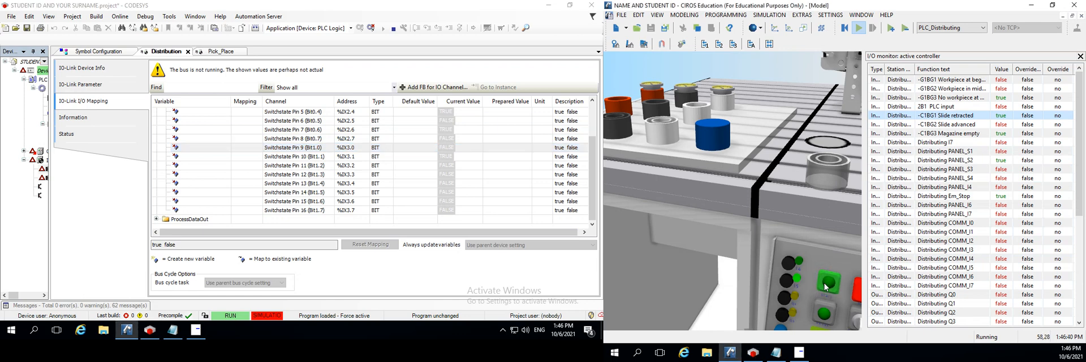
click(858, 291)
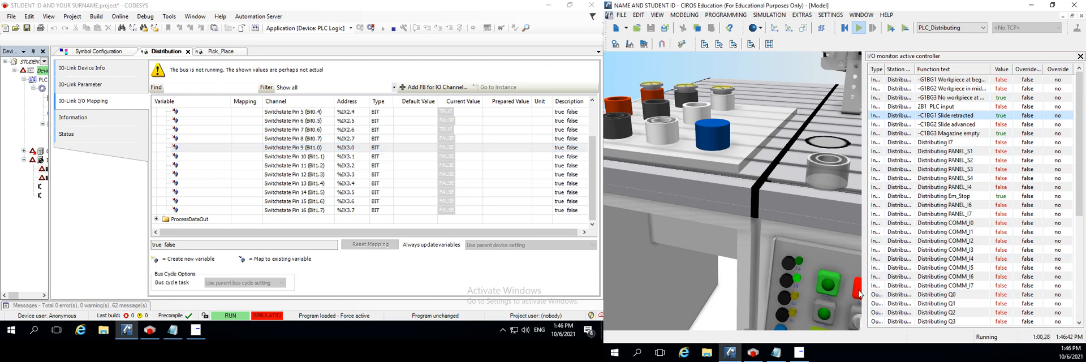
click(858, 294)
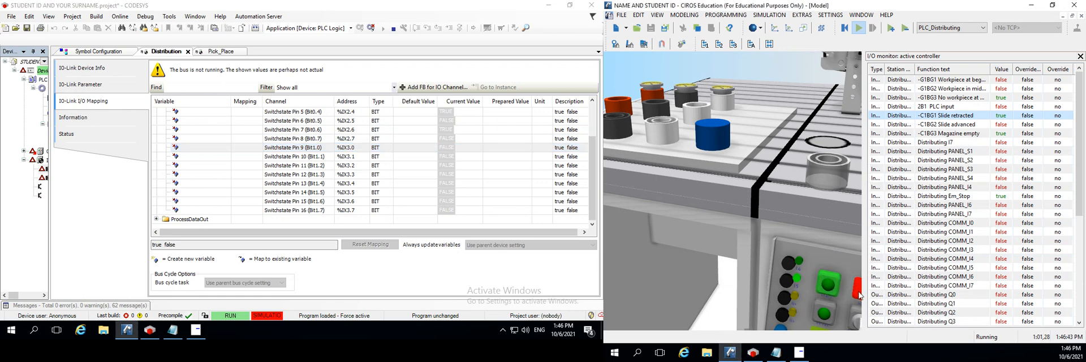
click(823, 315)
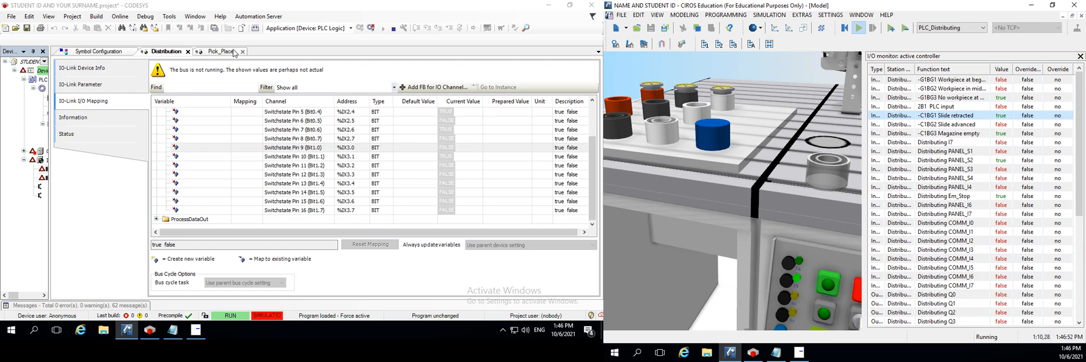
Operate the upper green and the red push buttons again to check PANEL_S1 and PANEL_S2 in the I/O monitor
click(829, 287)
click(829, 287)
click(830, 288)
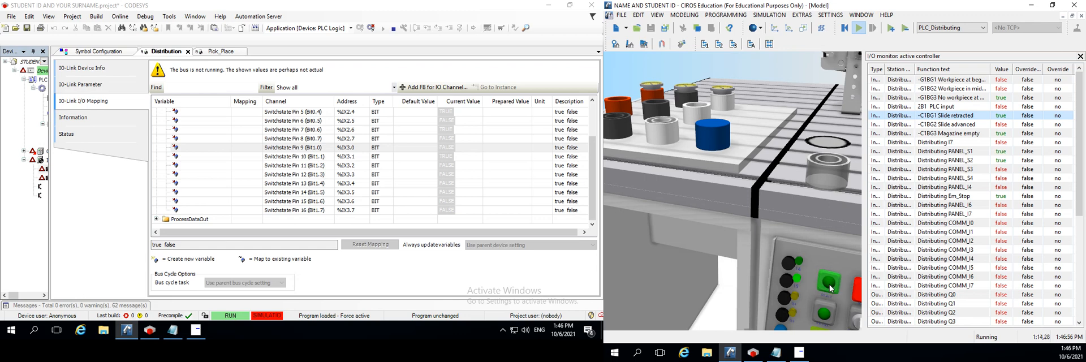
click(857, 293)
click(856, 293)
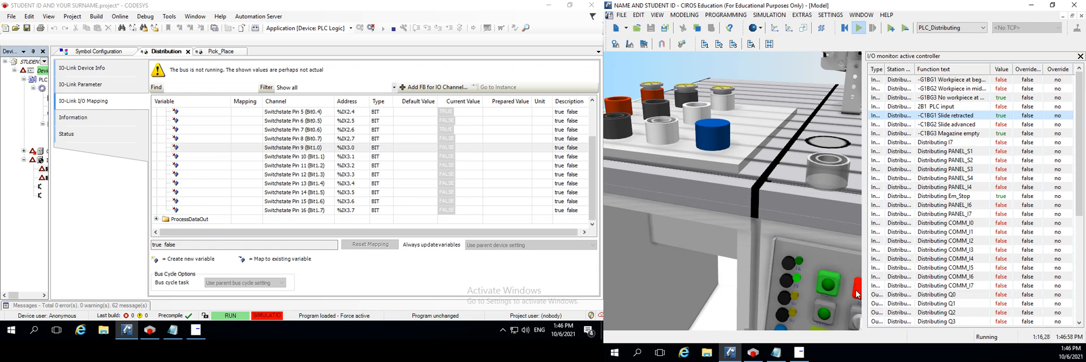
click(856, 293)
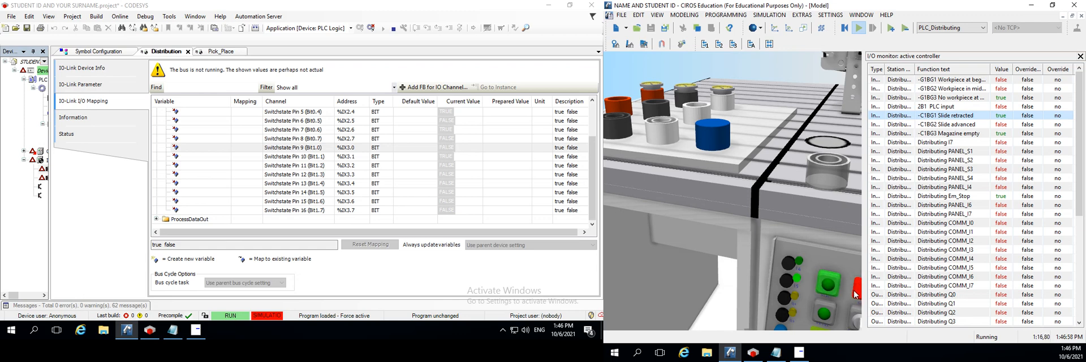
Mark the PB STOP declaration as (NC) in the Notepad I/O list, and minimize Notepad
click(195, 330)
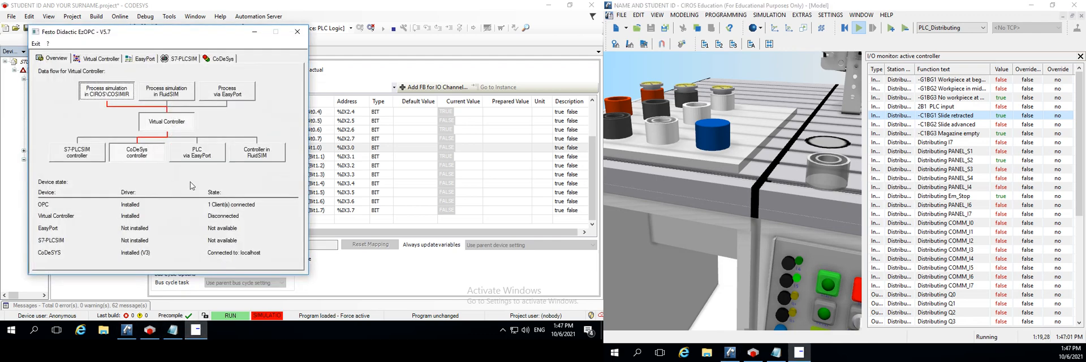
click(173, 330)
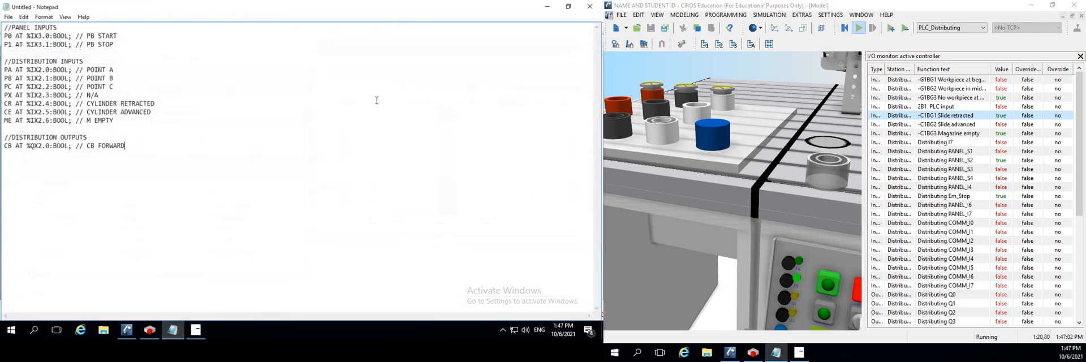
click(127, 44)
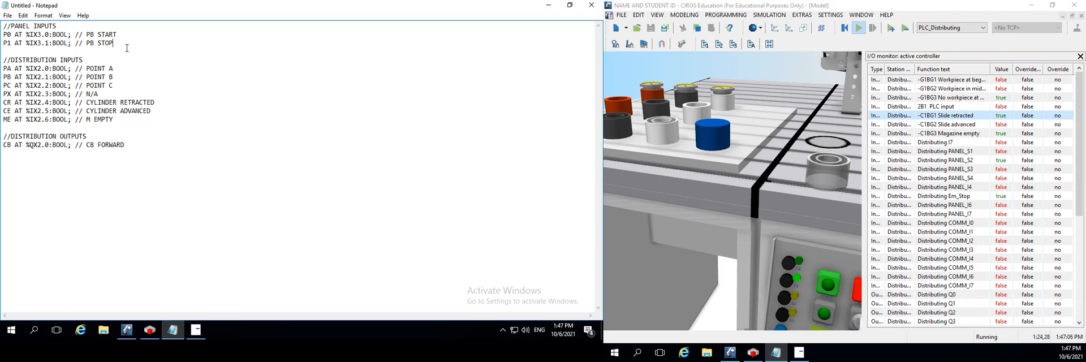
text(NC)
text())
text(()
click(547, 5)
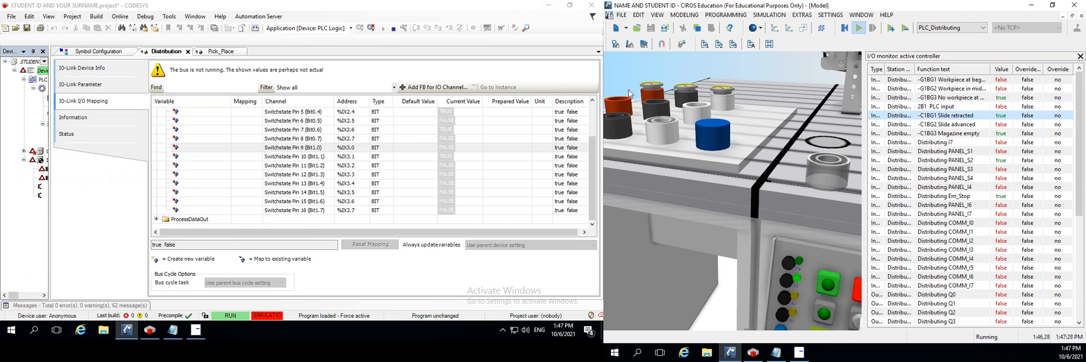
Look up the Distributing Q0 output in the active controller's I/O monitor, and close the monitor
scroll(939, 254, down, 5)
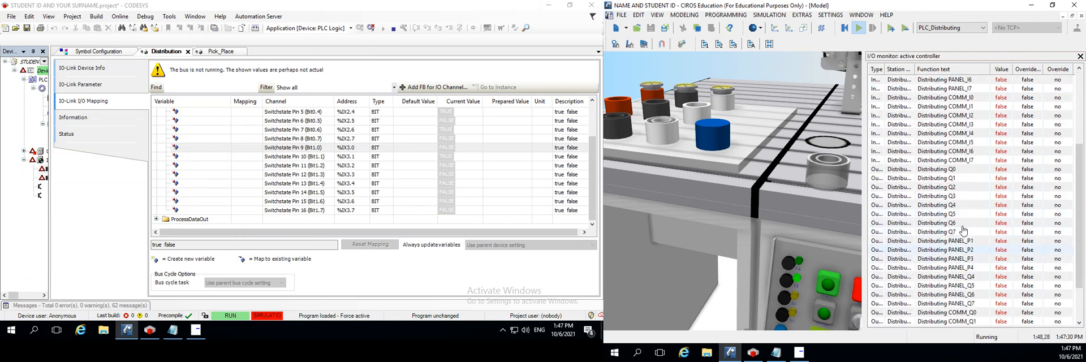
drag(950, 162, 949, 177)
click(949, 170)
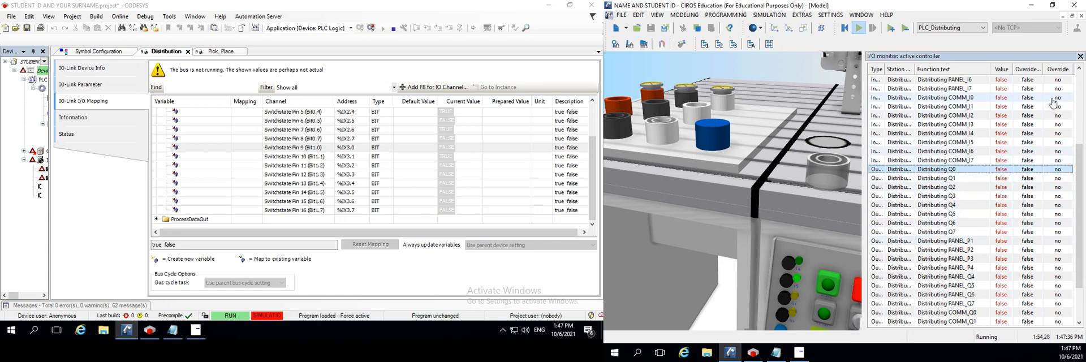
click(1080, 56)
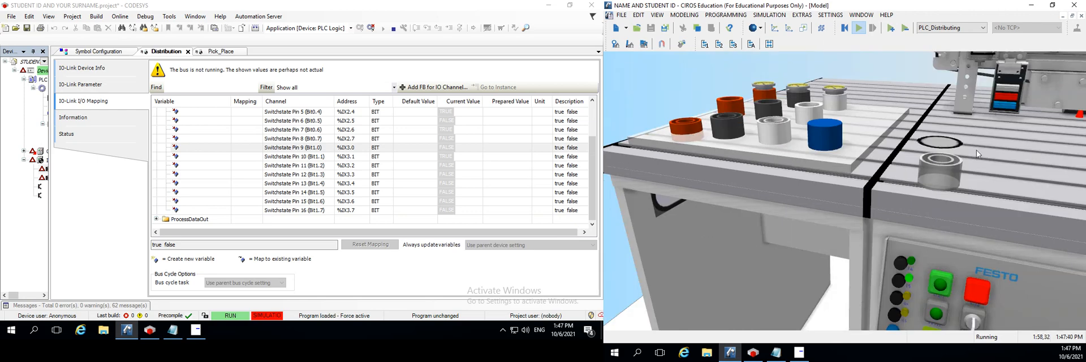
Examine the conveyor signals -G1MA1 and -G1BG3 of the Distributing station in a user-defined I/O monitor, and close the monitor
drag(989, 150, 647, 98)
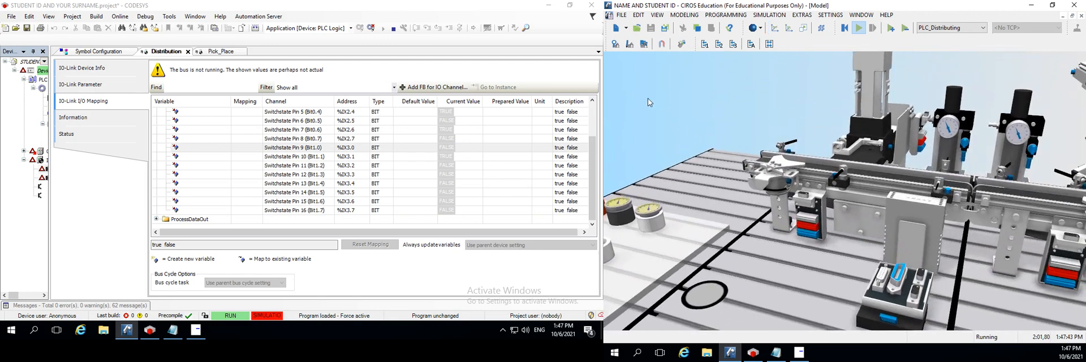
click(705, 52)
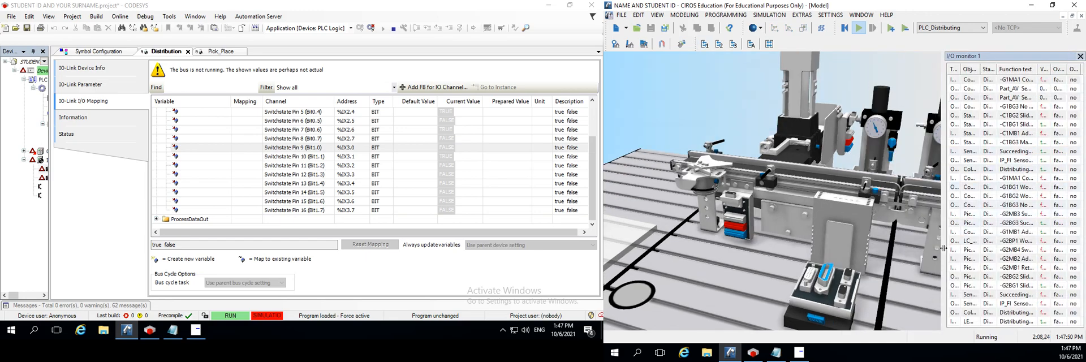
drag(943, 248, 700, 249)
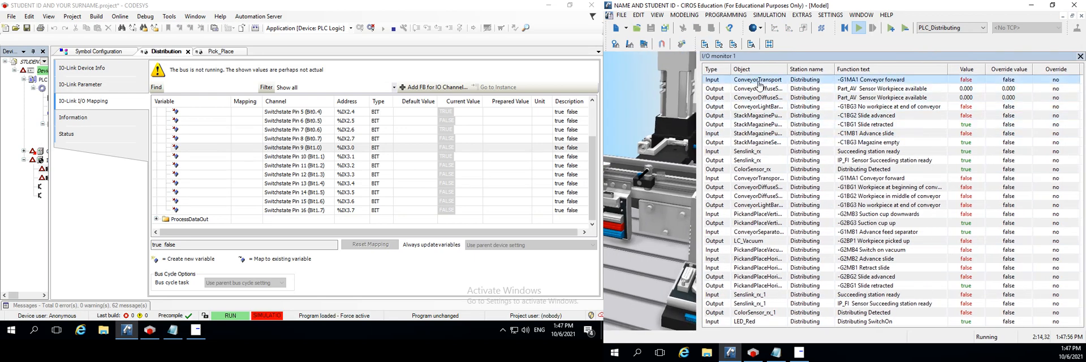
drag(697, 219, 783, 263)
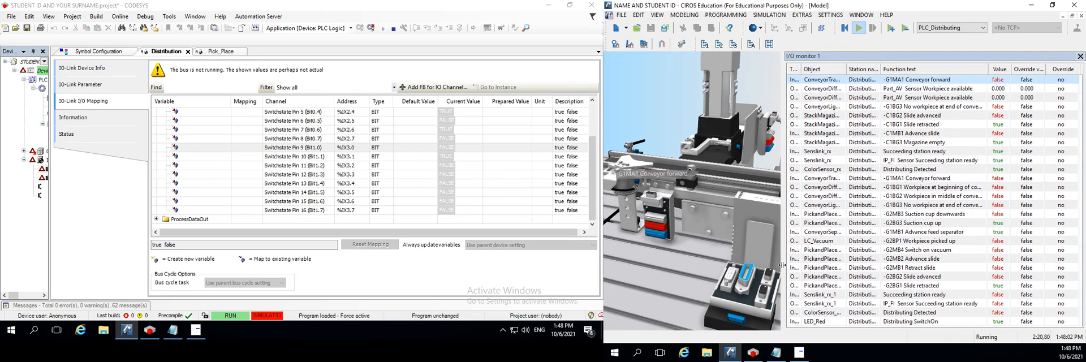
click(922, 107)
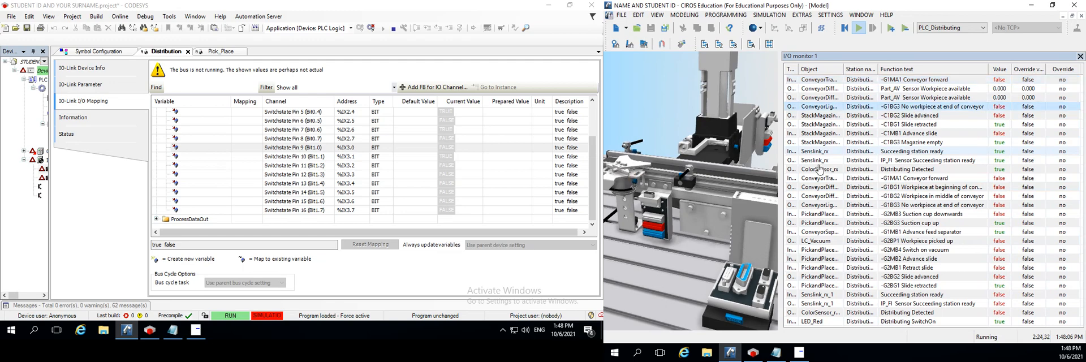
drag(780, 214, 867, 220)
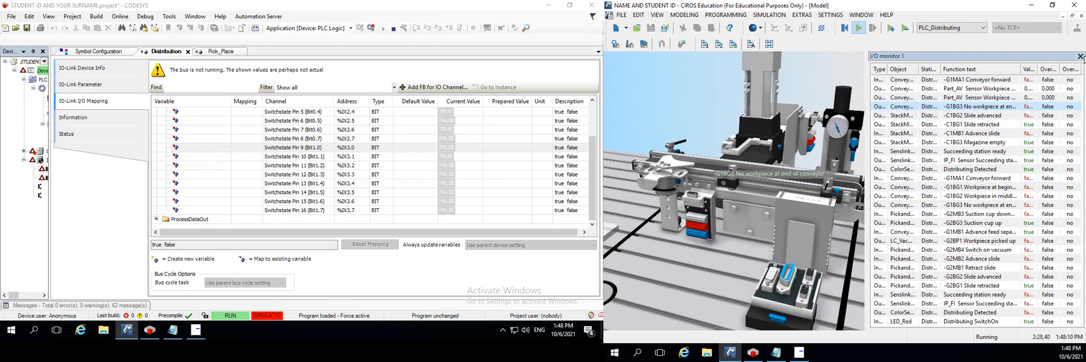
click(1080, 56)
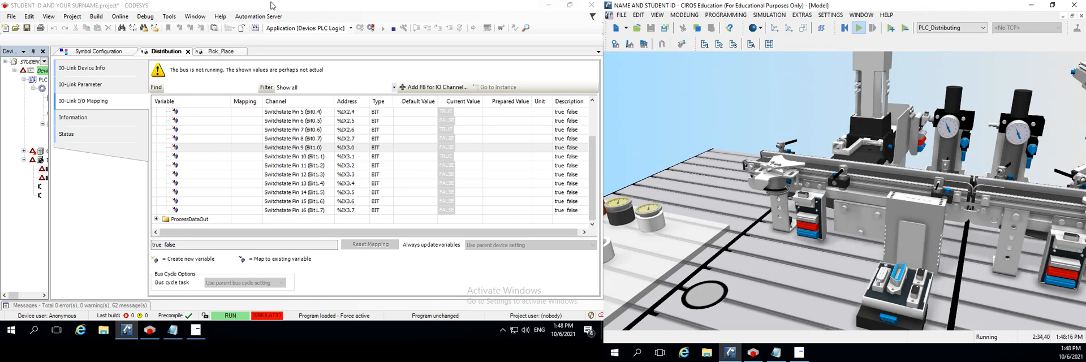
Show the properties of the PLC_Distributing object from the Model Explorer
click(689, 17)
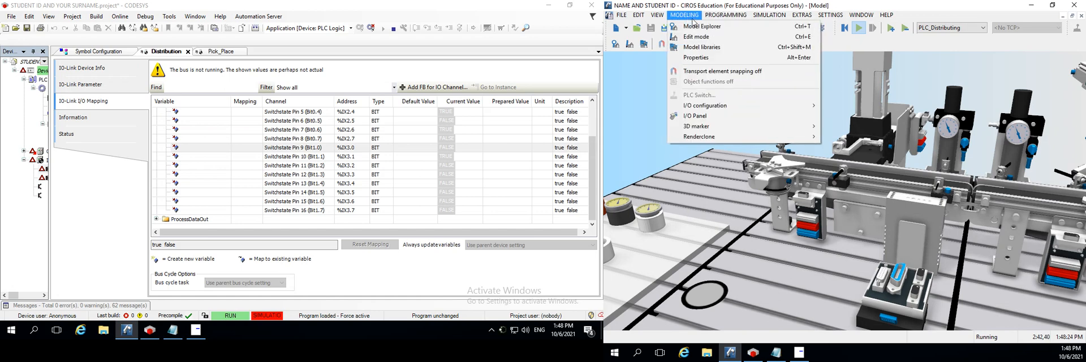
click(700, 28)
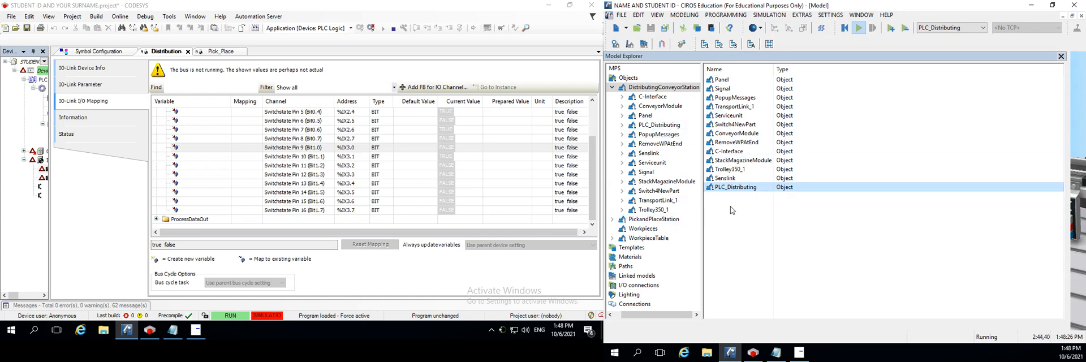
right_click(736, 191)
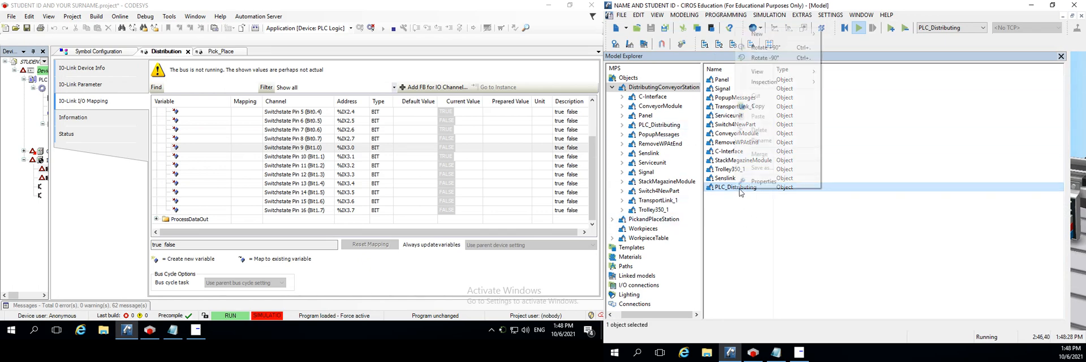
click(766, 182)
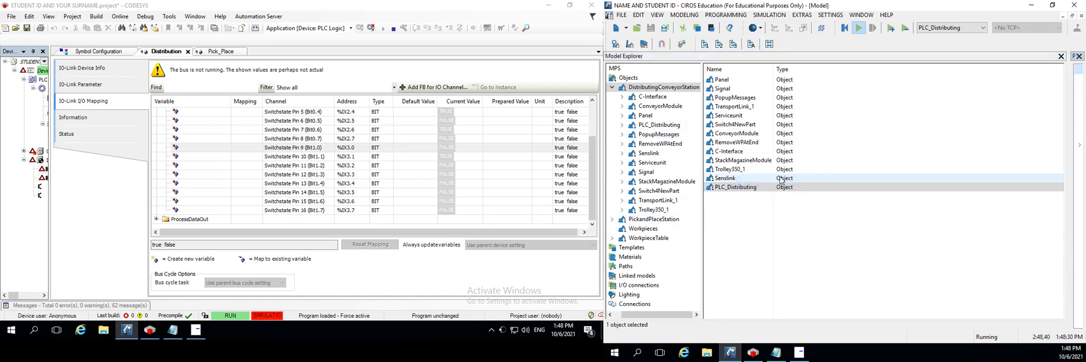
right_click(742, 190)
click(766, 182)
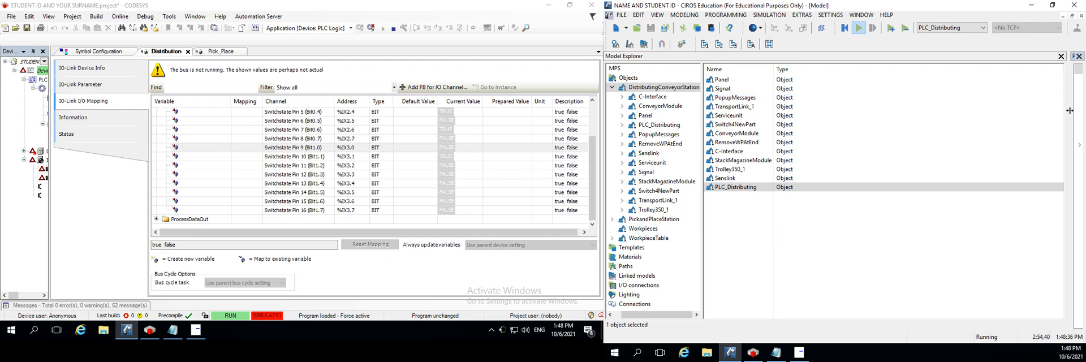
mouse_move(1071, 108)
mouse_down()
mouse_move(1001, 130)
mouse_move(706, 163)
mouse_move(827, 164)
mouse_move(1065, 140)
mouse_up()
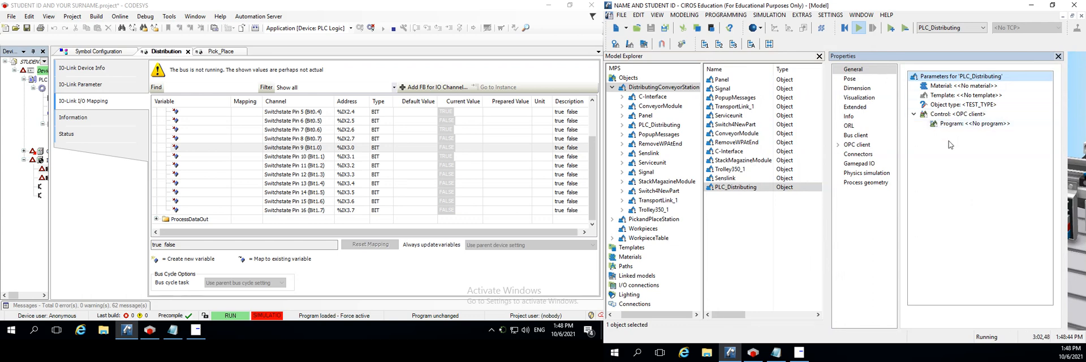
Display the OPC client items of PLC_Distributing, and close the Model Explorer
click(854, 145)
click(839, 144)
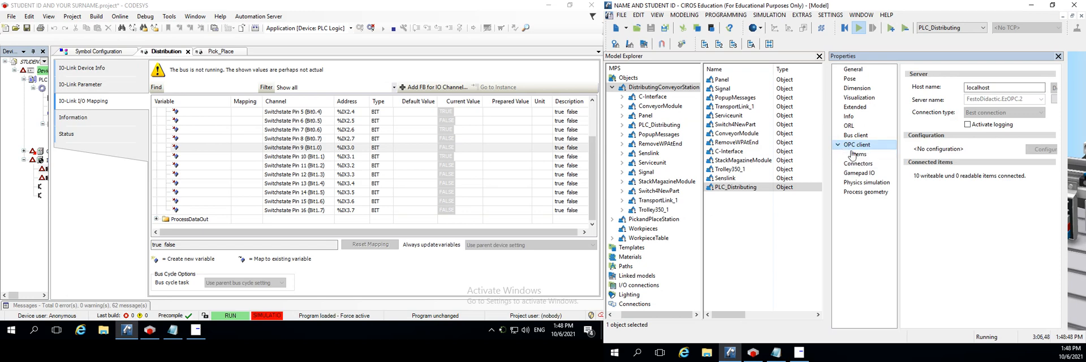
click(857, 154)
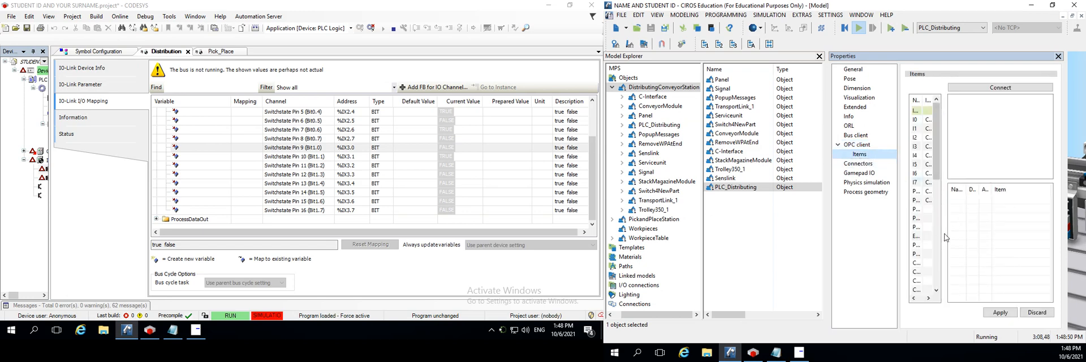
click(945, 244)
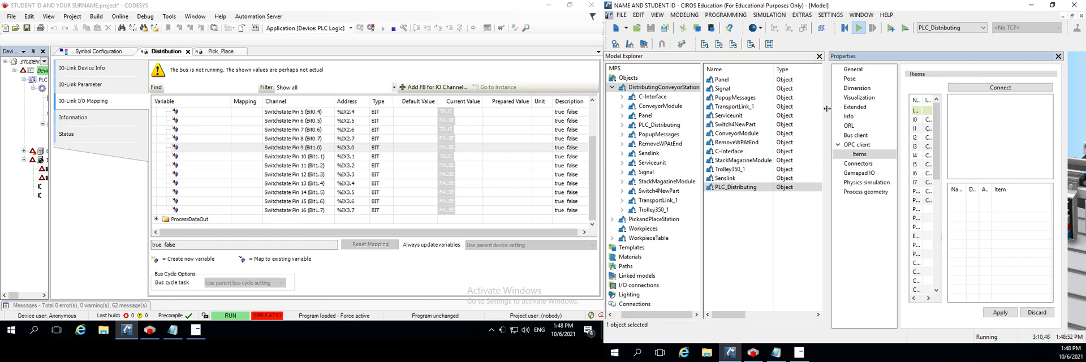
click(819, 56)
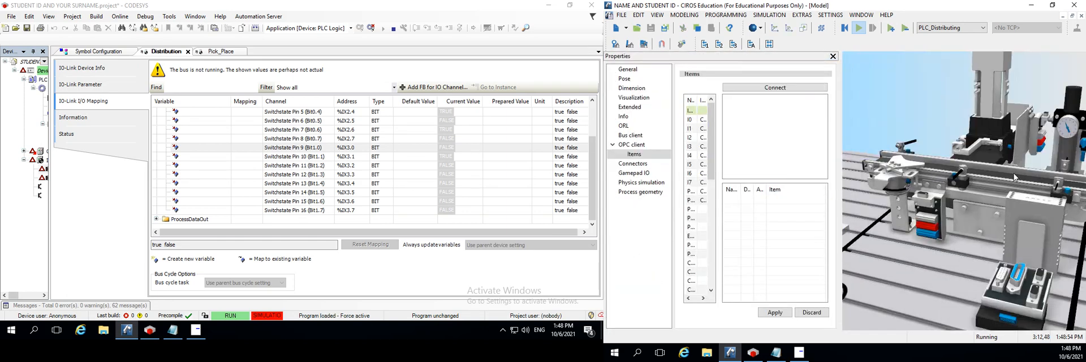
Widen the Properties pane beside the 3D model, and close it
click(850, 209)
drag(839, 184, 890, 183)
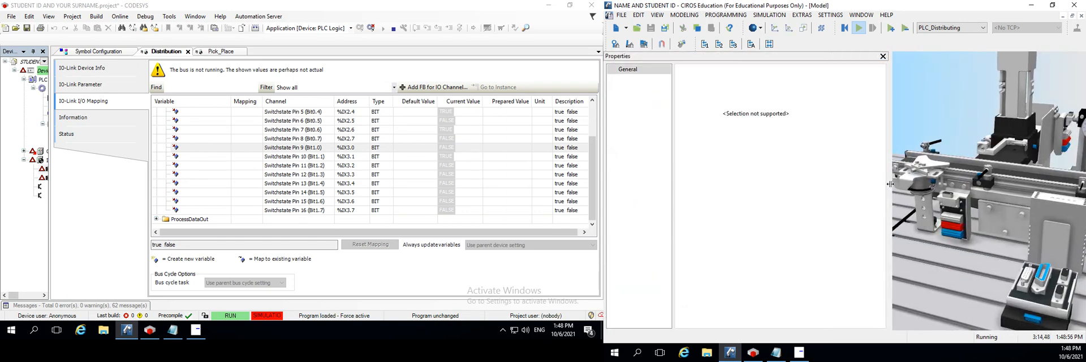
click(623, 73)
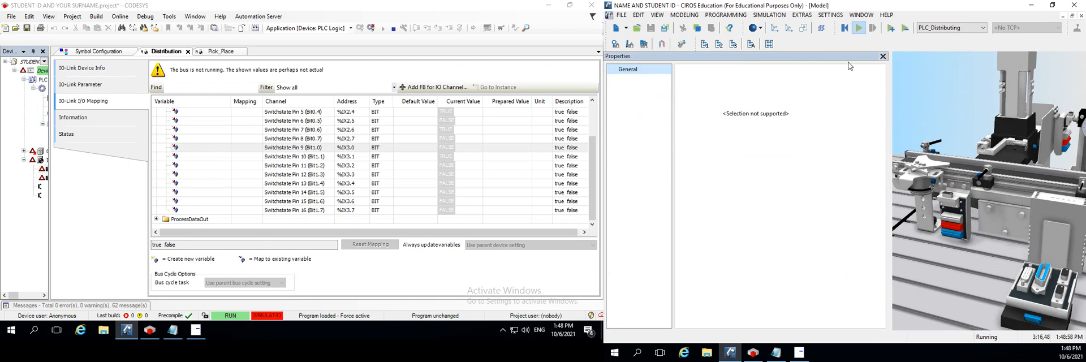
click(882, 57)
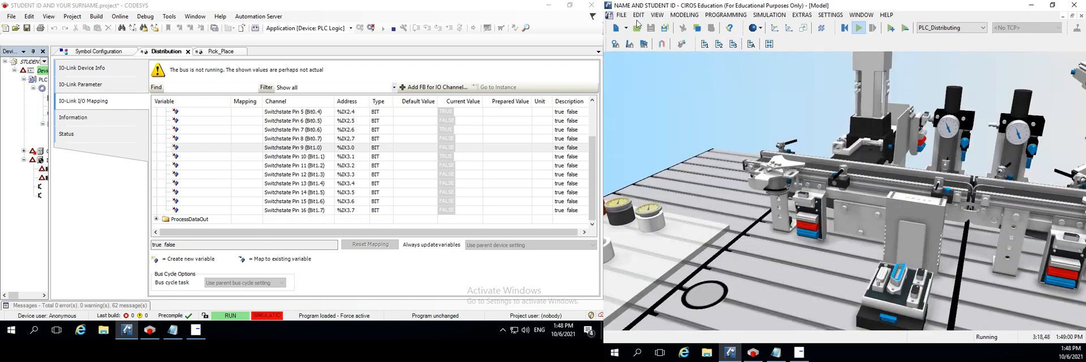
Show the properties of DistributingConveyorStation from the Model Explorer, and widen the Properties pane
click(686, 17)
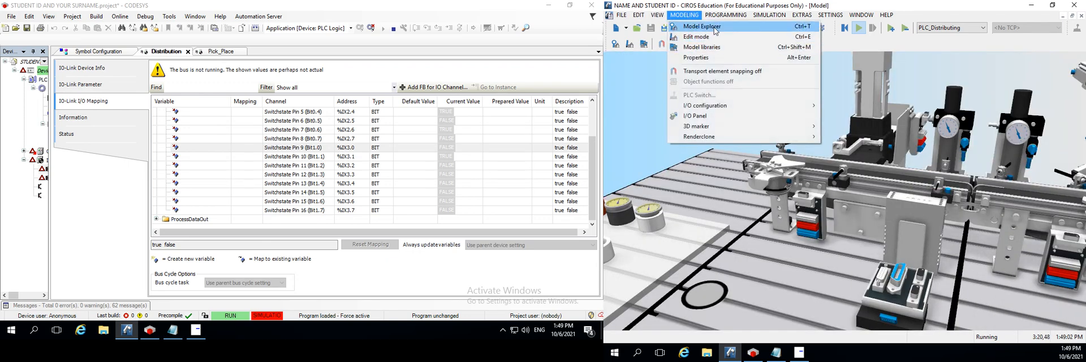
click(715, 28)
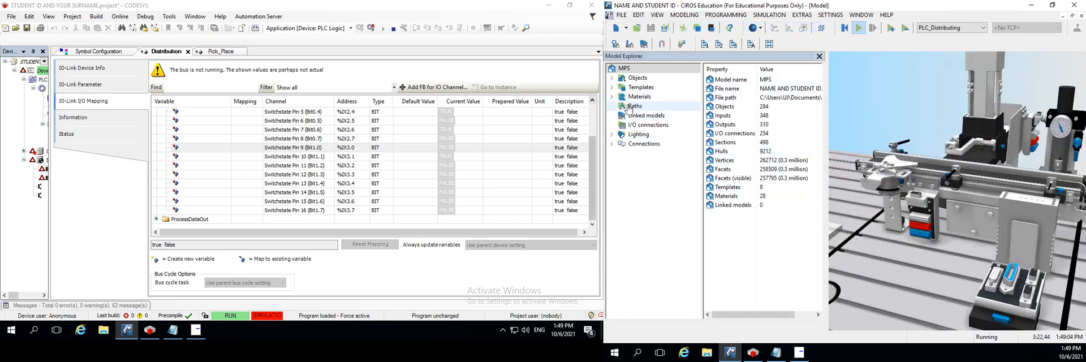
click(638, 78)
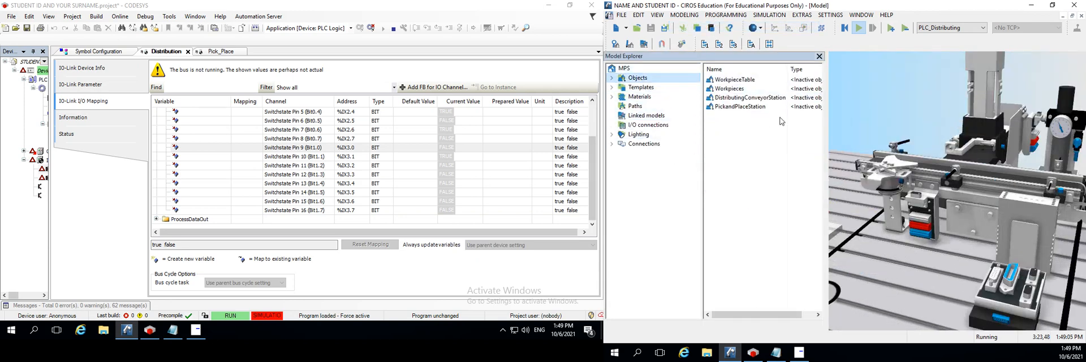
right_click(738, 101)
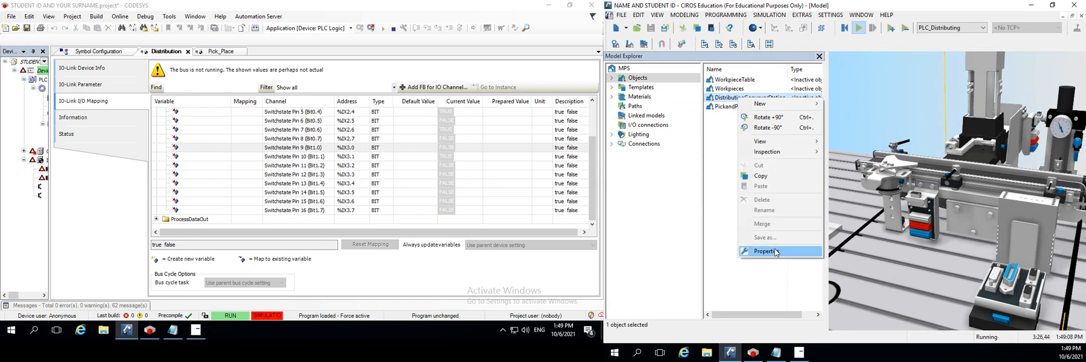
click(766, 251)
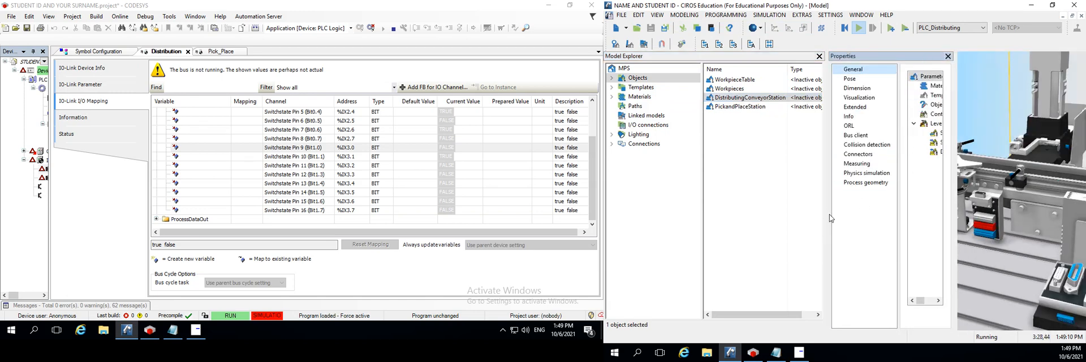
drag(827, 217, 613, 243)
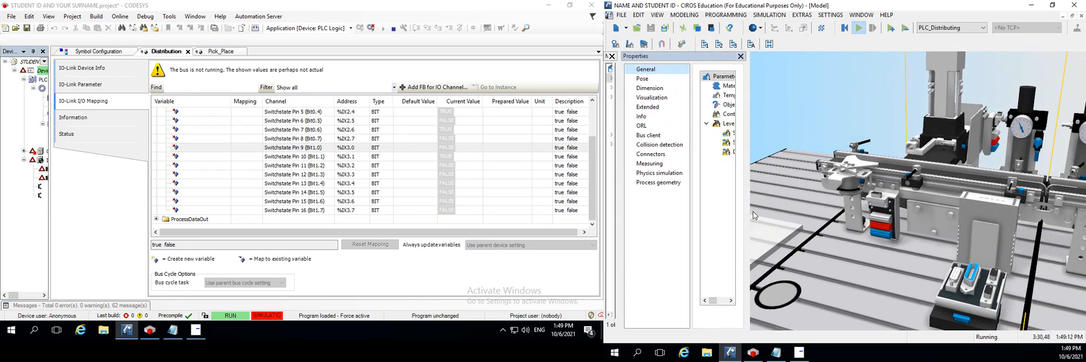
drag(746, 221, 945, 223)
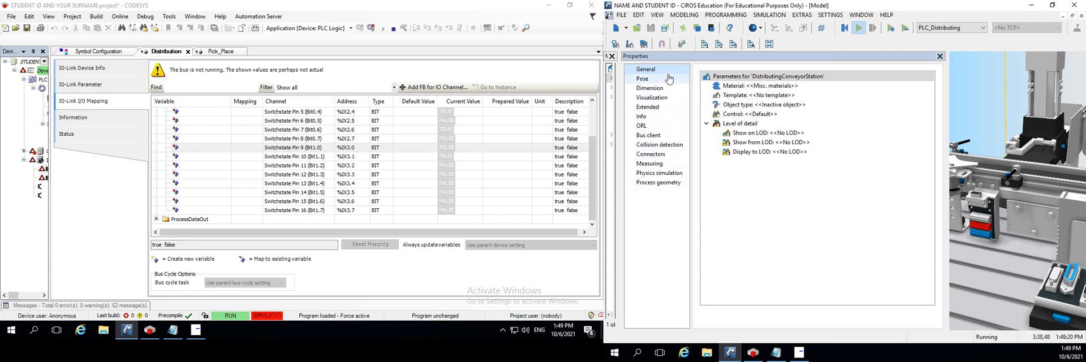
Look through the General parameters, Bus client inputs and Pose settings of DistributingConveyorStation
click(737, 124)
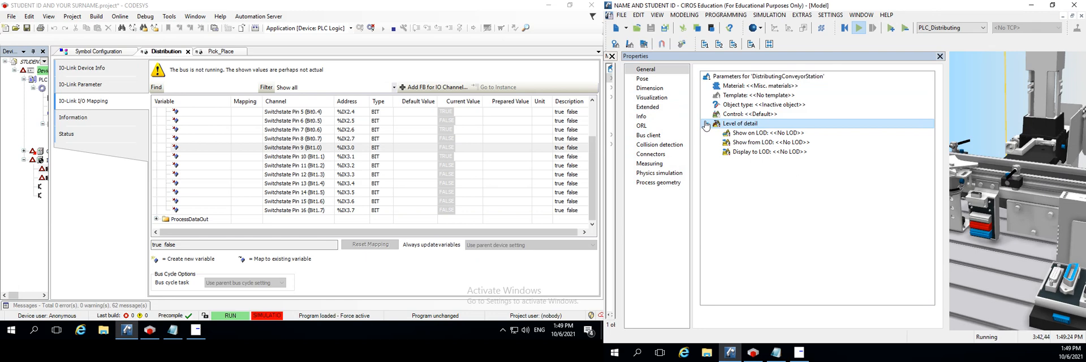
click(731, 113)
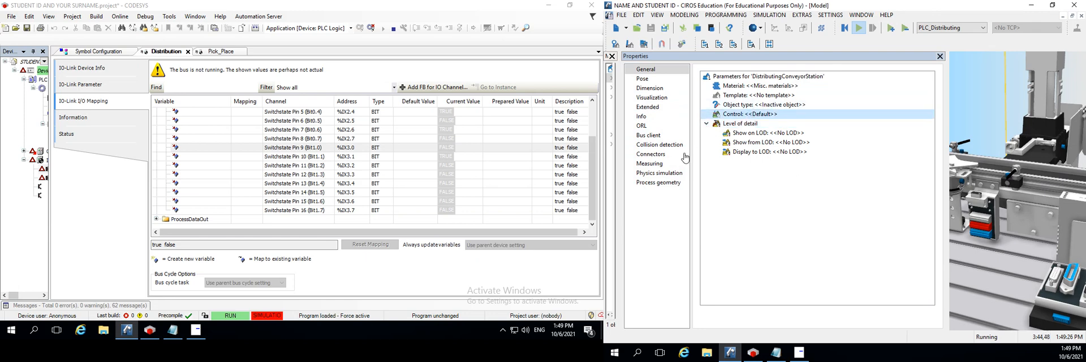
click(650, 135)
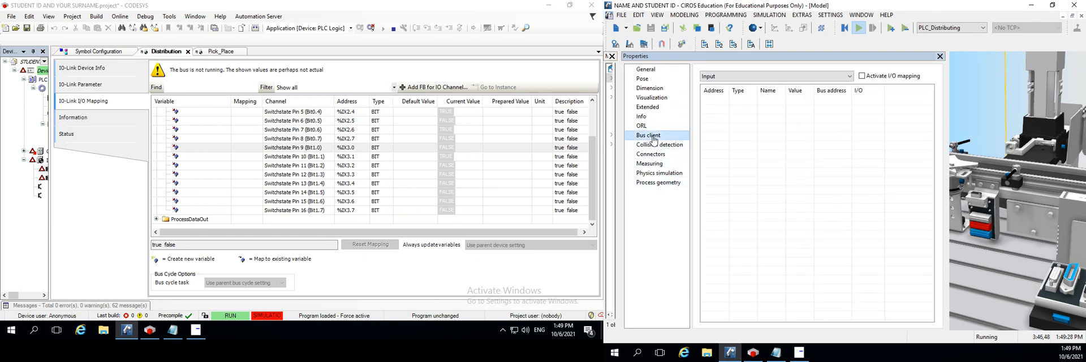
click(653, 70)
click(649, 79)
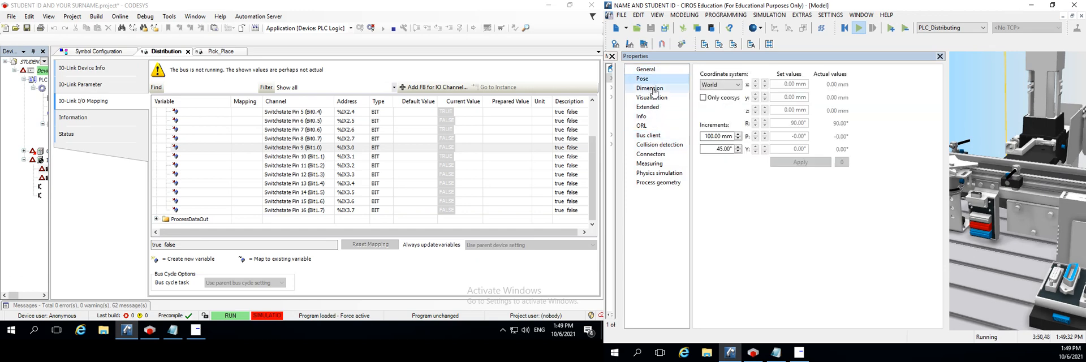
Look through the remaining property pages of DistributingConveyorStation, from Dimension to Process geometry, and close the Properties pane
click(651, 89)
click(652, 98)
click(654, 107)
click(650, 116)
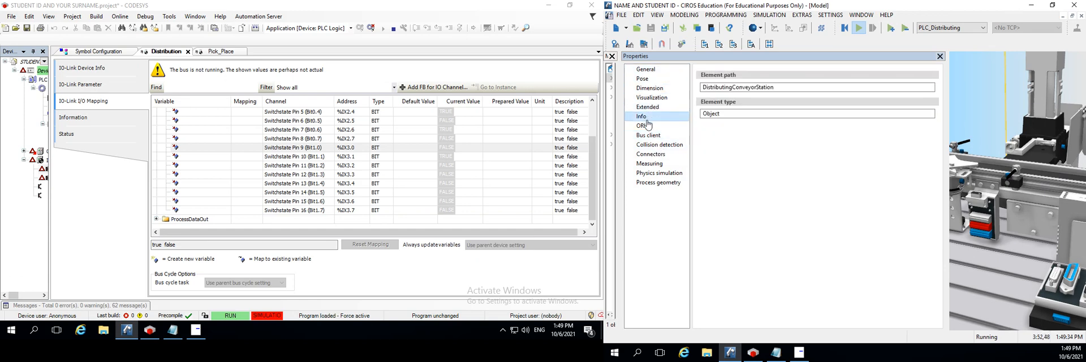
click(648, 125)
click(648, 136)
click(652, 145)
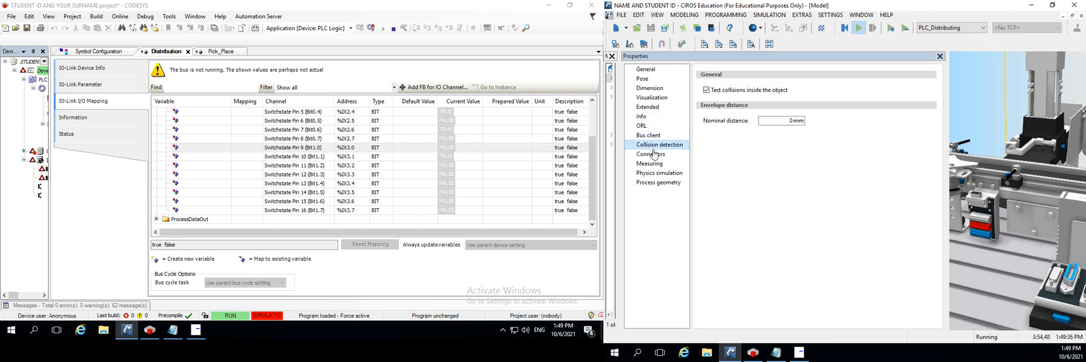
click(652, 154)
click(652, 164)
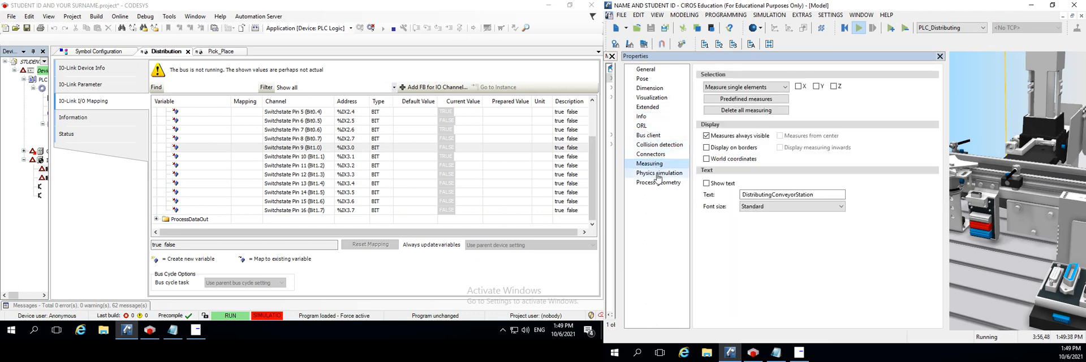
click(657, 174)
click(658, 183)
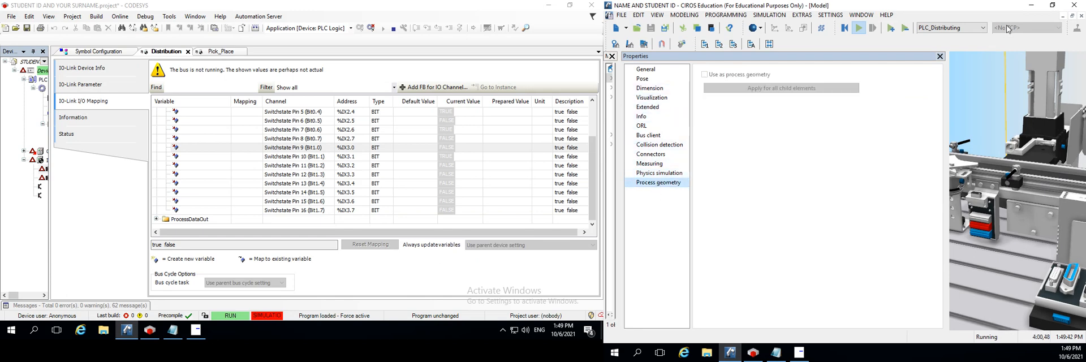
click(939, 56)
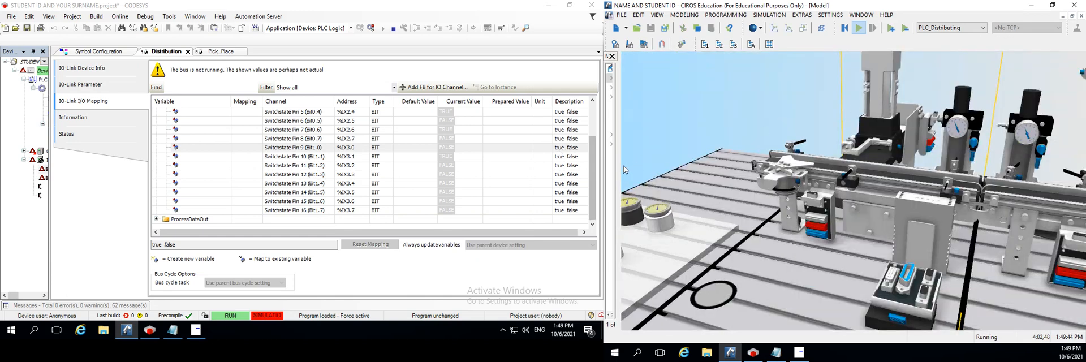
Show the properties of PLC_Distributing inside DistributingConveyorStation from the widened Model Explorer, and close the Model Explorer
drag(618, 168, 875, 143)
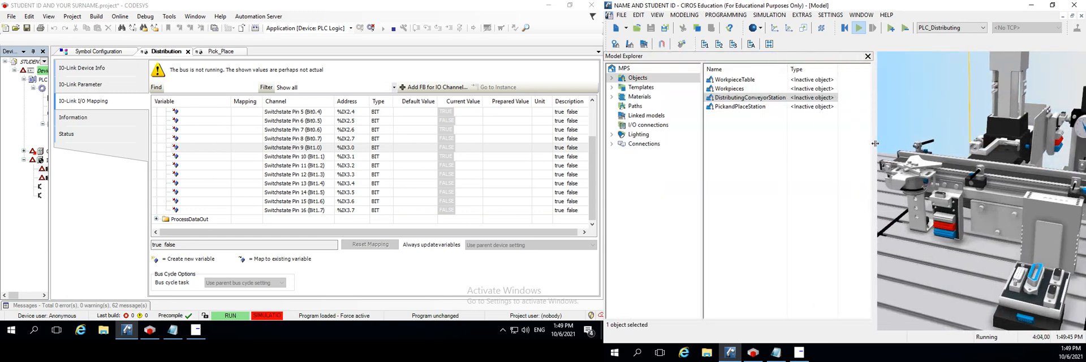
click(729, 101)
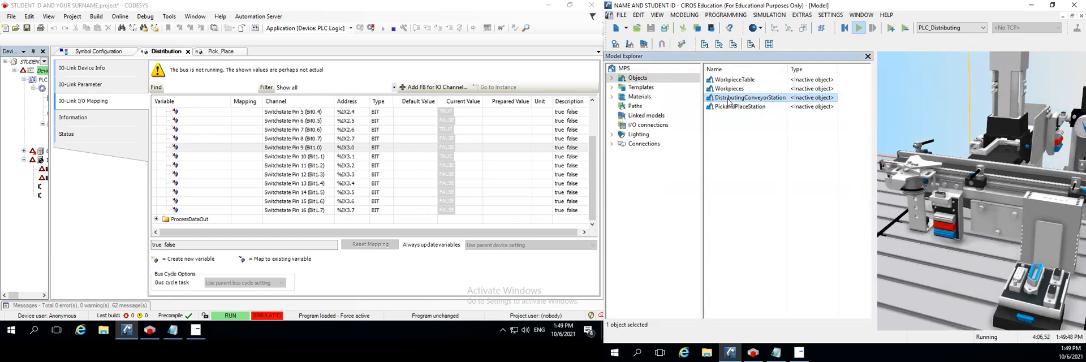
double_click(728, 101)
right_click(736, 186)
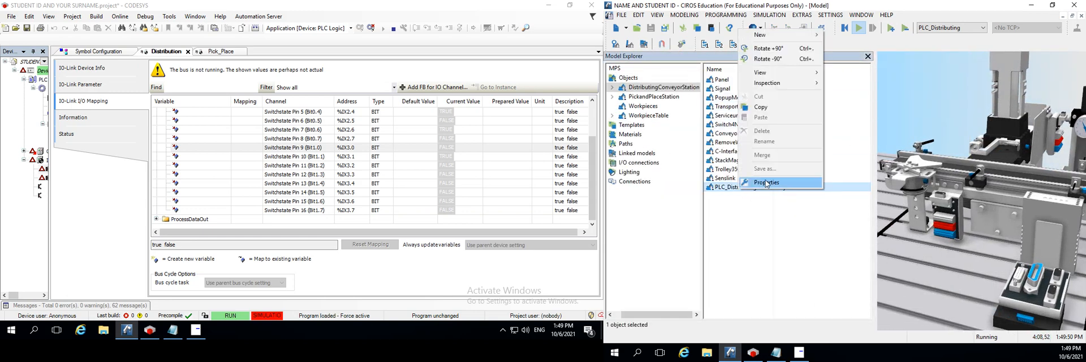
click(767, 183)
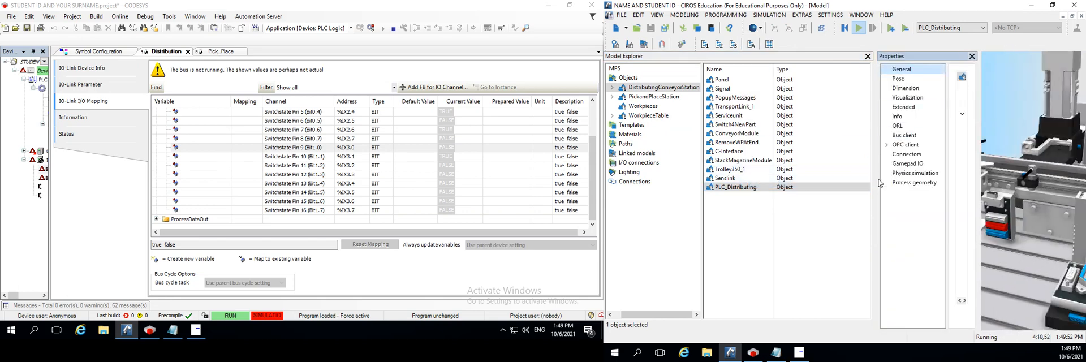
drag(875, 181, 648, 181)
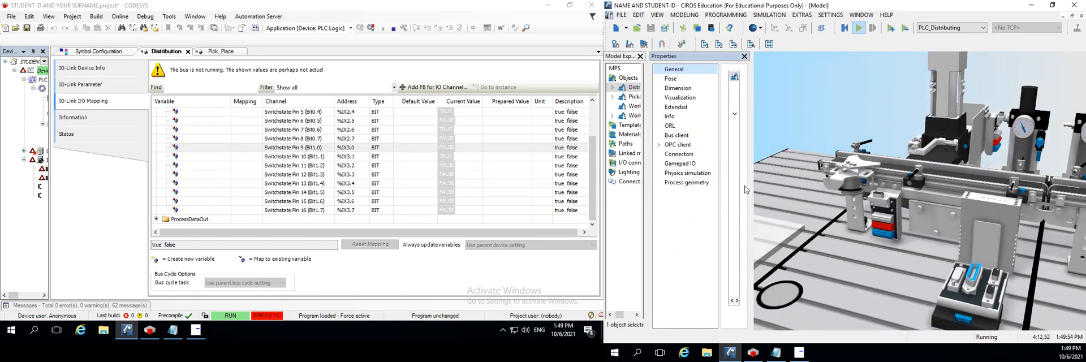
click(605, 59)
click(640, 56)
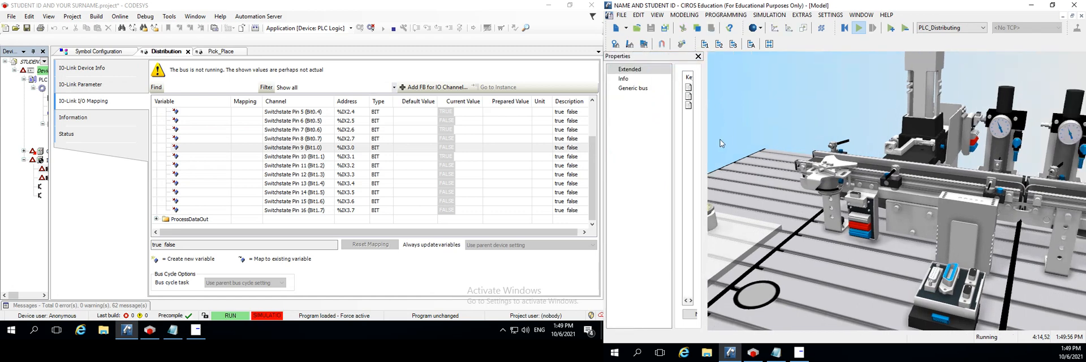
Widen the Properties pane, look through the model's Info and Generic bus pages, and close the pane
drag(706, 152, 940, 146)
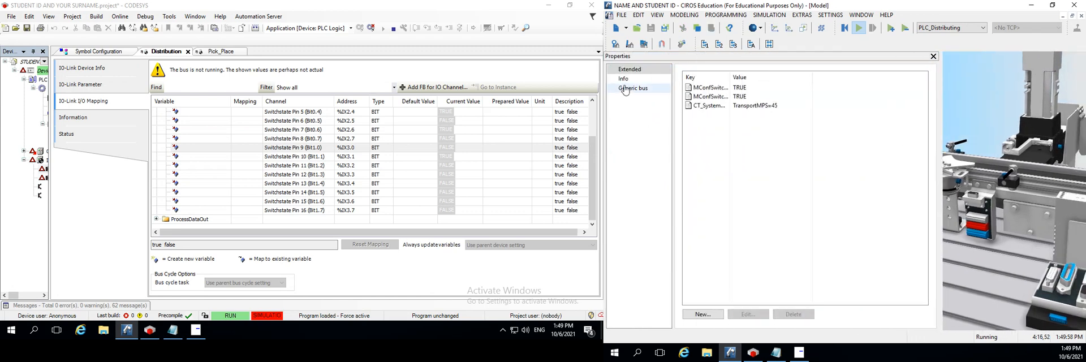
click(625, 80)
click(631, 89)
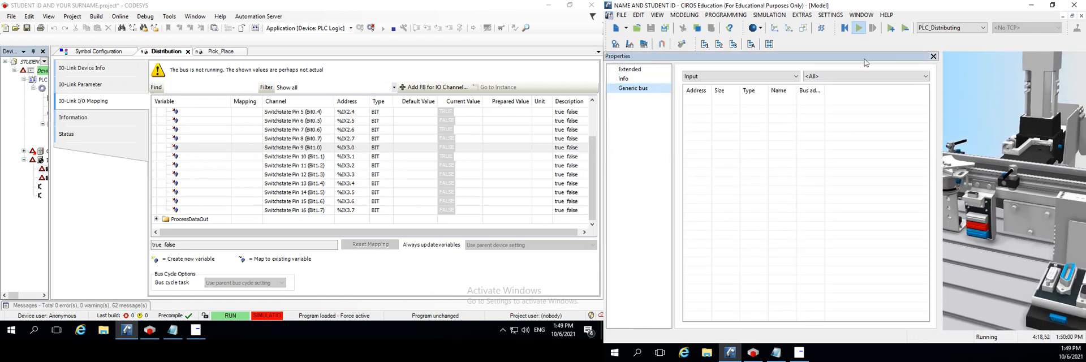
click(933, 57)
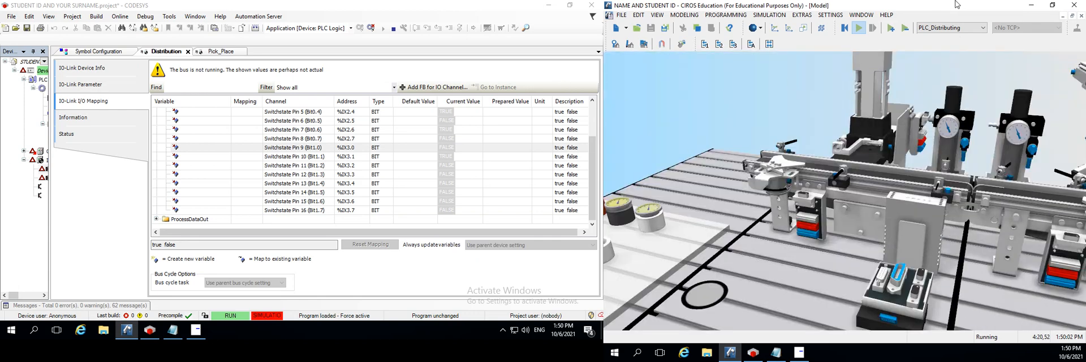
Reopen the Model Explorer, show the properties of PLC_Distributing under DistributingConveyorStation, and leave only a widened Properties pane open
click(685, 15)
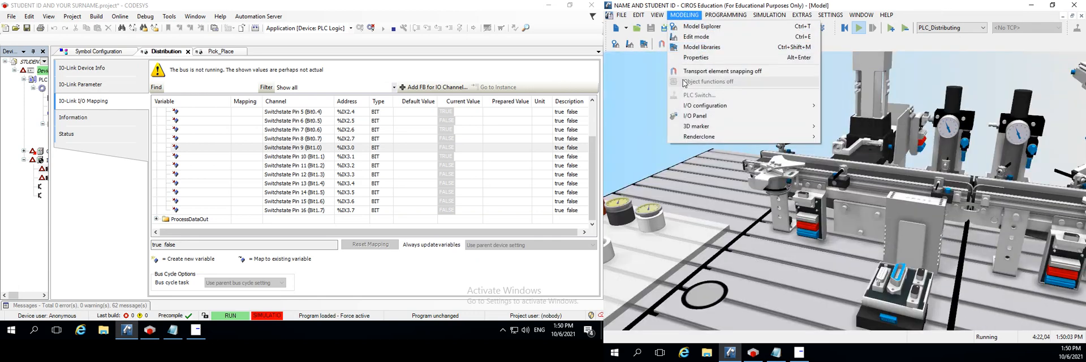
click(703, 27)
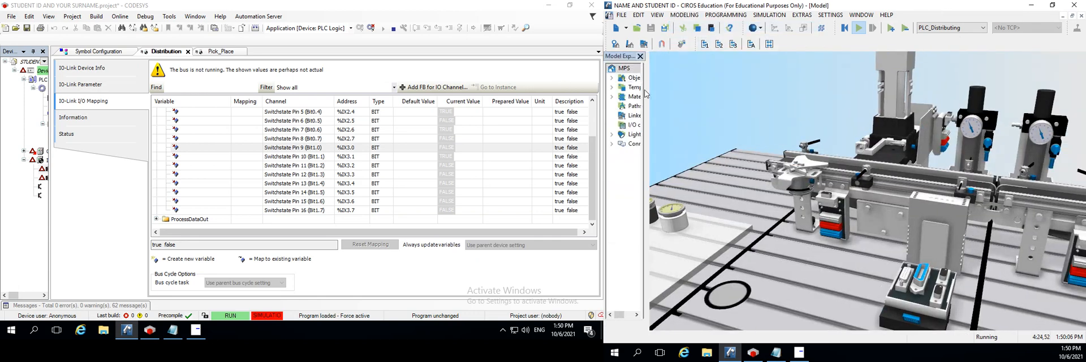
drag(651, 108, 799, 141)
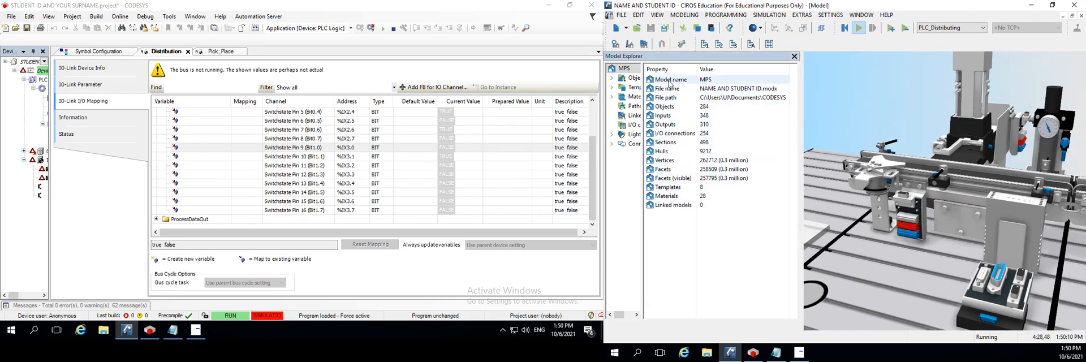
click(631, 82)
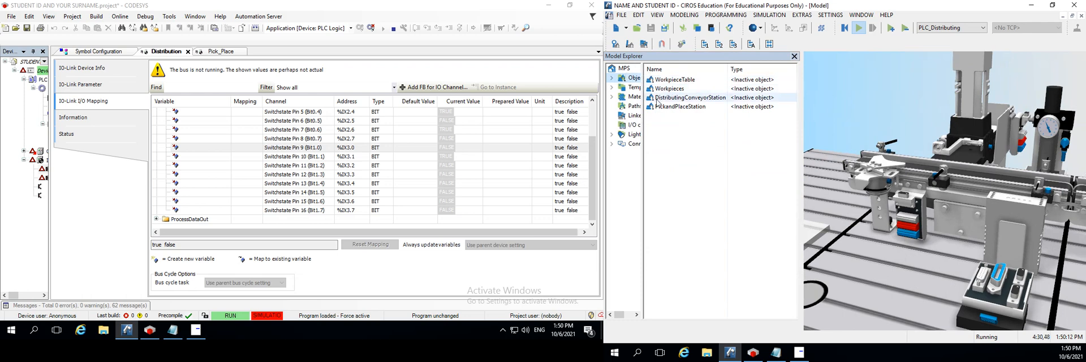
double_click(687, 98)
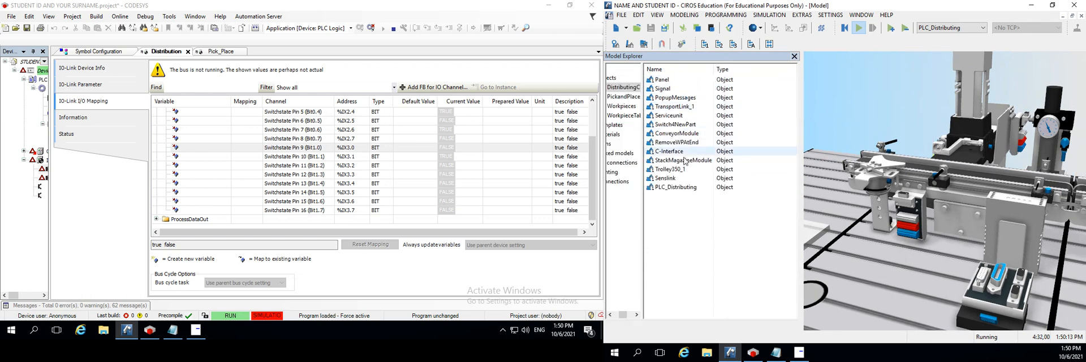
right_click(674, 187)
click(702, 181)
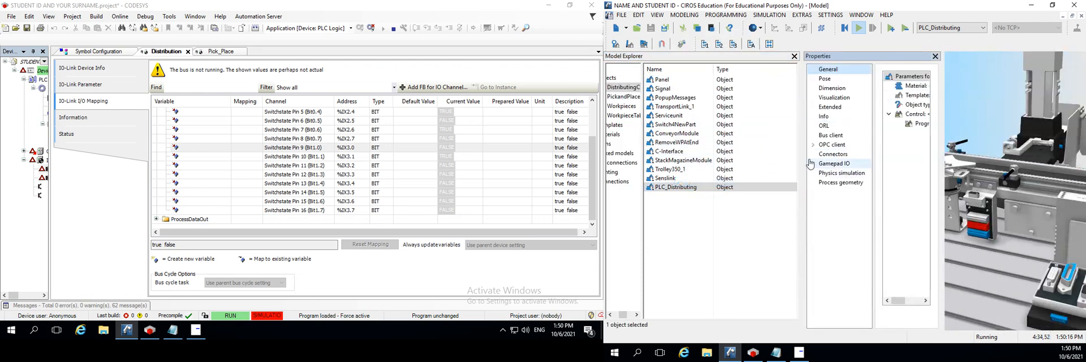
click(794, 56)
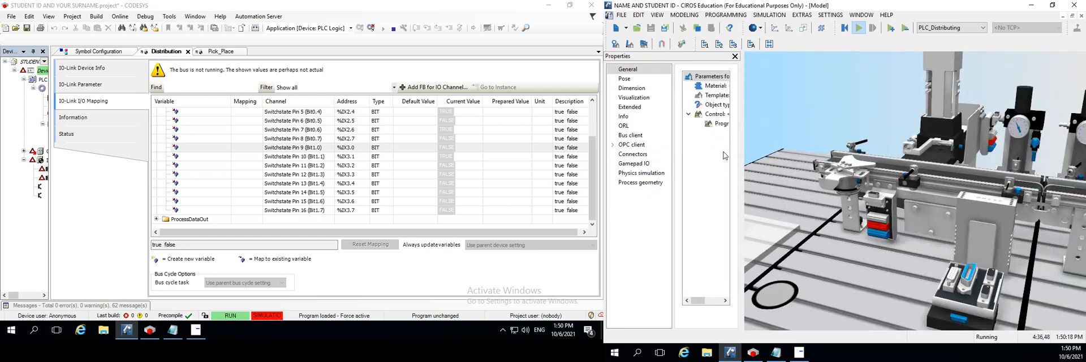
drag(743, 163, 938, 164)
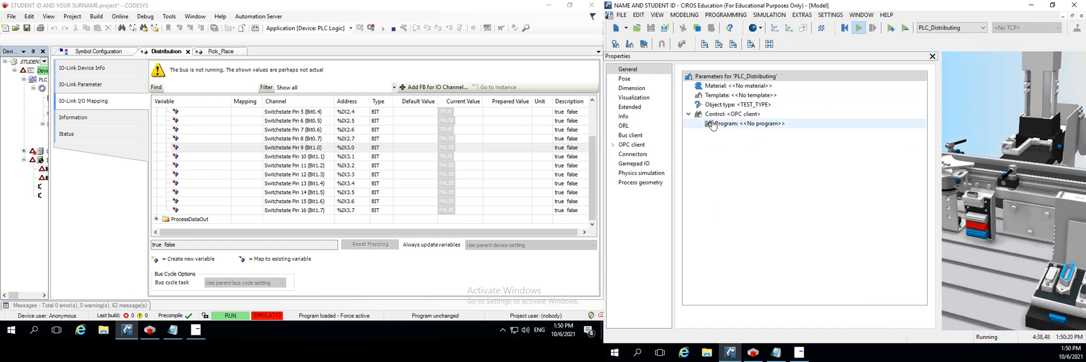
Display the OPC client items of PLC_Distributing and select output Q0
click(712, 115)
click(629, 145)
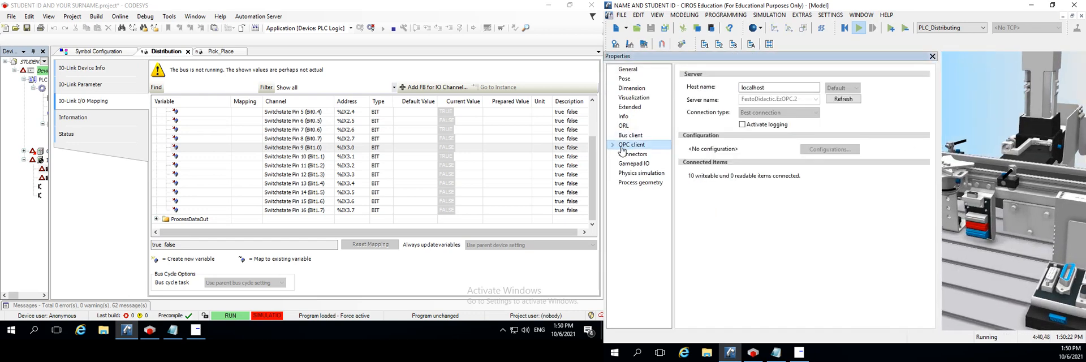
click(612, 145)
click(634, 154)
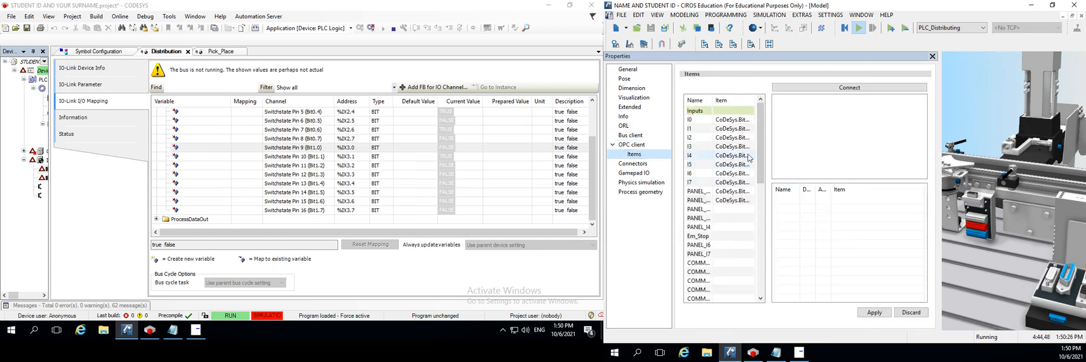
drag(761, 181, 761, 261)
click(723, 158)
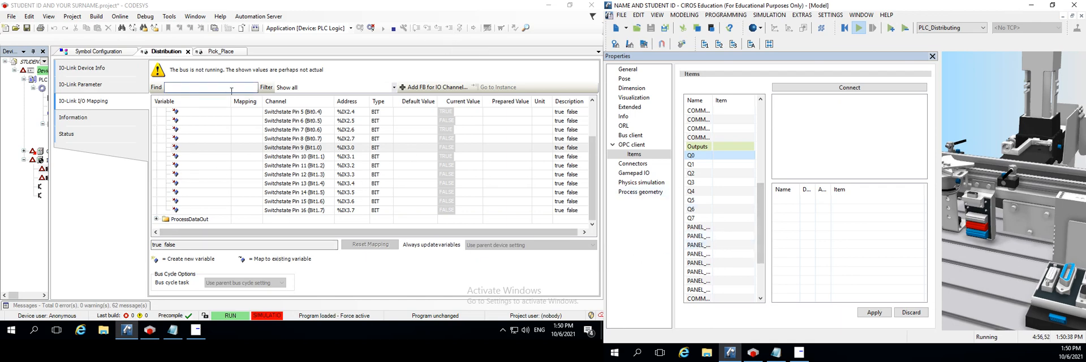
Switch to CODESYS, collapse ProcessDataIn and expand ProcessDataOut in the Distribution IO-Link I/O mapping
scroll(168, 136, up, 2)
click(157, 111)
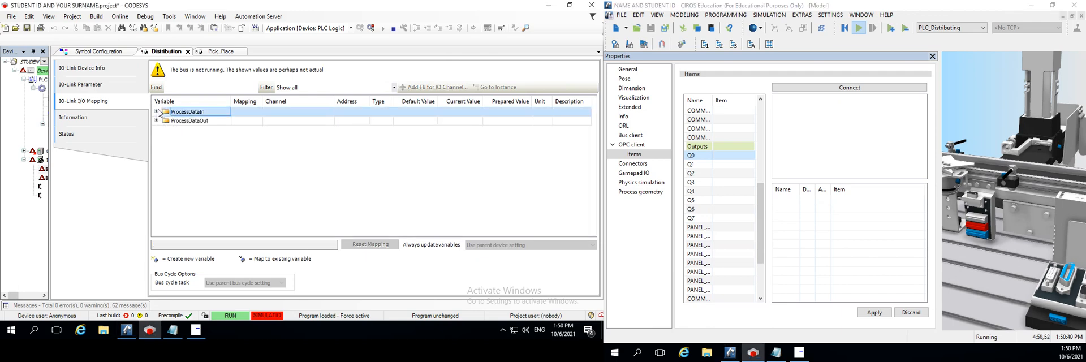
click(156, 120)
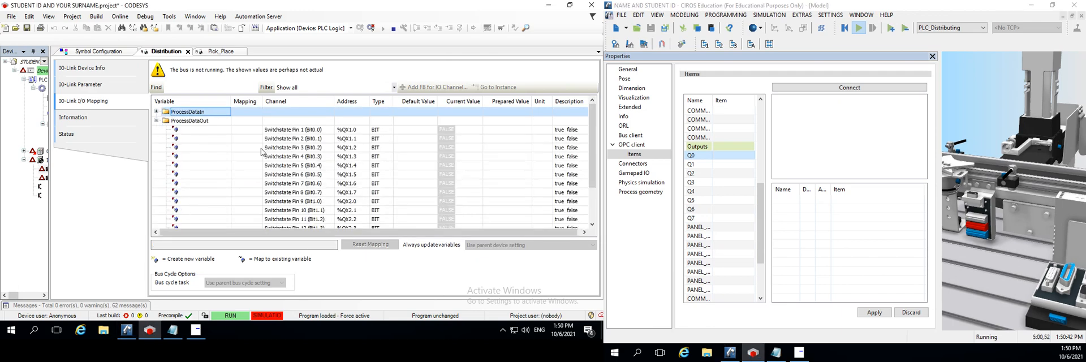
Examine the ProcessDataOut channel addresses, selecting Switchstate Pin 9 at %QX2.0
scroll(394, 178, down, 2)
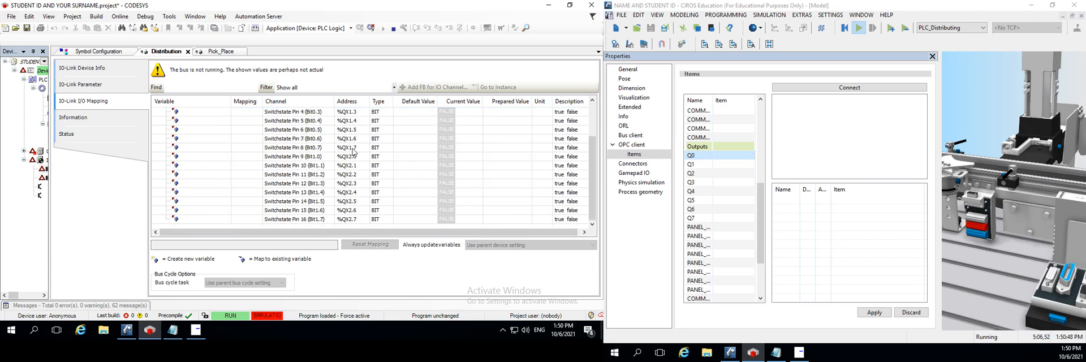
click(352, 158)
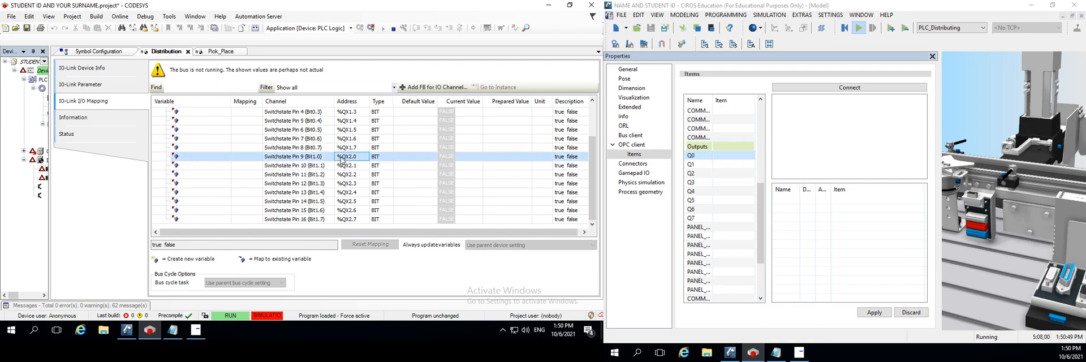
click(223, 159)
click(293, 90)
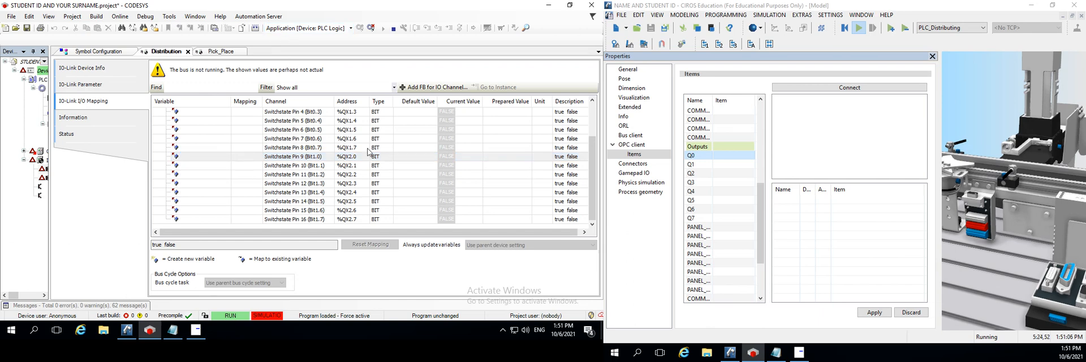
scroll(277, 156, up, 1)
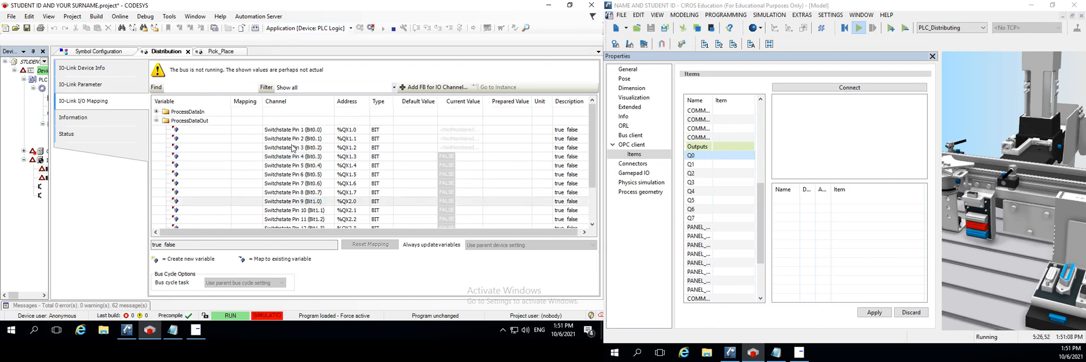
Compare the Distribution ProcessDataOut addresses from %QX2.0 onward with PLC_Distributing's OPC inputs and outputs in a widened Properties pane
scroll(290, 144, down, 1)
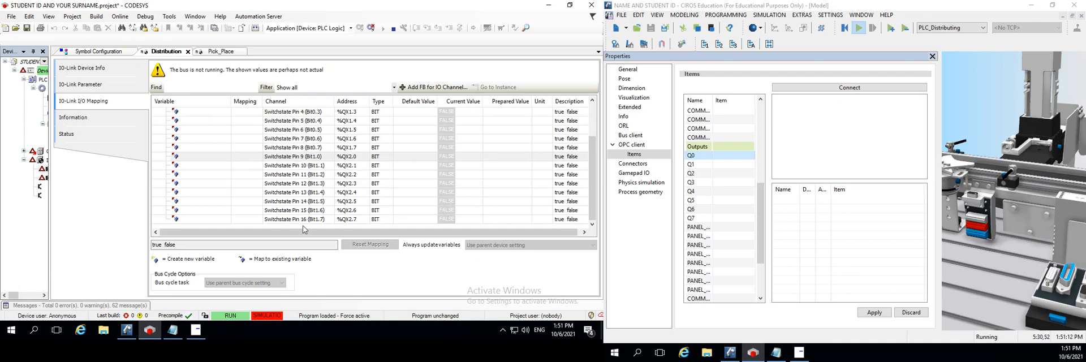
click(352, 158)
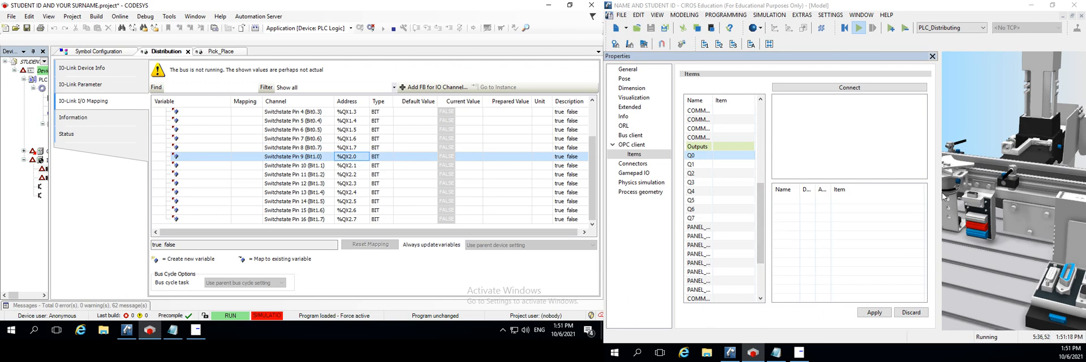
drag(940, 195, 1054, 192)
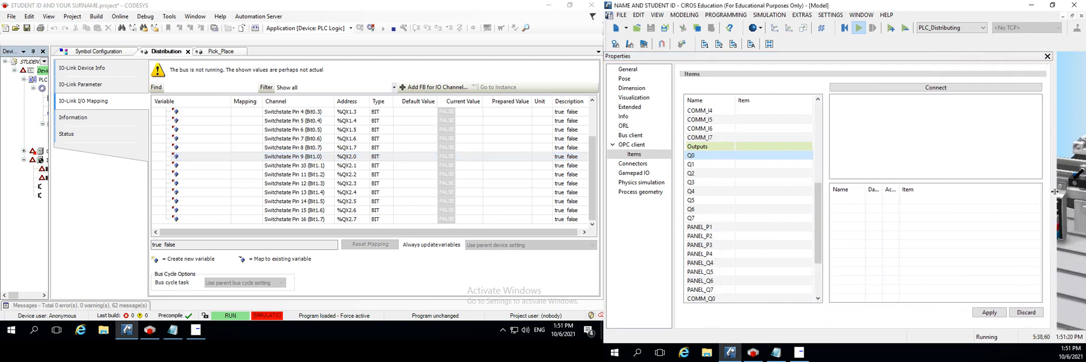
click(756, 157)
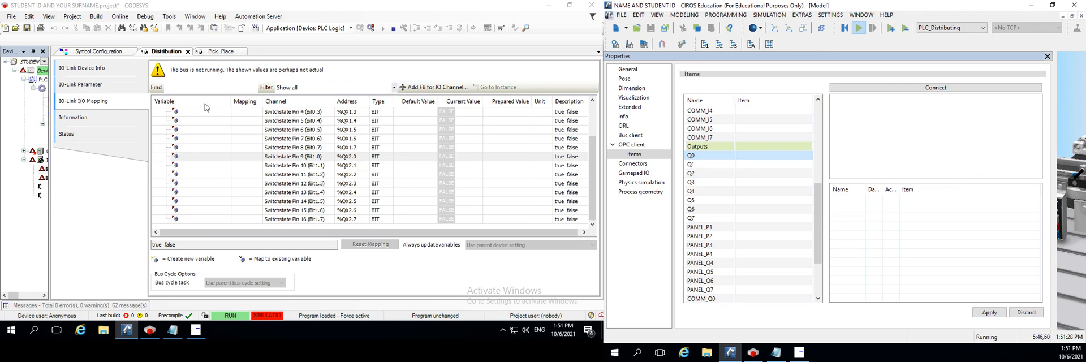
scroll(241, 133, up, 2)
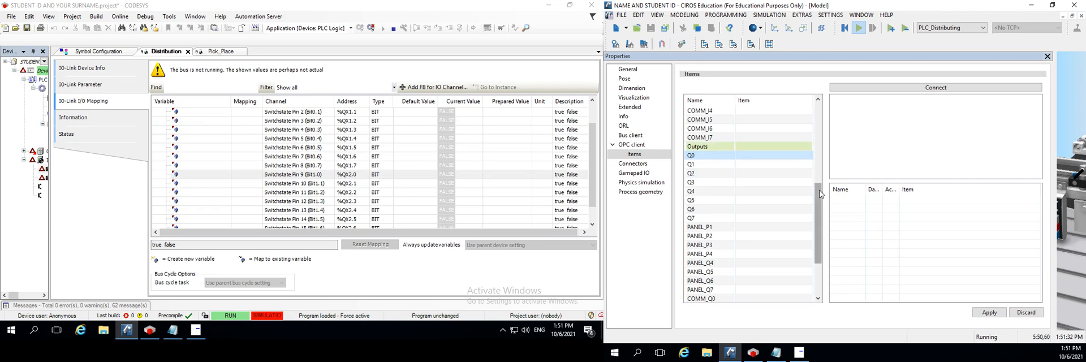
drag(818, 195, 816, 114)
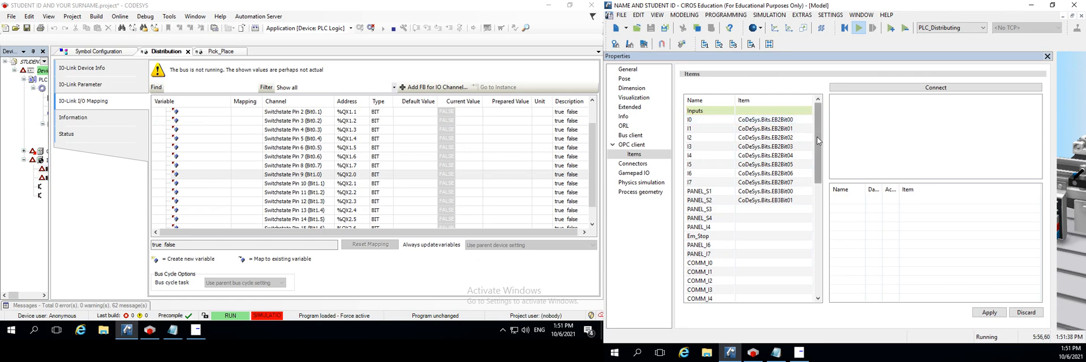
drag(817, 137, 835, 218)
Connect to the OPC server for output Q0 and list the Bits items of CoDeSys
click(752, 165)
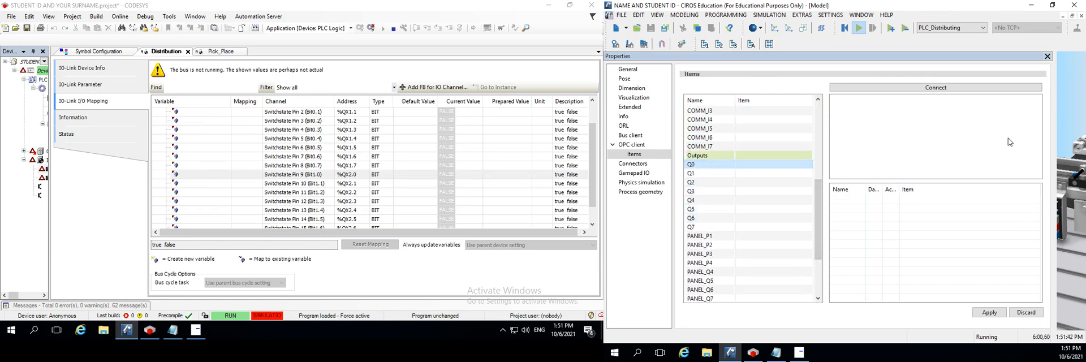
click(961, 89)
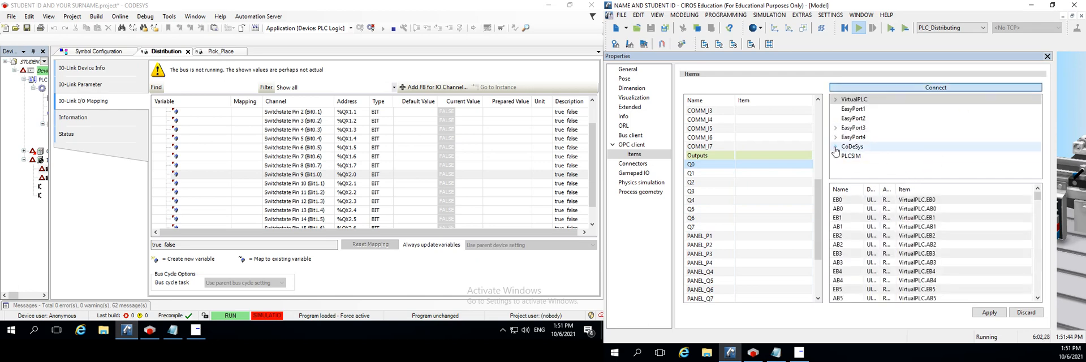
click(835, 146)
click(854, 165)
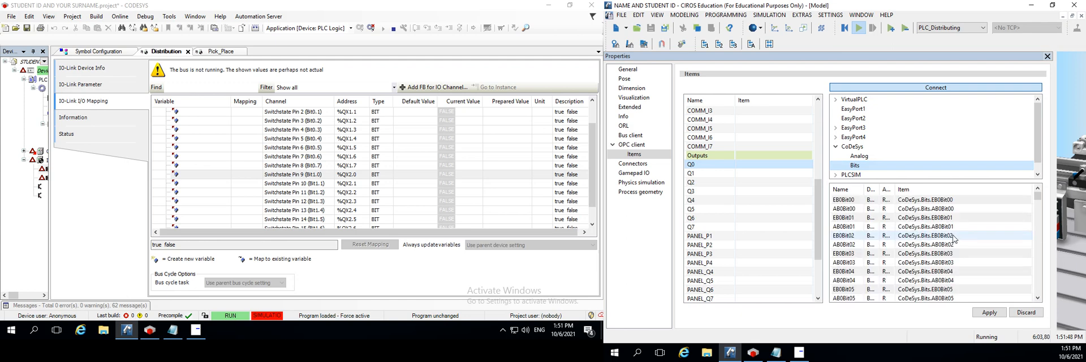
Select the eight CoDeSys output items AB2Bit00 through AB2Bit07 together in the Bits list
scroll(929, 238, down, 5)
scroll(930, 241, down, 4)
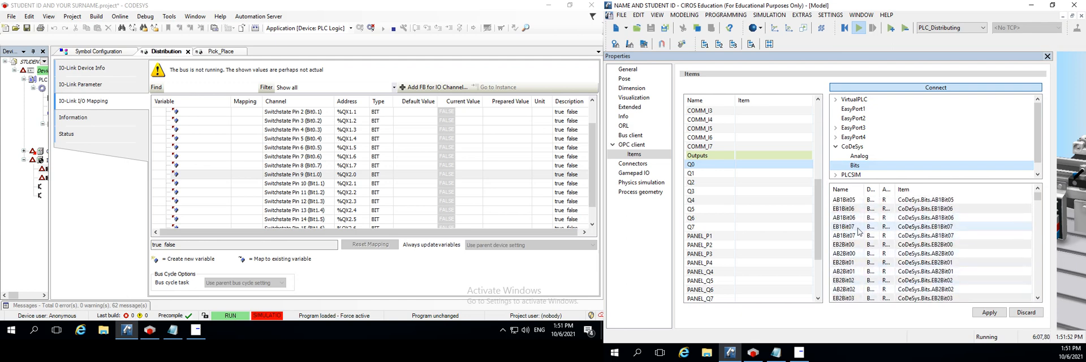
click(843, 247)
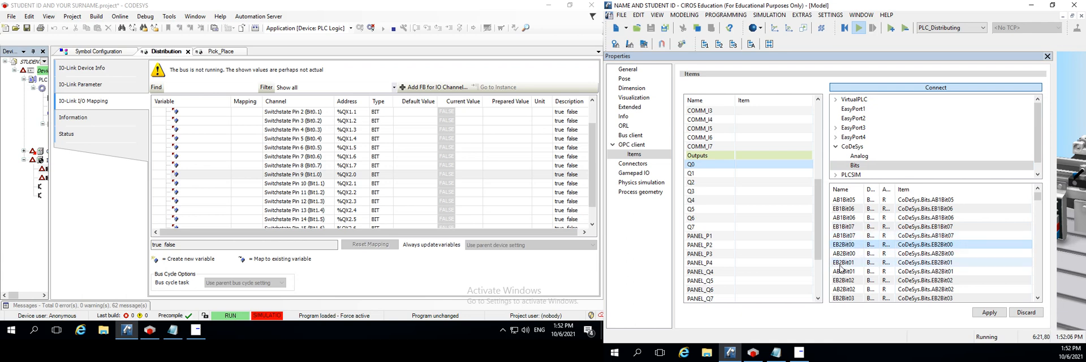
click(844, 254)
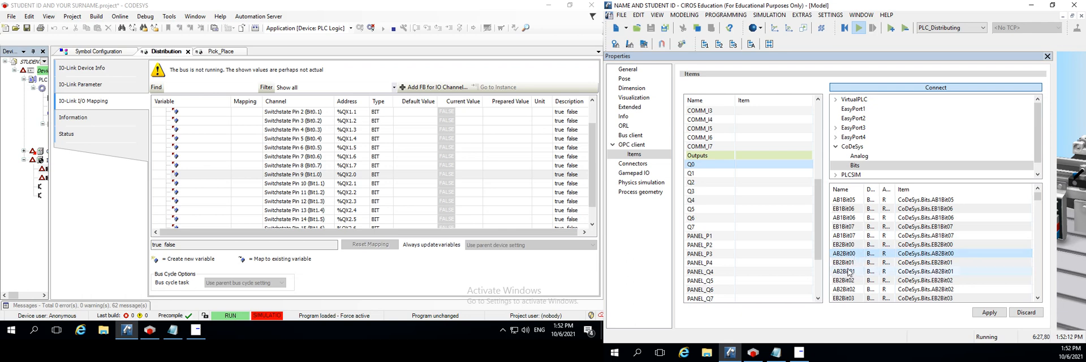
click(849, 272)
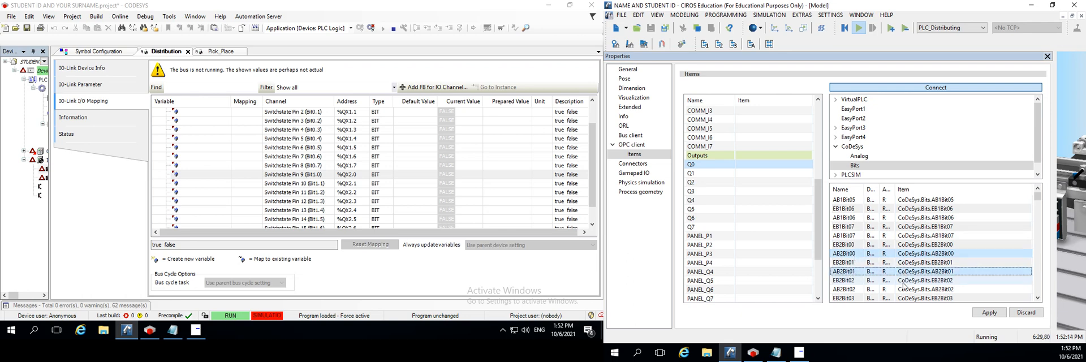
ctrl+click(944, 290)
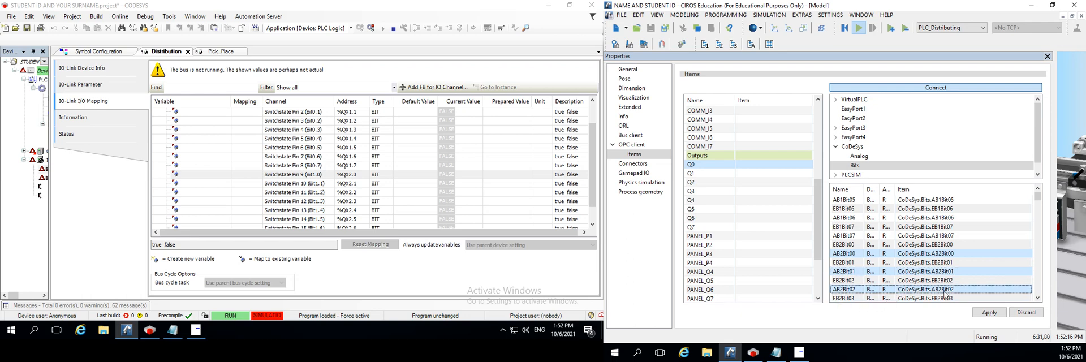
scroll(905, 303, down, 1)
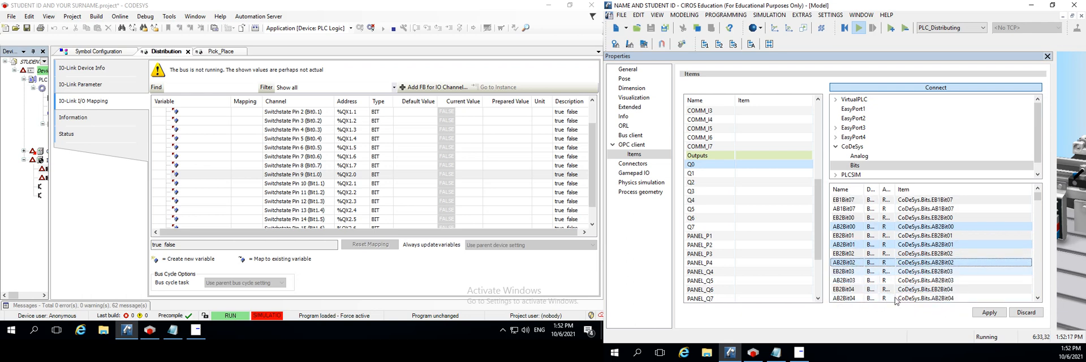
ctrl+click(840, 281)
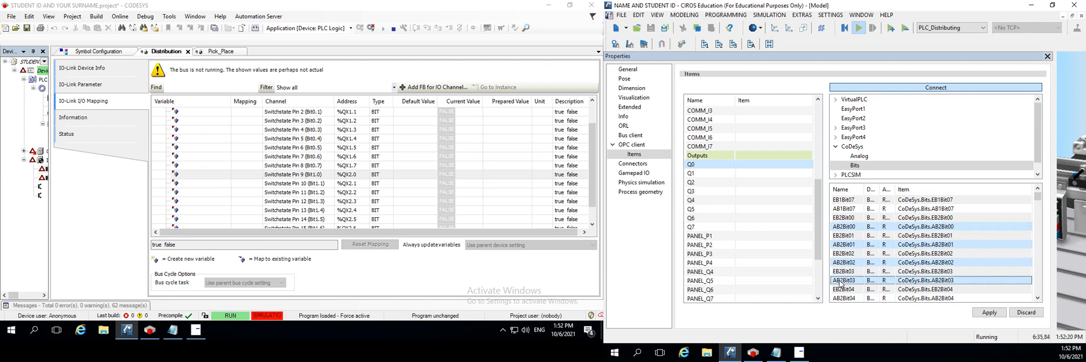
scroll(845, 281, down, 1)
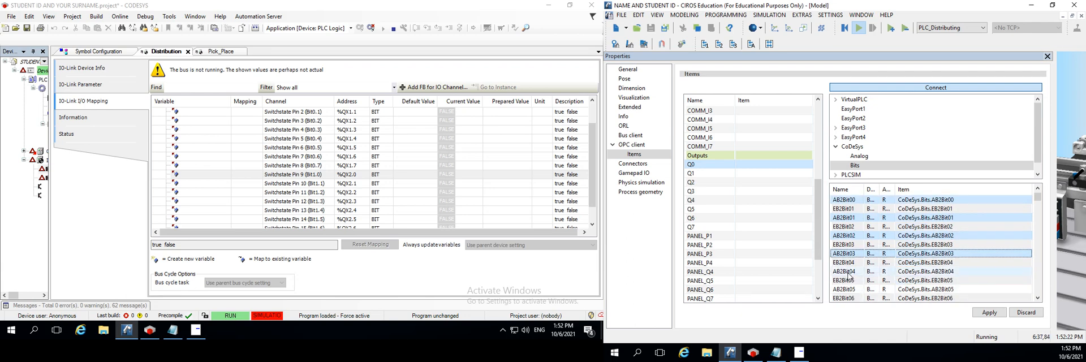
ctrl+click(849, 273)
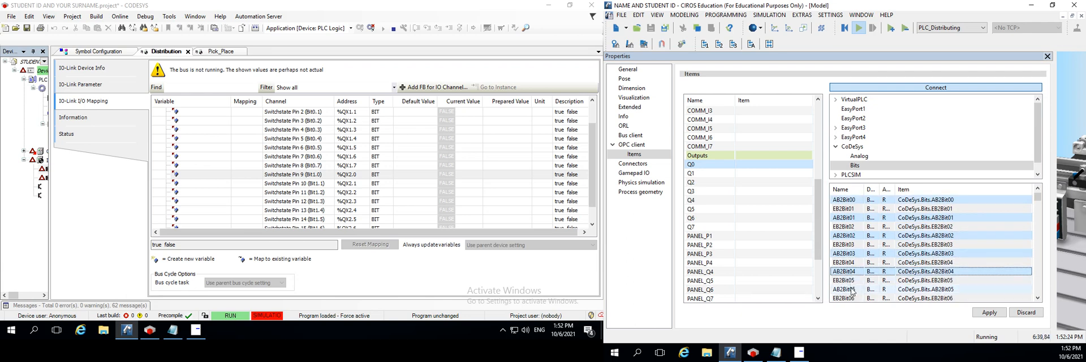
ctrl+click(852, 291)
scroll(850, 290, down, 1)
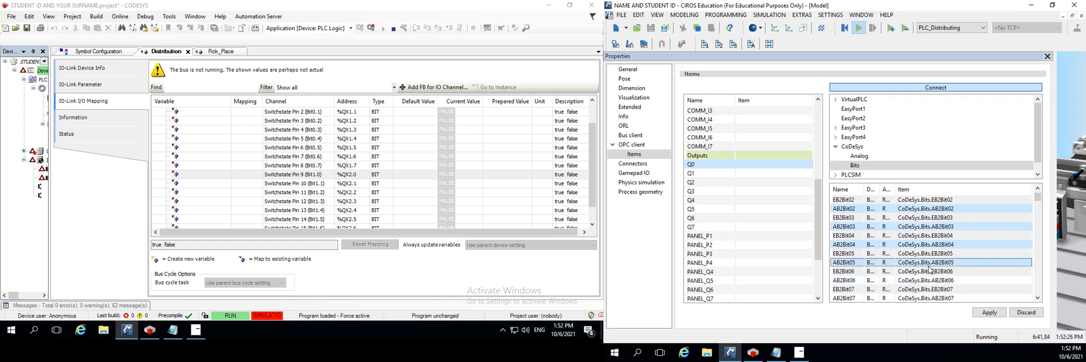
ctrl+click(845, 281)
scroll(847, 272, down, 2)
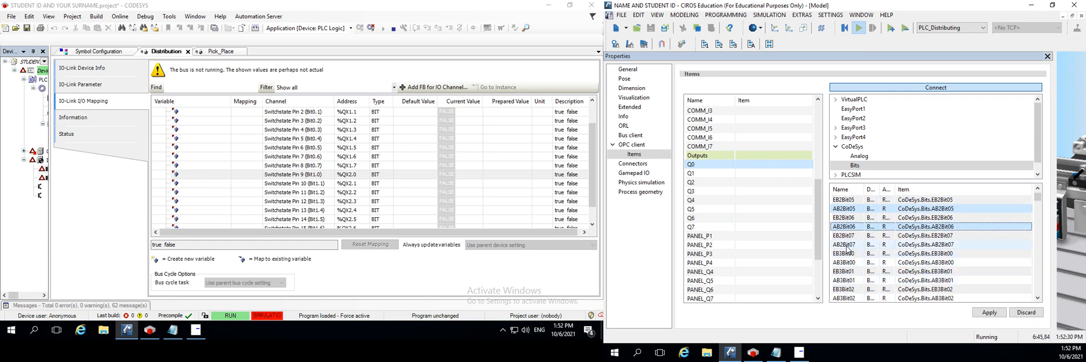
ctrl+click(847, 245)
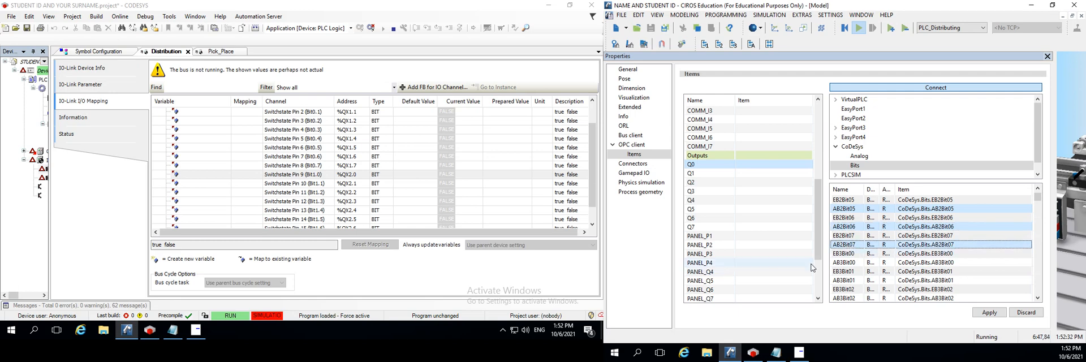
Assign the selected AB2Bit00 to AB2Bit07 items to outputs Q0 to Q7, apply the assignment and close the Properties pane
drag(848, 245, 751, 168)
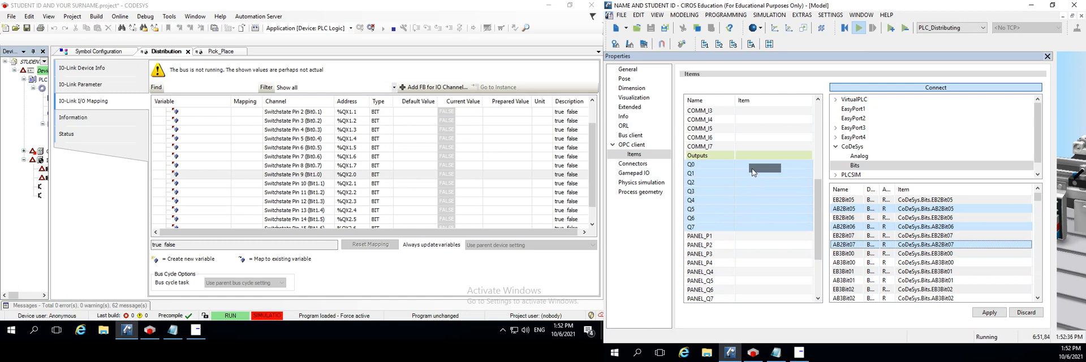
drag(752, 168, 744, 165)
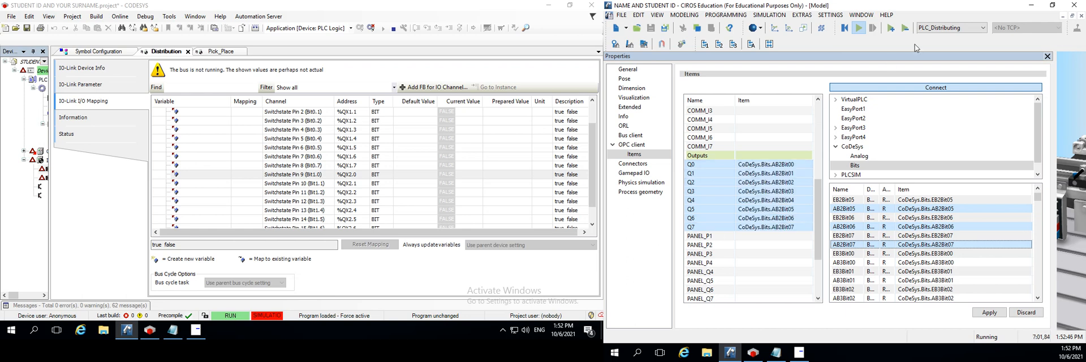
click(987, 313)
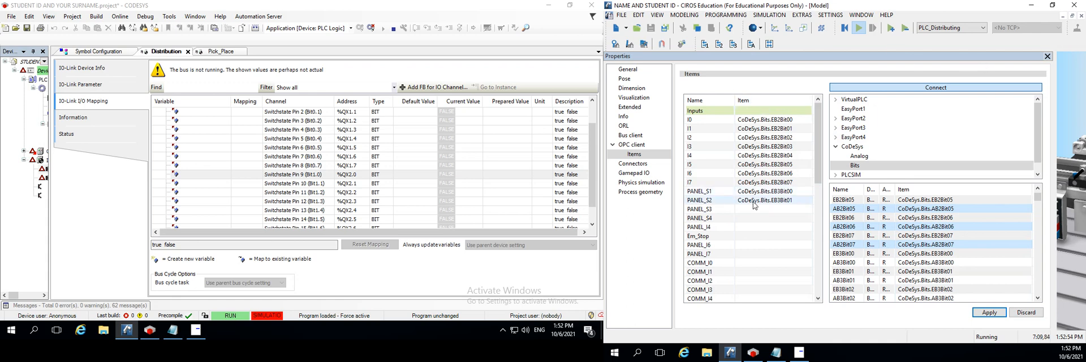
drag(817, 186, 834, 271)
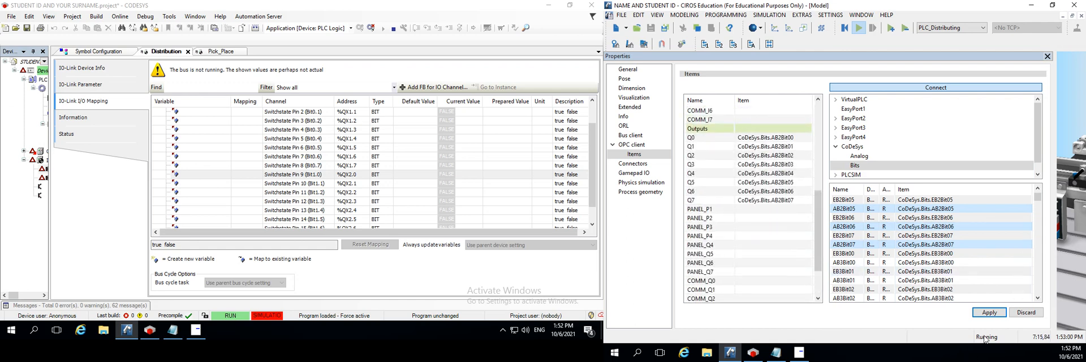
click(1047, 56)
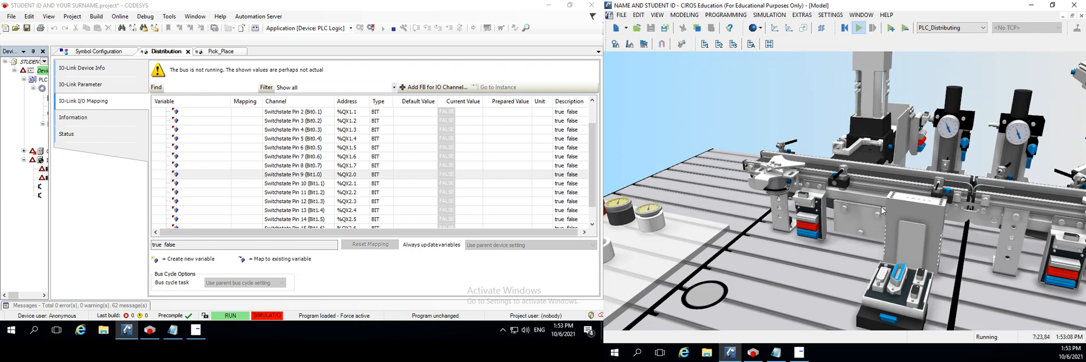
Switch to CODESYS and force Distribution output channels Switchstate Pin 9 (%QX2.0) and Pin 10 (%QX2.1) to TRUE
drag(882, 211, 879, 47)
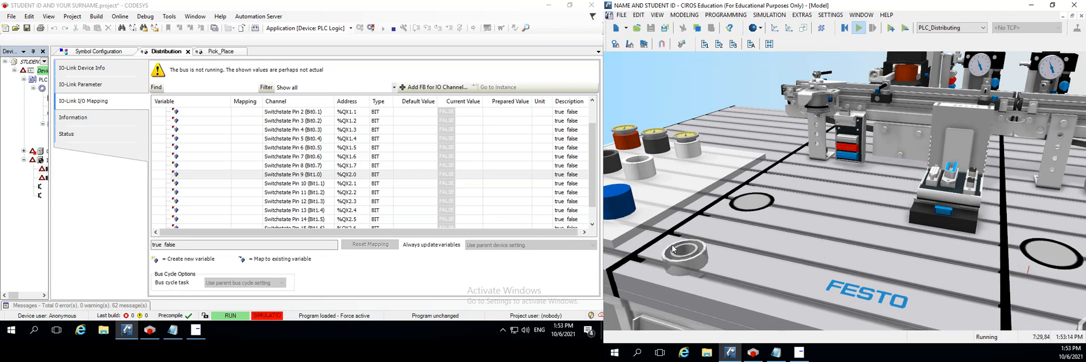
drag(831, 239, 792, 321)
drag(787, 242, 833, 205)
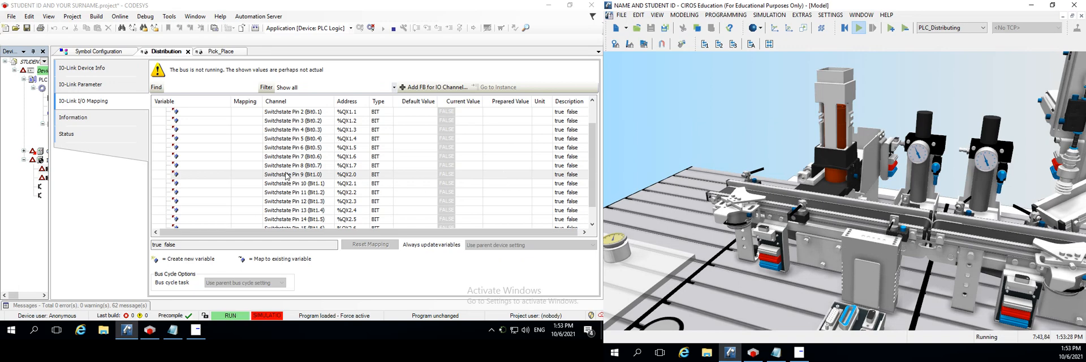
click(349, 176)
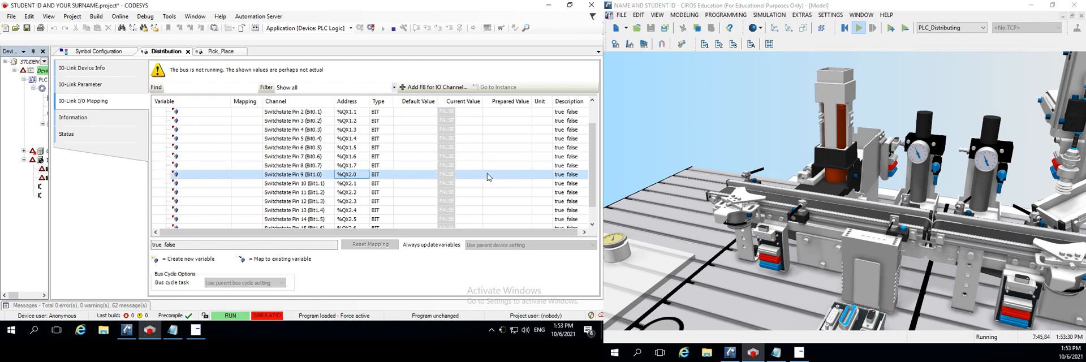
click(504, 176)
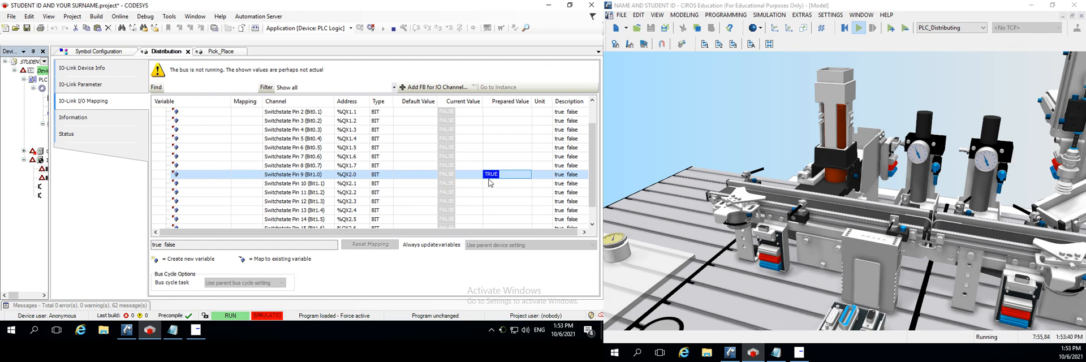
key(F7)
click(498, 188)
key(F7)
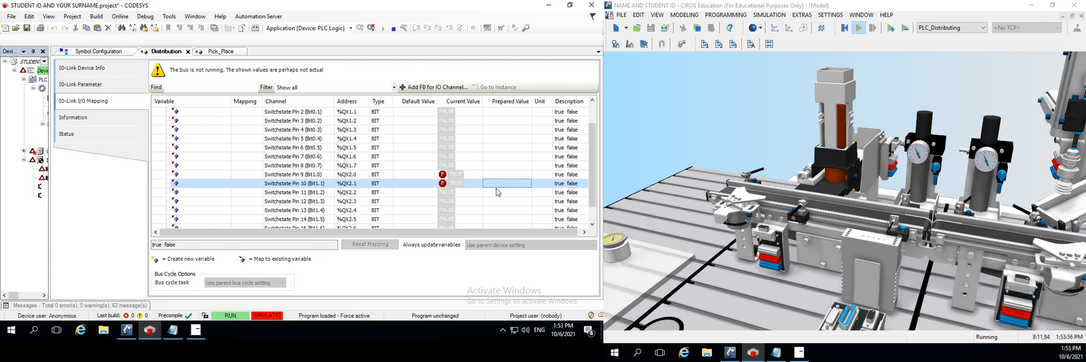
Force Distribution output channels Switchstate Pin 11, Pin 12 and Pin 13 (%QX2.2 to %QX2.4) to TRUE
click(497, 192)
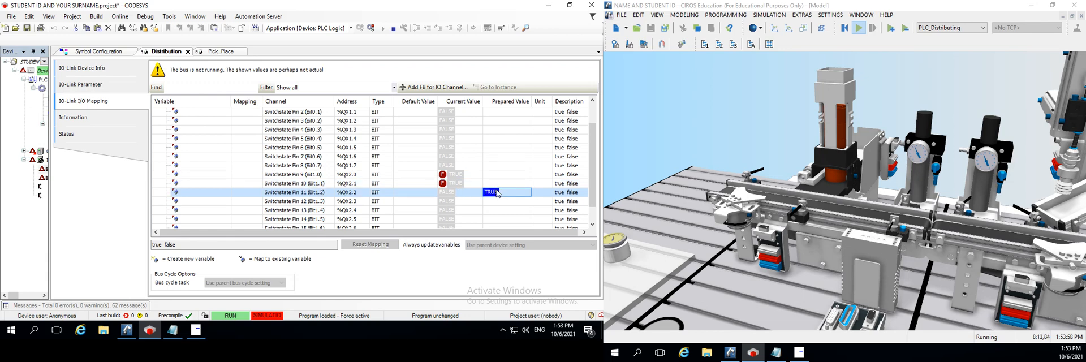
key(F7)
click(497, 202)
key(F7)
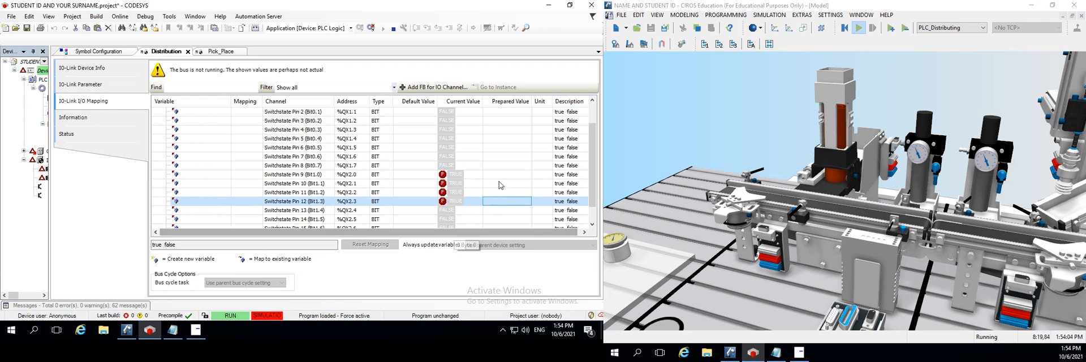
click(495, 210)
key(F7)
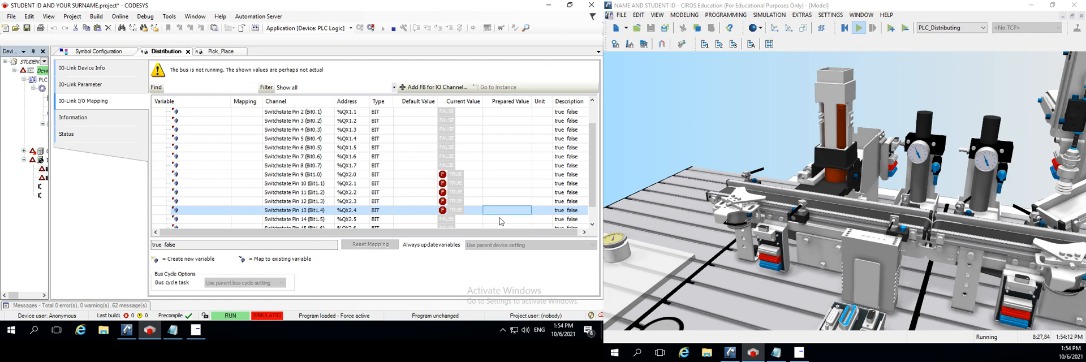
Check the OPC and CoDeSys device states in EzOPC and inspect the distributing station in the CIROS model
click(802, 356)
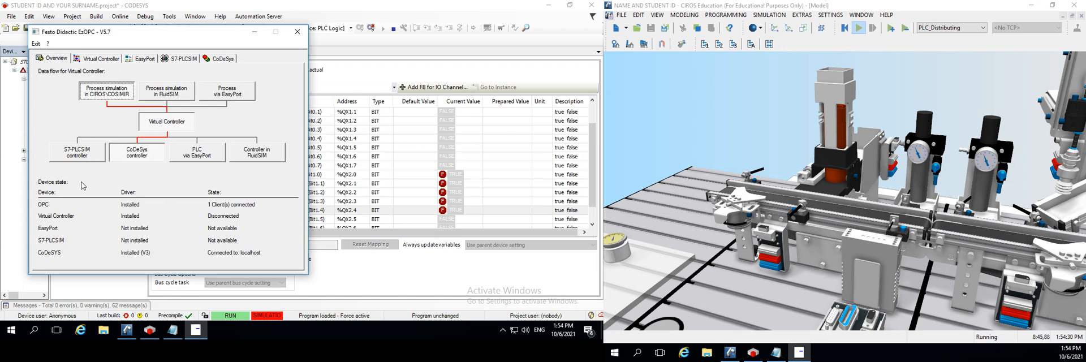
click(255, 34)
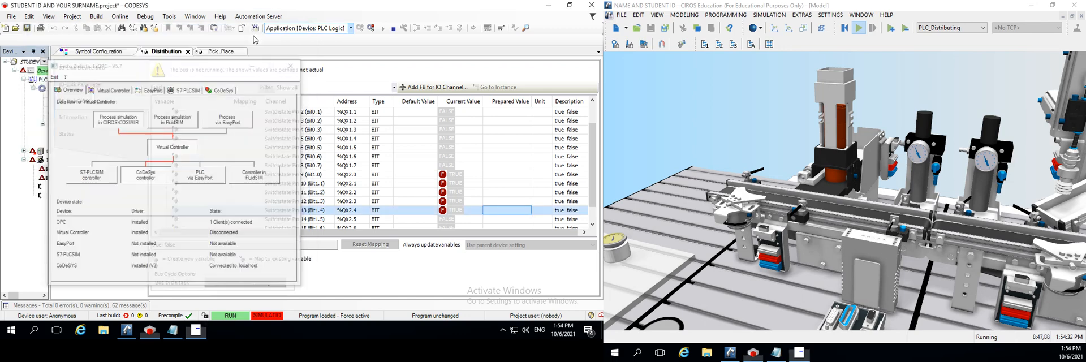
scroll(871, 163, down, 1)
scroll(871, 166, down, 5)
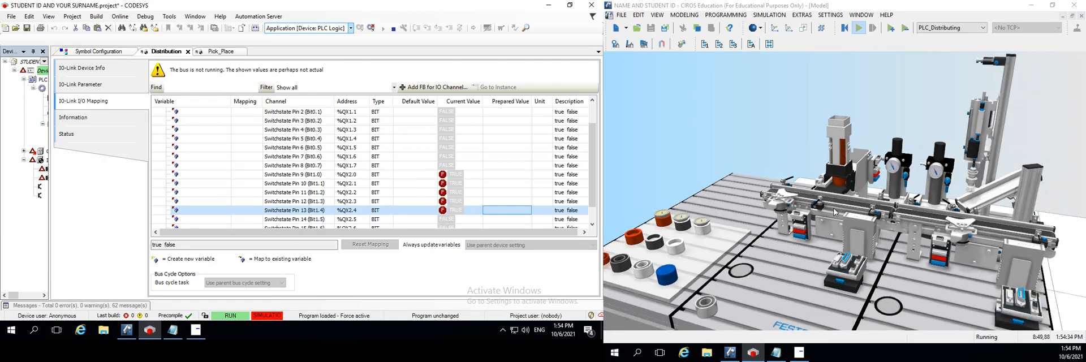
scroll(798, 192, up, 2)
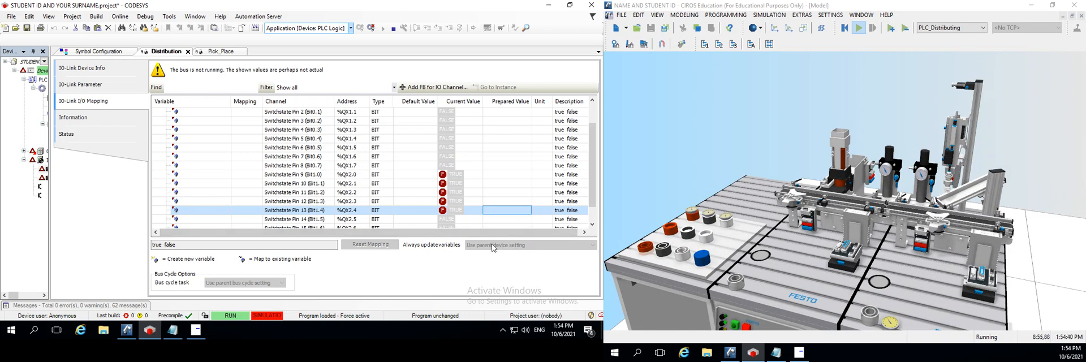
Log out of the application, unforcing all variables, and set Always update variables to Enabled 2 (always in bus cycle task)
click(371, 27)
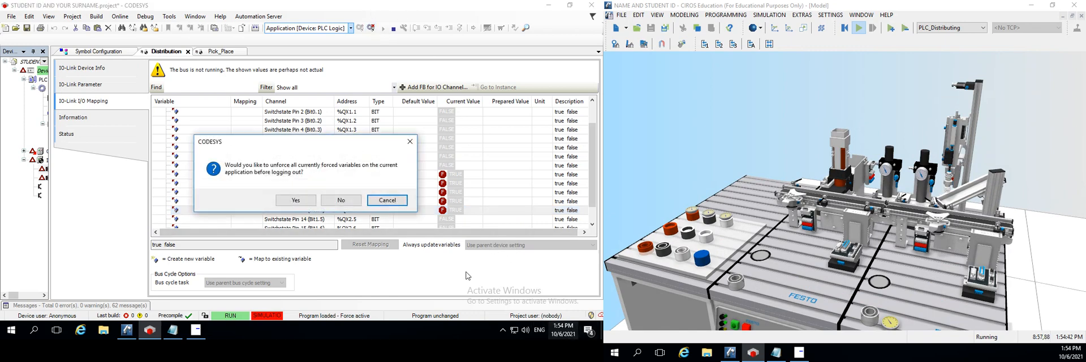
click(312, 201)
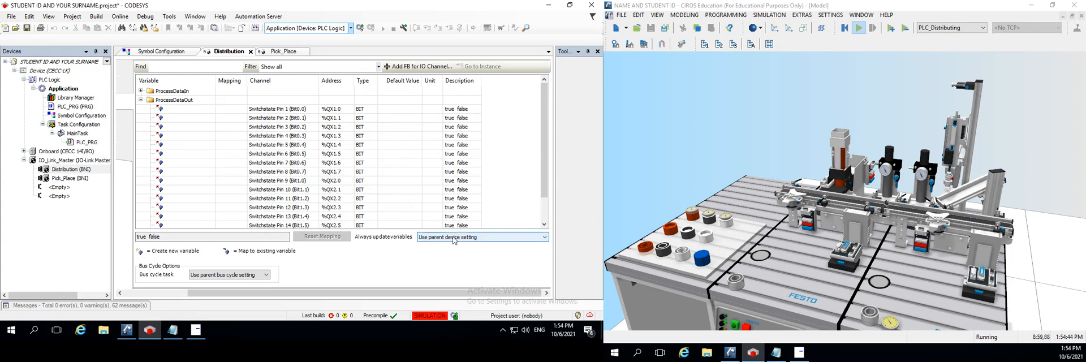
click(454, 238)
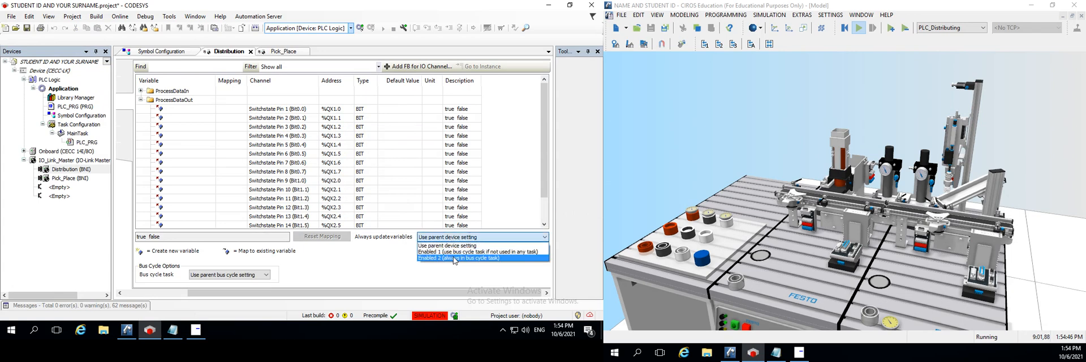
click(454, 258)
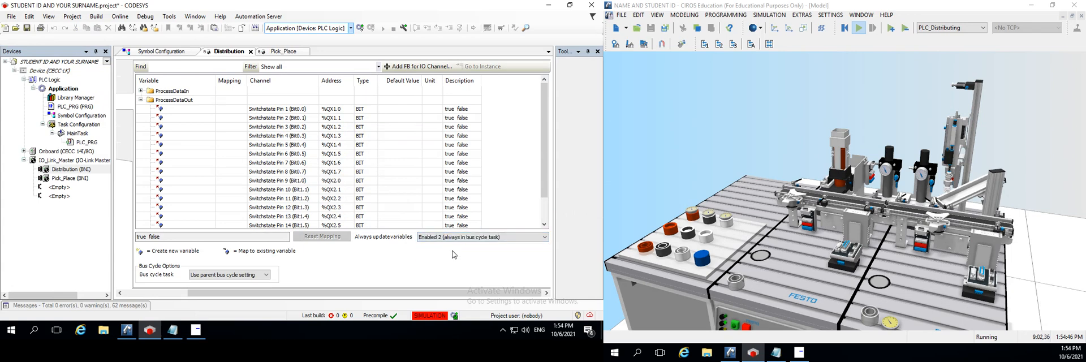
Log back in to the application with online change and bring the upper Distribution output channels into view
click(361, 28)
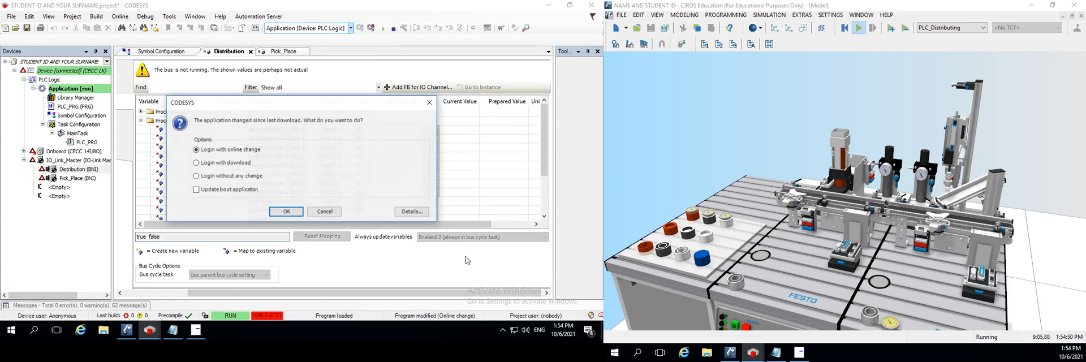
click(287, 211)
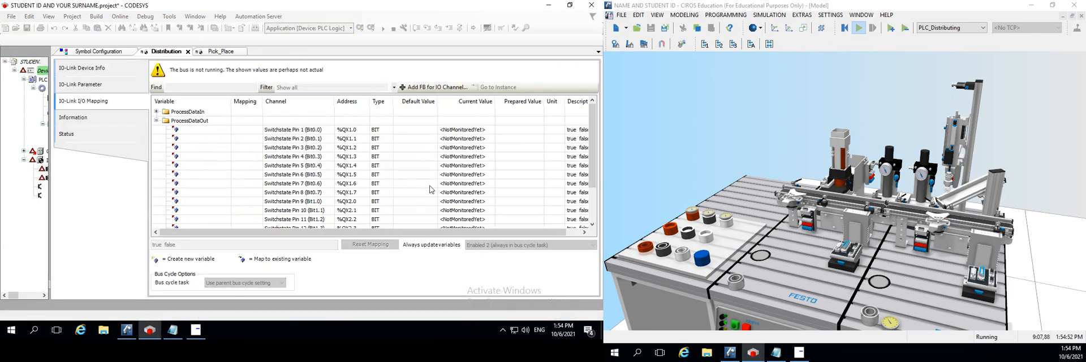
scroll(431, 189, down, 2)
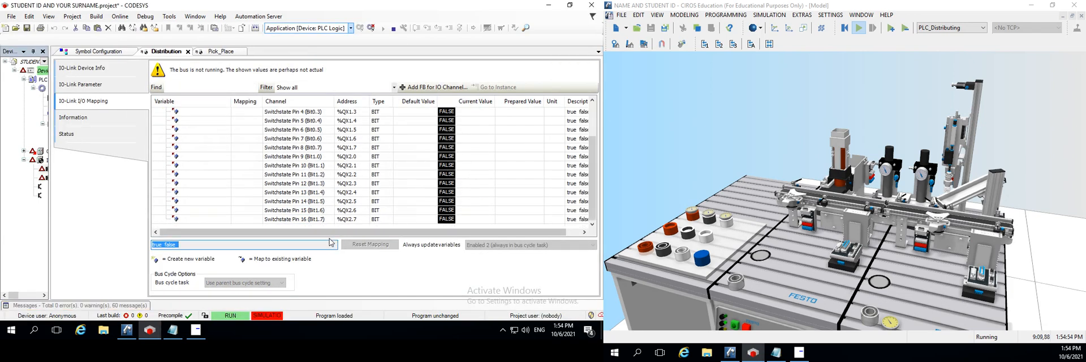
drag(300, 233, 318, 236)
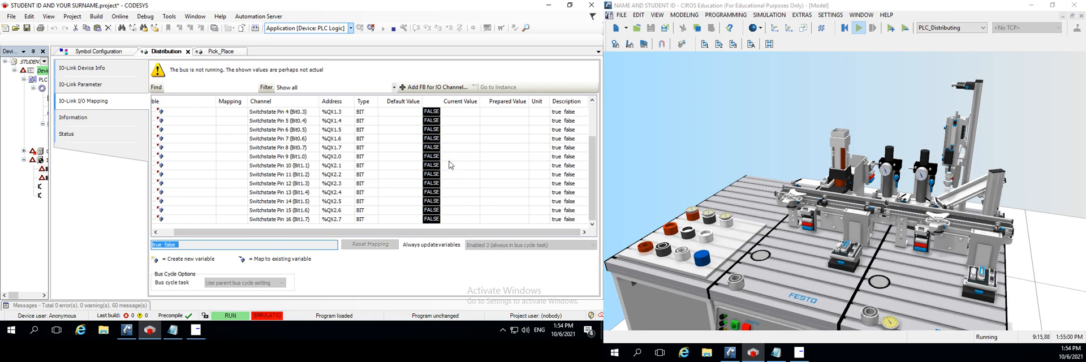
Force Distribution channels Switchstate Pin 9 to Pin 12 (%QX2.0 to %QX2.3) to TRUE and Pin 13 (%QX2.4) to FALSE
double_click(500, 157)
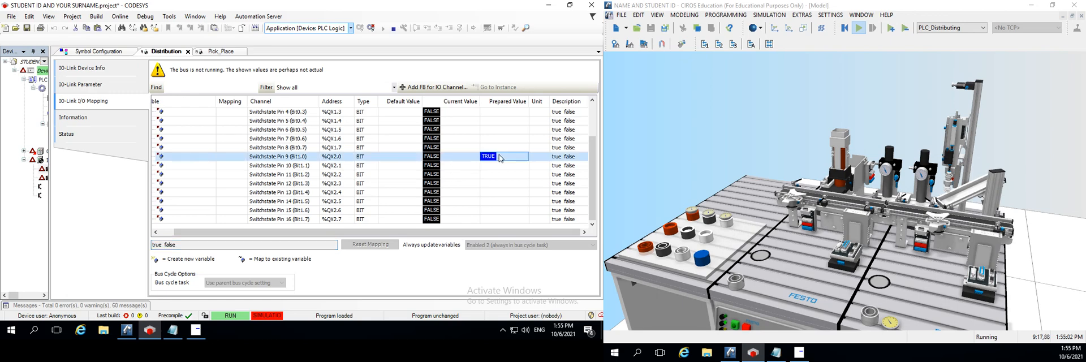
double_click(493, 165)
double_click(493, 174)
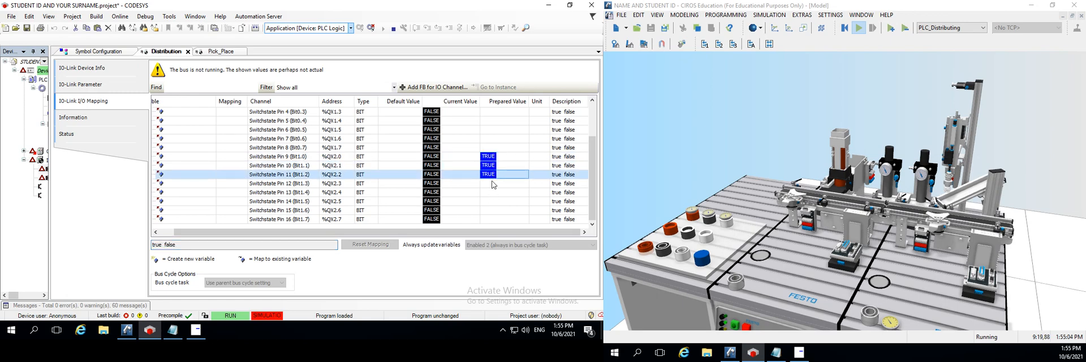
double_click(492, 183)
click(493, 193)
click(490, 194)
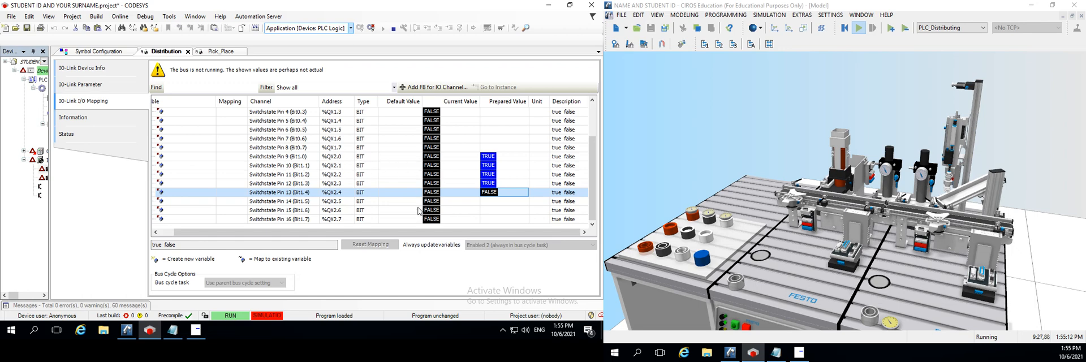
key(F7)
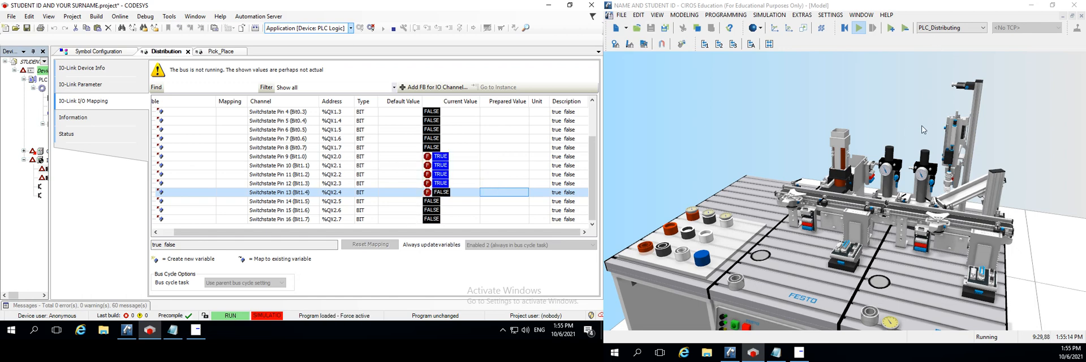
Force Distribution channels Switchstate Pin 9 to Pin 12 (%QX2.0 to %QX2.3) to FALSE and Pin 13 (%QX2.4) to TRUE
scroll(854, 216, up, 5)
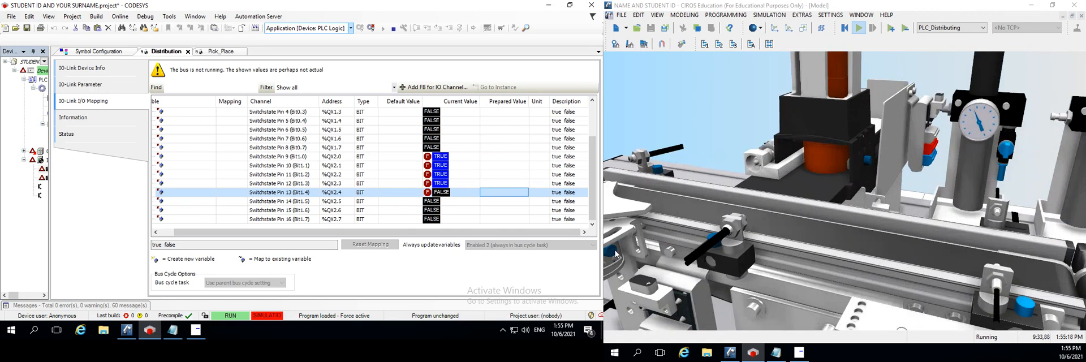
click(494, 159)
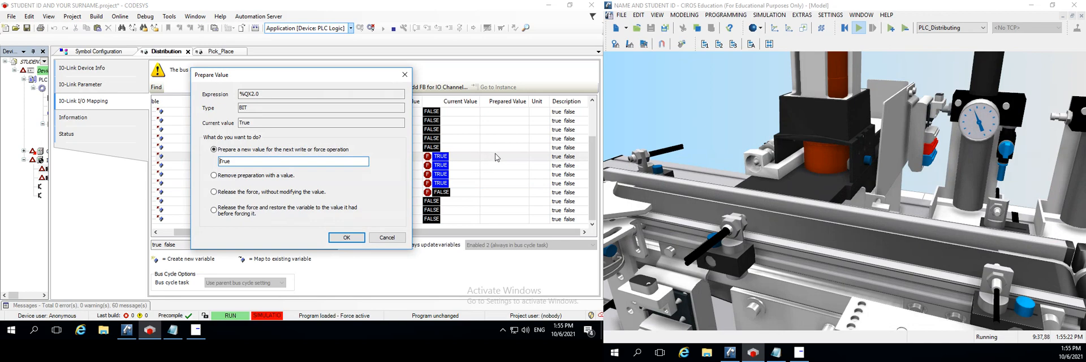
key(Return)
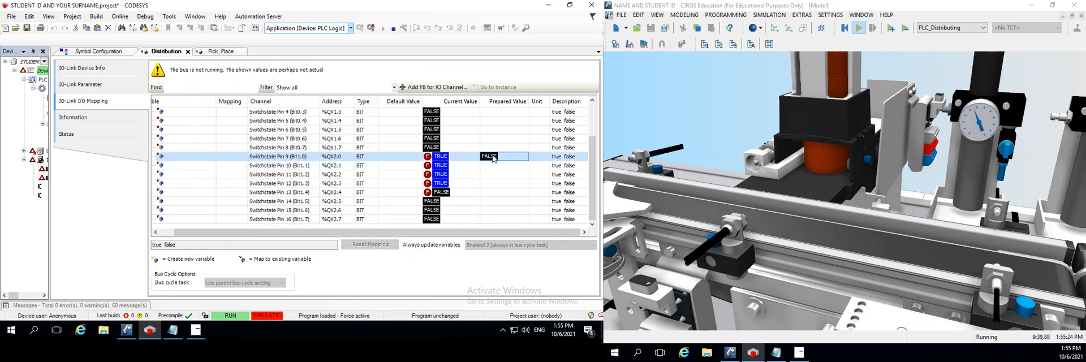
click(491, 166)
key(Return)
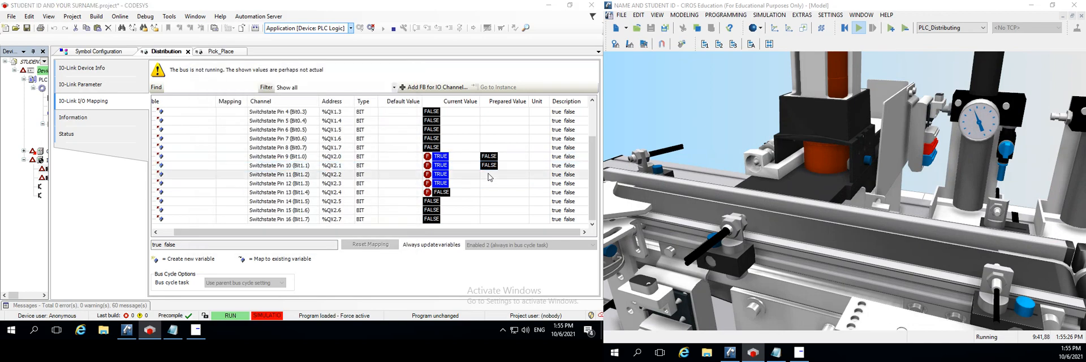
click(490, 174)
key(Return)
click(490, 183)
key(Return)
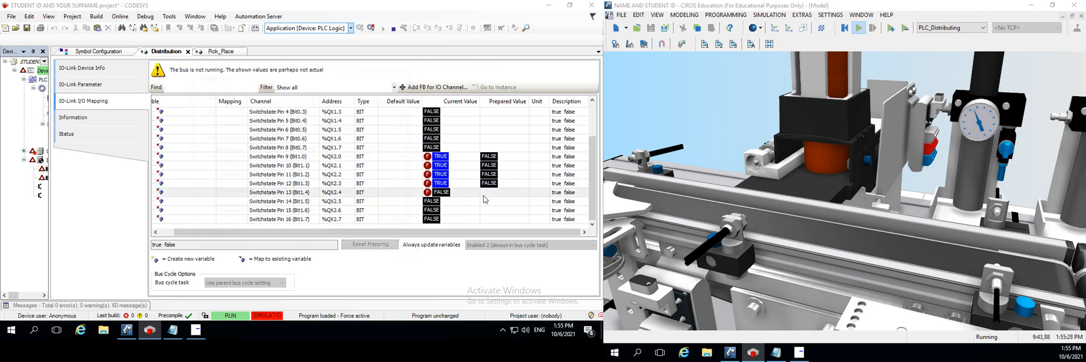
click(486, 192)
key(Return)
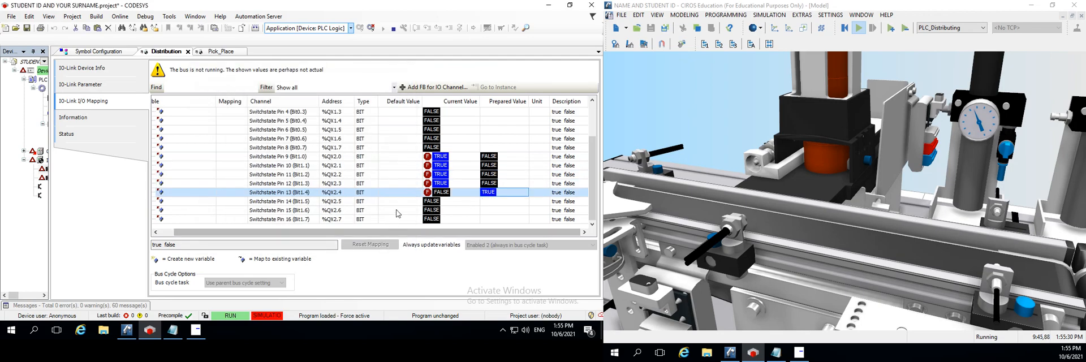
key(F7)
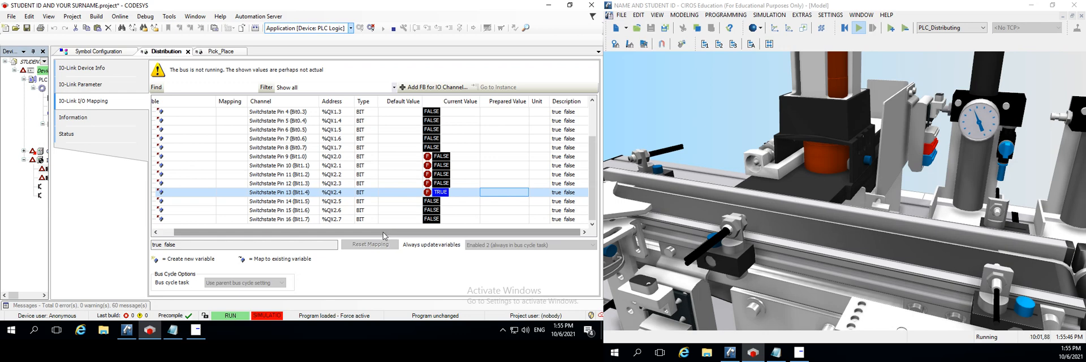
Check the EzOPC device states and restart the CIROS simulation by stopping it and running it again
click(798, 357)
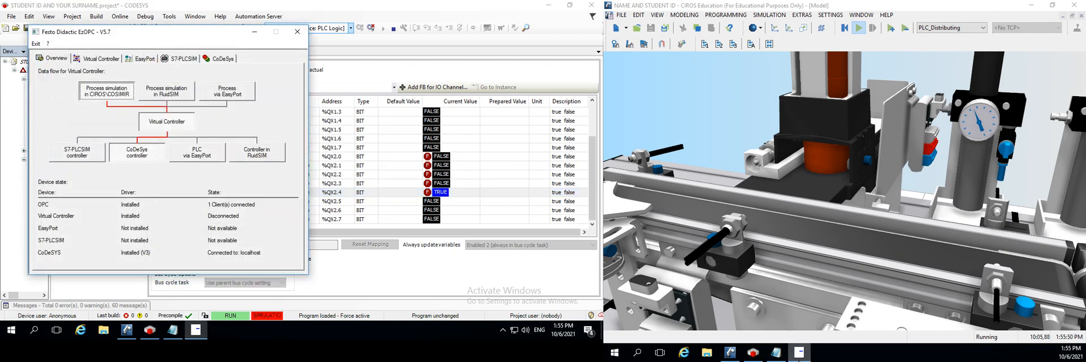
click(798, 355)
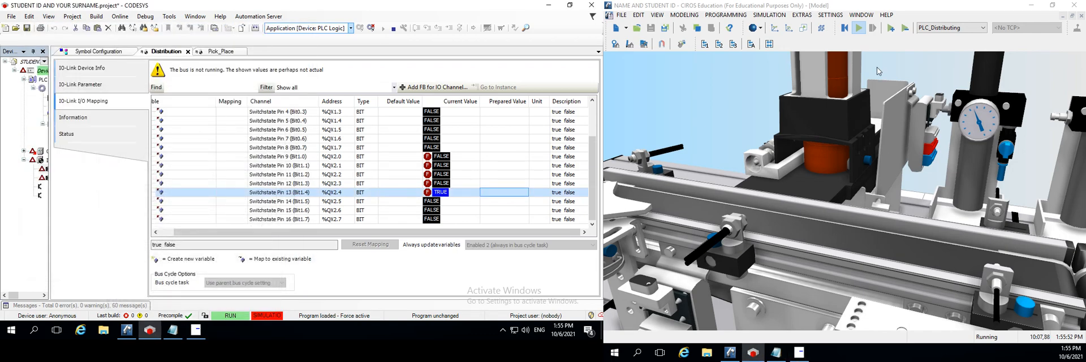
click(858, 29)
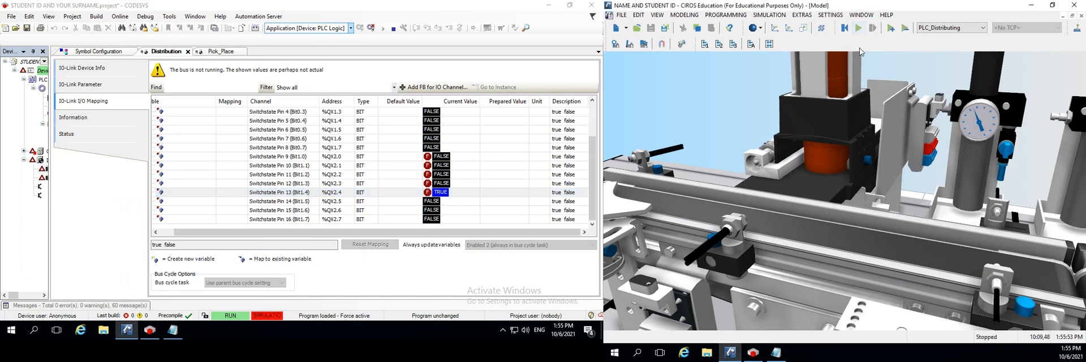
click(858, 28)
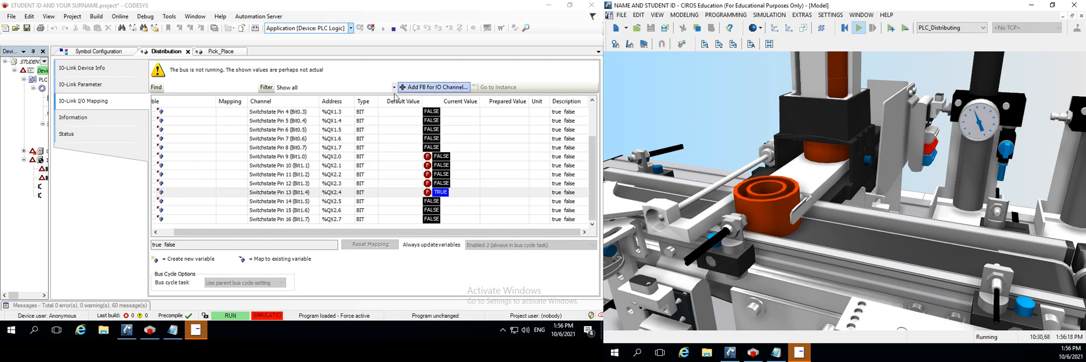
Switch to Notepad and add four copies of the line "CB AT %QX2.0:BOOL; // CB FORWARD" under DISTRIBUTION OUTPUTS
mouse_move(192, 334)
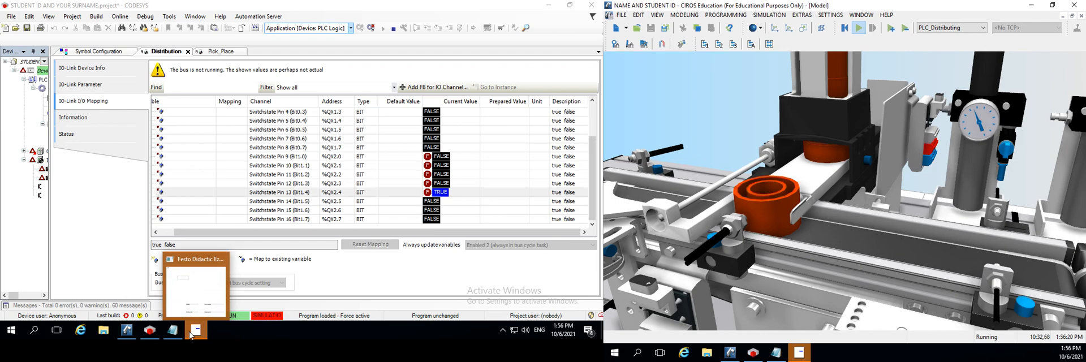
click(183, 299)
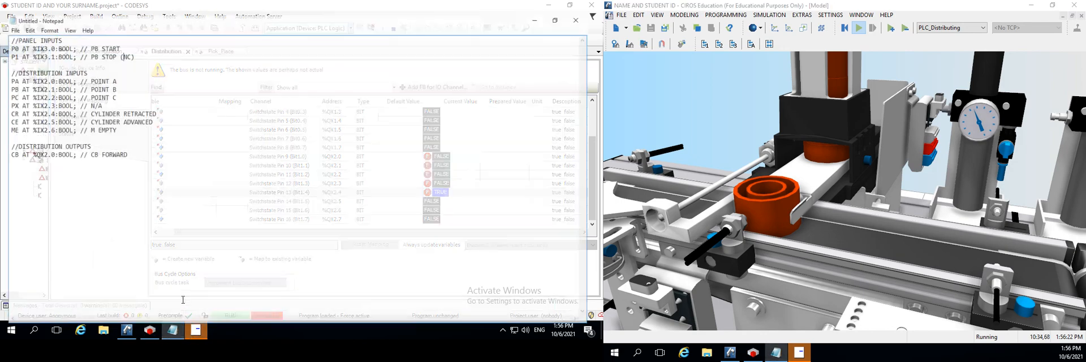
drag(126, 145, 2, 157)
key(ctrl+c)
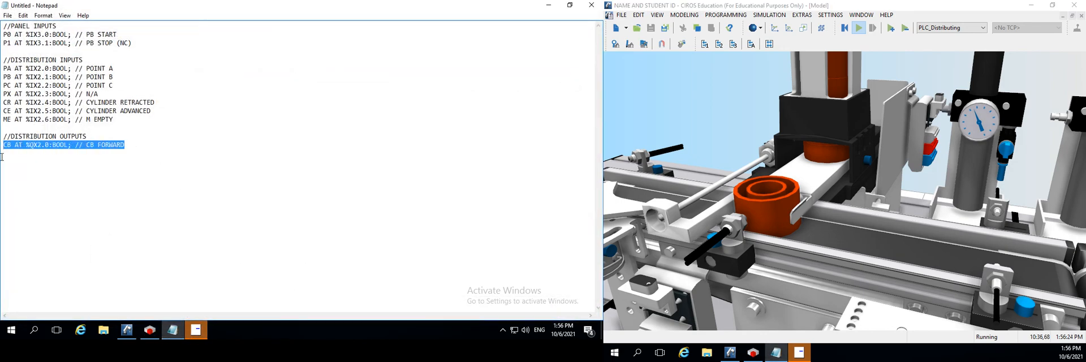
click(125, 147)
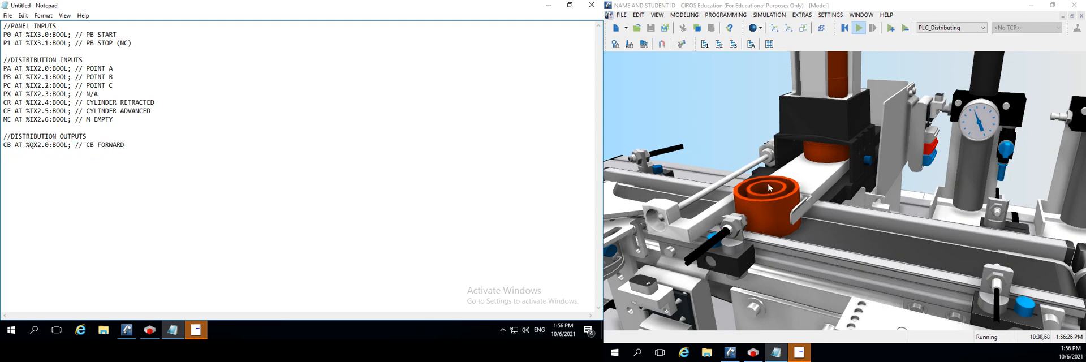
key(ctrl+v)
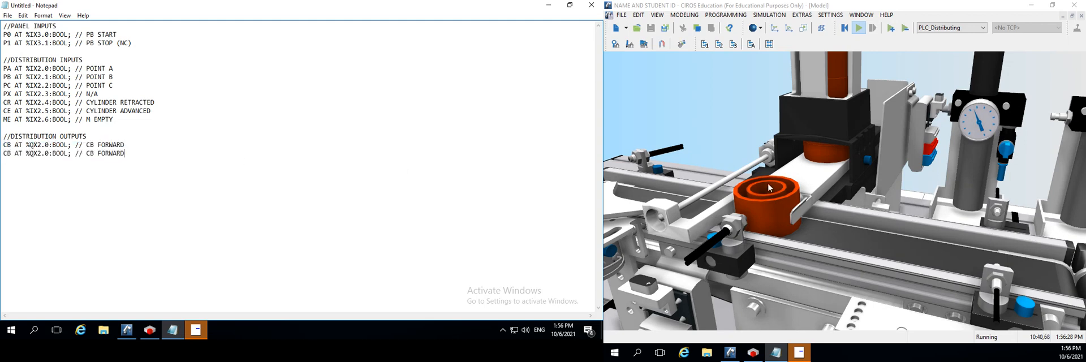
key(ctrl+v)
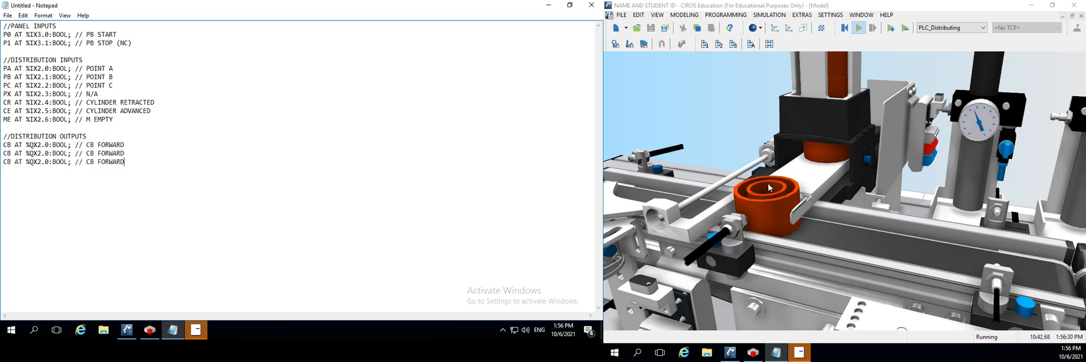
key(ctrl+v)
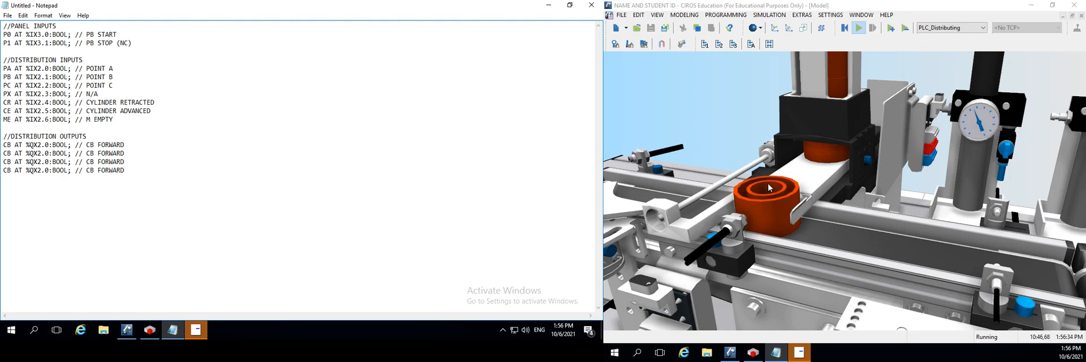
key(ctrl+v)
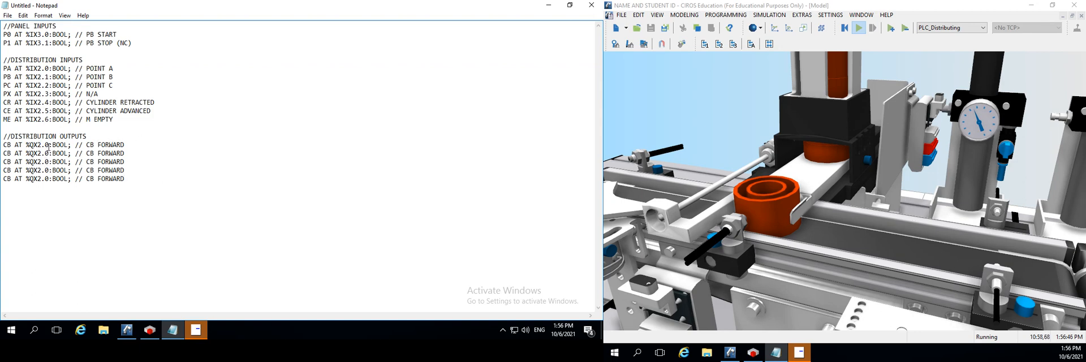
Renumber the four copied CB lines under DISTRIBUTION OUTPUTS to %QX2.1, %QX2.2, %QX2.3 and %QX2.4
key(BackSpace)
text(1)
key(BackSpace)
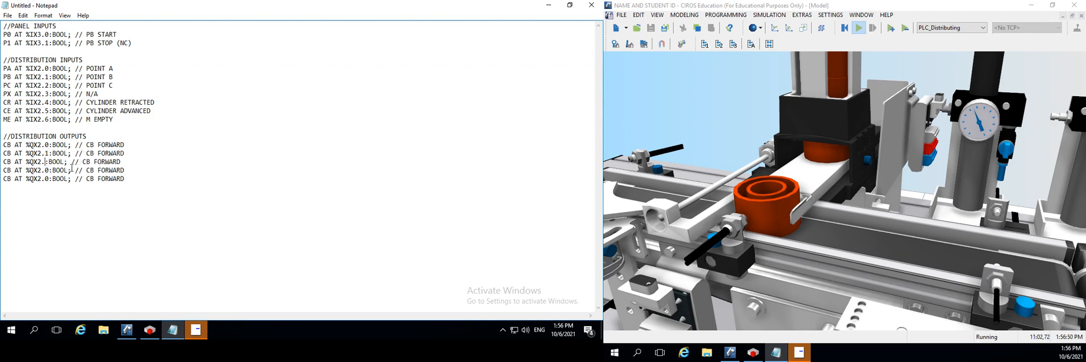
text(2)
click(50, 171)
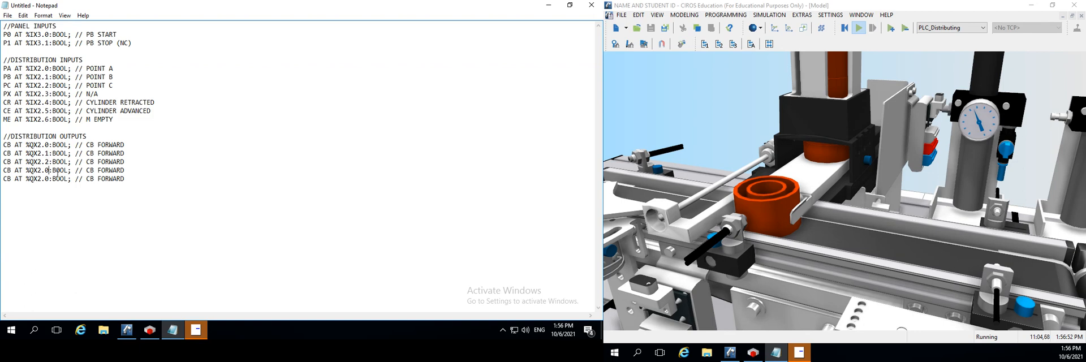
key(BackSpace)
text(3)
click(51, 179)
key(BackSpace)
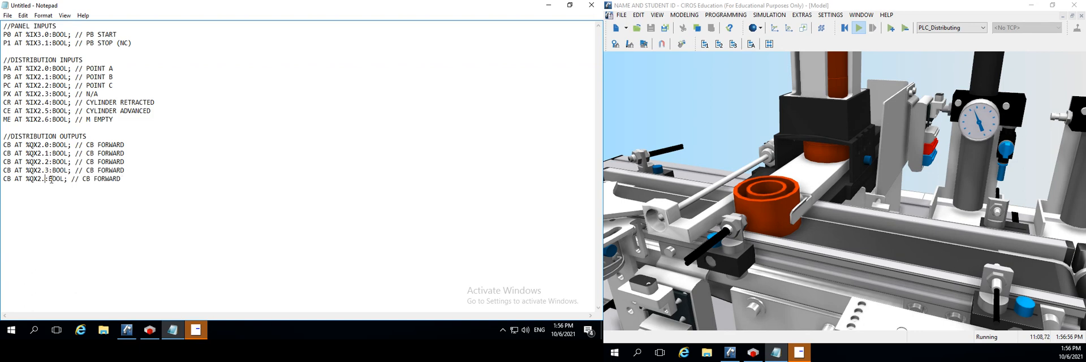
text(4)
Replace the comment on the %QX2.4 line with "CYLINDER ADVANCE"
drag(126, 179, 91, 180)
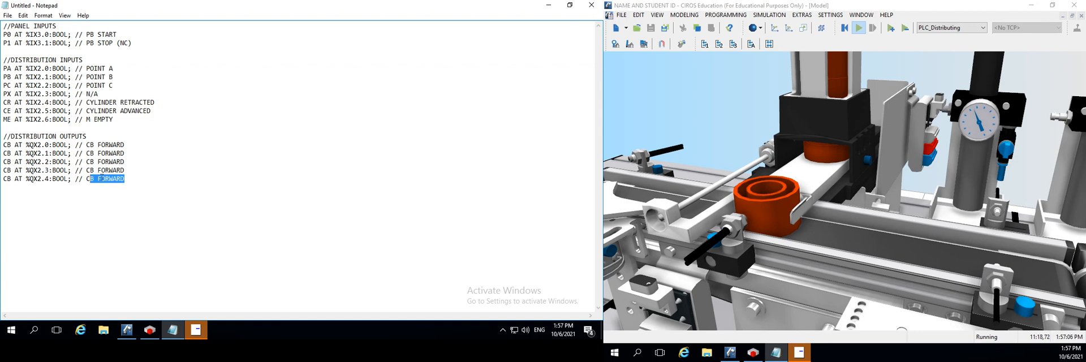
text(YLINDER ADVANCE)
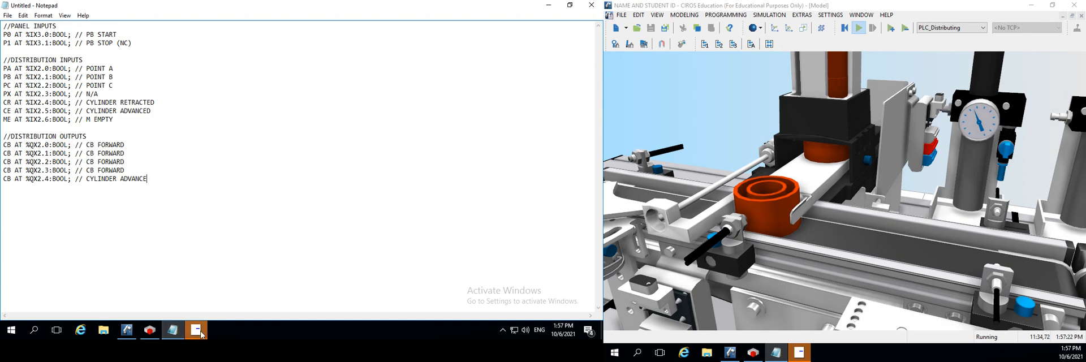
Switch to CODESYS and force the Distribution channel Switchstate Pin 13 (%QX2.4) to FALSE
mouse_move(170, 341)
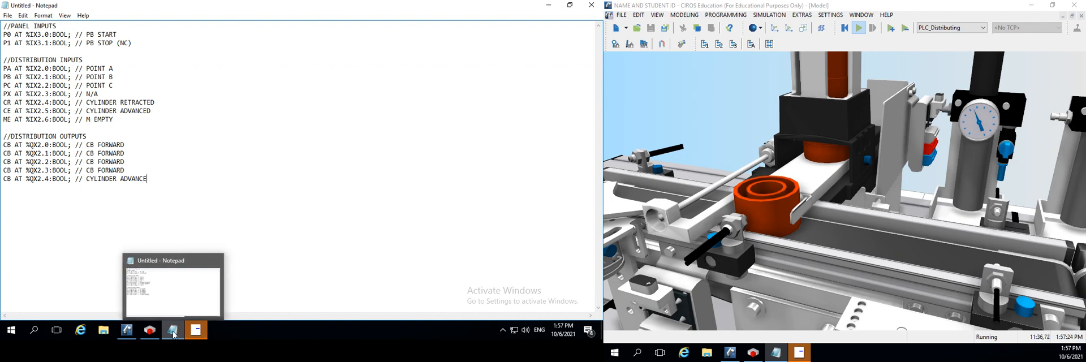
click(149, 333)
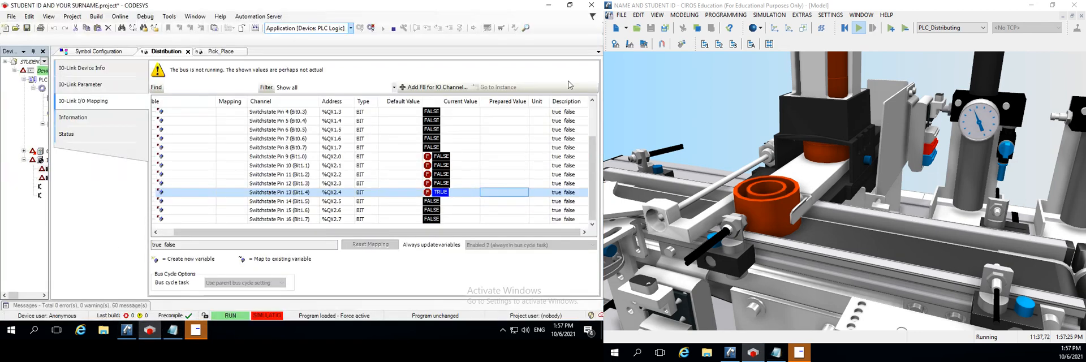
double_click(511, 193)
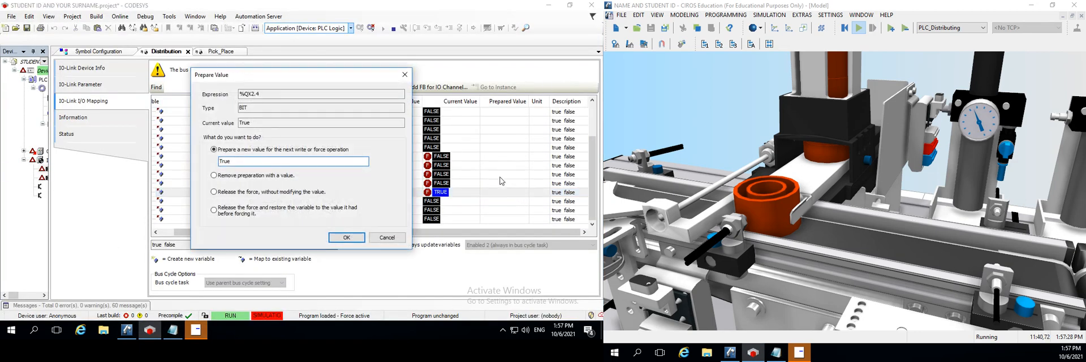
key(Return)
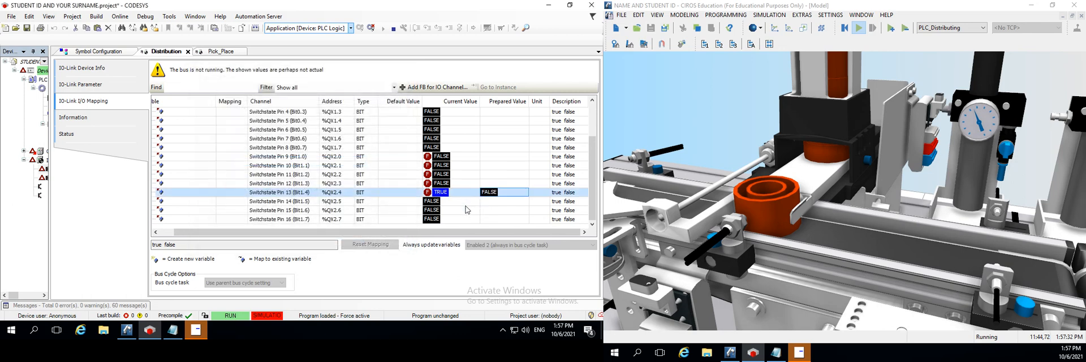
key(F7)
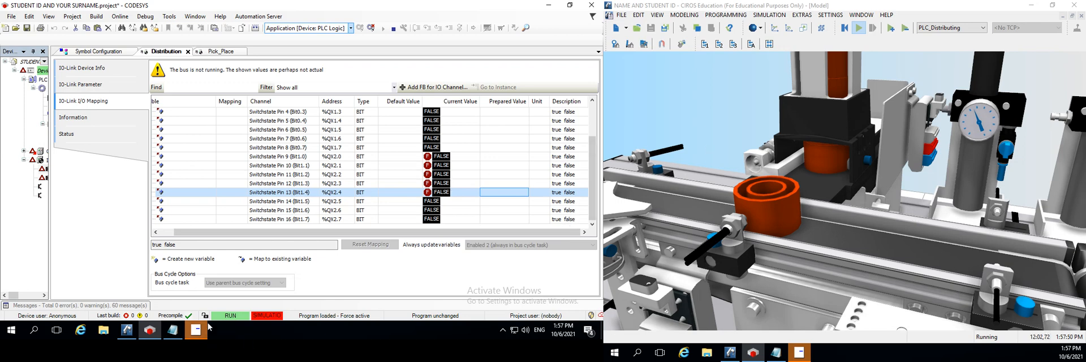
Force the Distribution channel Switchstate Pin 9 (%QX2.0) to TRUE and check the workpiece on the conveyor in the CIROS model
double_click(500, 157)
key(Return)
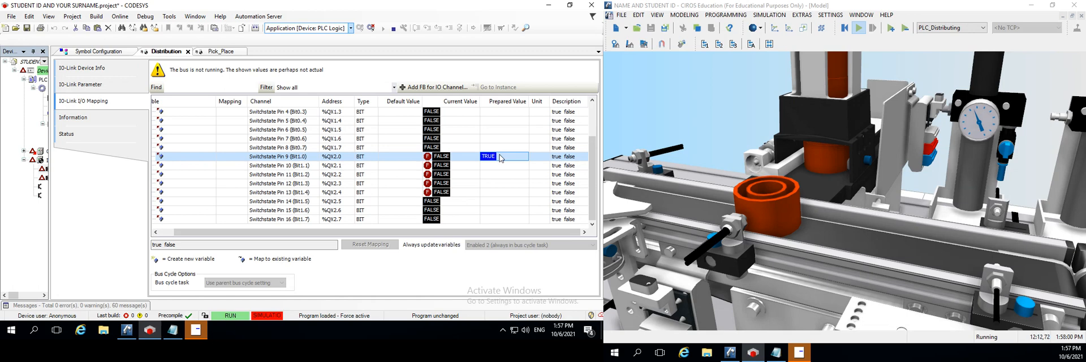
key(F7)
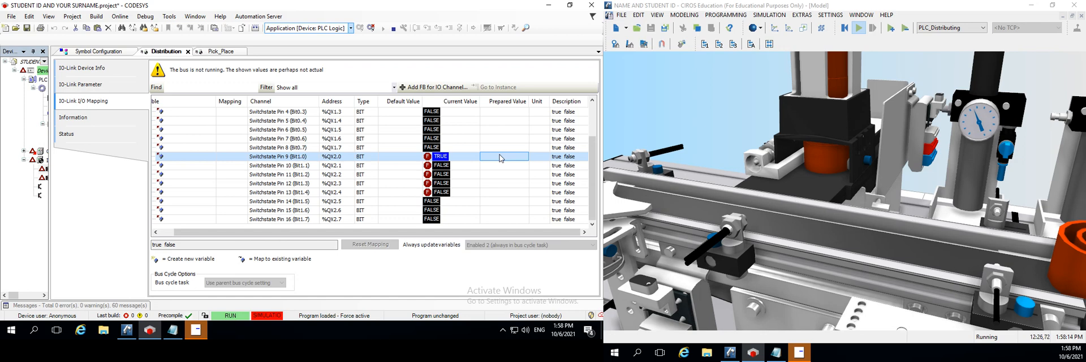
scroll(814, 186, down, 2)
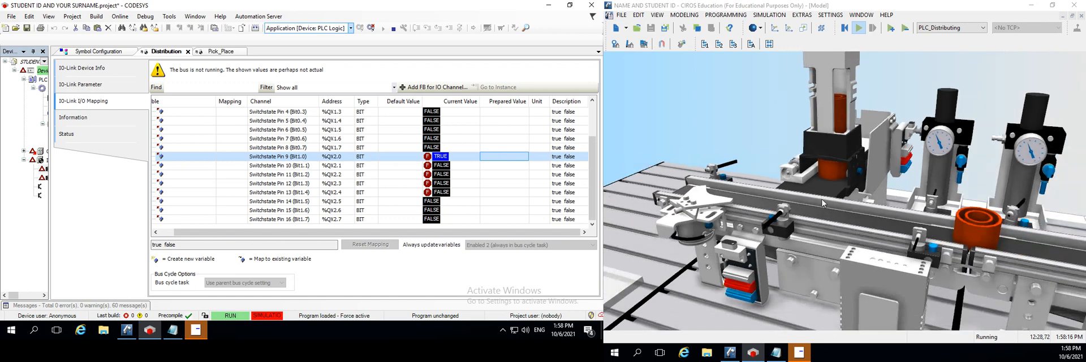
scroll(822, 202, down, 1)
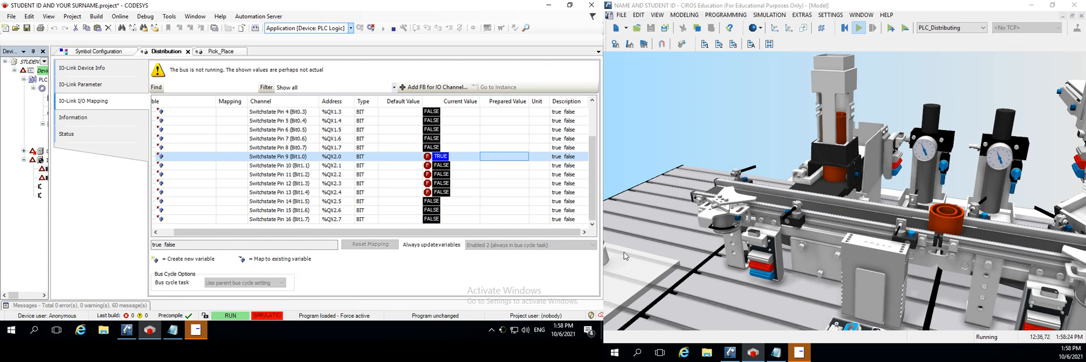
Switch to Notepad and replace the comments on the %QX2.1, %QX2.2 and %QX2.3 lines with "N/A"
click(169, 331)
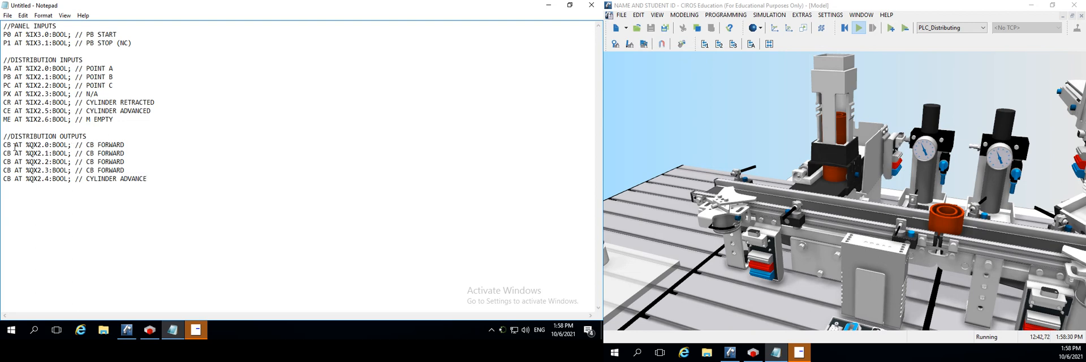
drag(129, 145, 3, 146)
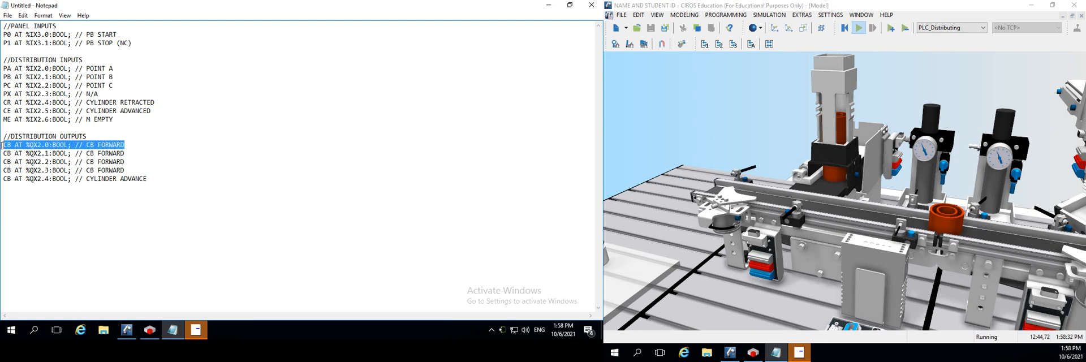
click(134, 152)
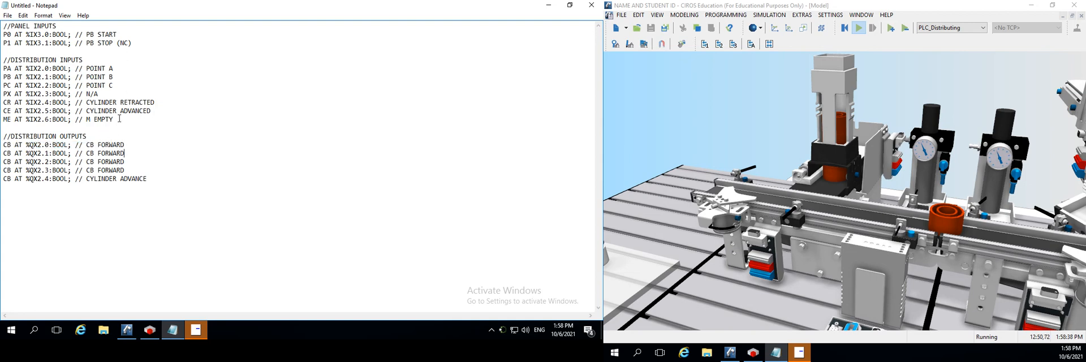
drag(100, 94, 86, 93)
key(ctrl+c)
drag(124, 153, 86, 162)
key(ctrl+v)
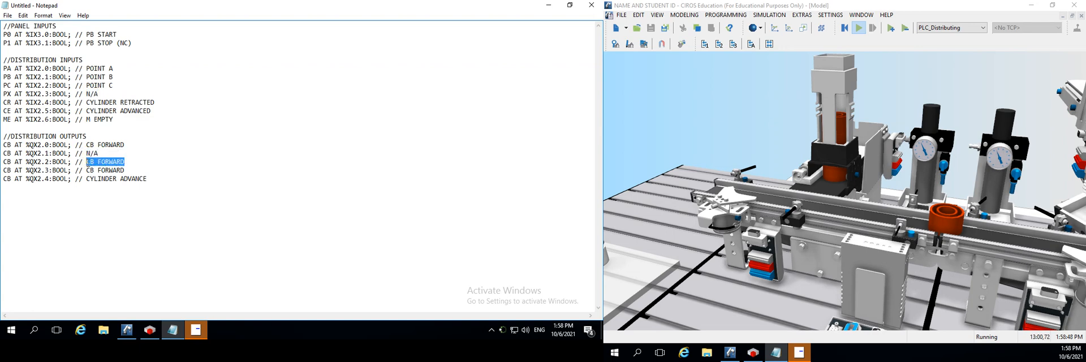
key(ctrl+v)
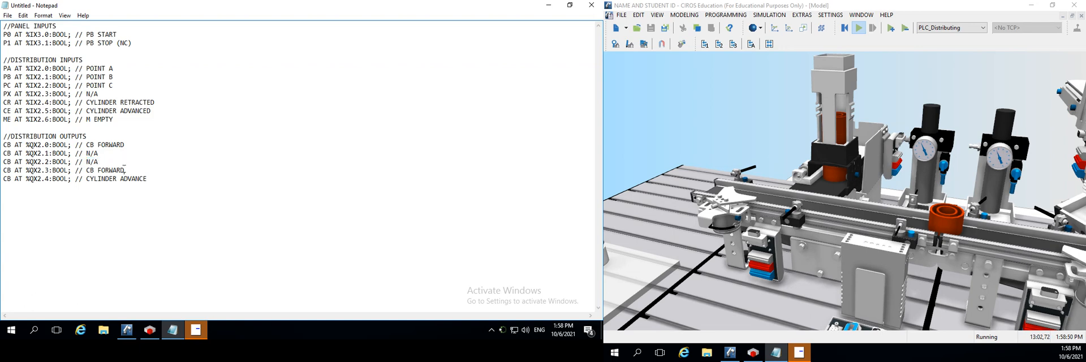
drag(125, 170, 88, 167)
key(ctrl+v)
Add a copy of the %QX2.4 line at the end of DISTRIBUTION OUTPUTS
drag(146, 184, 3, 179)
key(ctrl+c)
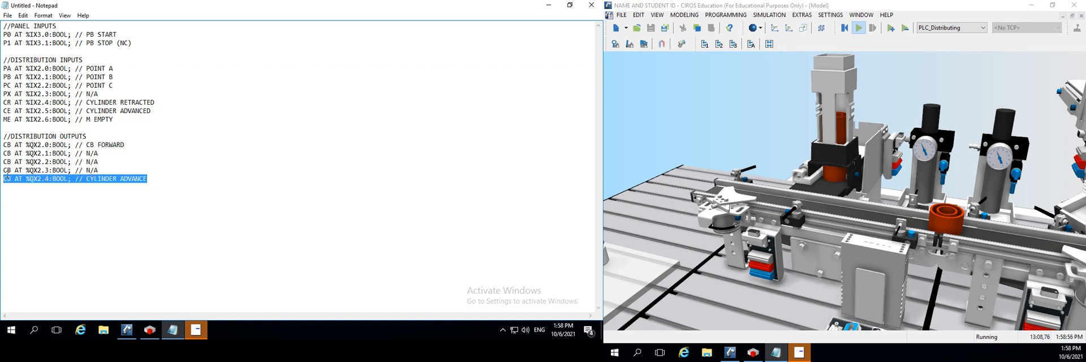
click(163, 179)
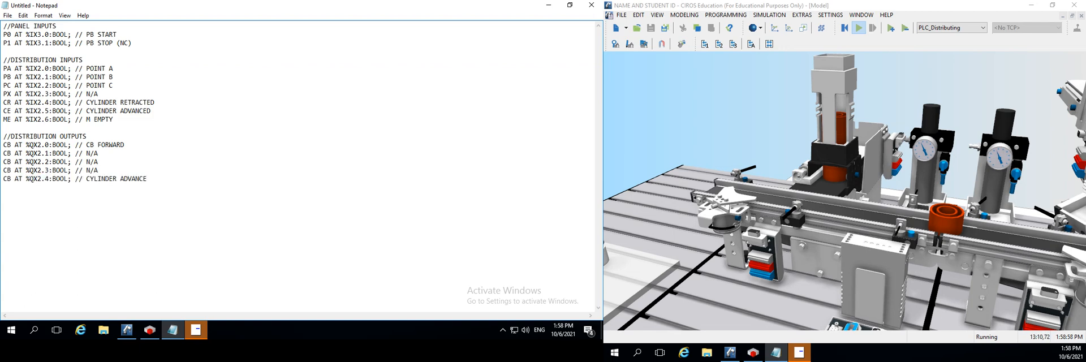
key(Return)
key(ctrl+v)
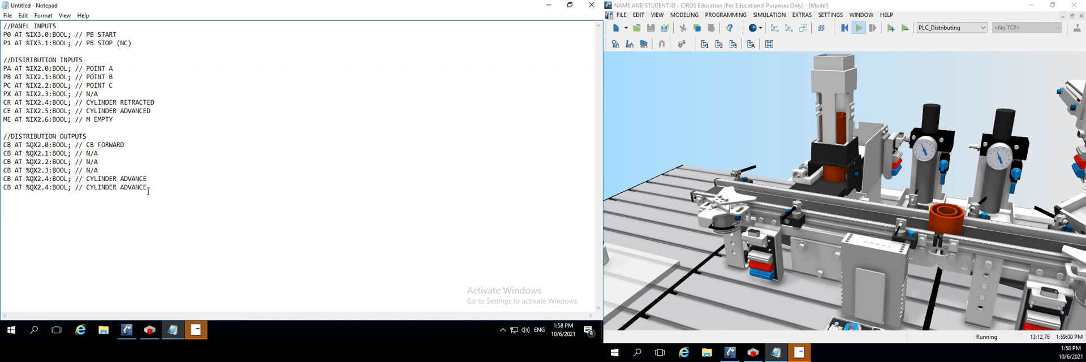
drag(149, 192, 89, 195)
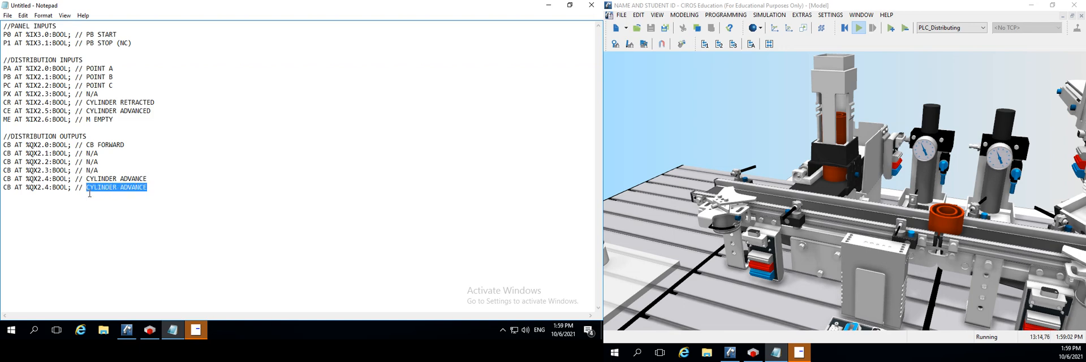
key(ctrl+v)
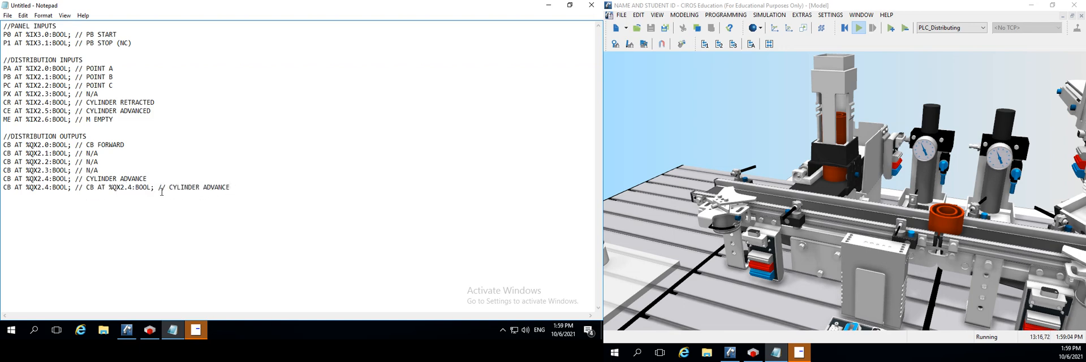
key(ctrl+z)
click(165, 188)
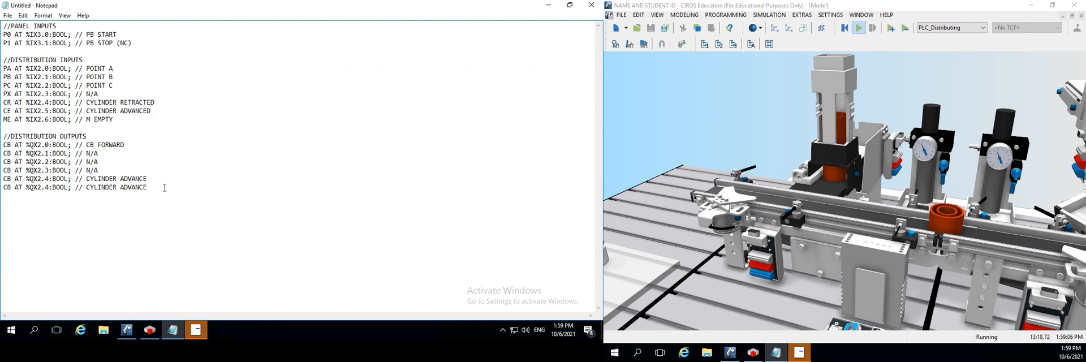
Set the copied output line's address to %QX2.5 and add another copy of that line below it
click(48, 179)
click(49, 188)
key(BackSpace)
text(5)
drag(154, 190, 2, 199)
key(ctrl+c)
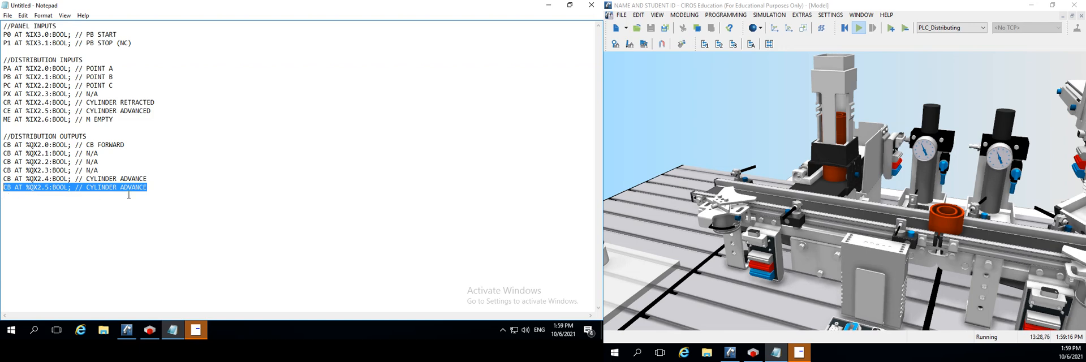
click(169, 188)
key(Return)
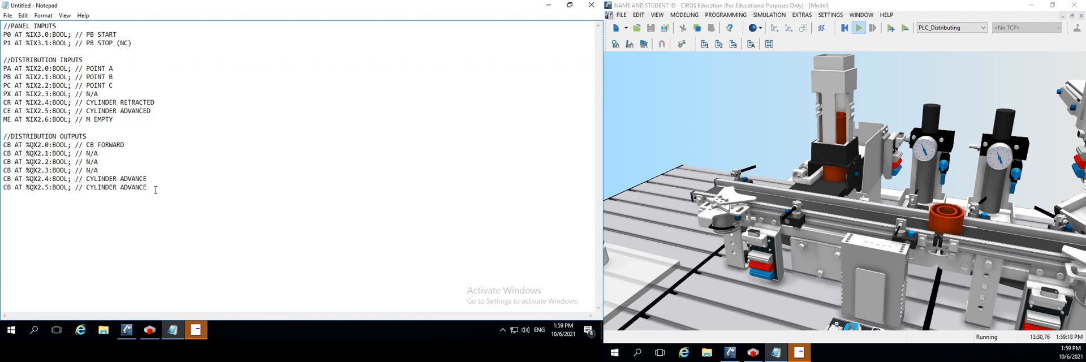
key(ctrl+v)
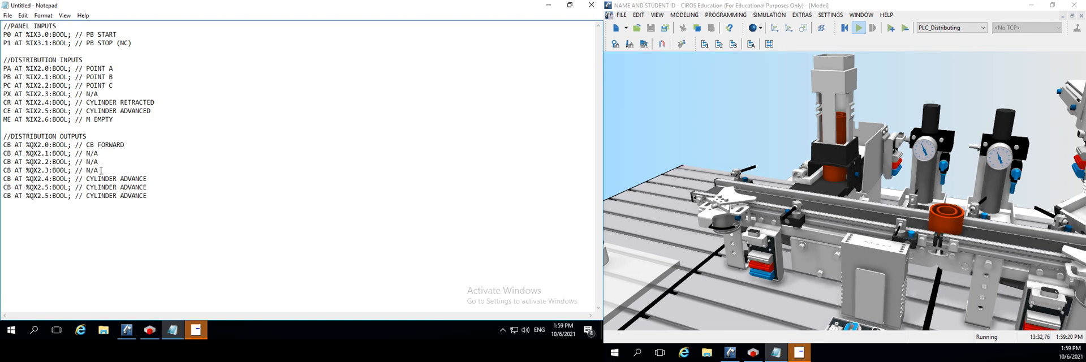
Replace the comments on the last two output lines with "N/A" and set the final line's address to %QX2.6
drag(101, 171, 87, 170)
key(ctrl+c)
drag(150, 196, 88, 200)
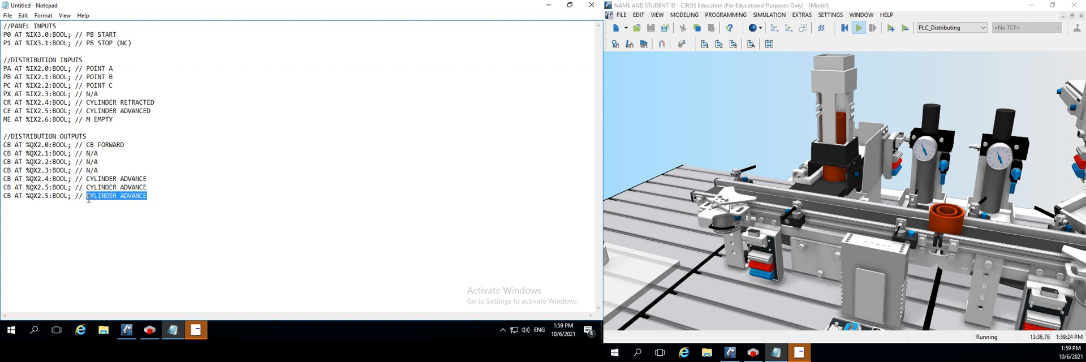
key(ctrl+v)
drag(150, 187, 88, 191)
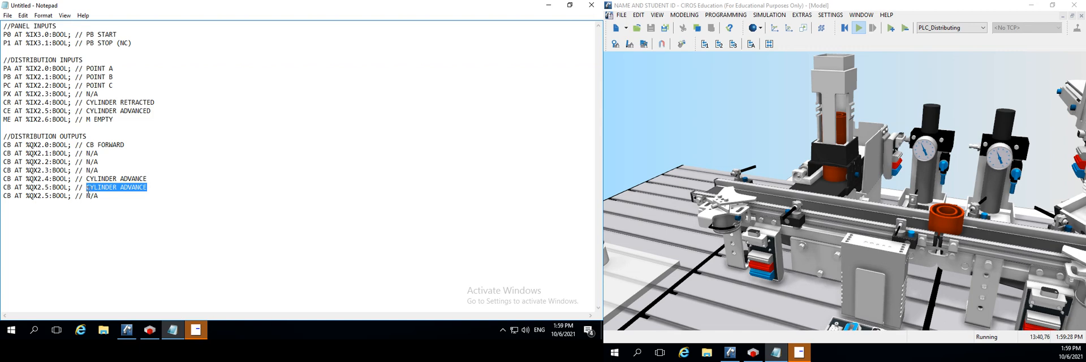
key(ctrl+v)
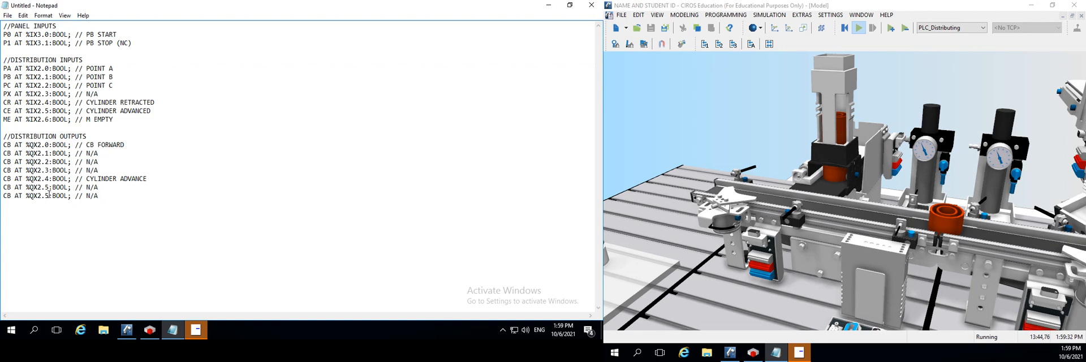
key(BackSpace)
text(6)
Rename the variable at %IX2.5 to CA and the variable at %QX2.4 to CE
key(BackSpace)
text(A)
click(9, 180)
key(BackSpace)
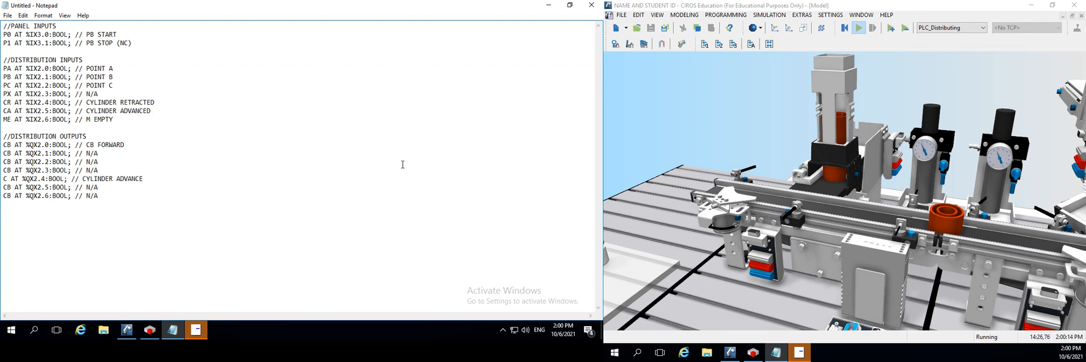
text(E)
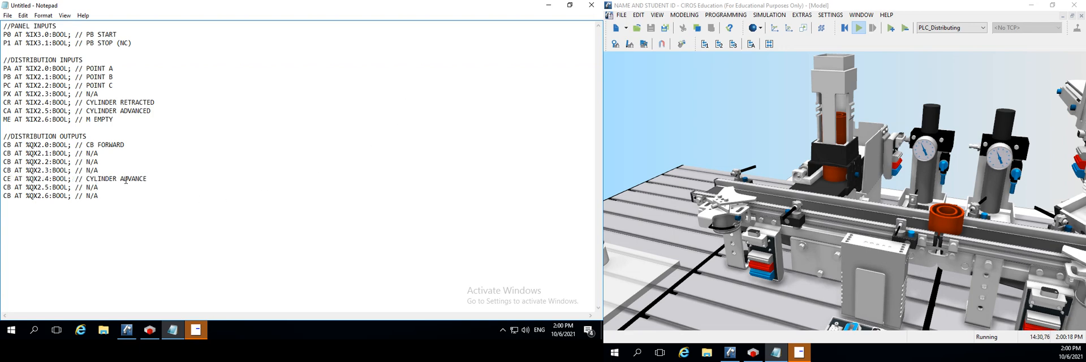
Change the %QX2.4 comment to "CYLINDER EXTEBD" and remove the %QX2.5 line below it
drag(148, 178, 105, 188)
text(E)
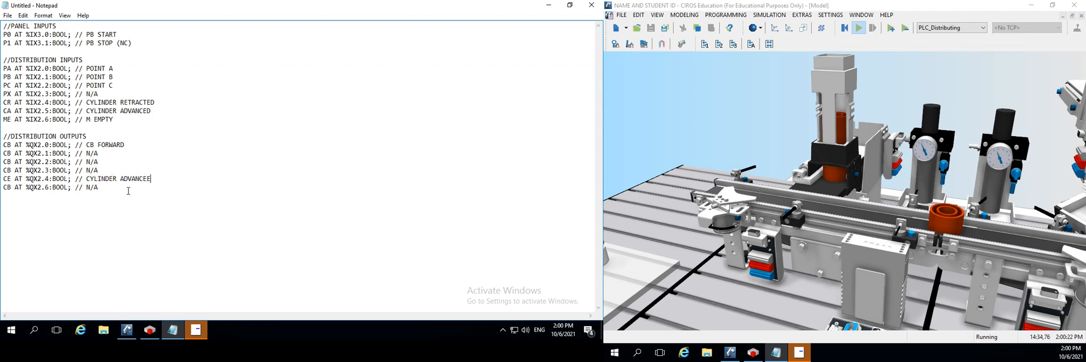
key(BackSpace)
key(BackSpace)
key(BackSpace)
key(BackSpace)
key(BackSpace)
key(BackSpace)
key(BackSpace)
Set the address of the last line under DISTRIBUTION OUTPUTS to %QX2.5
key(BackSpace)
text(EXTEBD)
click(50, 187)
key(BackSpace)
text(5)
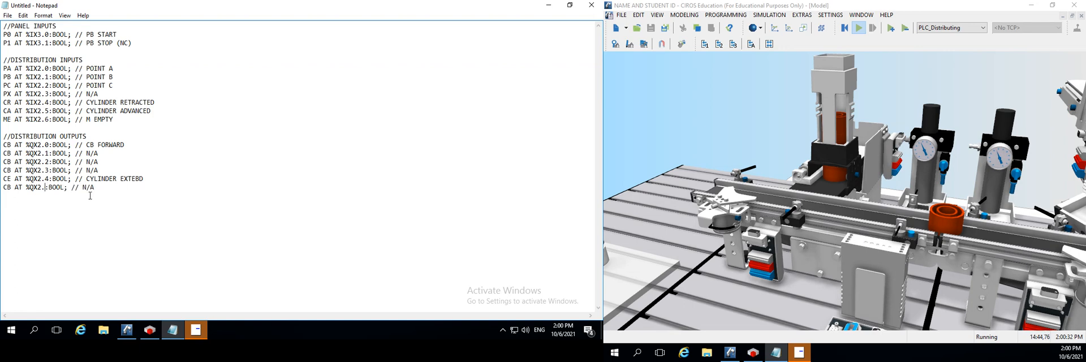
Duplicate the %QX2.5 line beneath itself under DISTRIBUTION OUTPUTS and set the copy's address to %QX2.6
click(106, 190)
drag(113, 192, 2, 194)
key(ctrl+c)
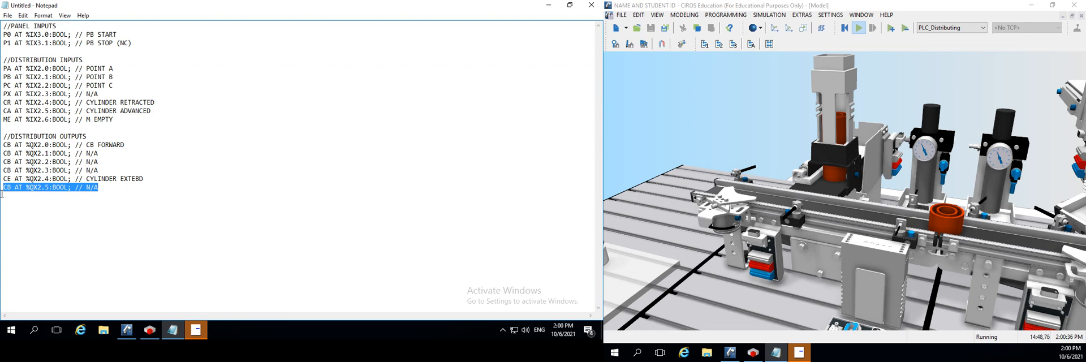
click(11, 199)
click(126, 191)
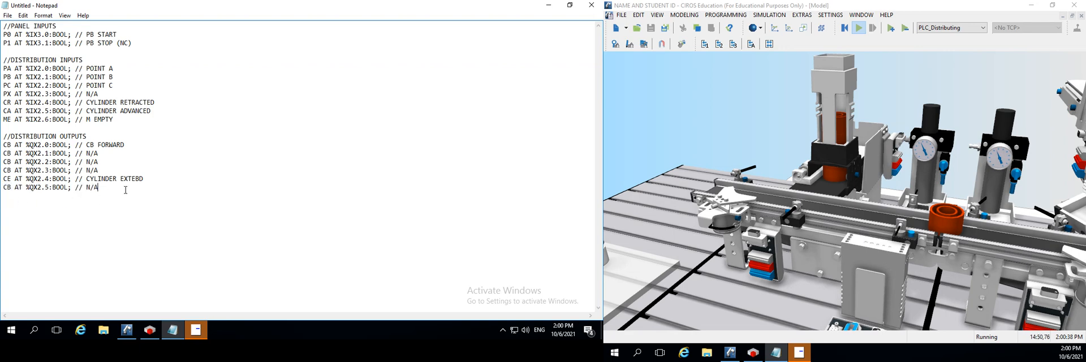
key(ctrl+v)
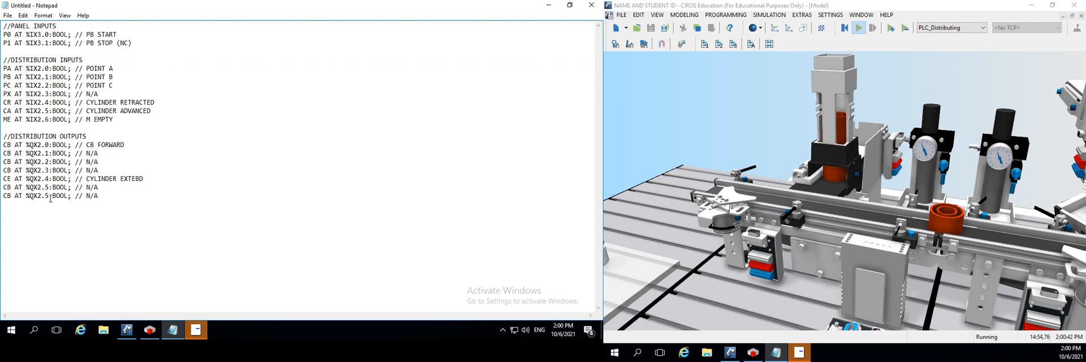
key(BackSpace)
text(6)
Rename the variable at %QX2.6 to Q6 and the variable at %QX2.5 to Q5
click(83, 196)
key(BackSpace)
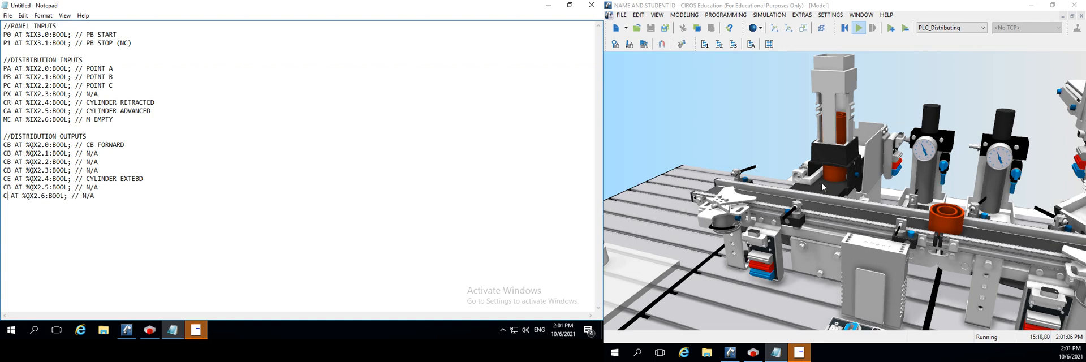
text(6)
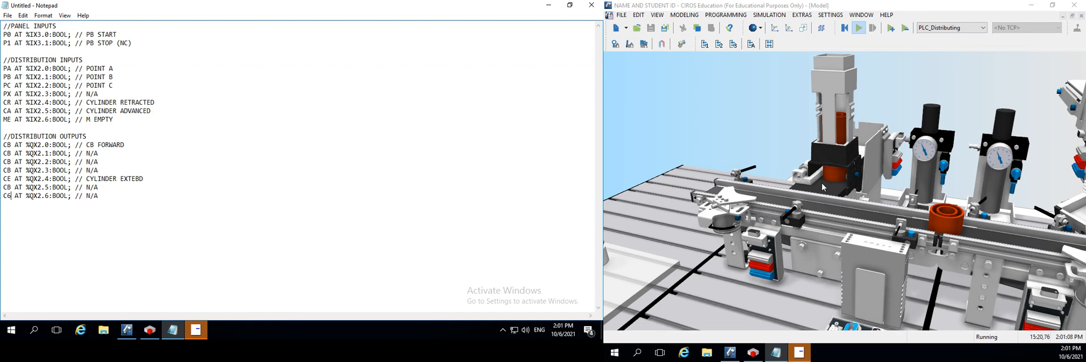
key(BackSpace)
text(Q)
key(BackSpace)
key(BackSpace)
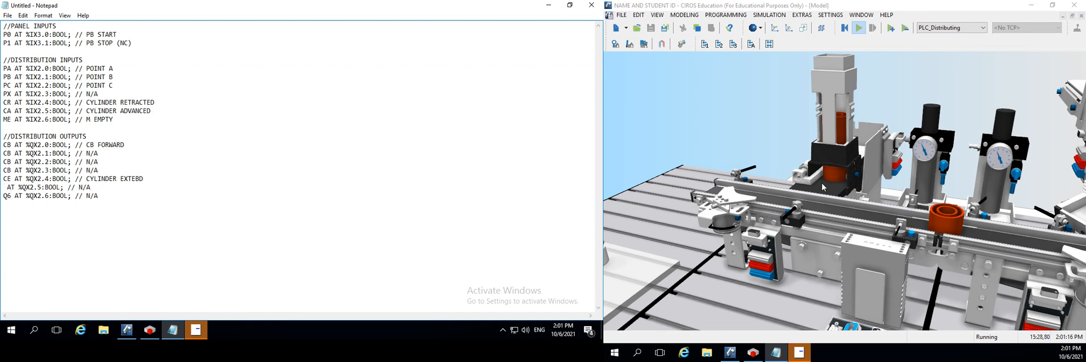
text(Q)
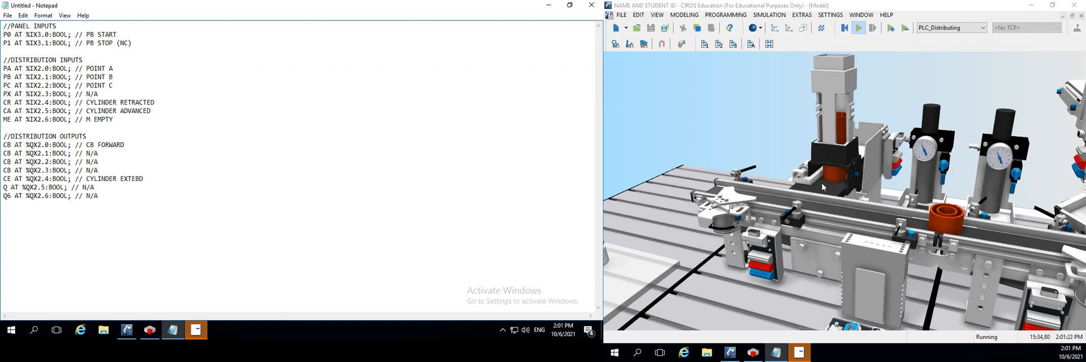
text(5)
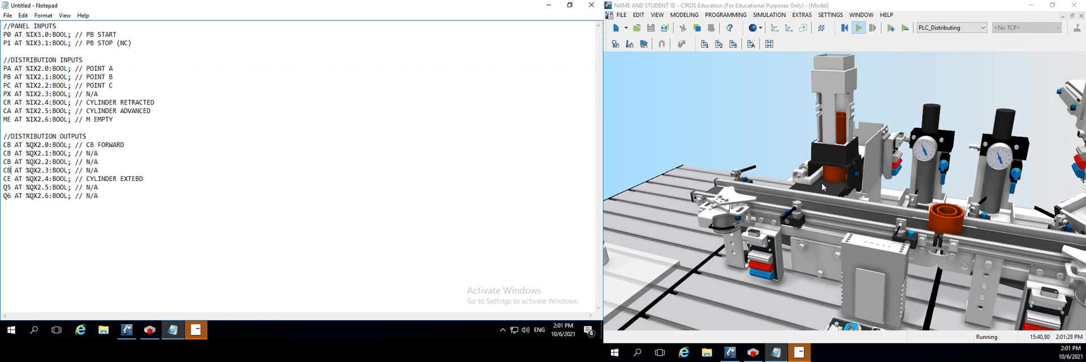
Rename the variables at %QX2.3, %QX2.2 and %QX2.1 to Q3, Q2 and Q1 respectively
key(BackSpace)
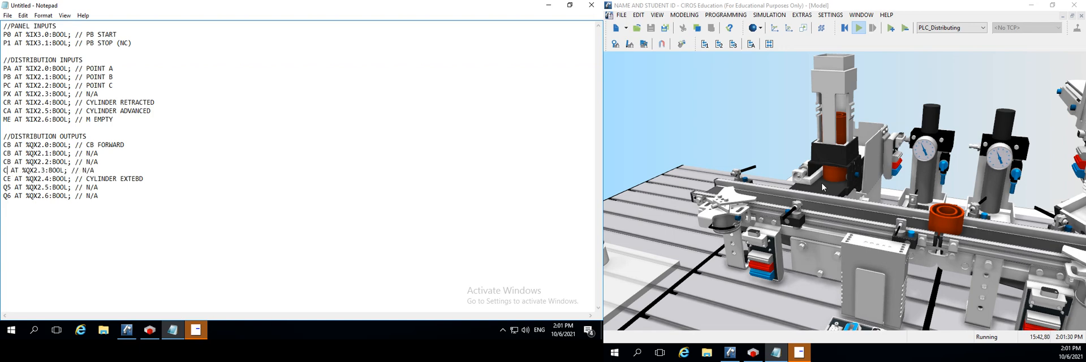
key(BackSpace)
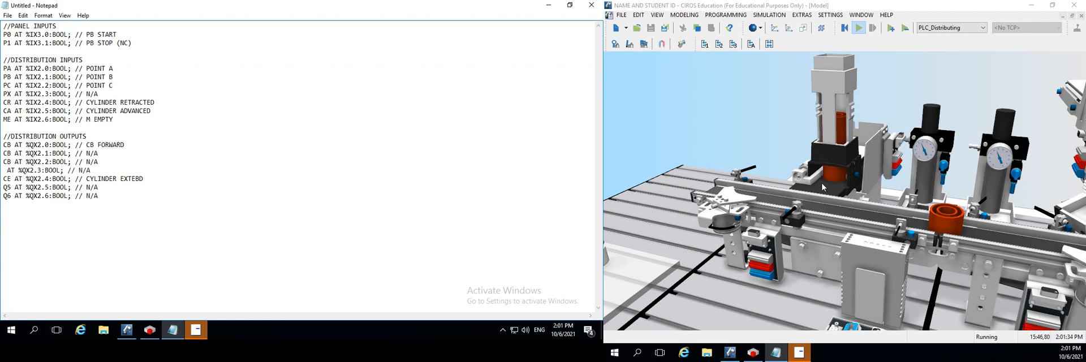
text(Q )
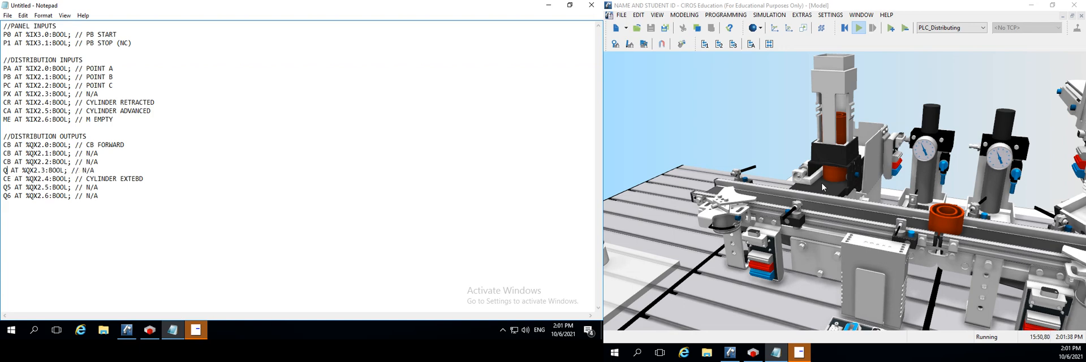
text(3)
key(BackSpace)
key(BackSpace)
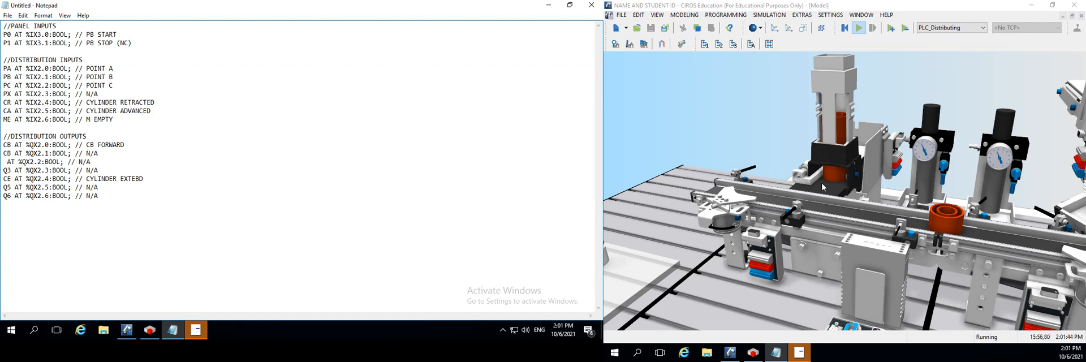
text(QX)
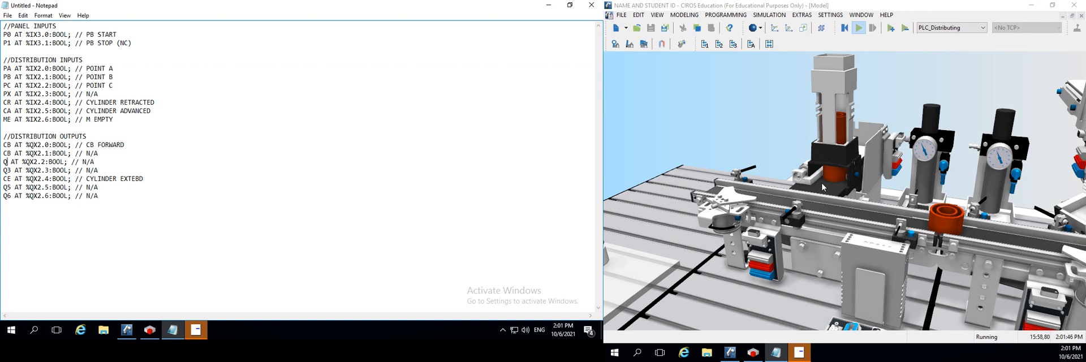
text(2)
key(Up)
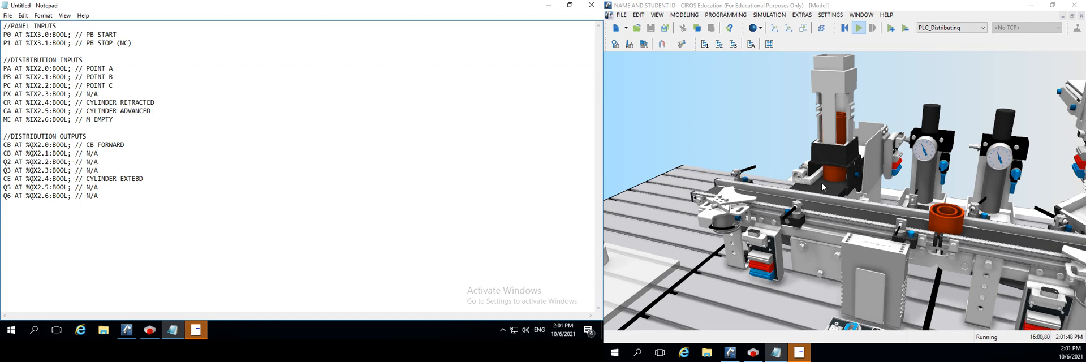
key(BackSpace)
key(BackSpace)
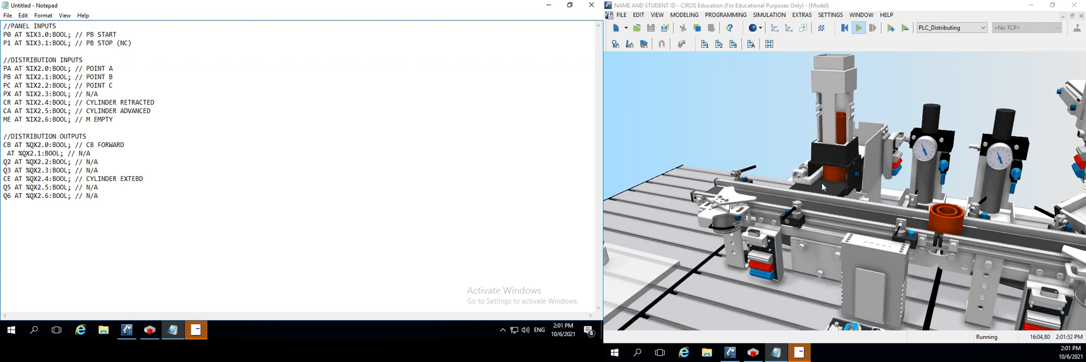
text(Q1)
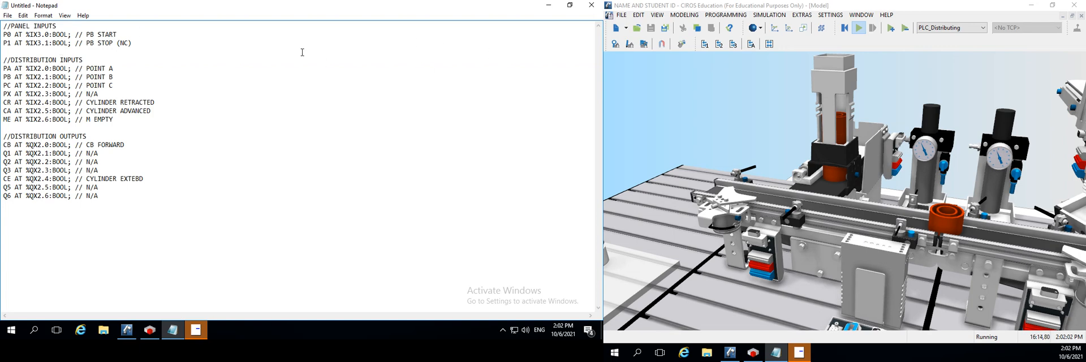
click(107, 207)
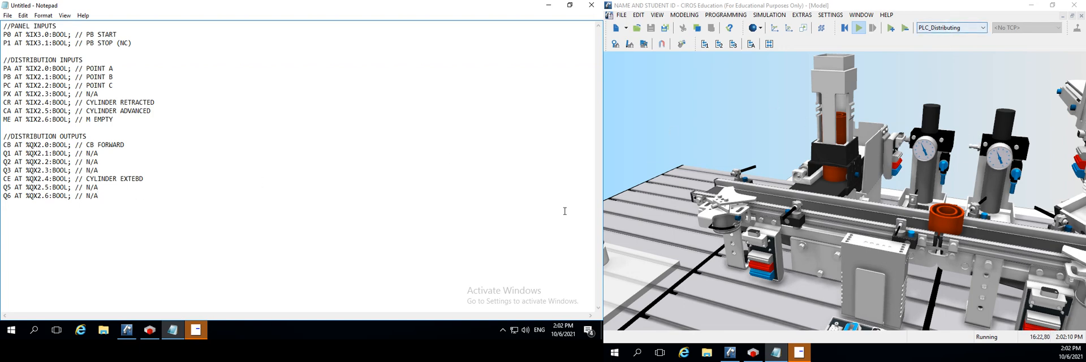
click(935, 29)
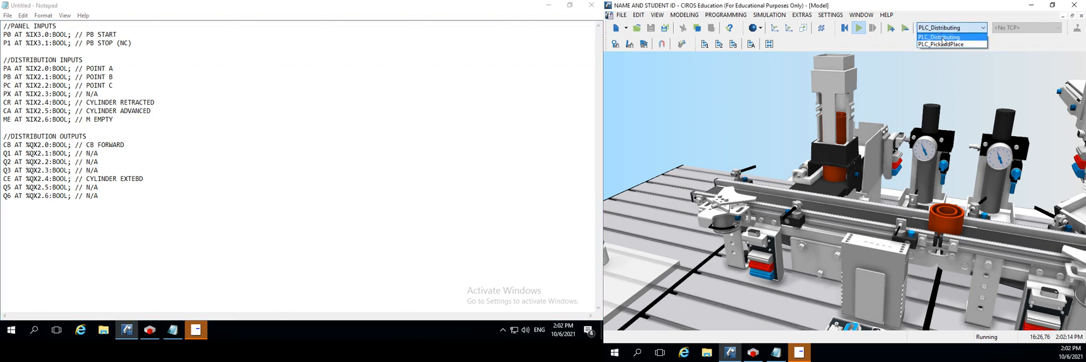
click(949, 25)
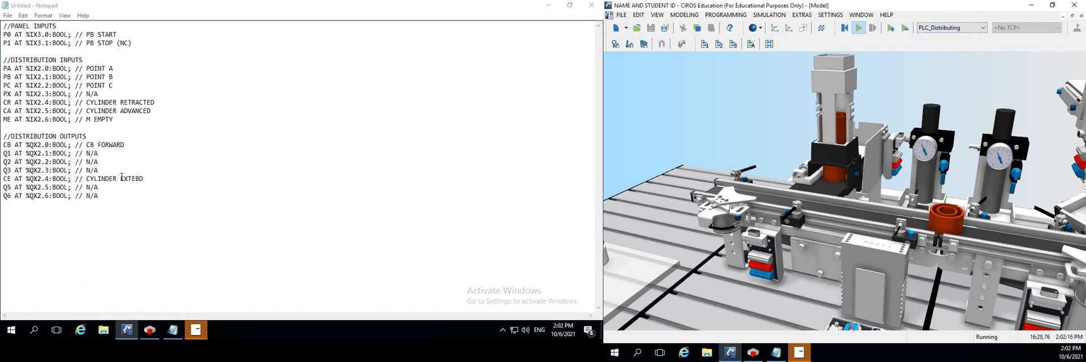
click(114, 206)
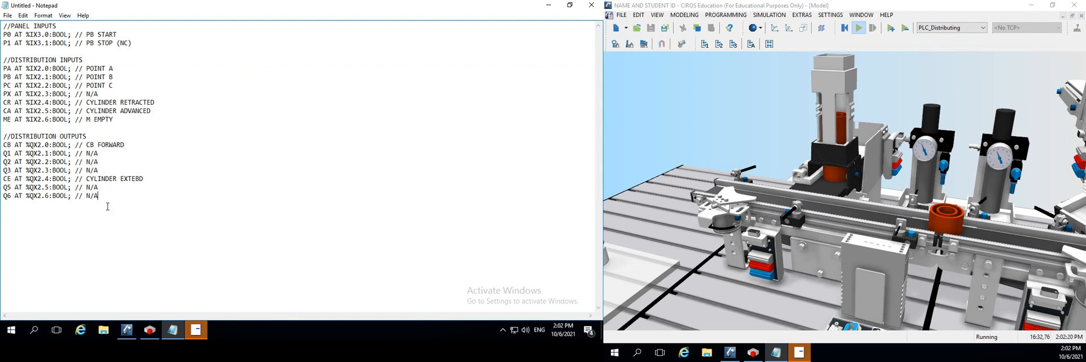
drag(108, 207, 2, 25)
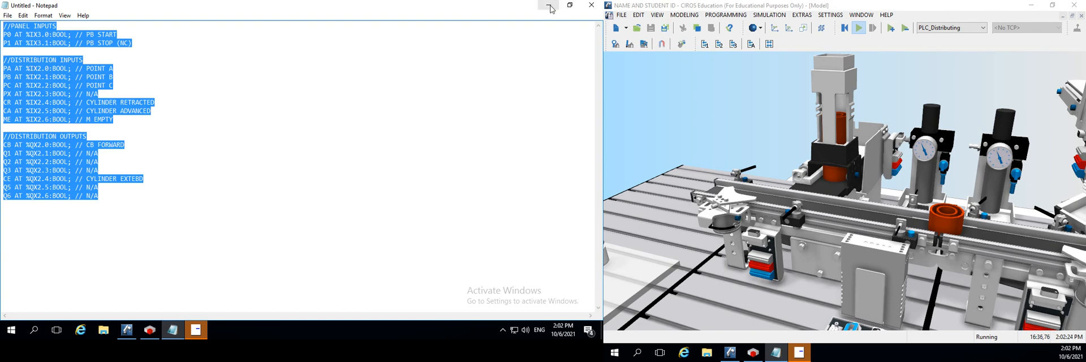
click(265, 298)
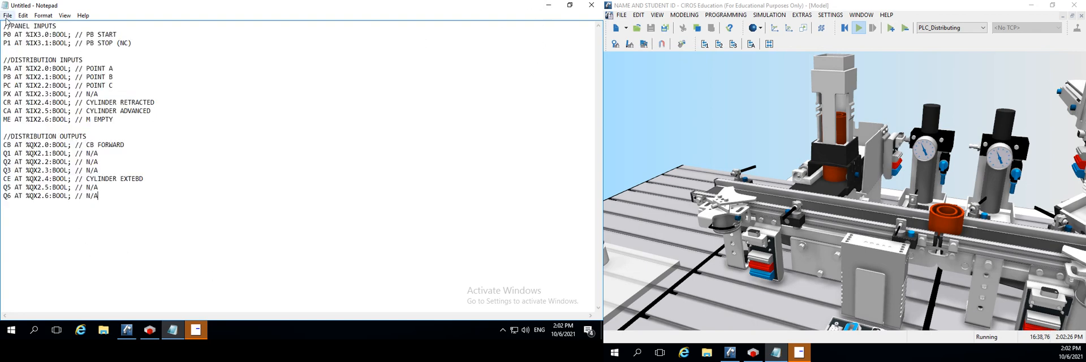
Save the text file as DISTRIBUTION CONFIG in the SURNAME AND STUDENT ID folder under Documents > CODESYS
click(7, 15)
click(37, 59)
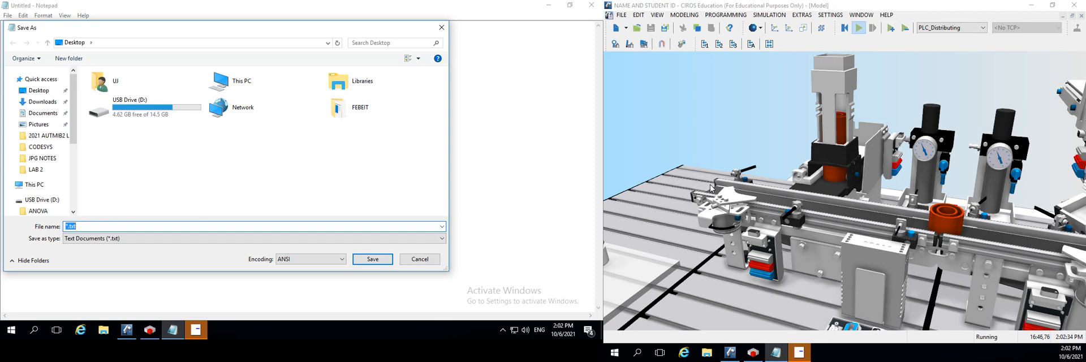
text(DISR)
key(BackSpace)
text(TRIBUTION CONF)
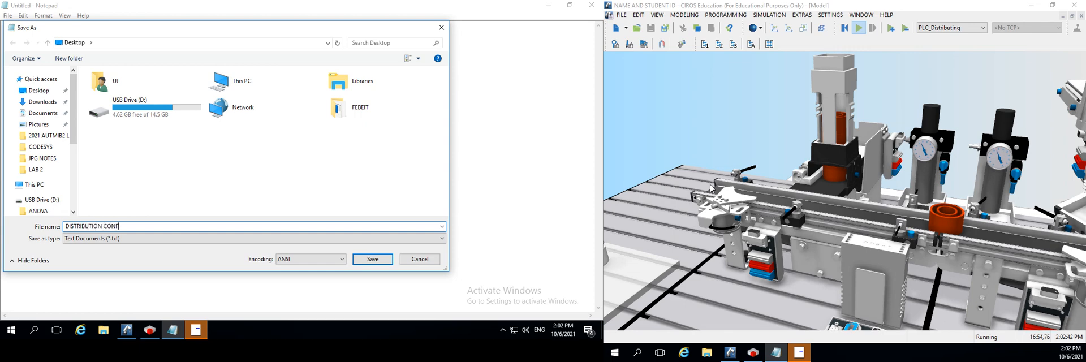
text(IG)
click(42, 116)
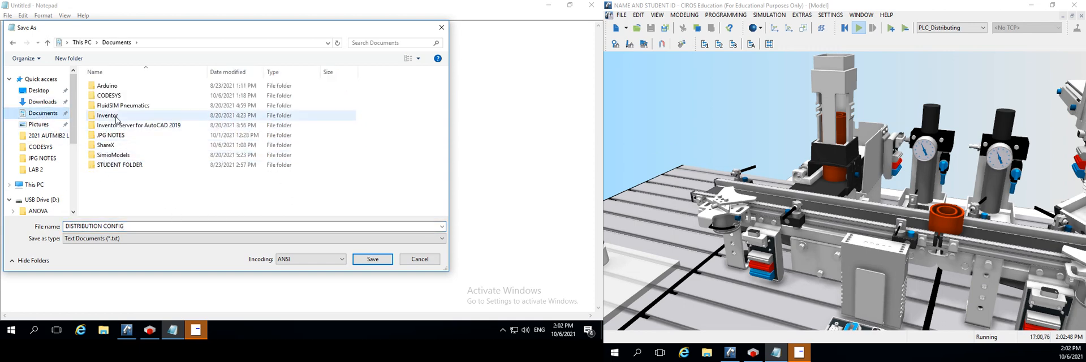
double_click(109, 95)
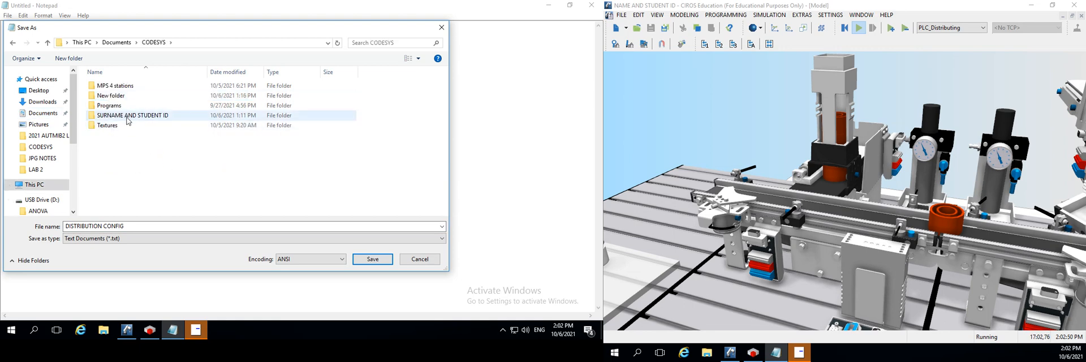
double_click(122, 115)
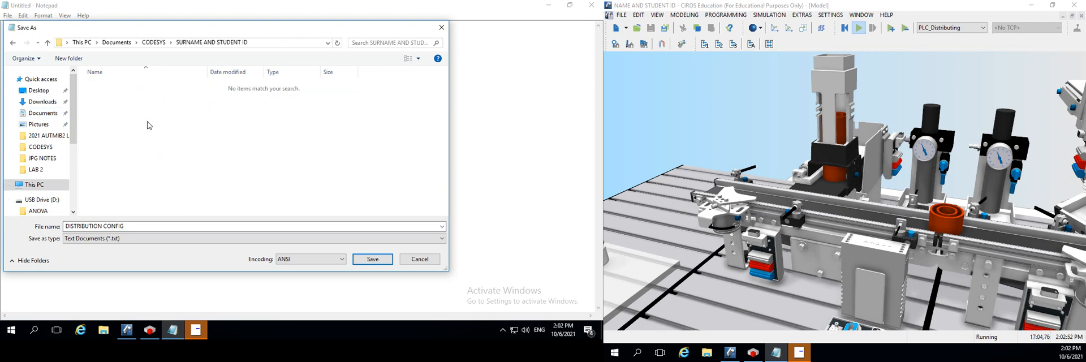
click(372, 259)
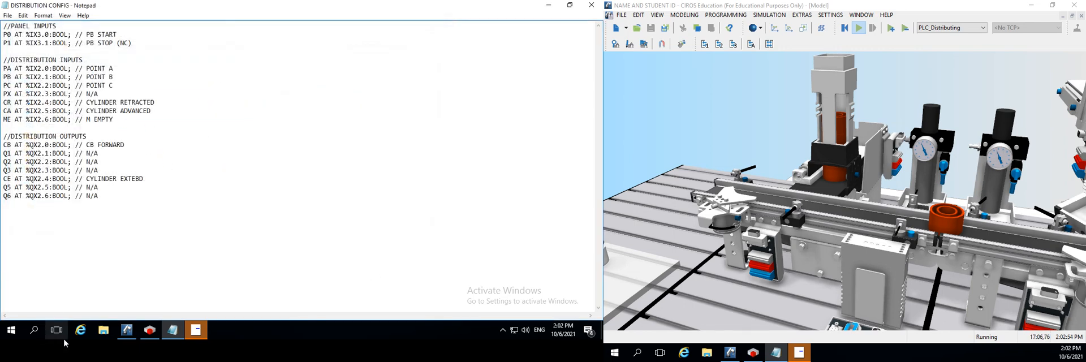
Copy the whole declaration list, switch to CODESYS and log out of the application, unforcing all forced variables
key(ctrl+a)
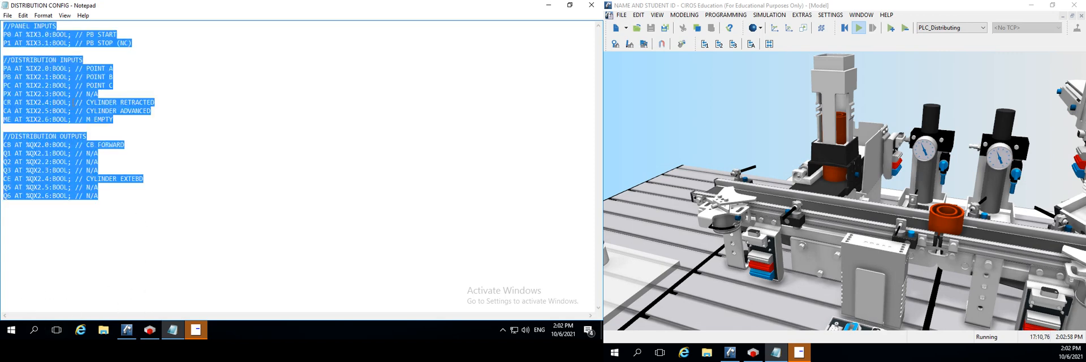
click(548, 4)
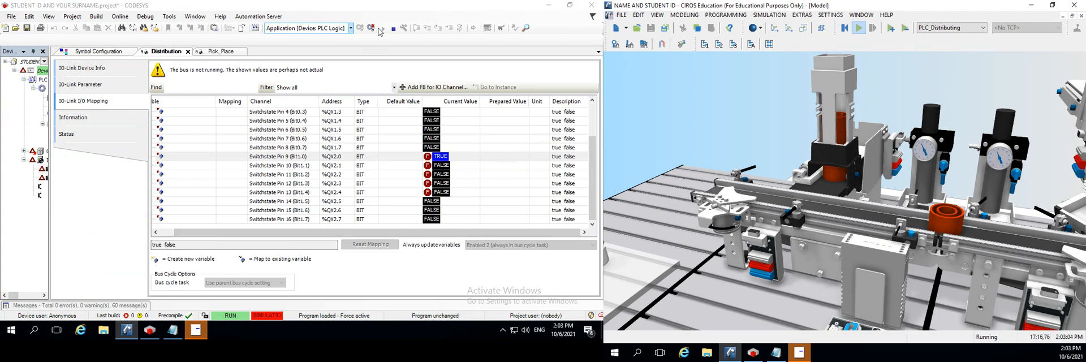
click(389, 48)
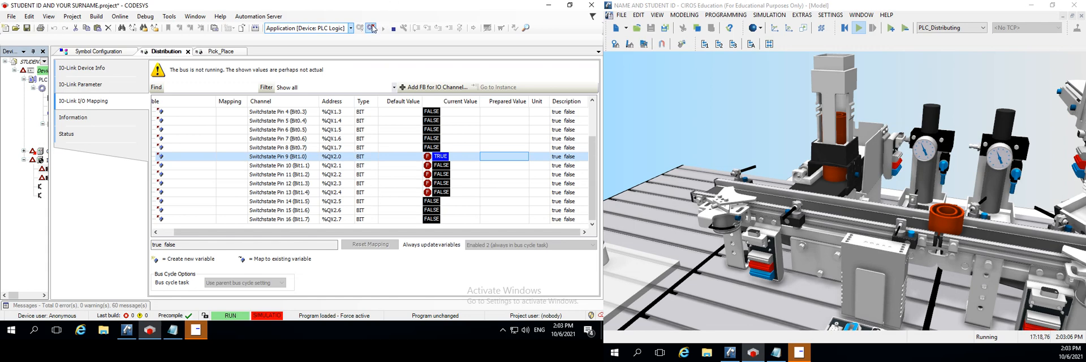
click(374, 29)
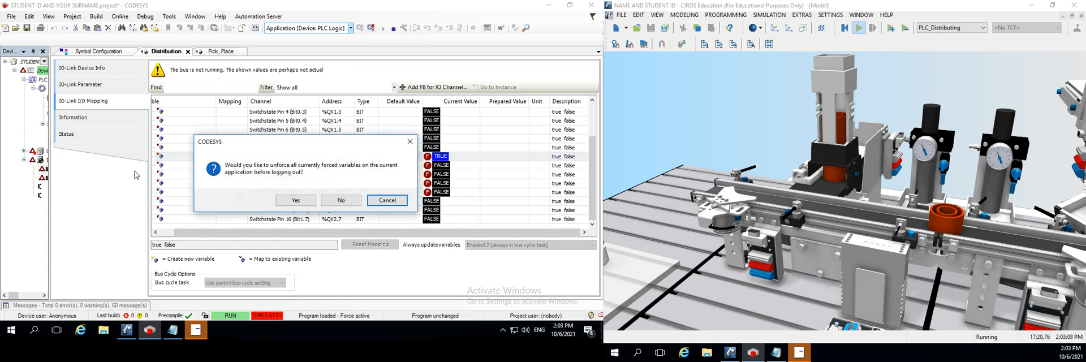
click(296, 200)
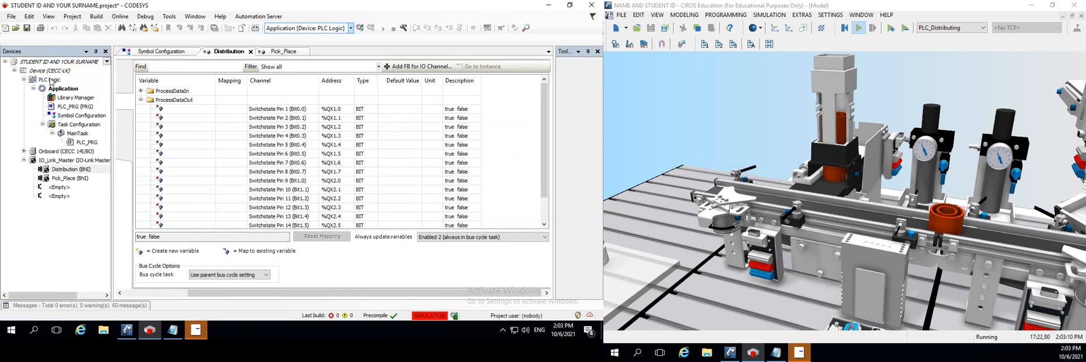
Open the PLC_PRG program and paste the copied I/O declarations on a new line below VAR
double_click(73, 107)
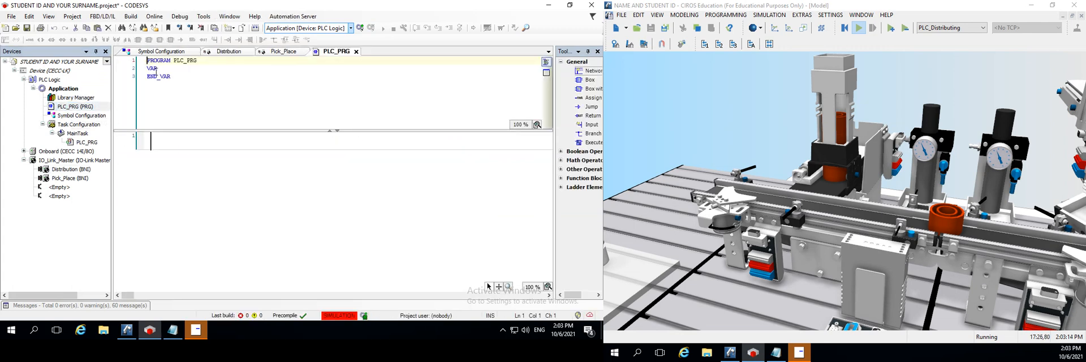
click(165, 69)
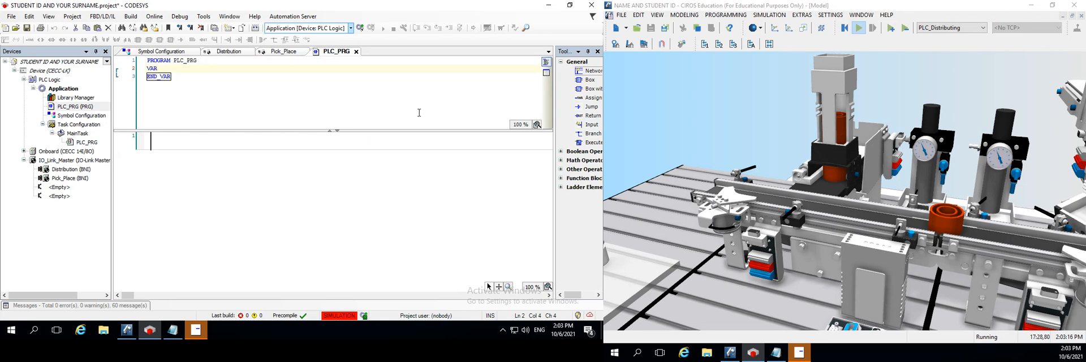
key(Return)
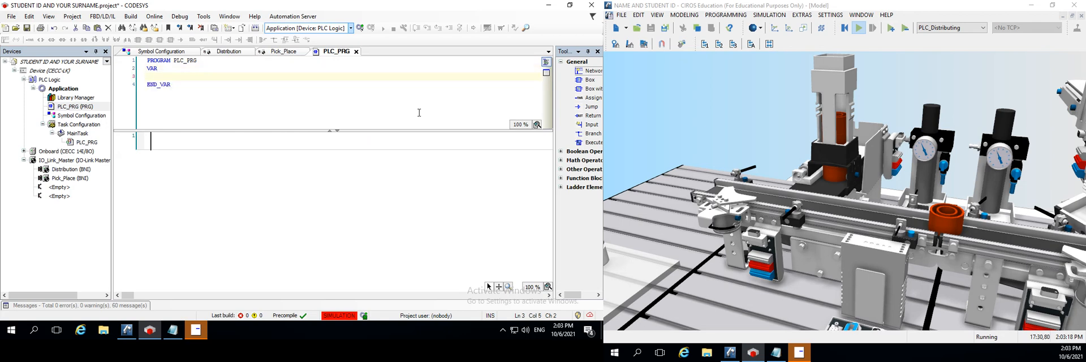
key(ctrl+v)
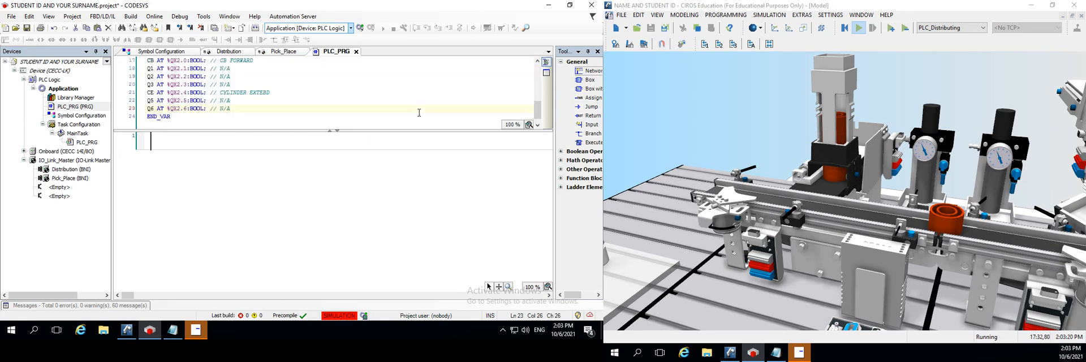
Hide the ToolBox and display it again
scroll(236, 100, up, 4)
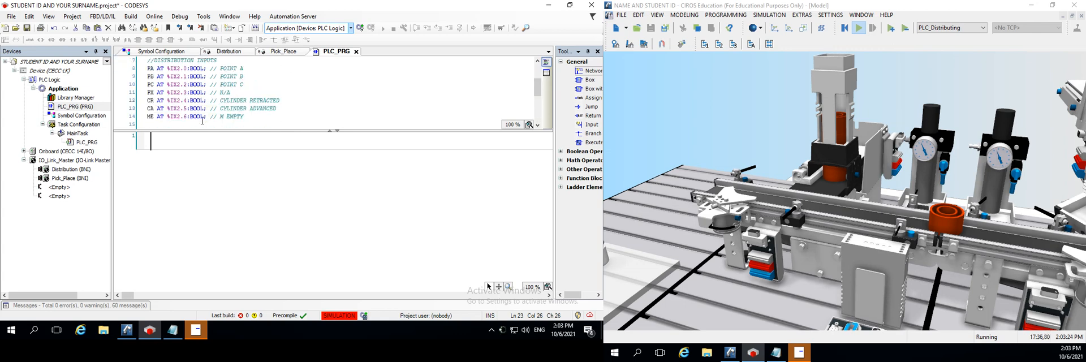
scroll(237, 100, down, 1)
click(165, 153)
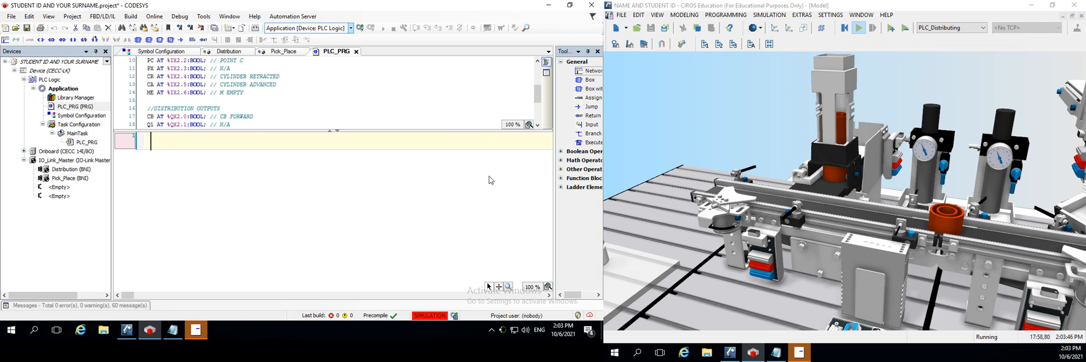
click(597, 52)
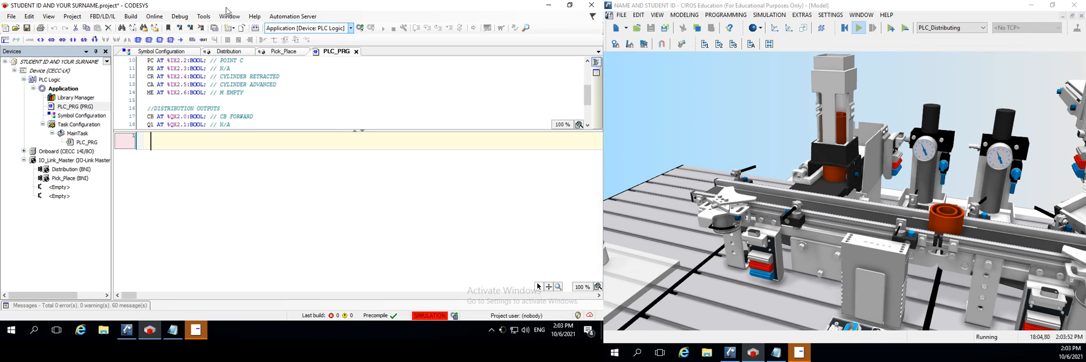
click(204, 18)
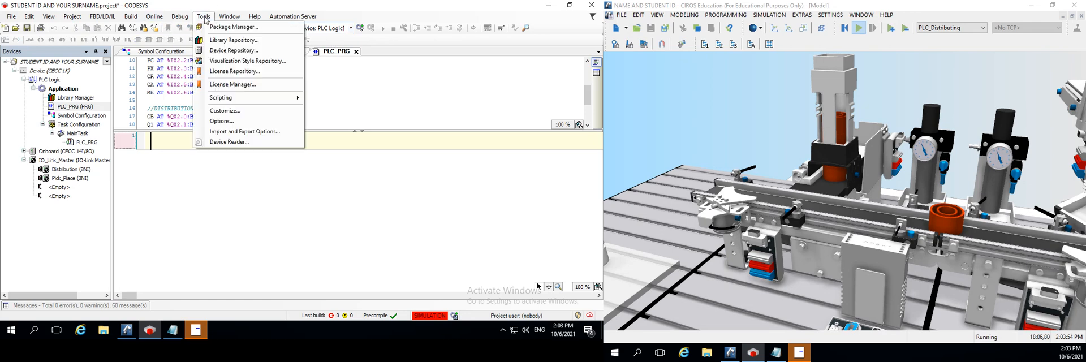
click(51, 17)
click(50, 17)
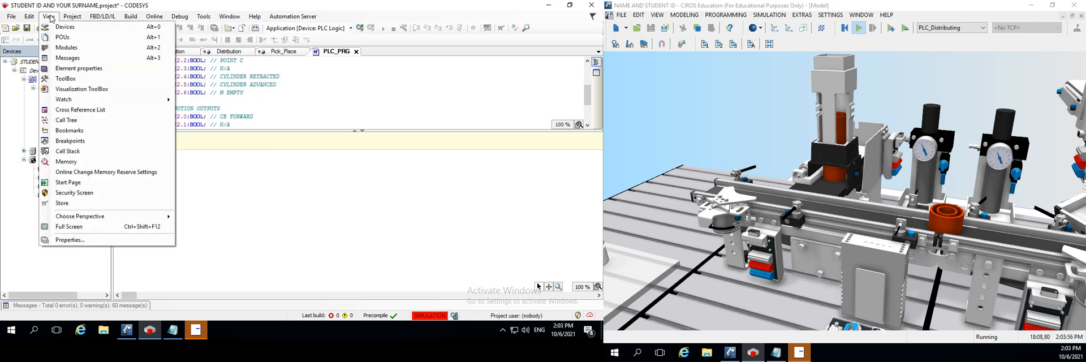
click(65, 78)
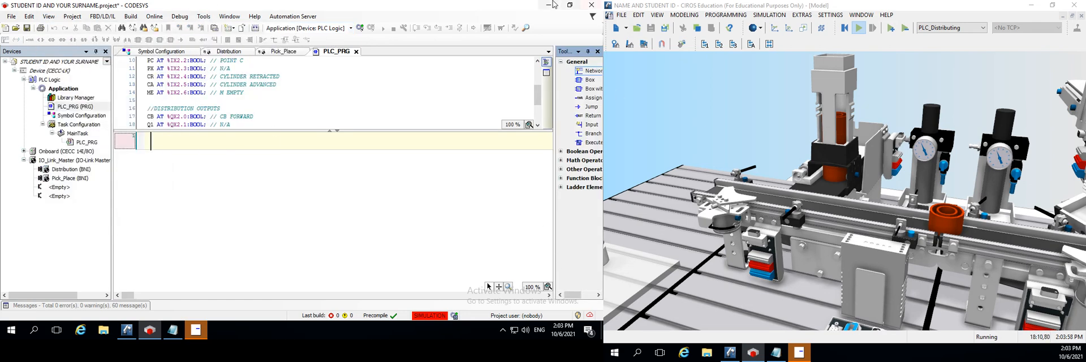
Build the first network with two series contacts, an output coil, and a contact in parallel with the first contact
click(153, 149)
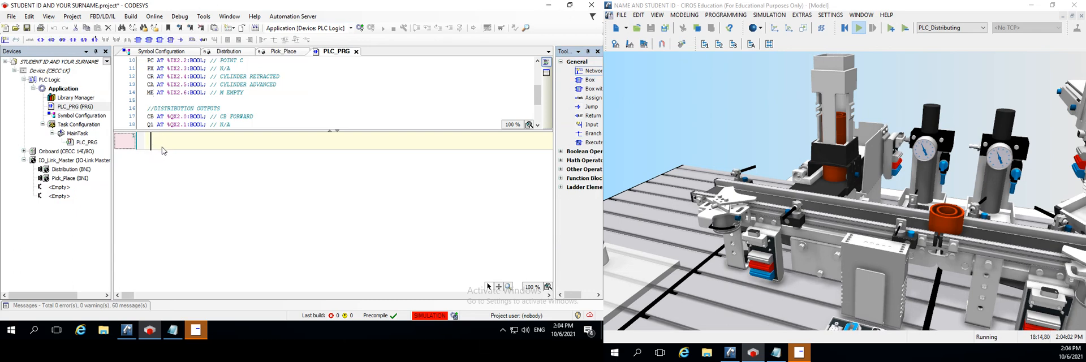
click(73, 40)
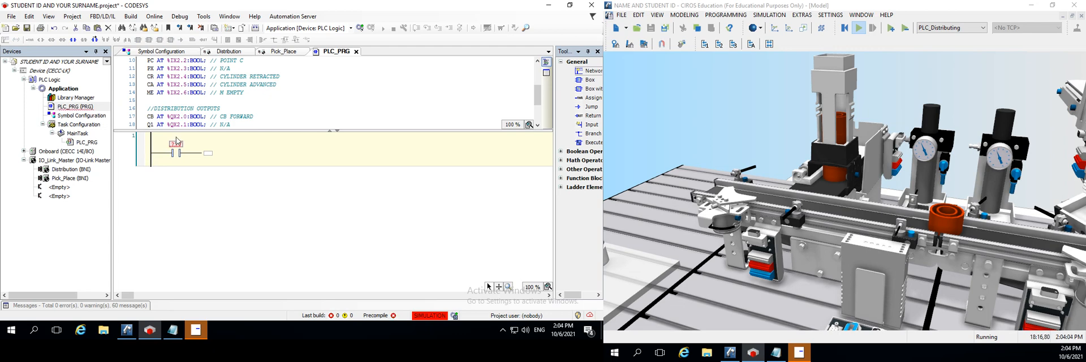
click(210, 153)
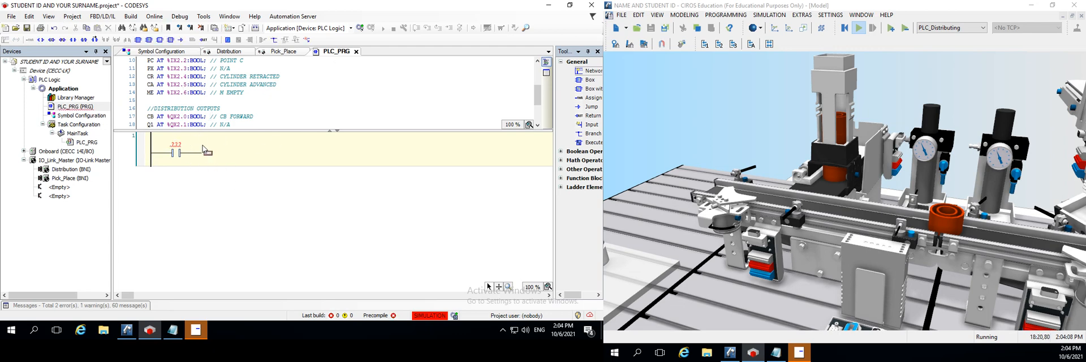
click(75, 40)
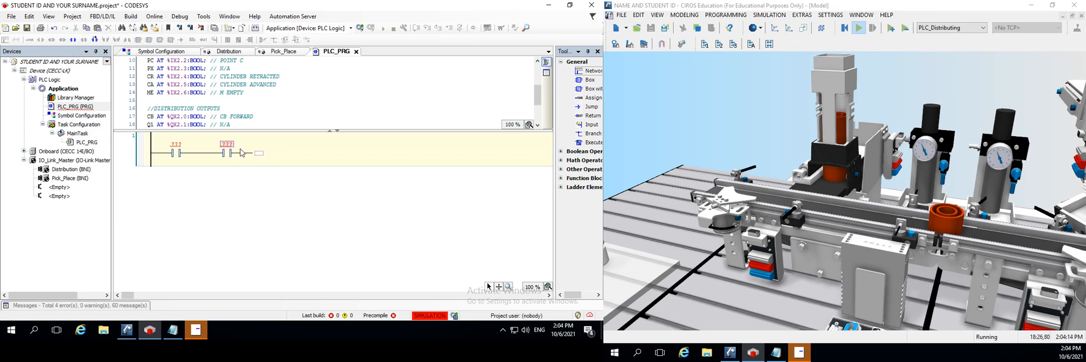
click(260, 155)
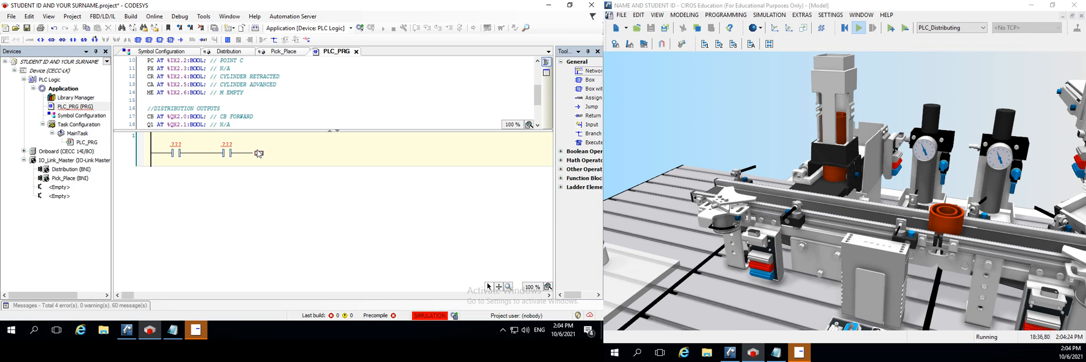
click(259, 153)
click(40, 39)
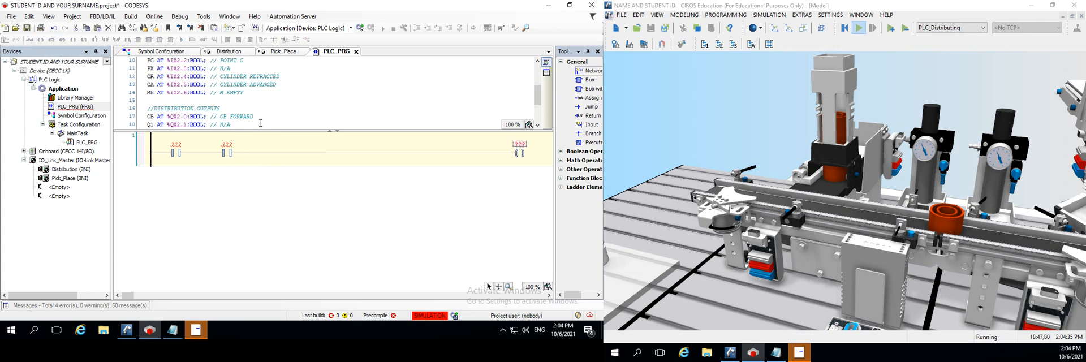
click(168, 152)
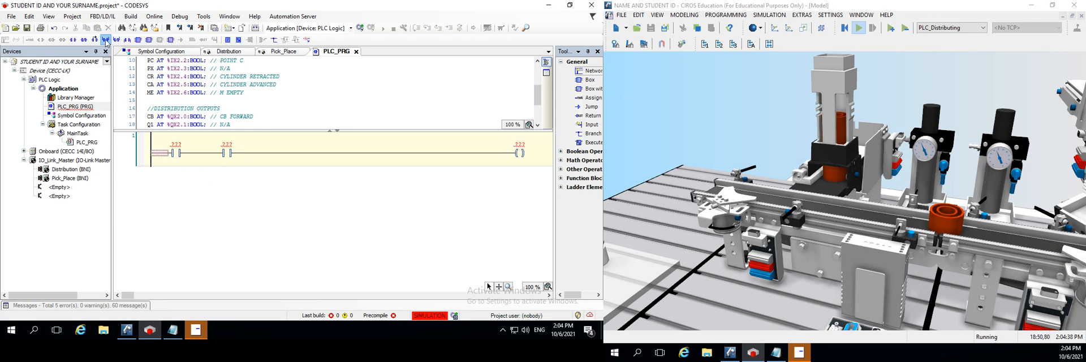
click(105, 39)
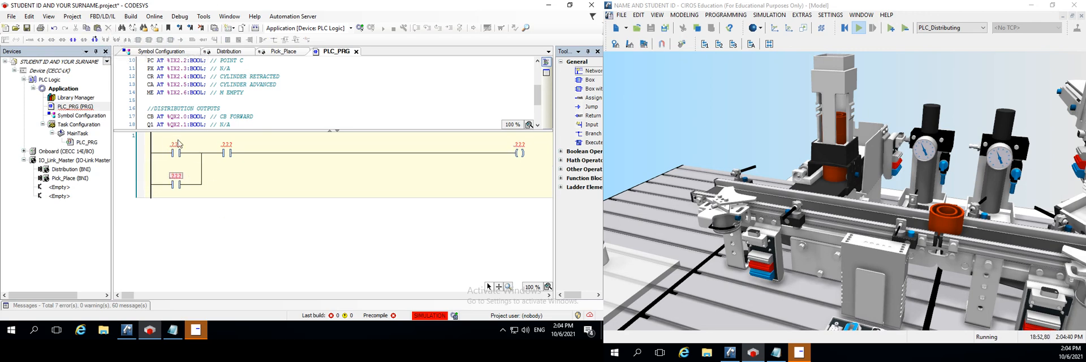
Assign variable P0 to the first series contact and P1 to the second
click(177, 144)
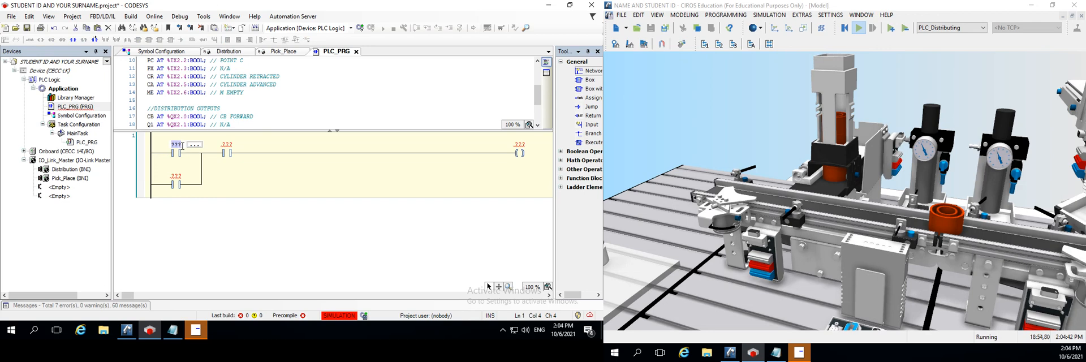
text(P0)
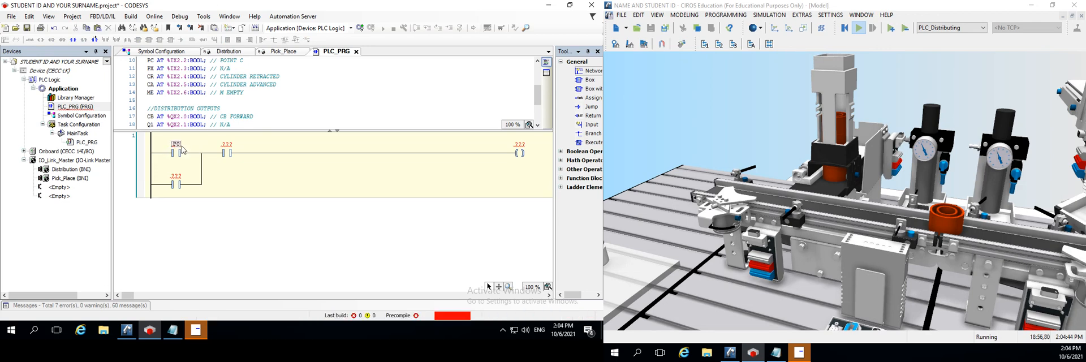
click(226, 144)
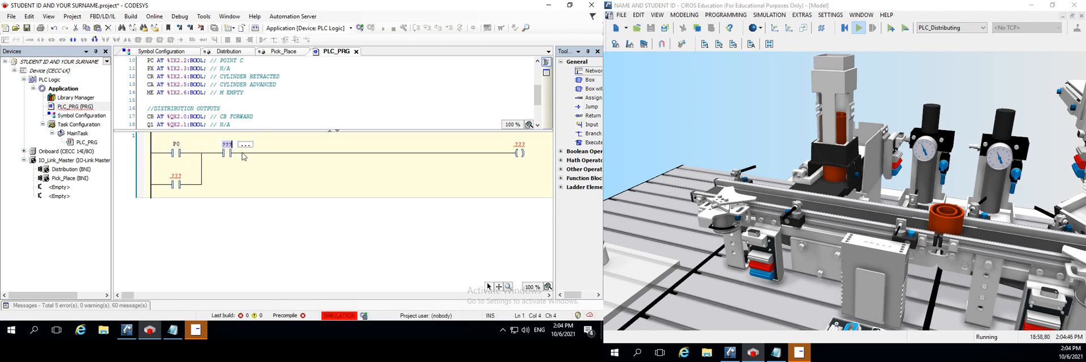
key(Return)
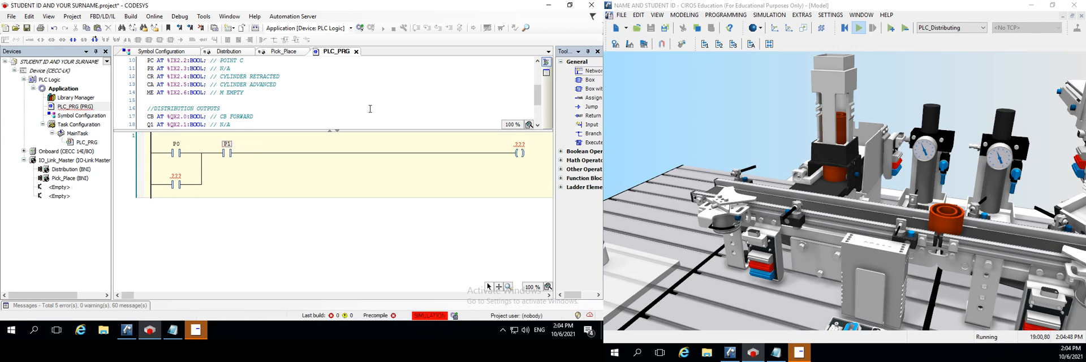
Assign variable CB to the output coil and to the parallel contact
click(519, 145)
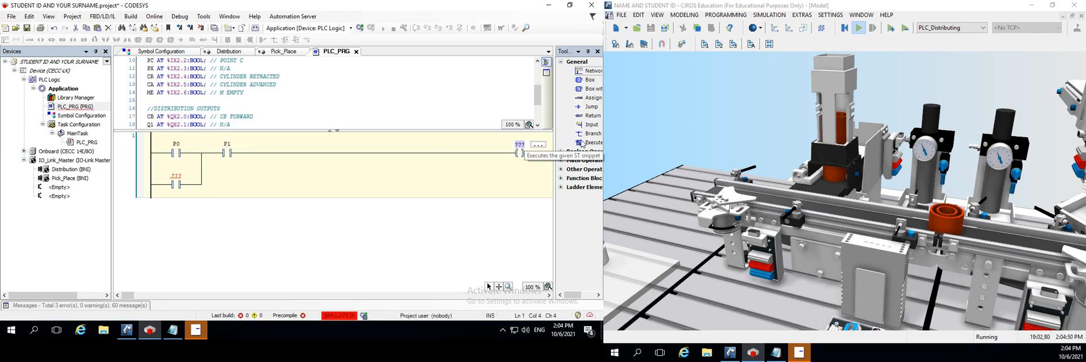
text(CB)
key(Return)
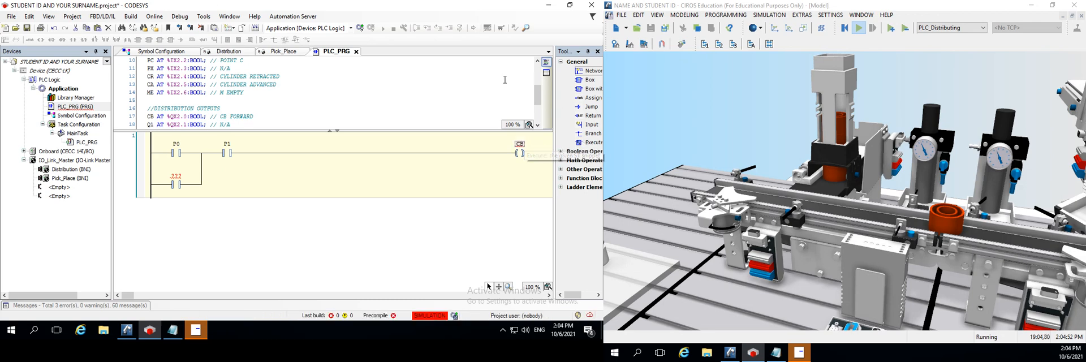
click(193, 178)
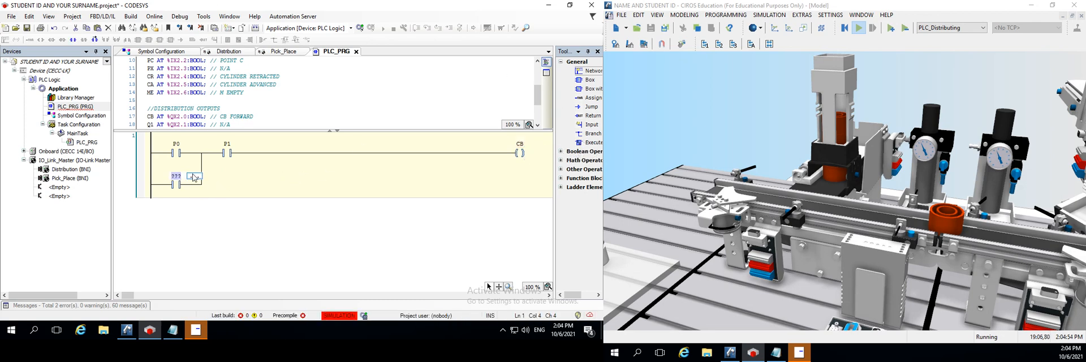
text(CB)
key(Return)
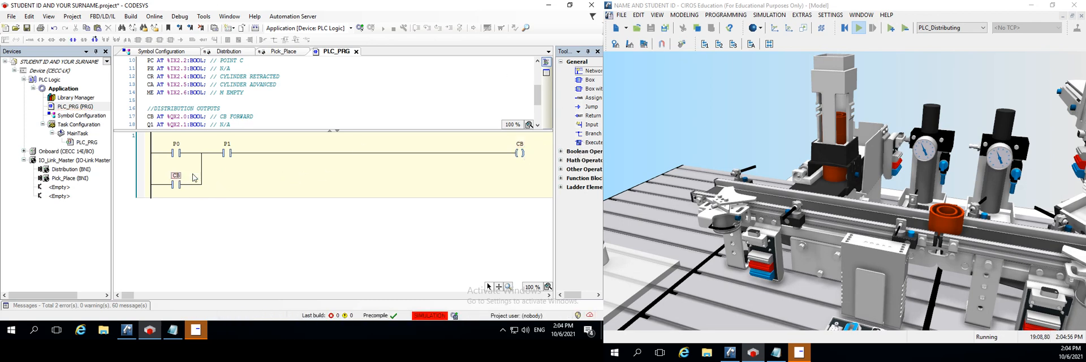
Change the variable of both the output coil and the parallel contact to CE
click(521, 144)
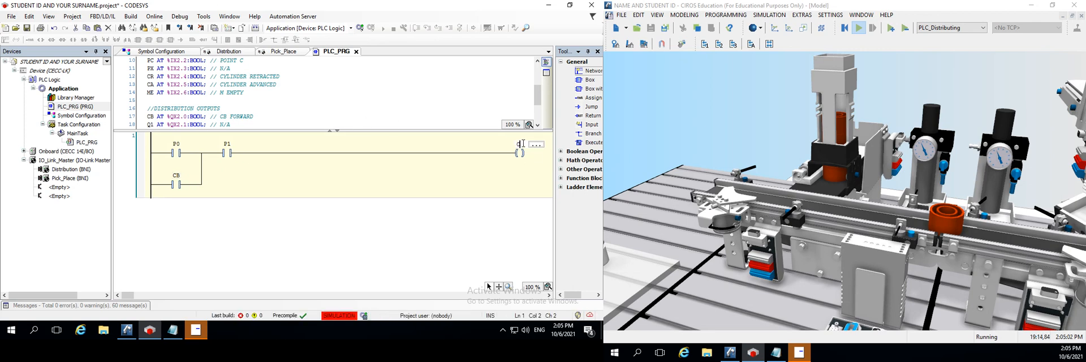
key(Return)
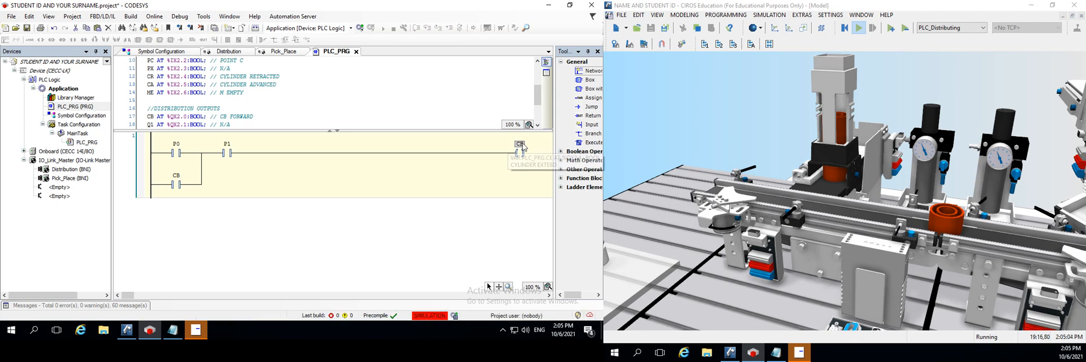
click(176, 176)
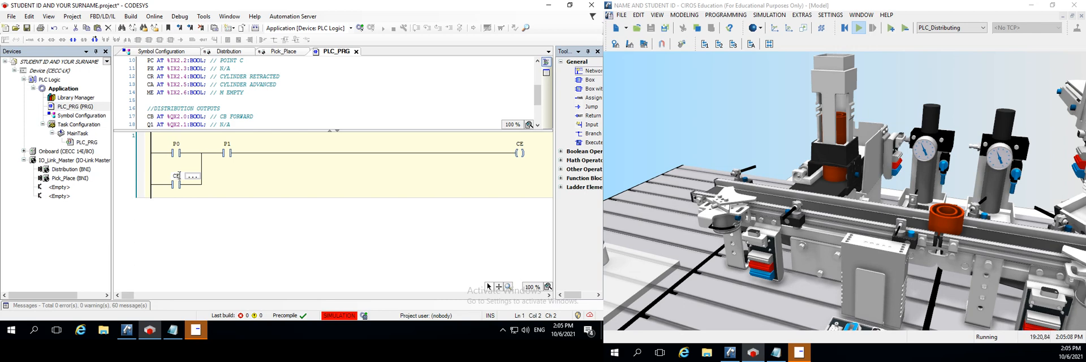
key(Return)
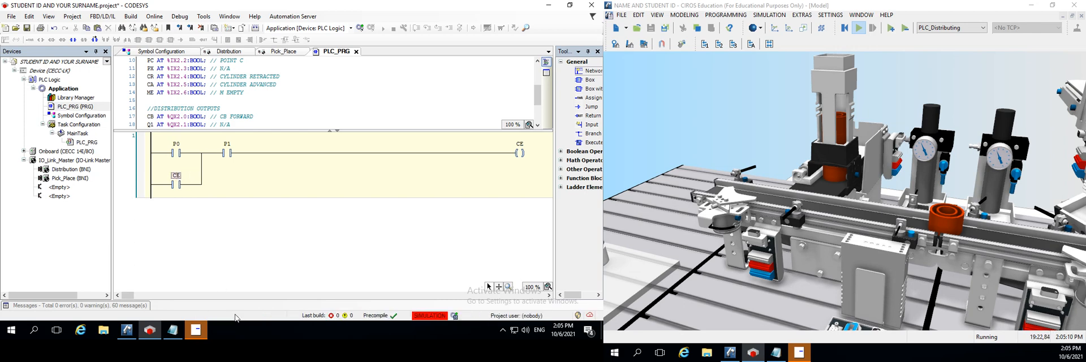
click(213, 261)
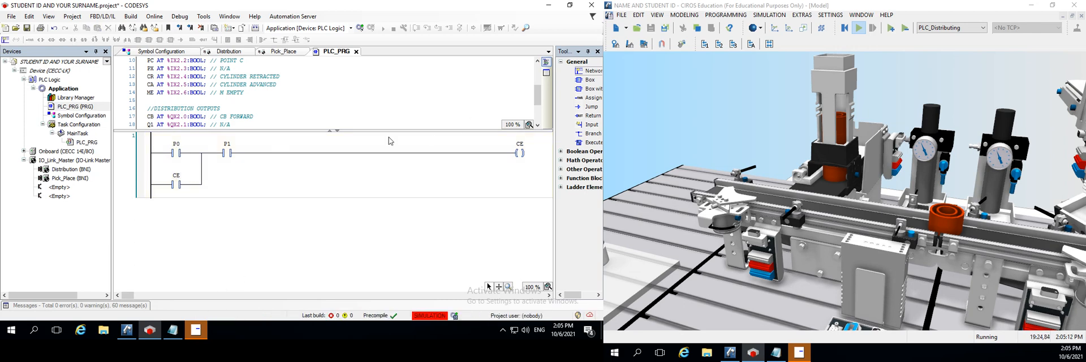
Insert a negated contact between P1 and the CE coil and assign it the variable CA
click(333, 153)
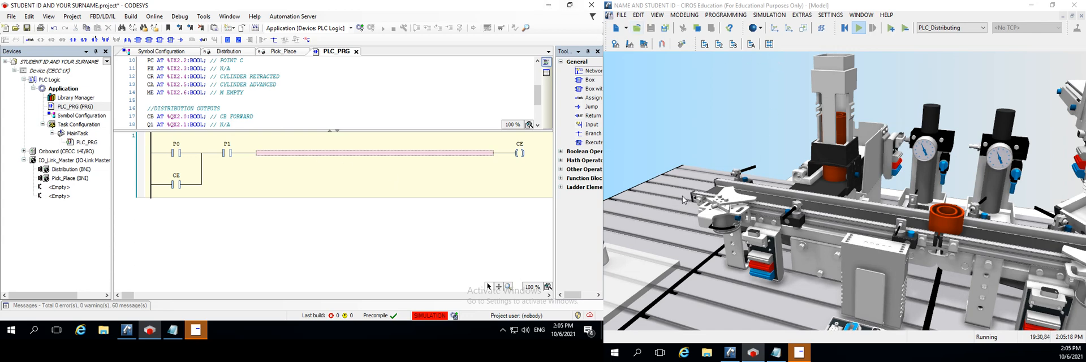
mouse_move(682, 197)
mouse_down()
mouse_move(791, 206)
mouse_move(717, 191)
mouse_move(732, 246)
mouse_move(687, 200)
mouse_up()
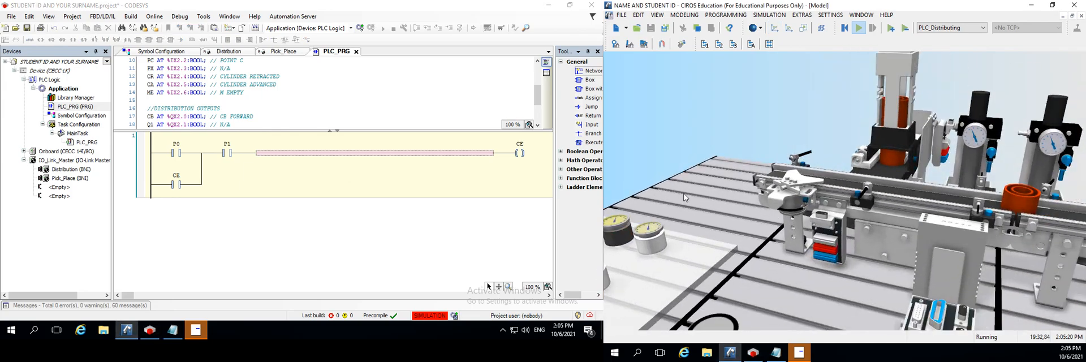
drag(678, 222, 864, 130)
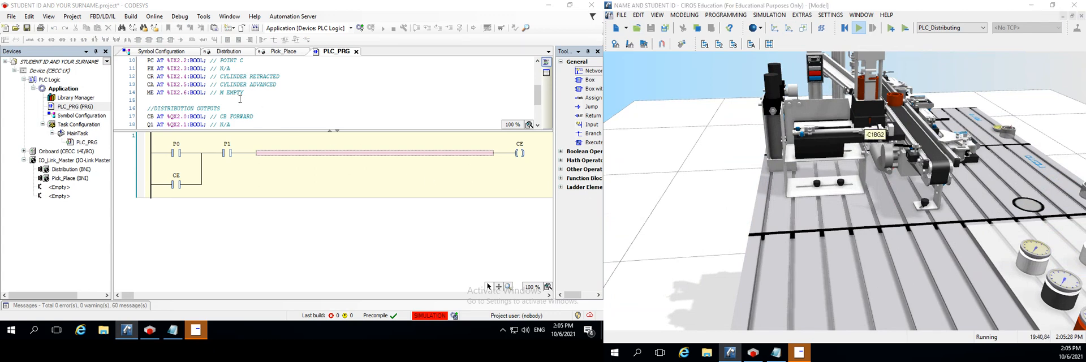
click(271, 157)
click(291, 154)
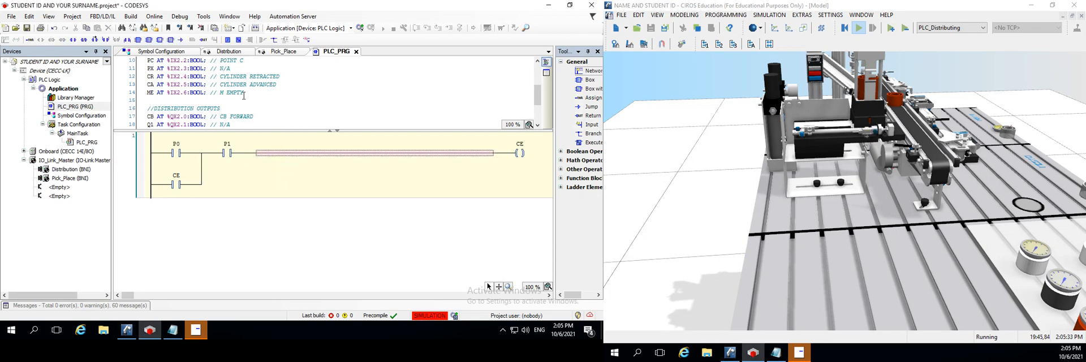
click(95, 41)
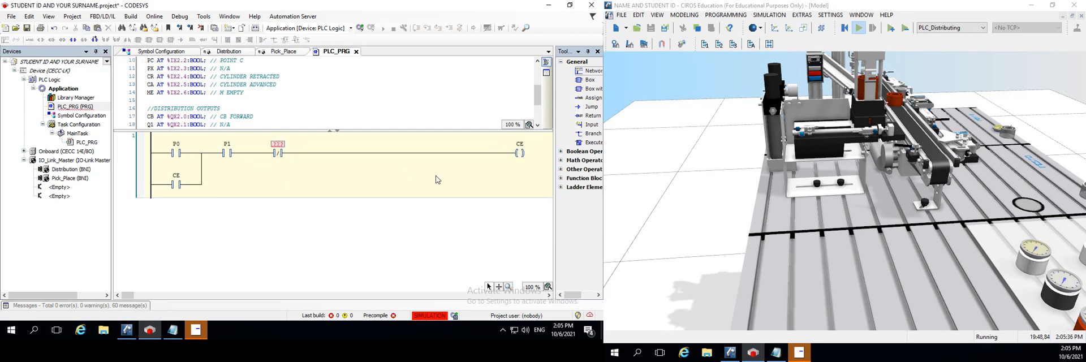
click(278, 144)
text(CA)
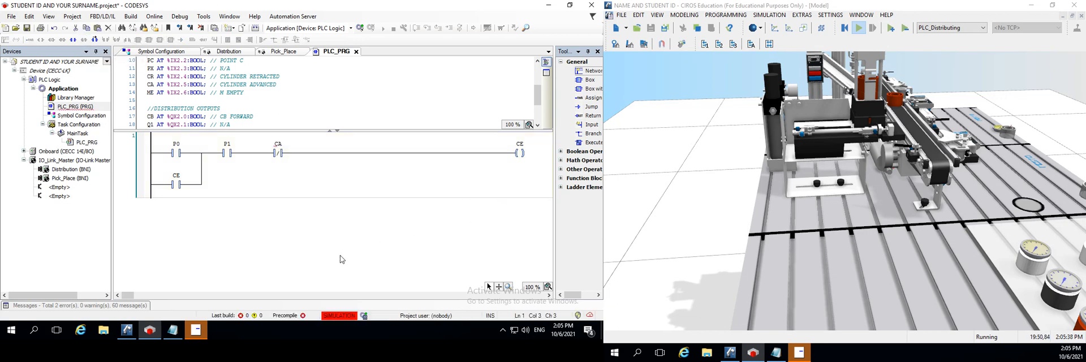
click(341, 259)
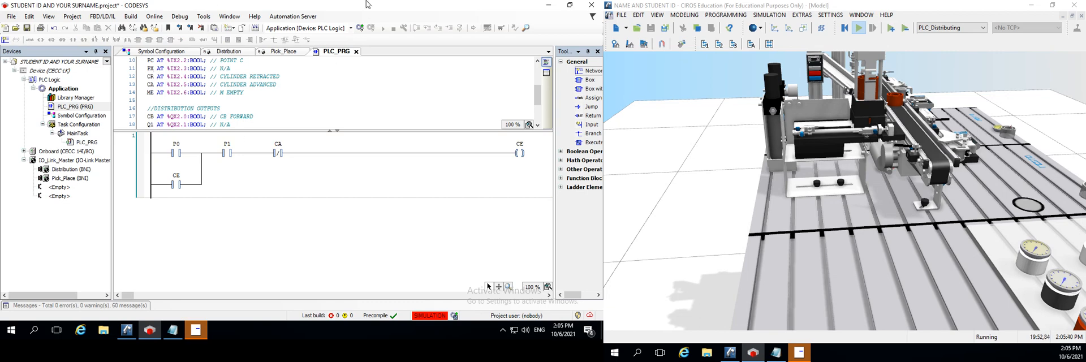
Log in to the PLC with an online change to load the edited ladder program, and close the message list in CIROS
click(359, 28)
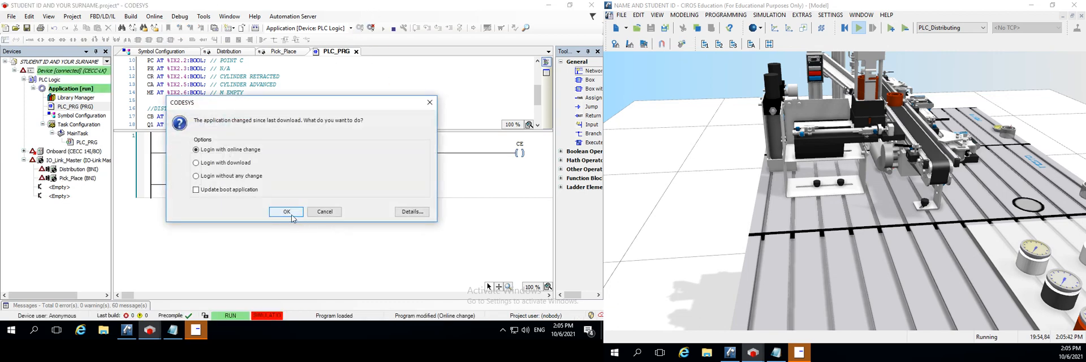
click(287, 212)
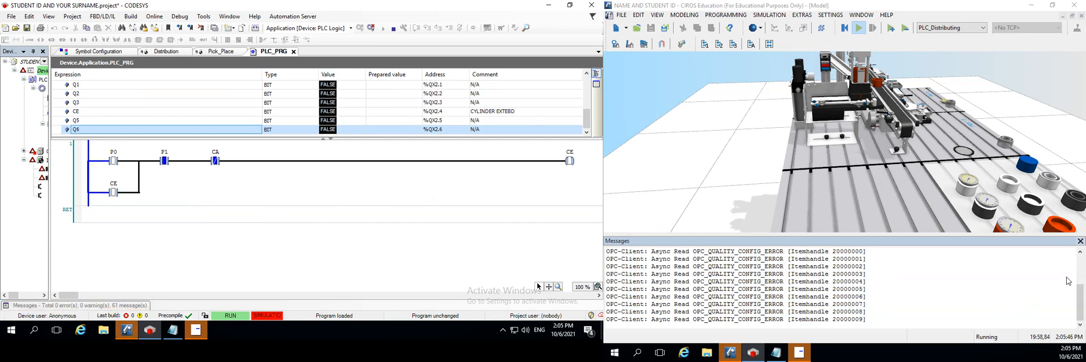
click(1081, 241)
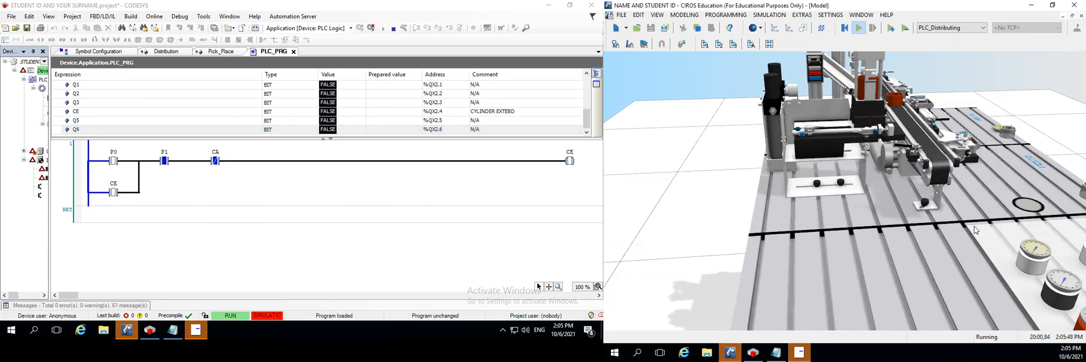
Examine the distribution station's cylinder, conveyor, workpieces and control panels from several angles in the CIROS model
drag(950, 192, 785, 254)
scroll(707, 173, up, 3)
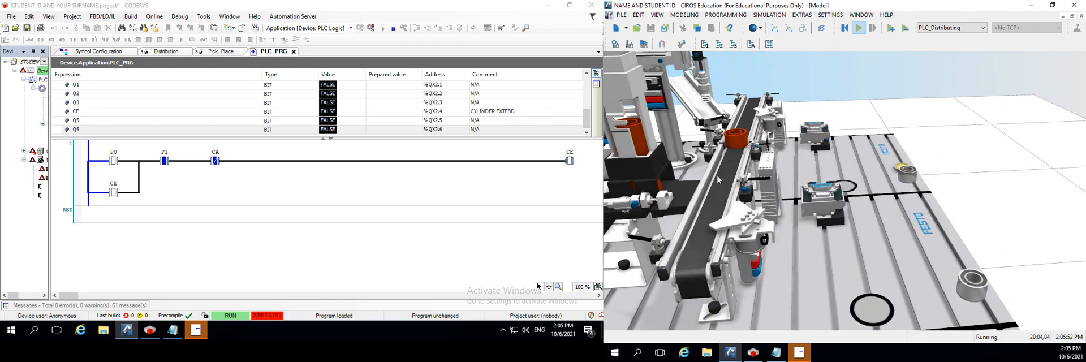
drag(714, 176, 823, 200)
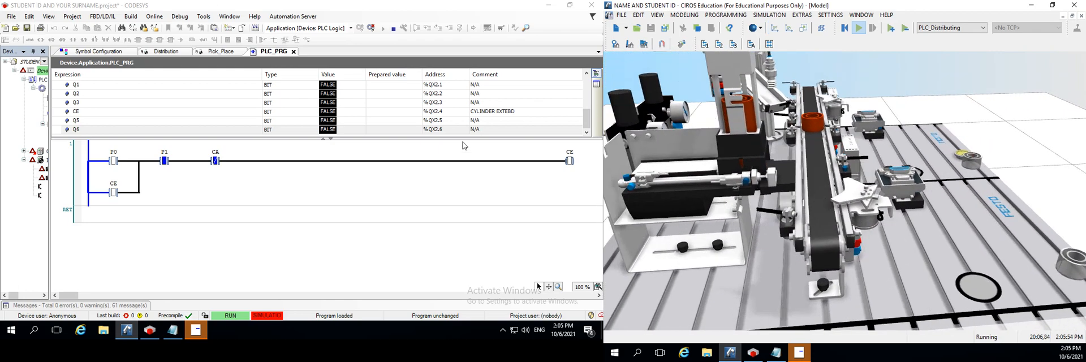
drag(987, 226, 847, 164)
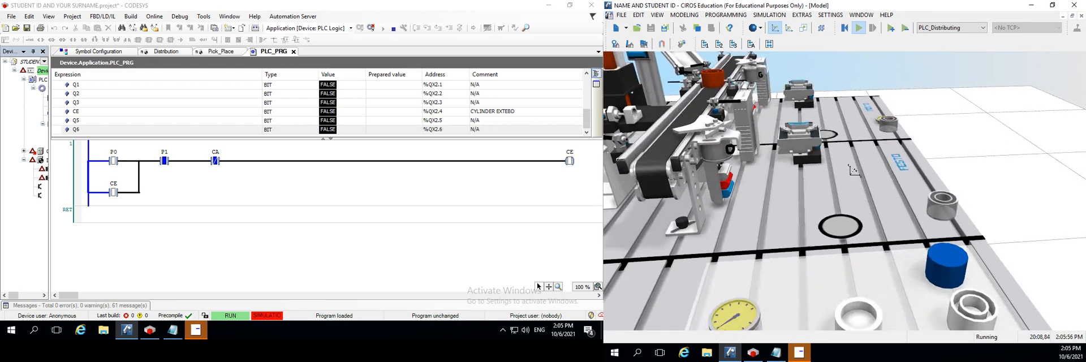
drag(855, 197, 892, 199)
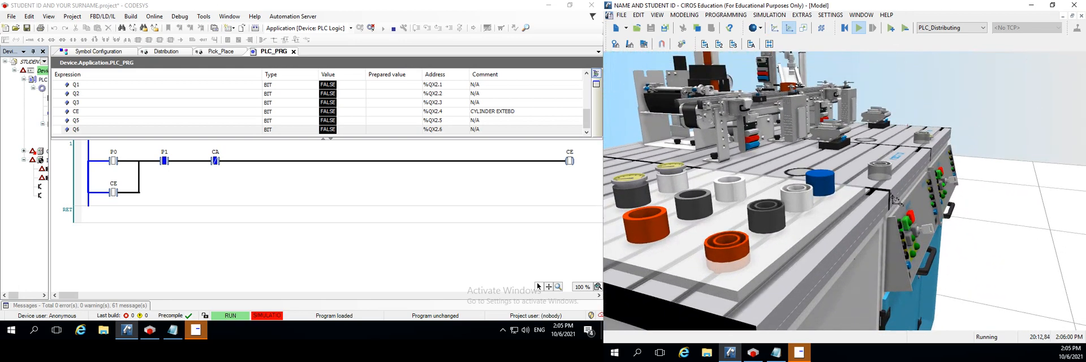
drag(784, 175, 932, 260)
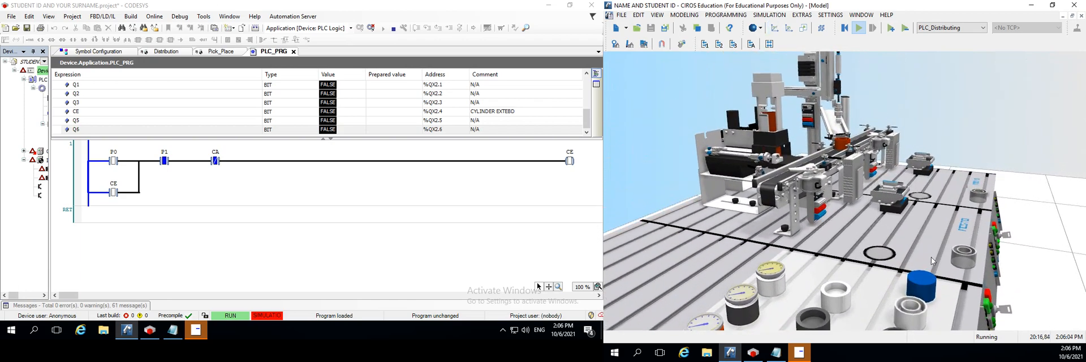
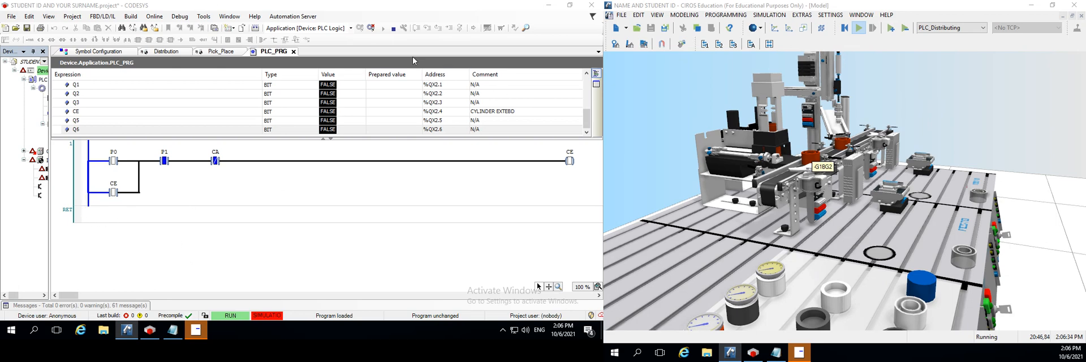
Log out of the PLC in CODESYS and insert two empty networks above the CE network in PLC_PRG
click(374, 27)
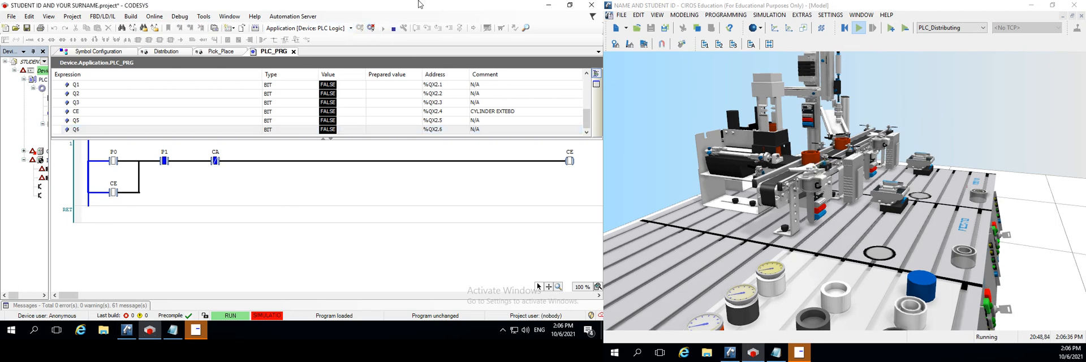
click(370, 27)
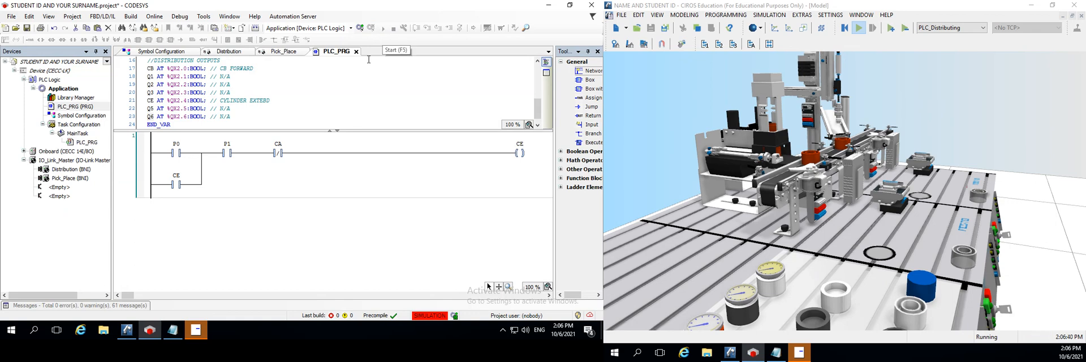
click(160, 196)
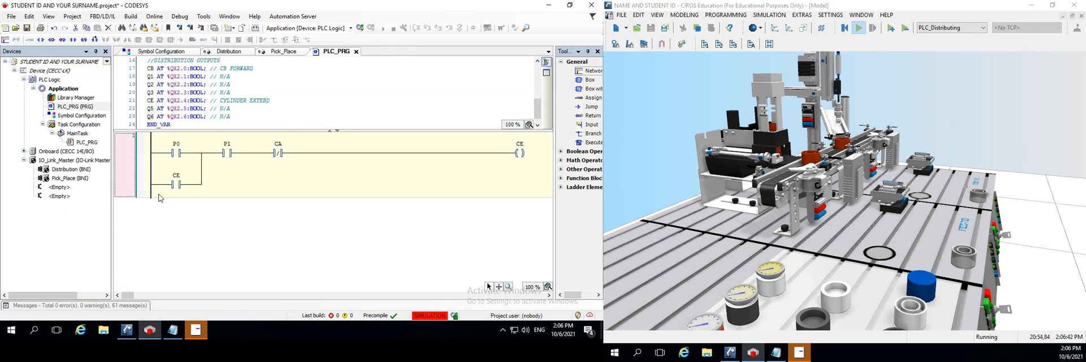
click(7, 41)
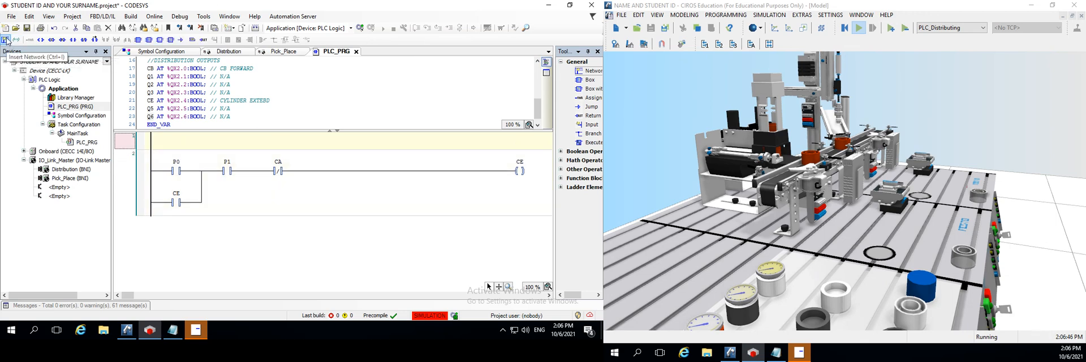
click(7, 40)
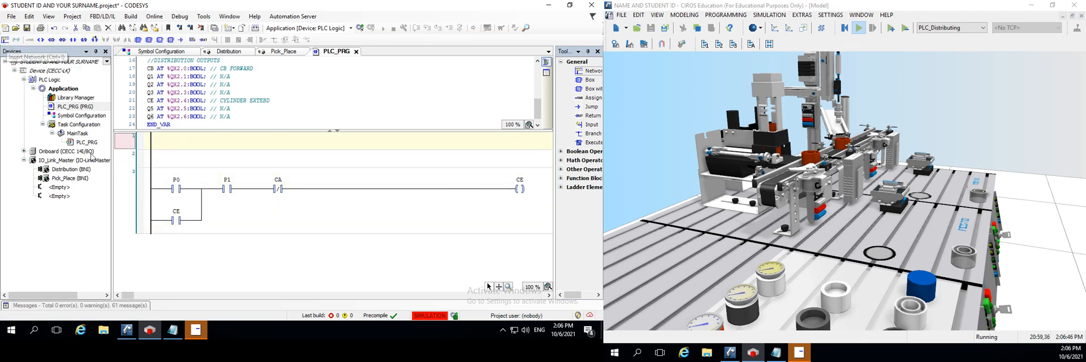
Cut the CE ladder network and paste it above the two empty networks so it comes first
click(163, 190)
ctrl+click(161, 221)
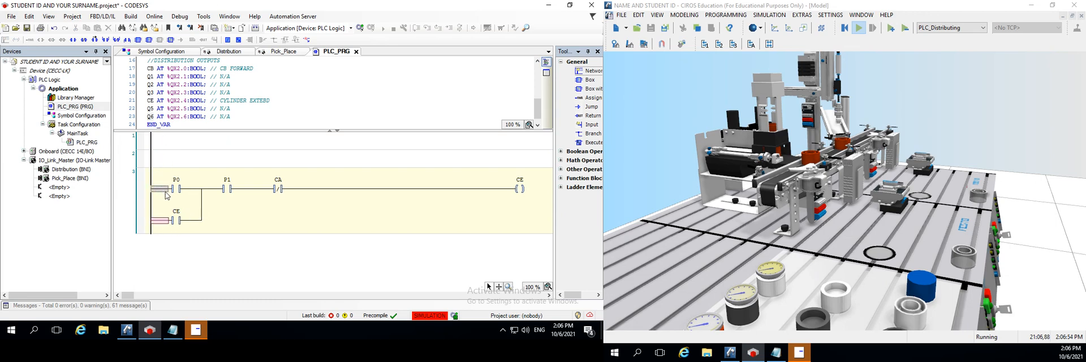
right_click(164, 221)
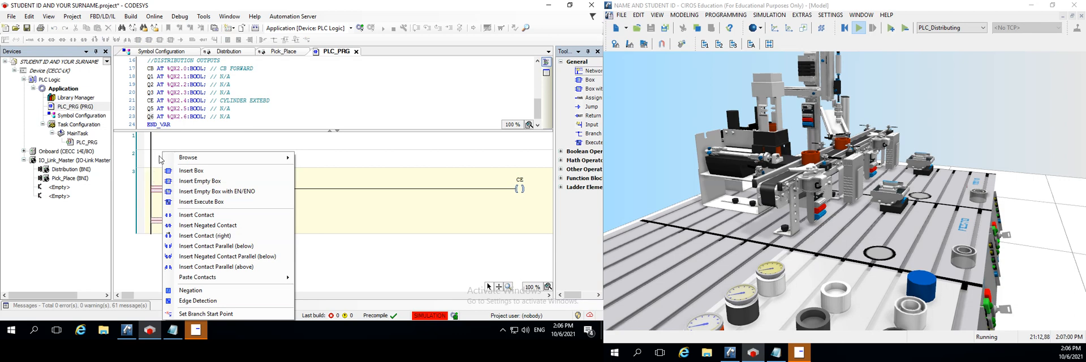
click(156, 194)
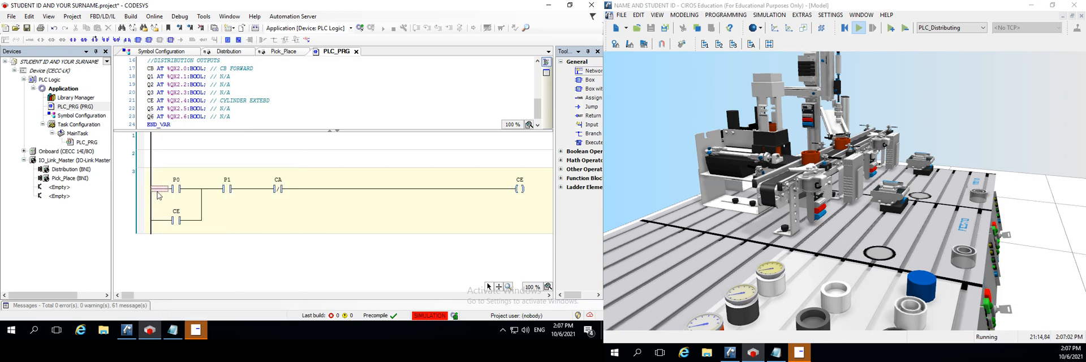
right_click(132, 208)
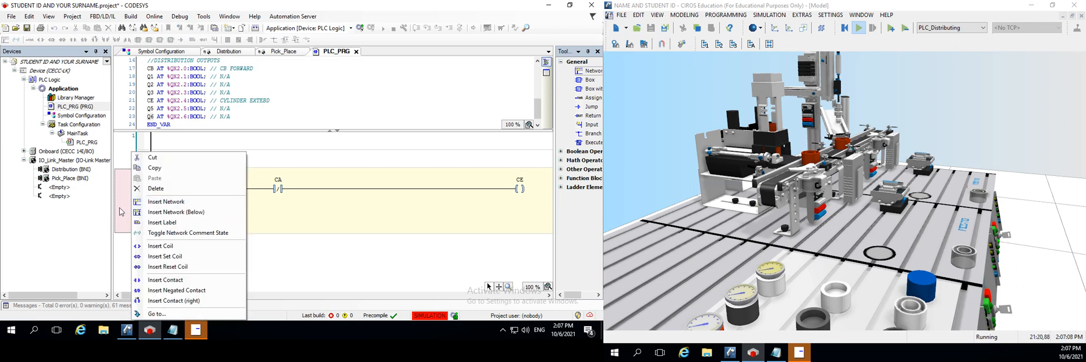
click(152, 157)
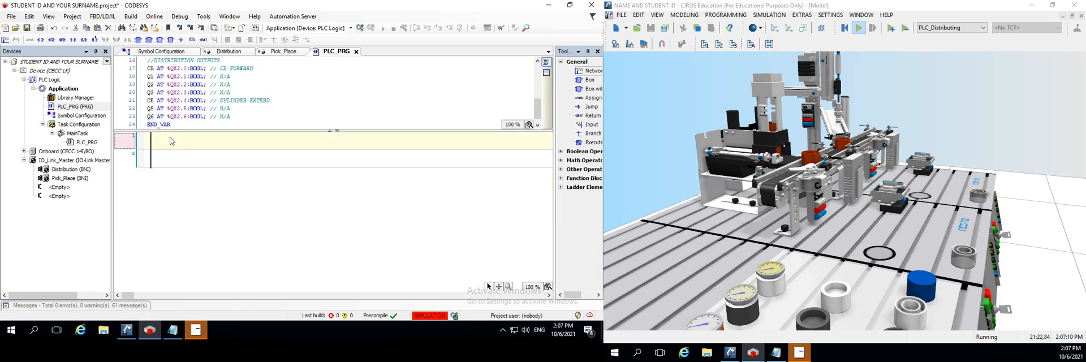
key(ctrl+v)
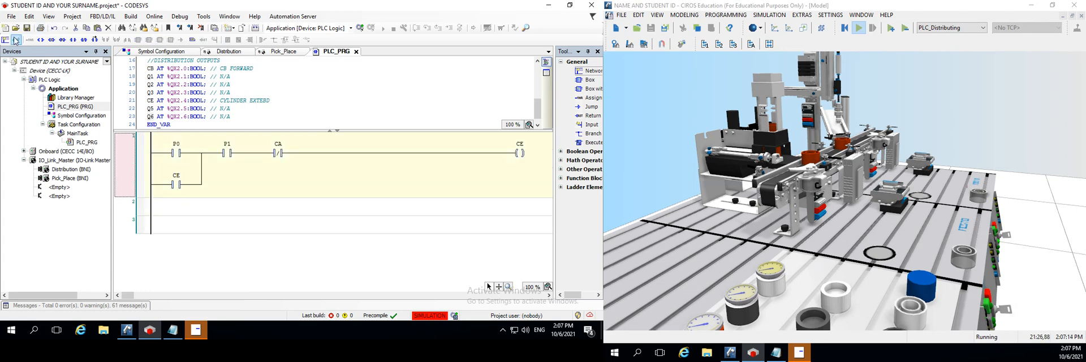
Insert more empty networks below the CE network and place a contact in network 2
click(156, 211)
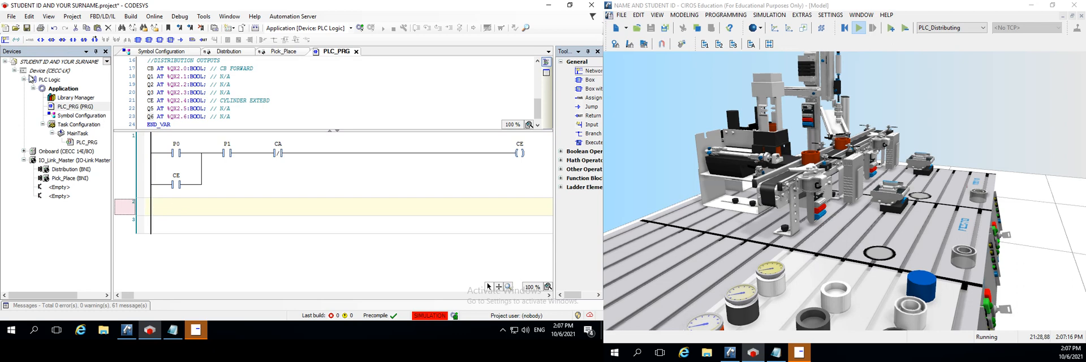
click(5, 40)
click(5, 40)
click(5, 39)
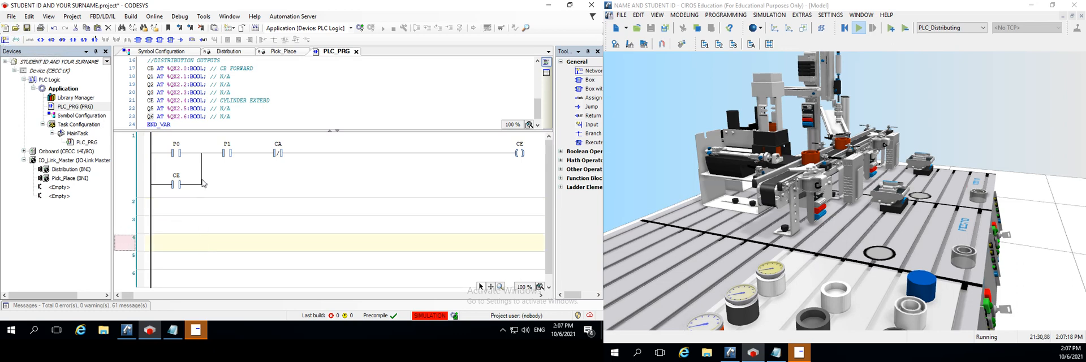
click(221, 193)
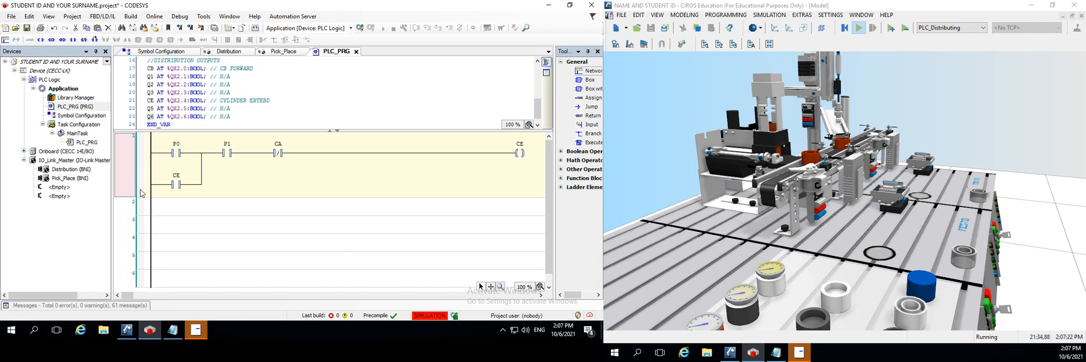
click(183, 205)
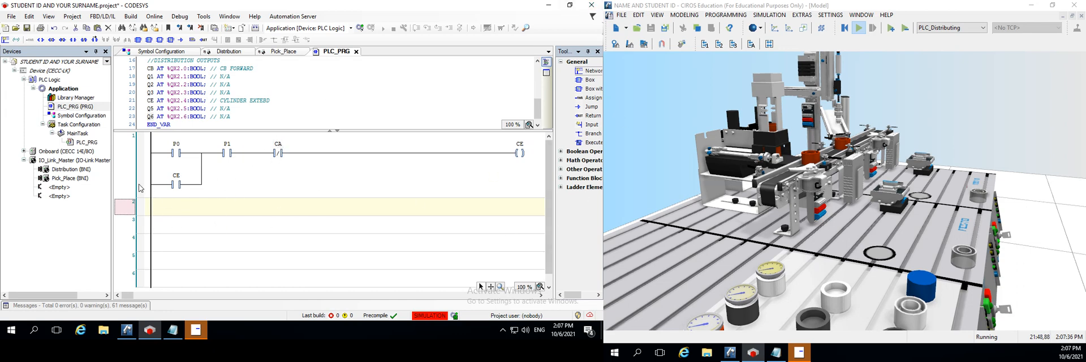
click(73, 41)
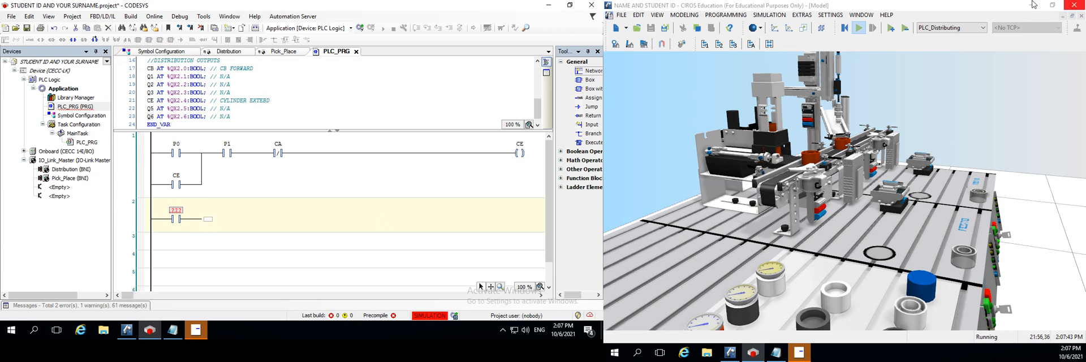
Reset and restart the simulation in CIROS, and look up the distribution input declarations in CODESYS
click(858, 29)
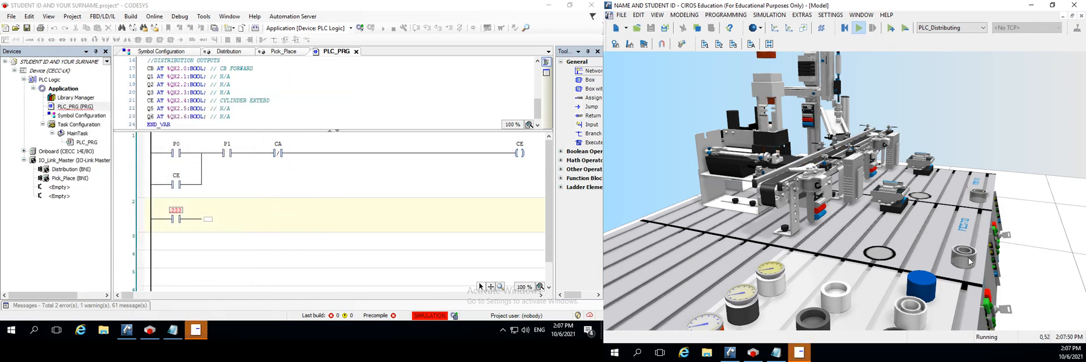
click(207, 220)
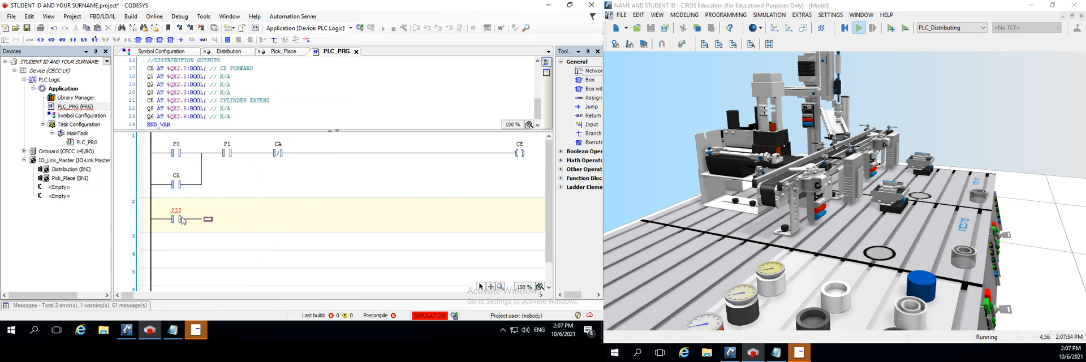
click(825, 162)
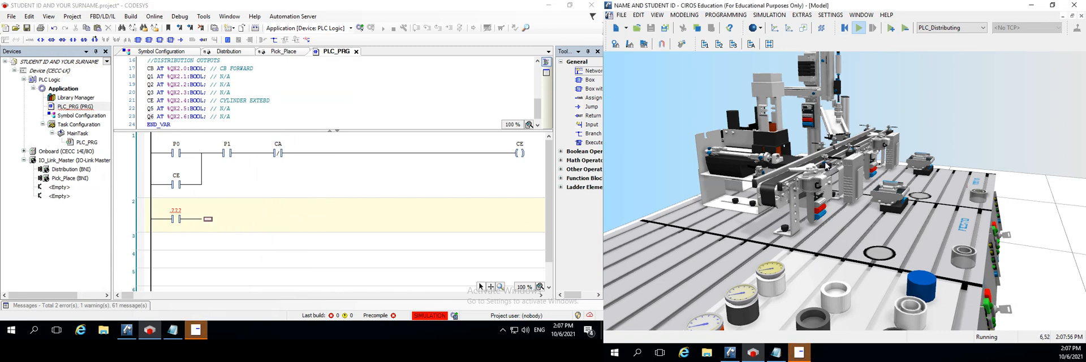
scroll(212, 90, up, 4)
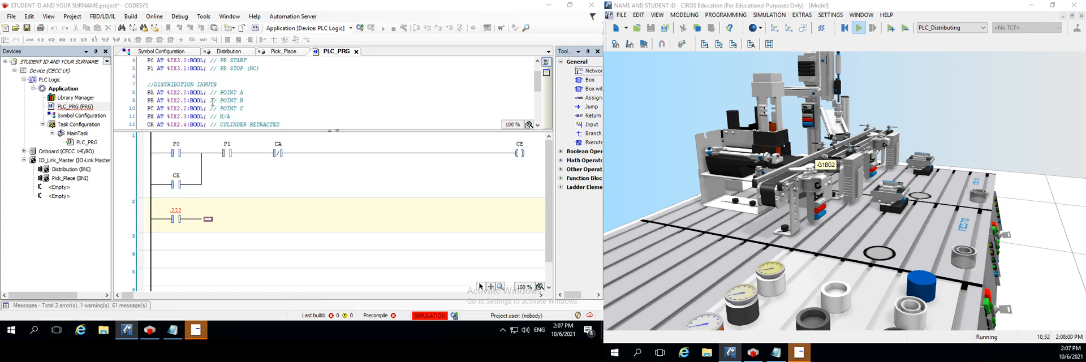
Append two more series contacts after the first contact in network 2
click(207, 219)
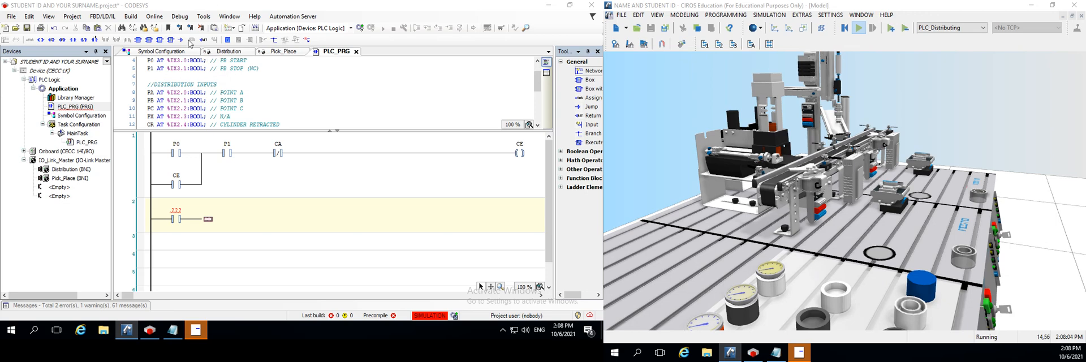
click(73, 40)
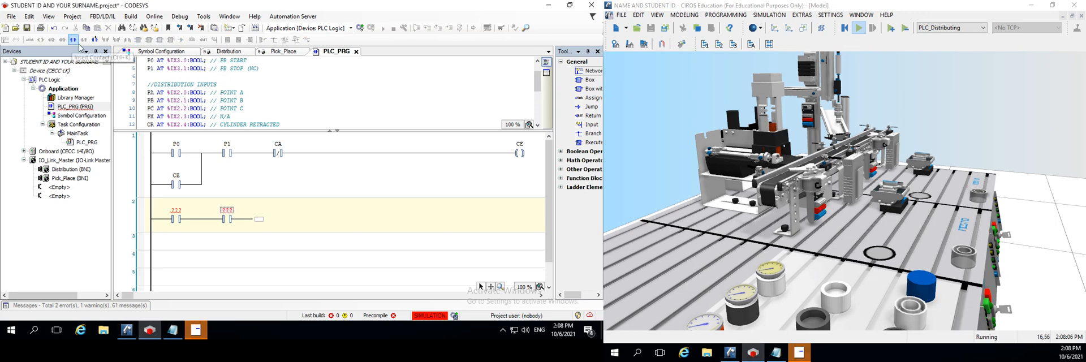
click(262, 222)
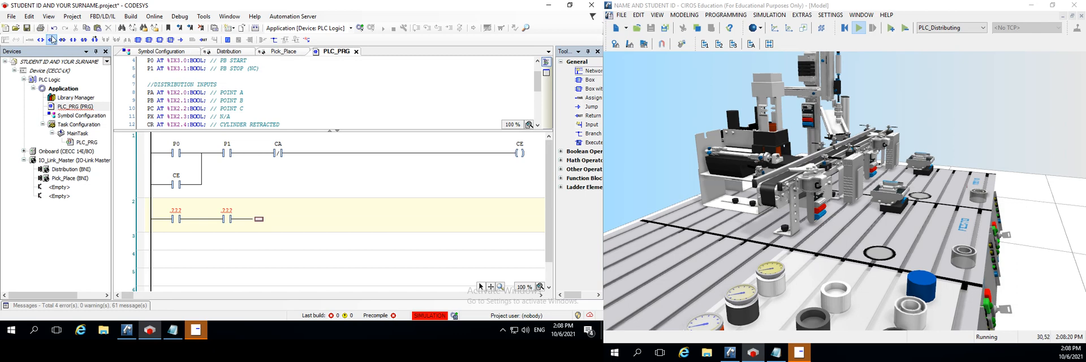
click(73, 40)
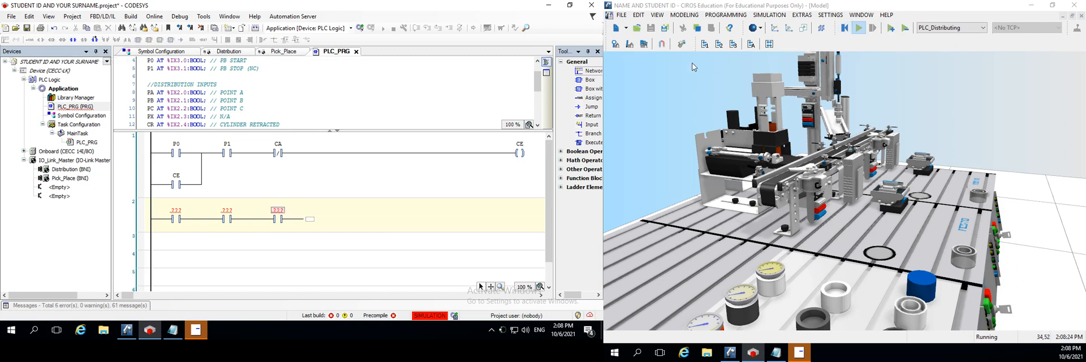
Check the state of the -G1BG3 No workpiece sensor in the CIROS I/O monitor and close the monitor
click(752, 45)
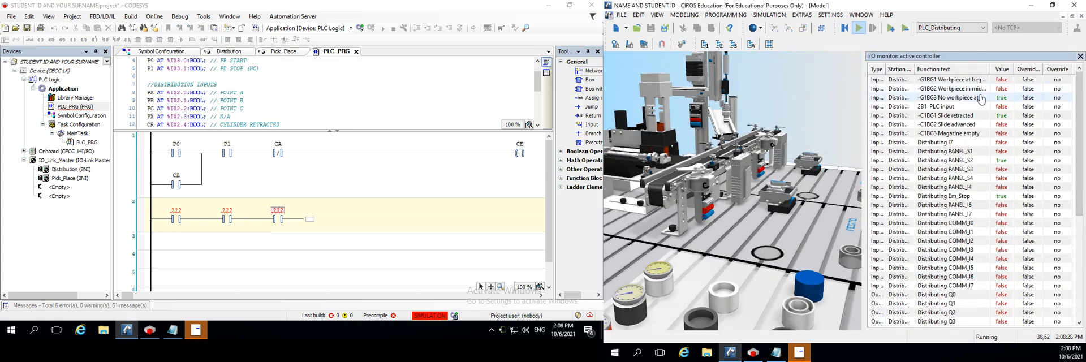
click(952, 99)
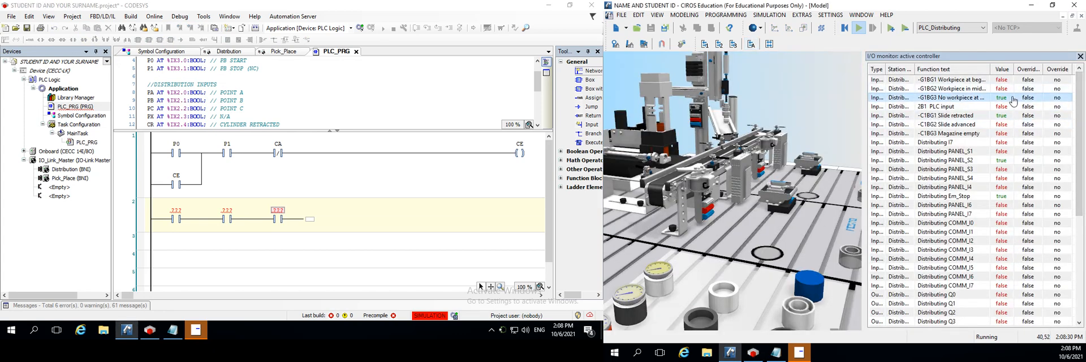
click(1080, 57)
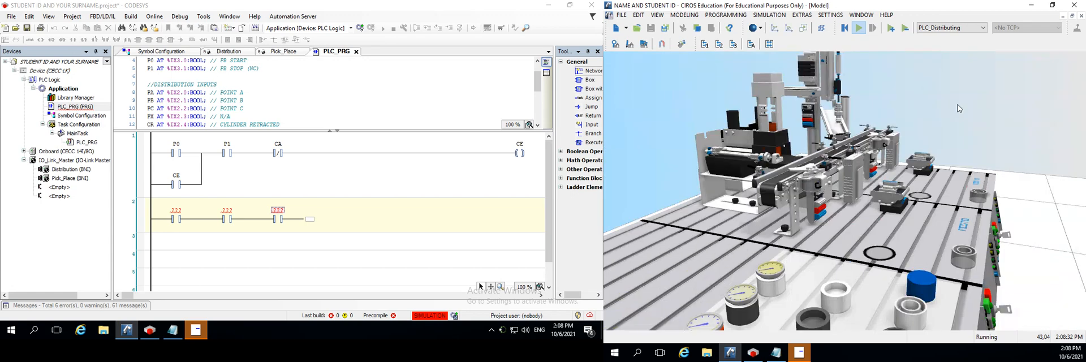
In the CODESYS variable declarations, extend the comment of the PC input to read POINT C (NC)
click(247, 108)
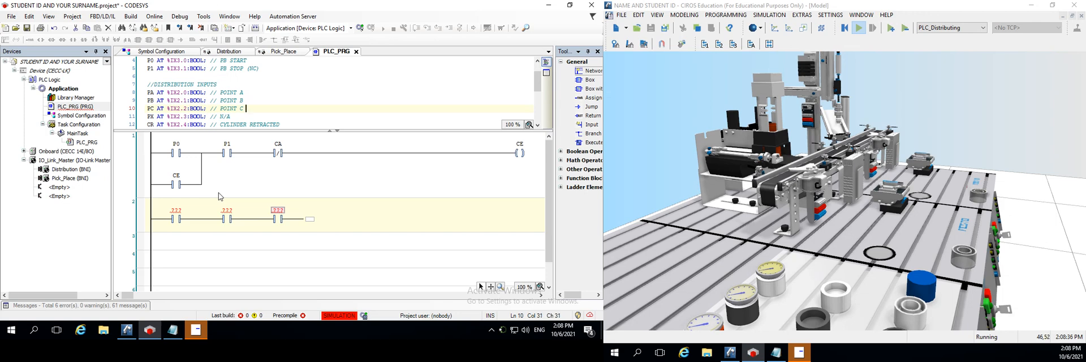
text(A/O))
key(BackSpace)
key(BackSpace)
click(385, 259)
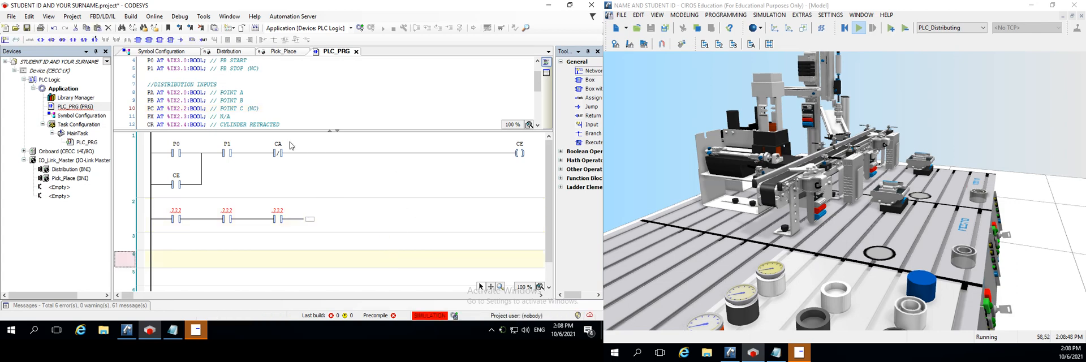
Add an output coil at the end of network 2 and a contact parallel to its first contact
click(309, 221)
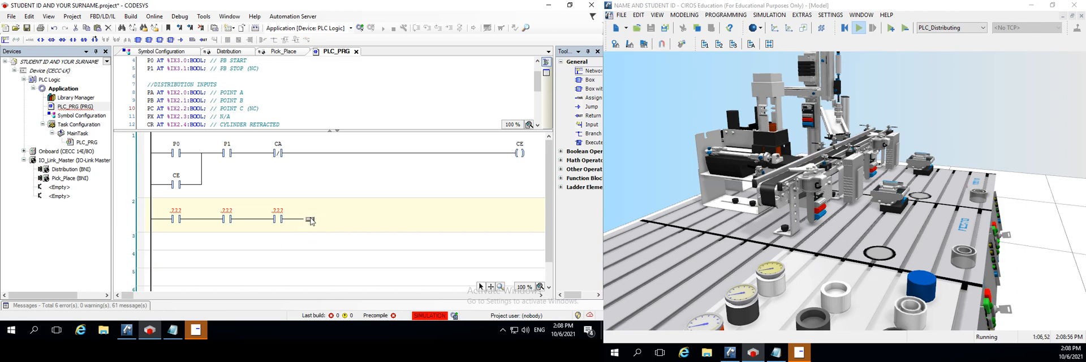
click(40, 40)
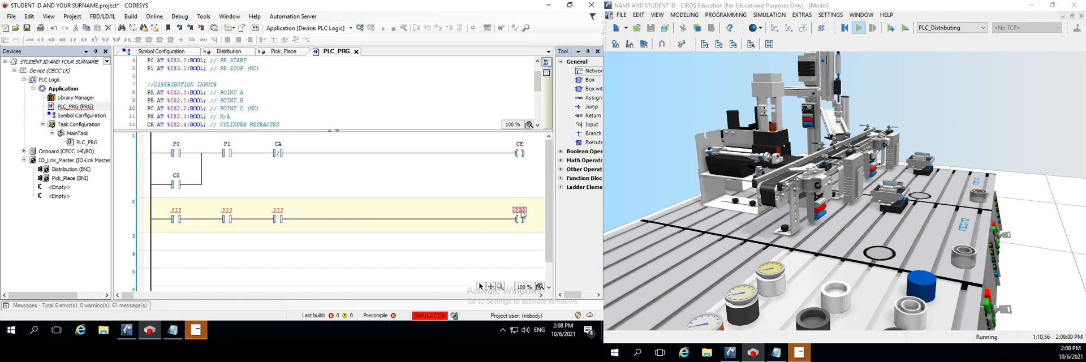
click(160, 219)
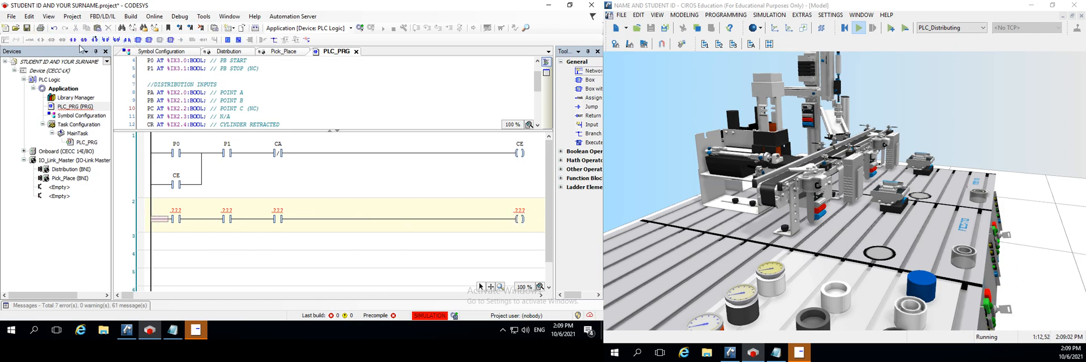
click(105, 41)
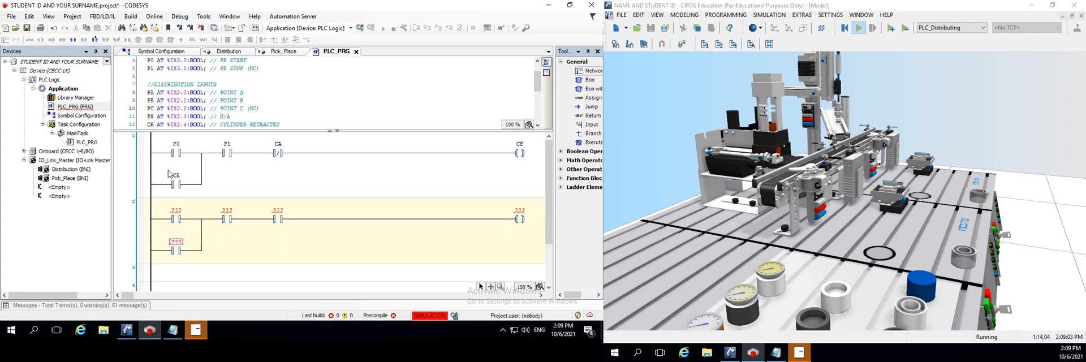
Assign the variable PB to the first contact of network 2
click(176, 211)
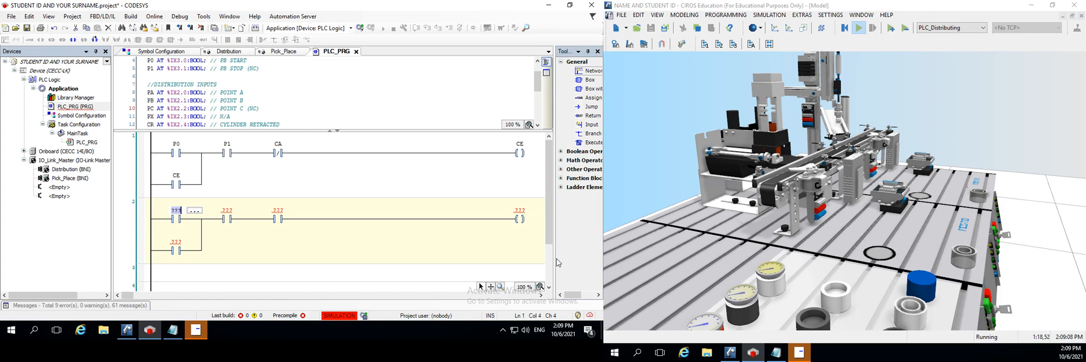
text(PB)
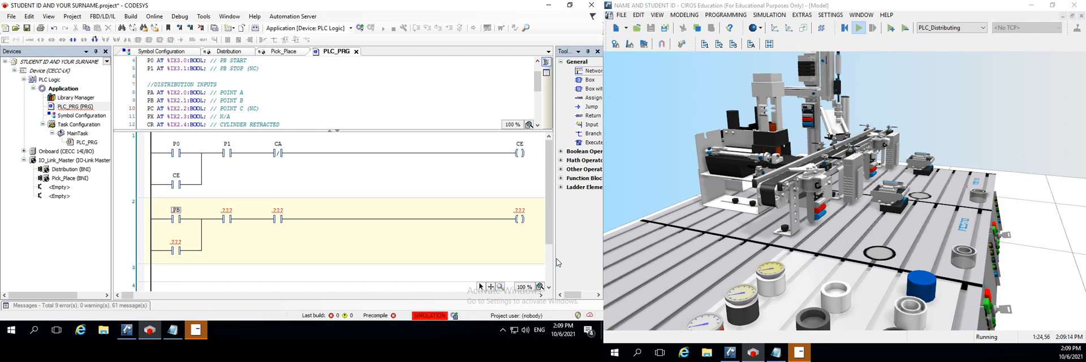
Assign the variable P1 to the second contact of network 2 and PC to its third contact
key(Tab)
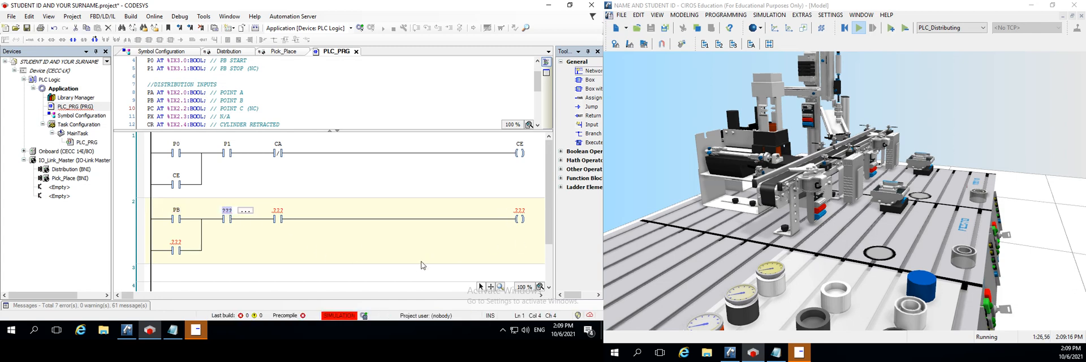
text(P1)
key(Return)
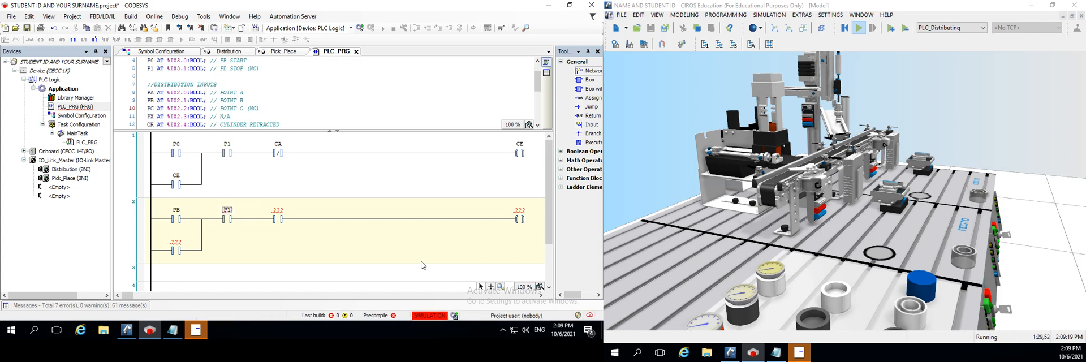
click(279, 212)
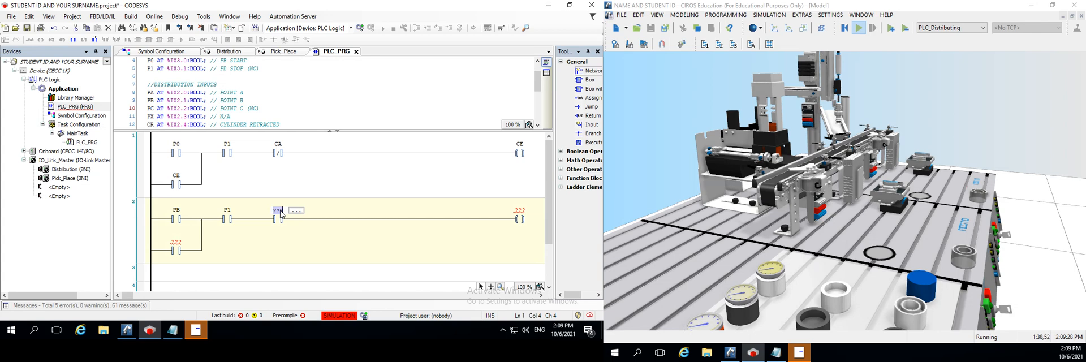
text(PC)
key(Return)
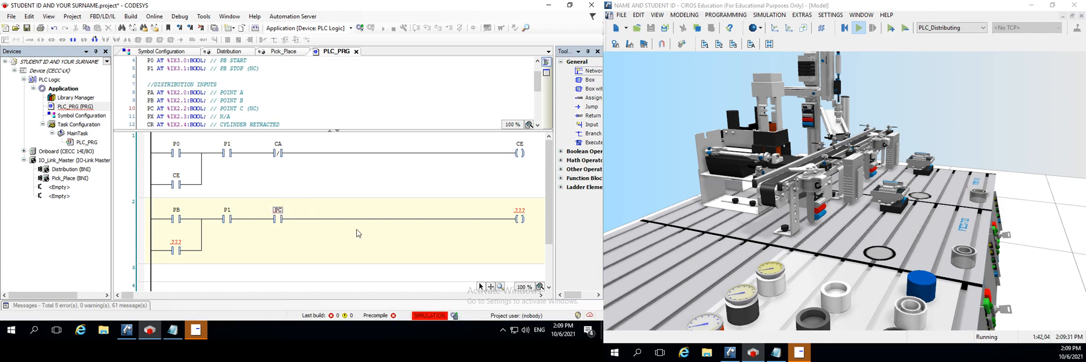
Assign the variable CB to network 2's output coil and to its parallel latching contact
click(519, 217)
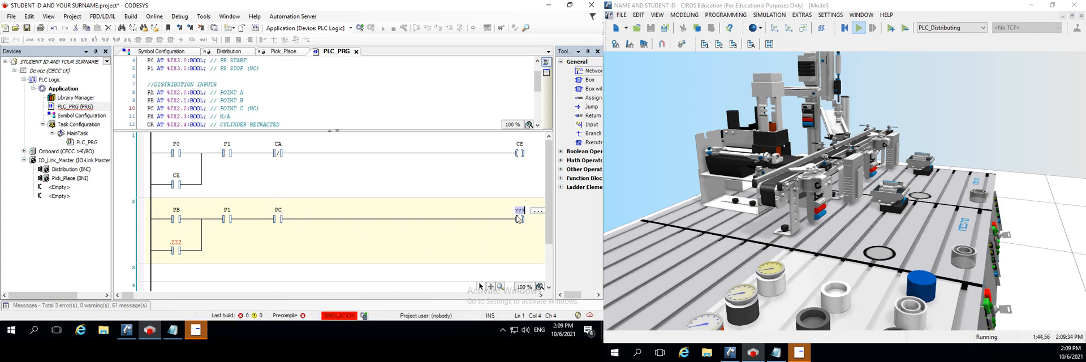
text(CB)
key(Return)
click(170, 242)
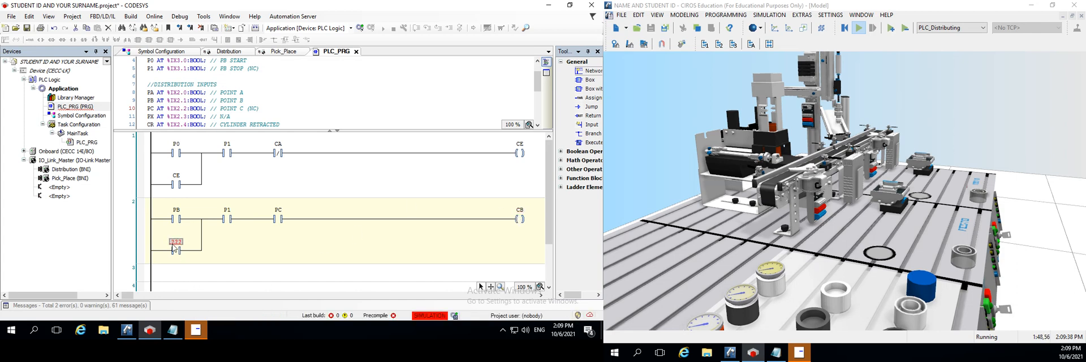
text(C)
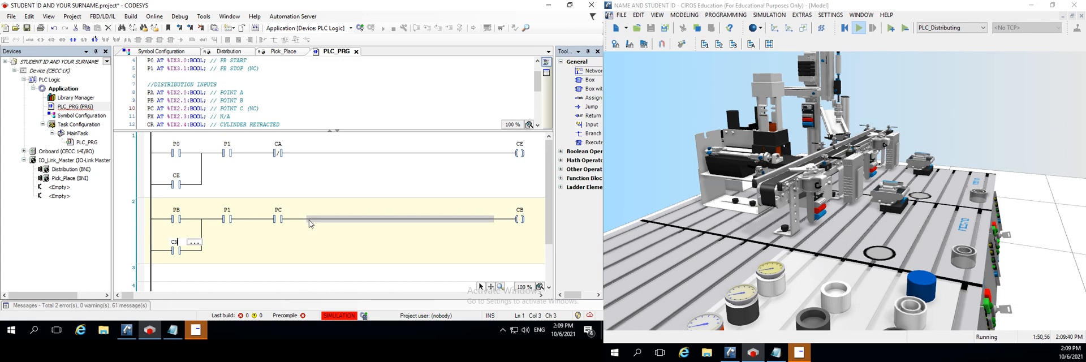
text(B)
key(Return)
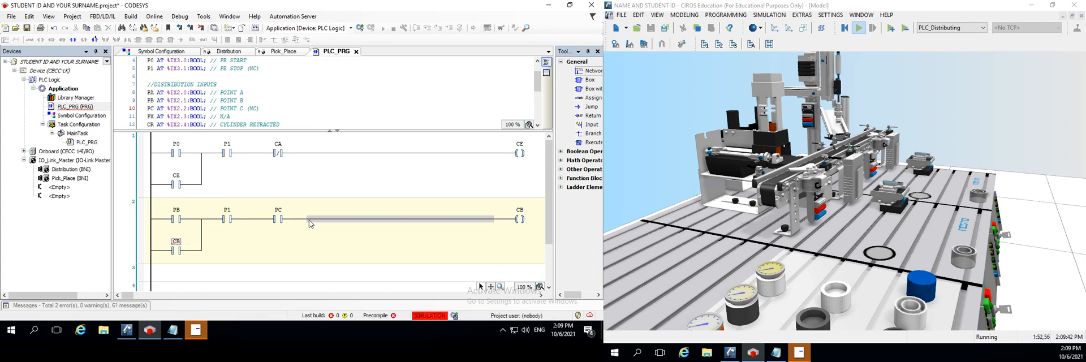
Log in to the controller with the changed program downloaded, and switch to CIROS to actuate the Distribution station's start pushbutton
click(365, 30)
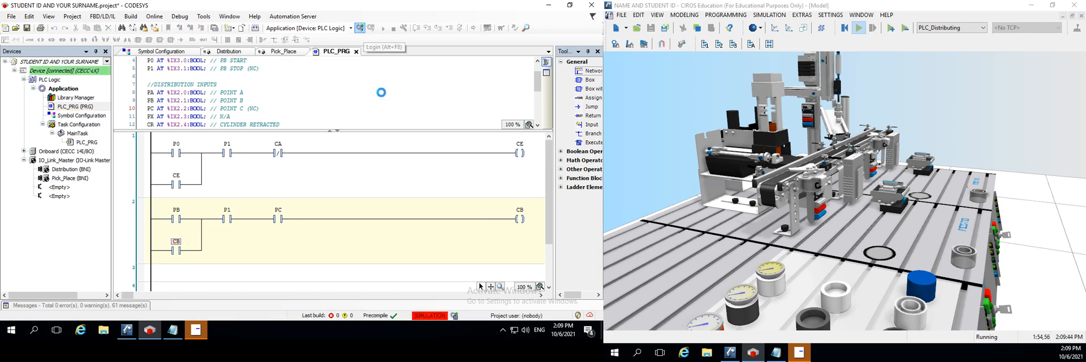
click(287, 211)
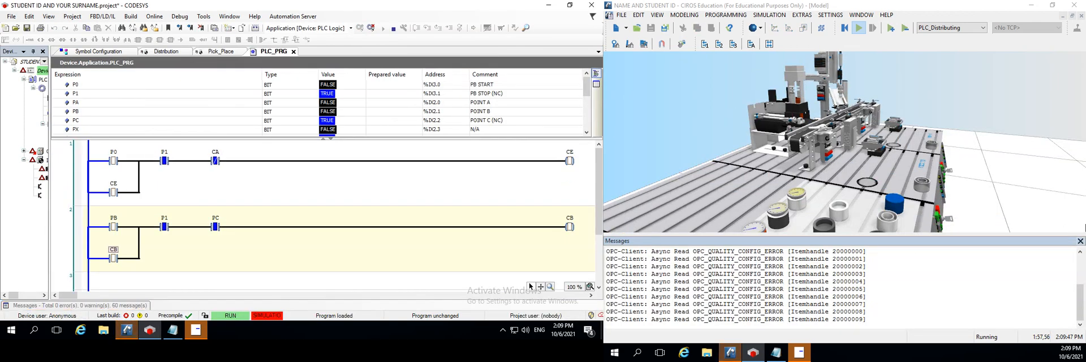
click(1080, 241)
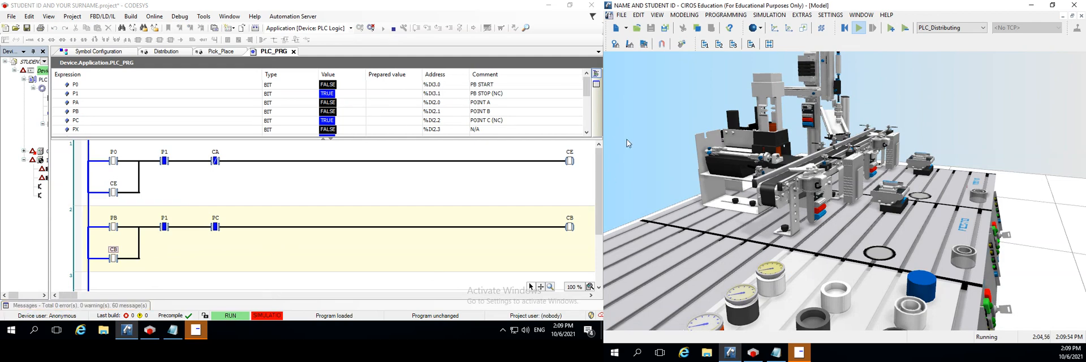
click(989, 305)
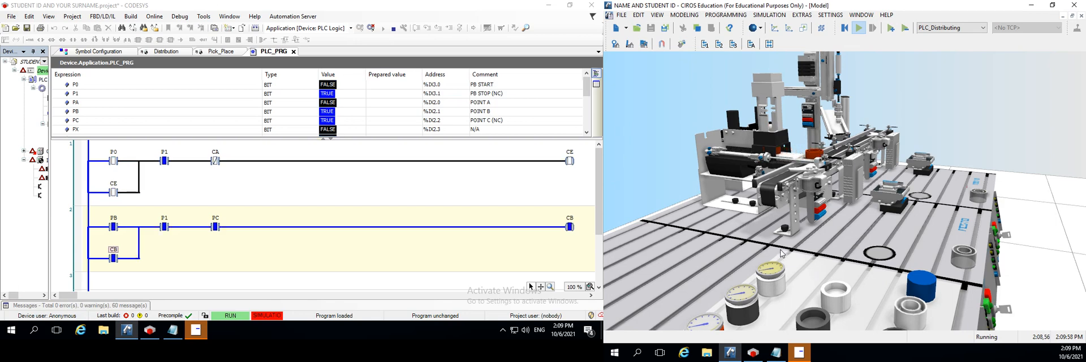